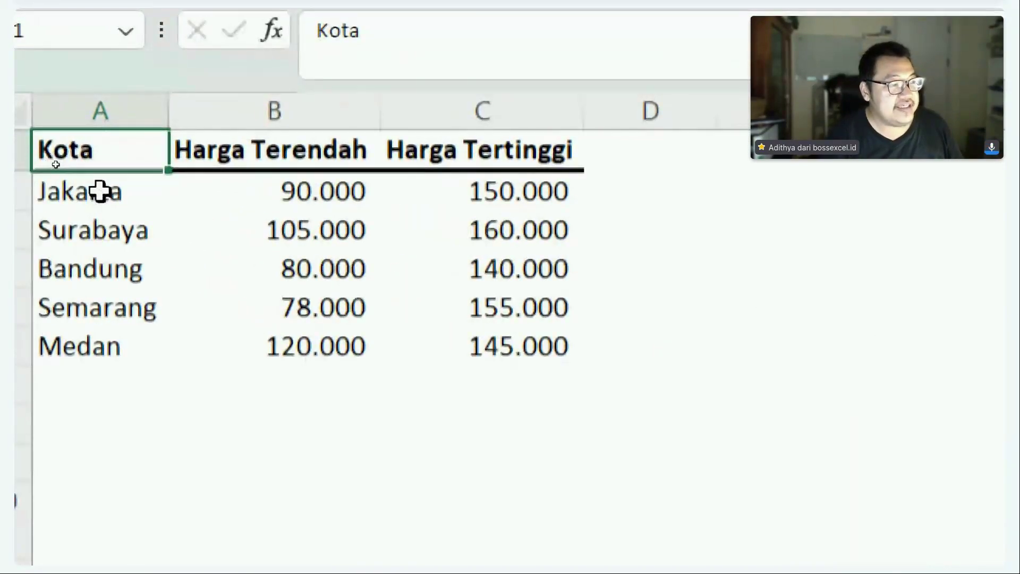
# - Examine the city names, the Harga Terendah values and the Harga Tertinggi values in the price table
pyautogui.click(109, 199)
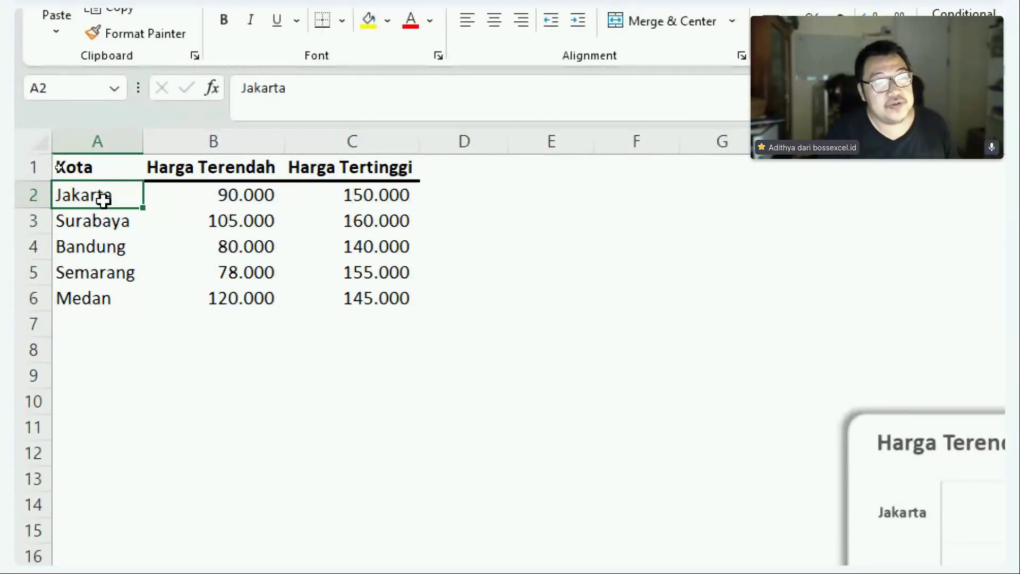
pyautogui.click(114, 237)
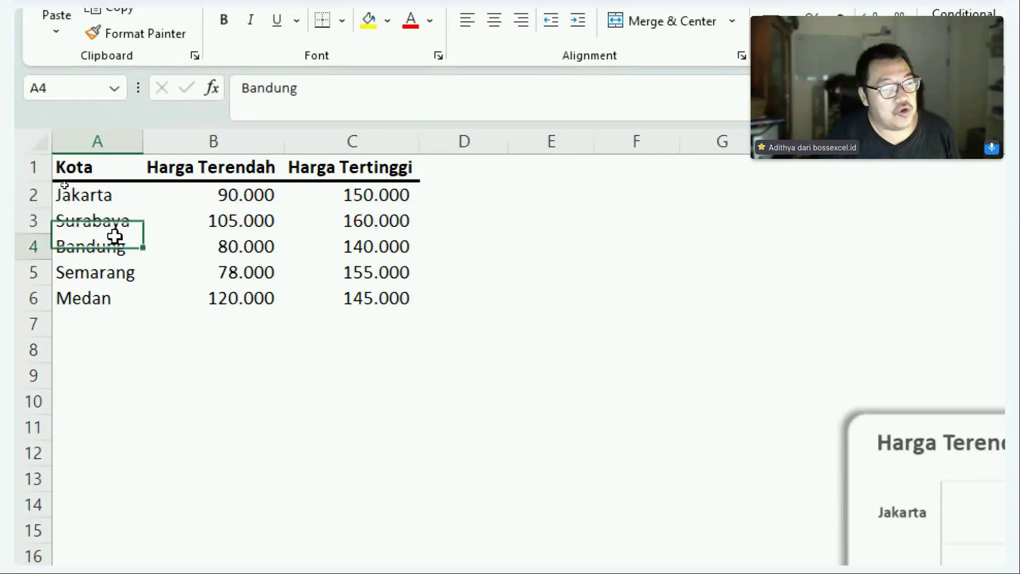
pyautogui.click(123, 273)
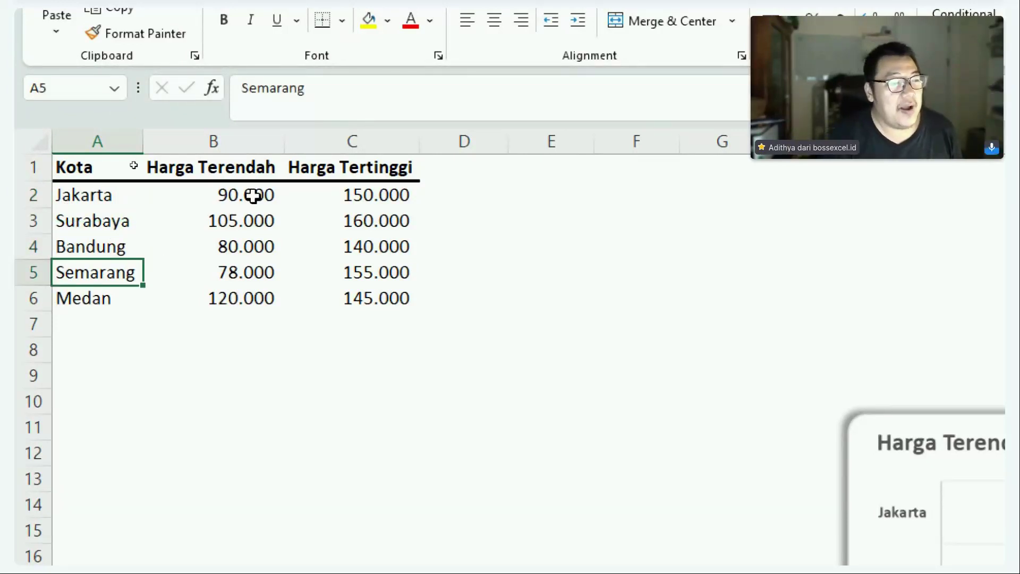
pyautogui.moveTo(257, 194); pyautogui.dragTo(250, 299)
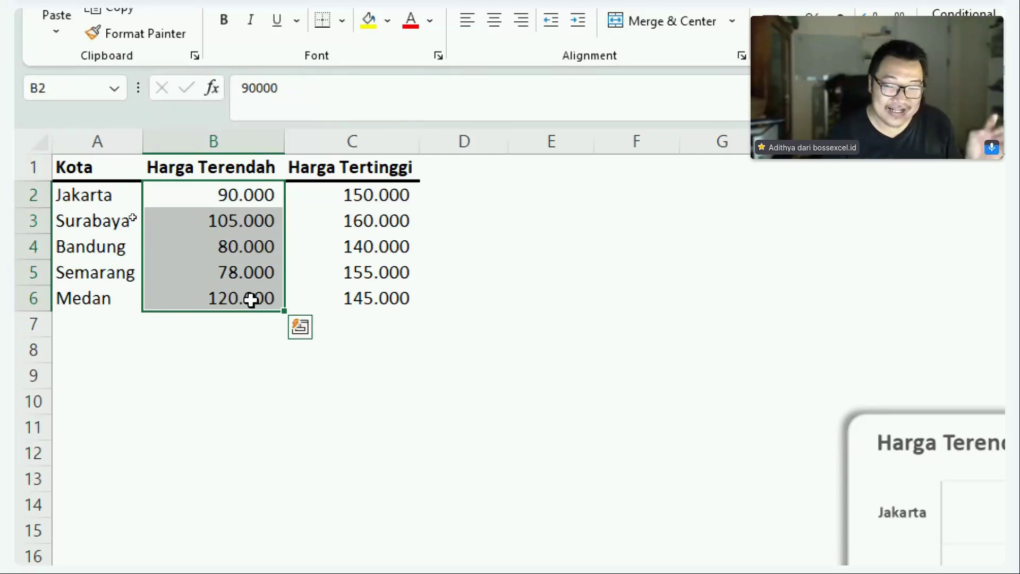
pyautogui.moveTo(392, 194); pyautogui.dragTo(386, 313)
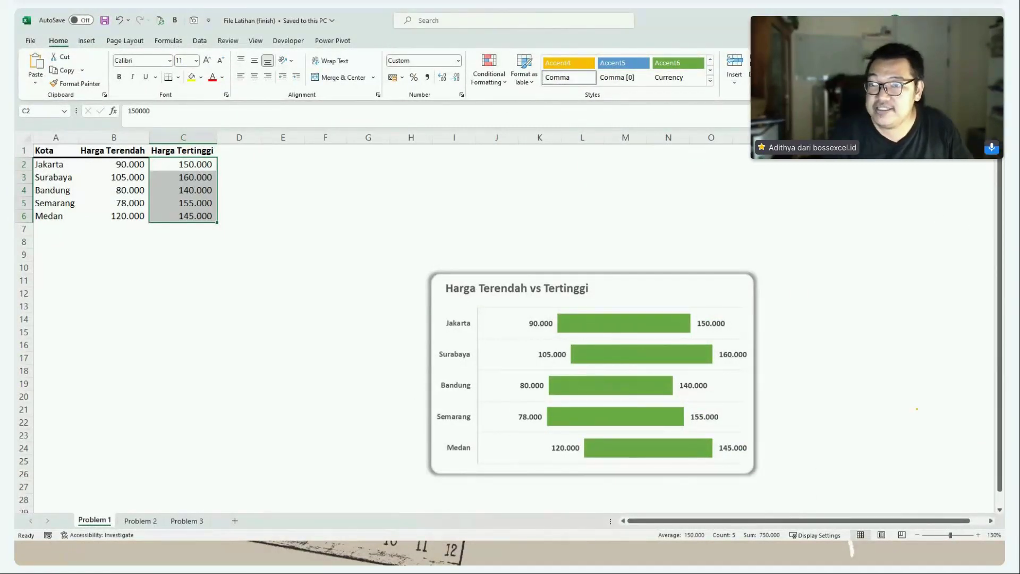
pyautogui.hotkey('alt', 'Tab')
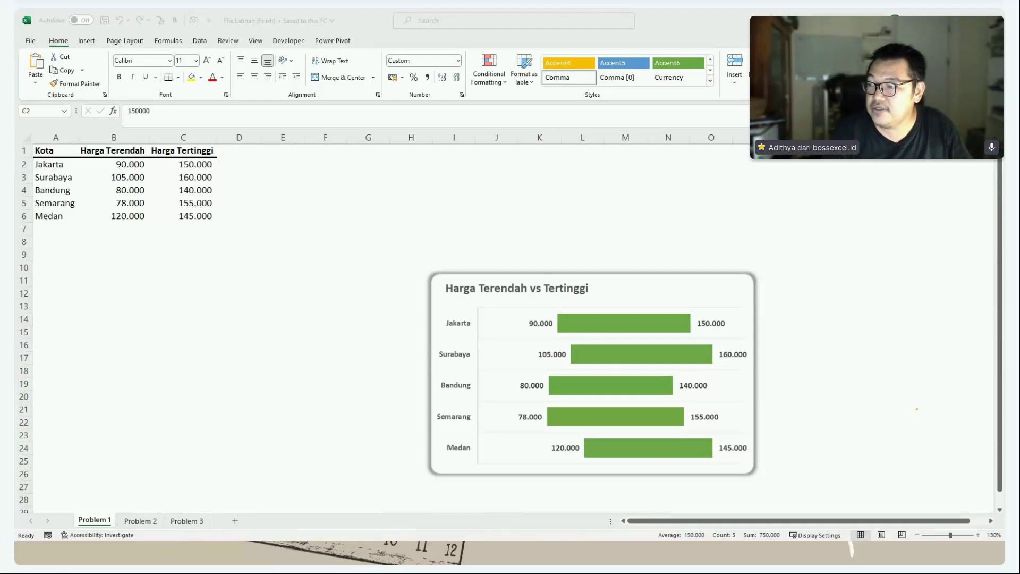
pyautogui.click(233, 218)
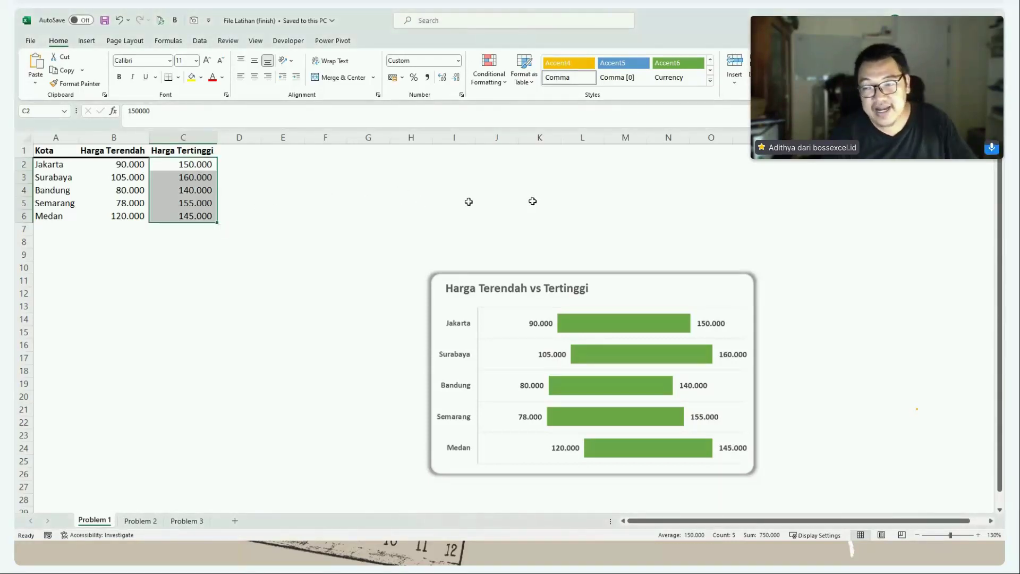
pyautogui.click(909, 265)
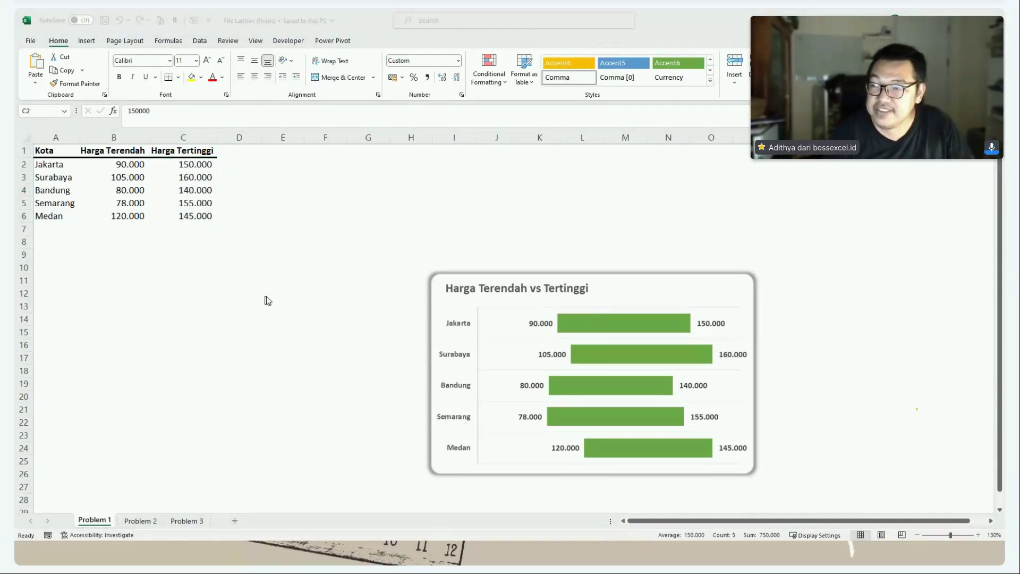
pyautogui.click(589, 275)
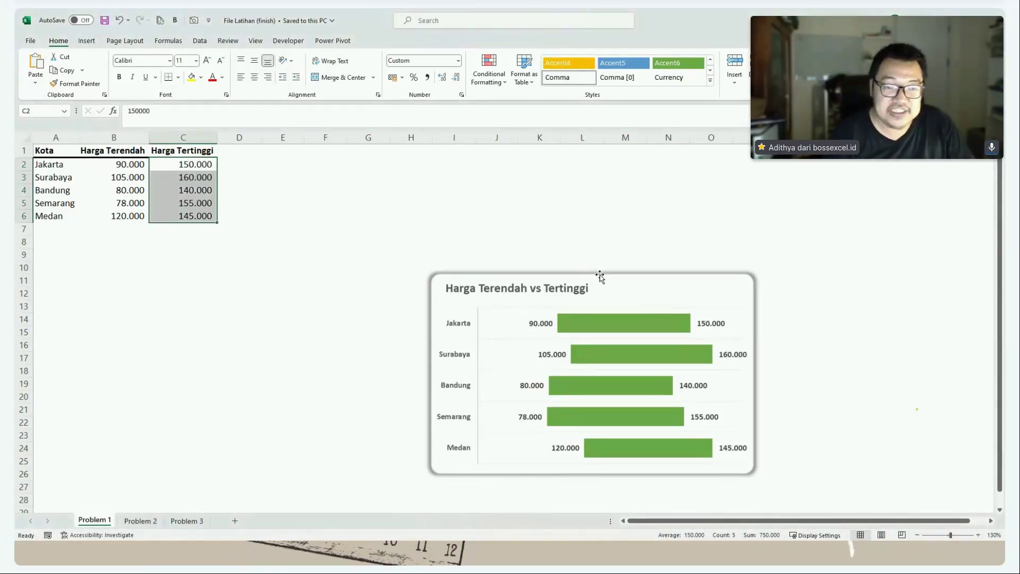
pyautogui.moveTo(599, 275)
pyautogui.mouseDown()
pyautogui.moveTo(589, 280)
pyautogui.moveTo(600, 279)
pyautogui.mouseUp()
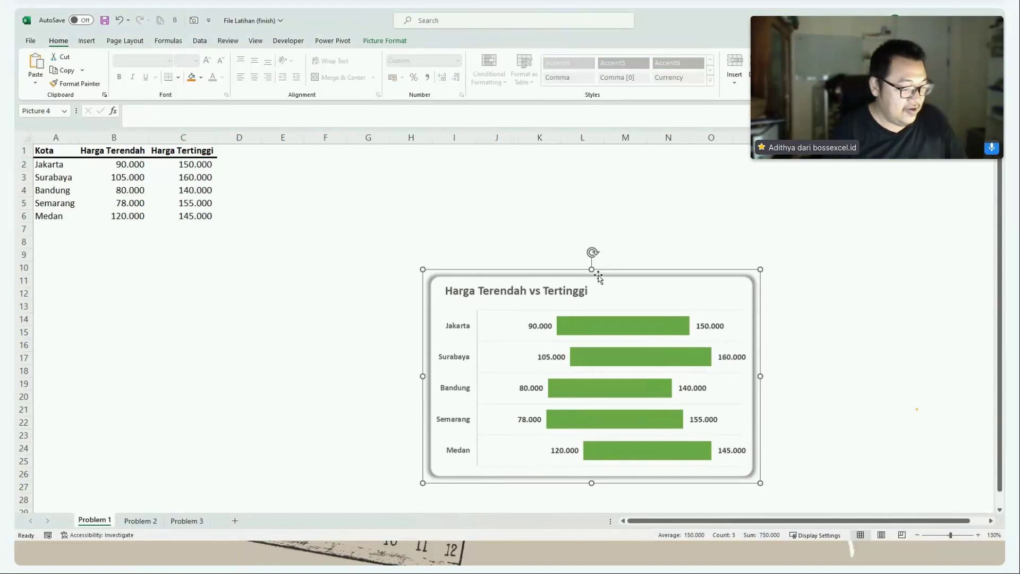
# - Mark Jakarta's label and both prices on the reference chart in yellow, with arrows to their table cells
pyautogui.moveTo(473, 318); pyautogui.dragTo(465, 343)
pyautogui.moveTo(532, 336)
pyautogui.mouseDown()
pyautogui.moveTo(544, 333)
pyautogui.moveTo(528, 334)
pyautogui.moveTo(480, 292)
pyautogui.moveTo(155, 171)
pyautogui.mouseUp()
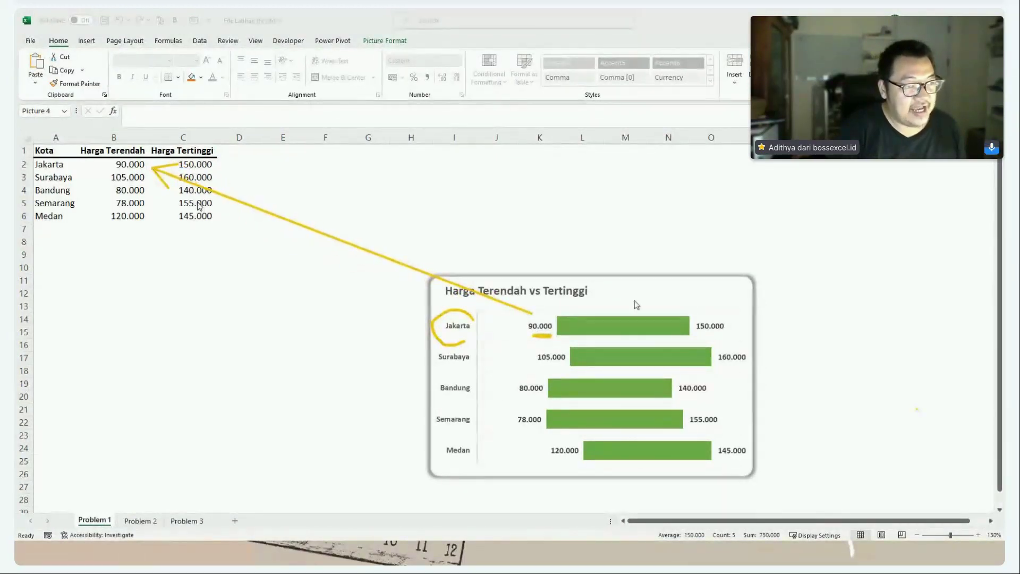
pyautogui.moveTo(727, 326)
pyautogui.mouseDown()
pyautogui.moveTo(718, 336)
pyautogui.moveTo(550, 266)
pyautogui.moveTo(222, 163)
pyautogui.mouseUp()
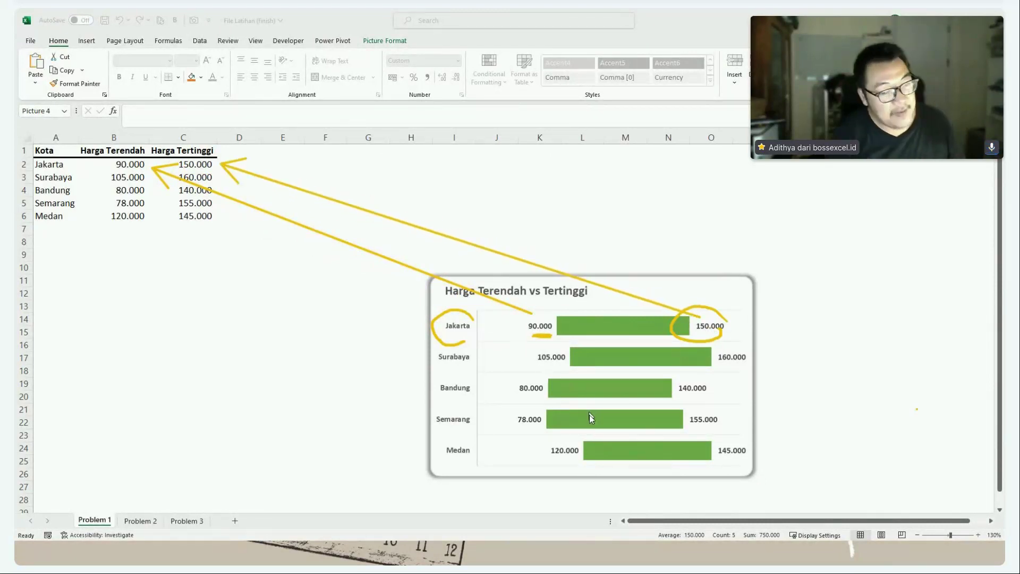
# - Circle Medan's label and both prices in blue with arrows to their table cells, and clear all annotations
pyautogui.moveTo(469, 446)
pyautogui.mouseDown()
pyautogui.moveTo(462, 466)
pyautogui.moveTo(480, 447)
pyautogui.mouseUp()
pyautogui.moveTo(584, 447); pyautogui.dragTo(586, 459)
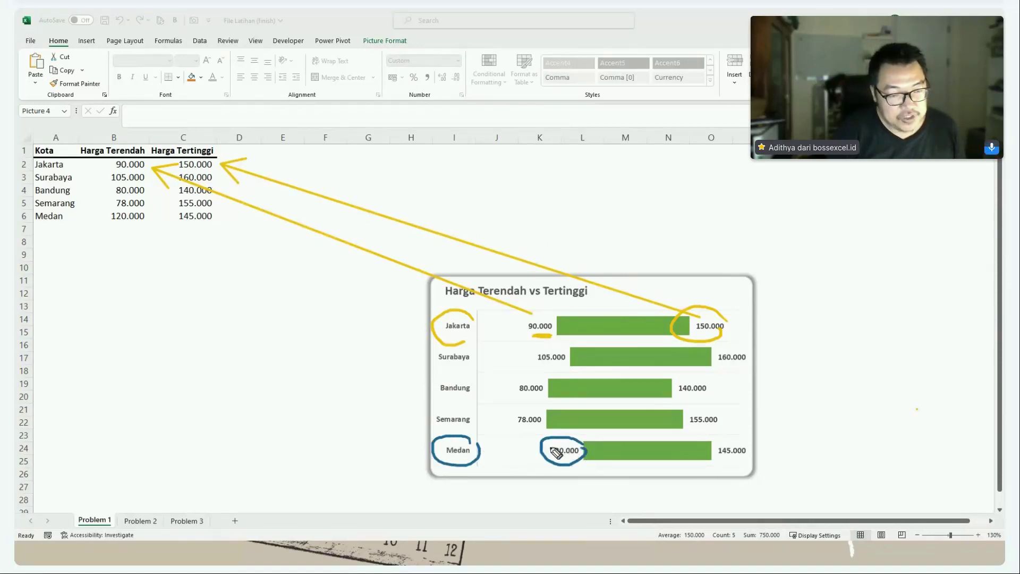
pyautogui.moveTo(528, 439)
pyautogui.mouseDown()
pyautogui.moveTo(470, 422)
pyautogui.moveTo(186, 271)
pyautogui.moveTo(160, 237)
pyautogui.mouseUp()
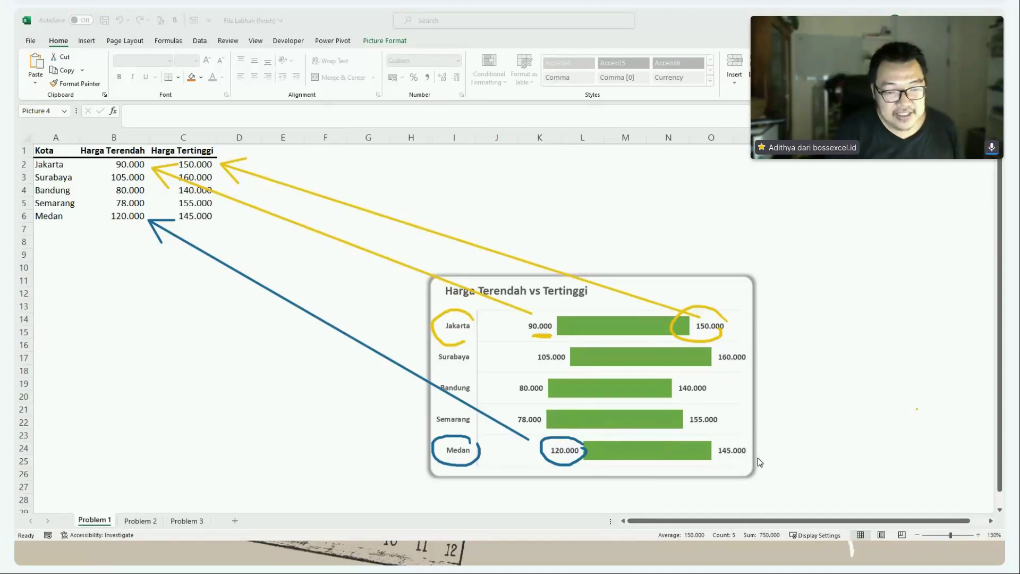
pyautogui.moveTo(749, 454)
pyautogui.mouseDown()
pyautogui.moveTo(721, 437)
pyautogui.moveTo(743, 463)
pyautogui.moveTo(616, 427)
pyautogui.moveTo(213, 219)
pyautogui.mouseUp()
pyautogui.moveTo(239, 217); pyautogui.dragTo(229, 240)
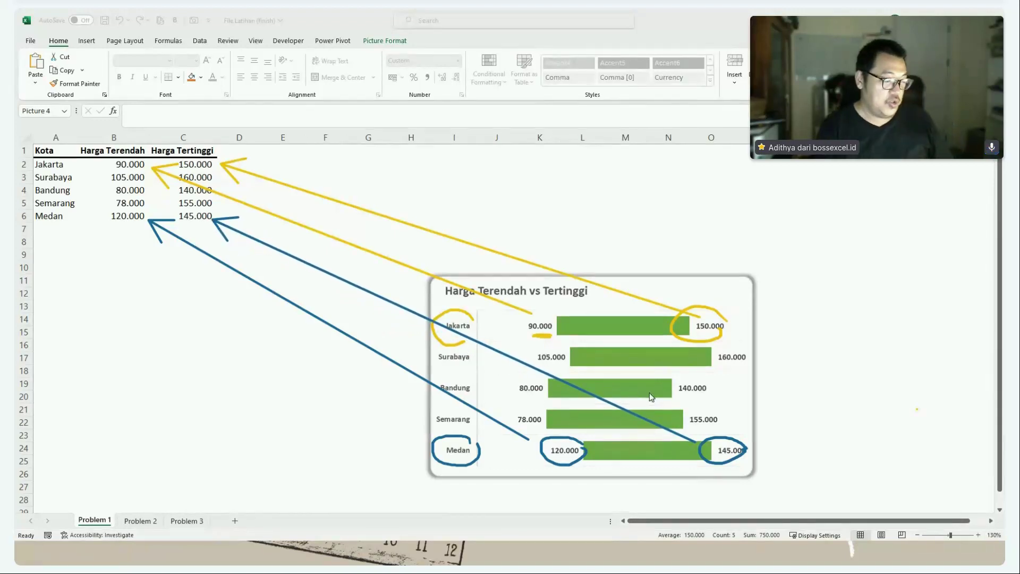
pyautogui.press('Escape')
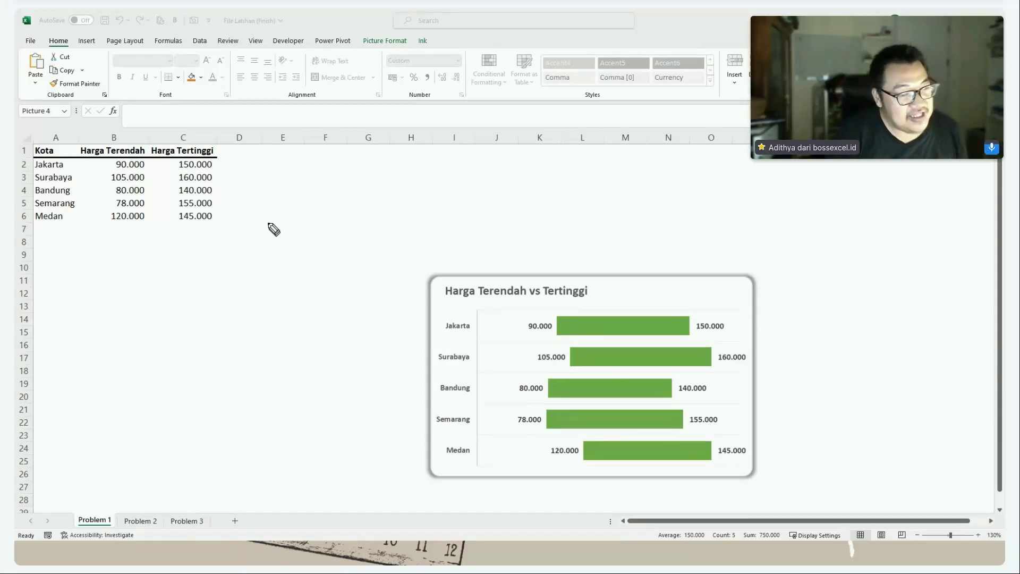
# - Sketch a two-part horizontal bar beside a vertical axis line, labelling its parts 90k and 150k
pyautogui.moveTo(259, 196); pyautogui.dragTo(267, 267)
pyautogui.moveTo(282, 214)
pyautogui.mouseDown()
pyautogui.moveTo(287, 240)
pyautogui.moveTo(353, 244)
pyautogui.mouseUp()
pyautogui.moveTo(285, 242); pyautogui.dragTo(361, 236)
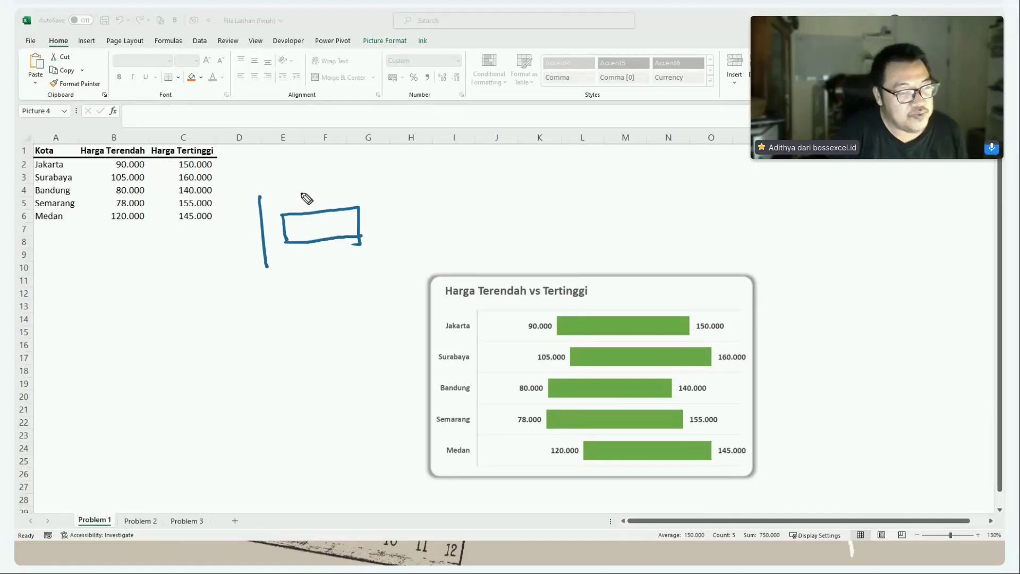
pyautogui.moveTo(307, 191)
pyautogui.mouseDown()
pyautogui.moveTo(301, 205)
pyautogui.moveTo(313, 193)
pyautogui.moveTo(324, 203)
pyautogui.moveTo(481, 199)
pyautogui.moveTo(482, 229)
pyautogui.mouseUp()
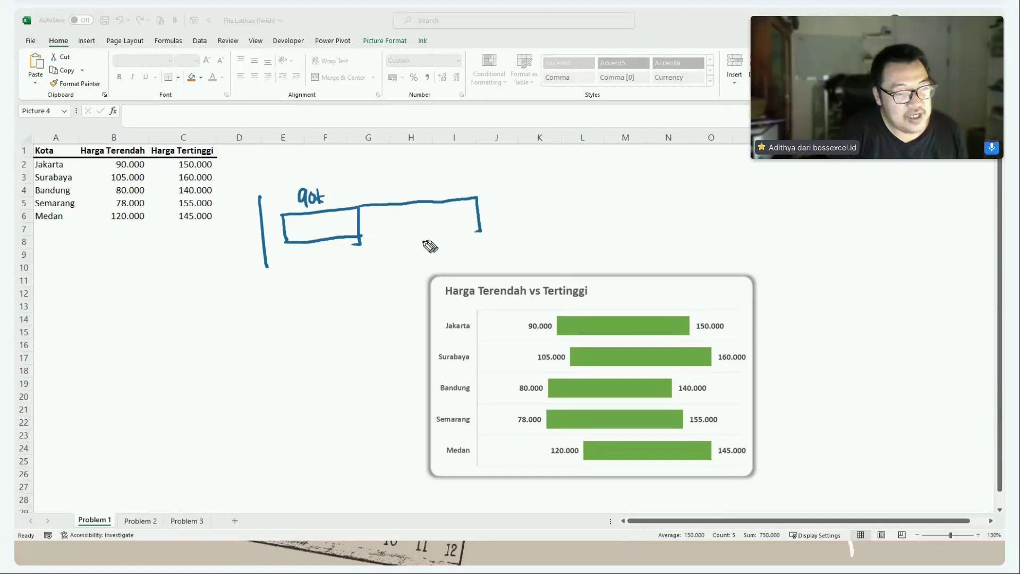
pyautogui.moveTo(360, 240); pyautogui.dragTo(484, 227)
pyautogui.moveTo(389, 181)
pyautogui.mouseDown()
pyautogui.moveTo(391, 195)
pyautogui.moveTo(412, 183)
pyautogui.moveTo(434, 192)
pyautogui.mouseUp()
pyautogui.click(434, 195)
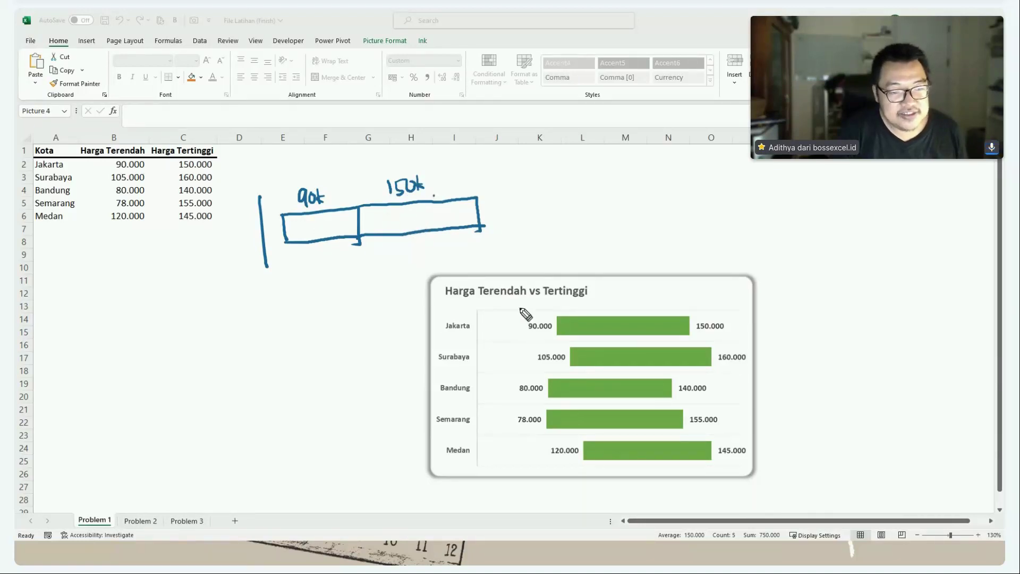
# - Outline the empty segment before Jakarta's bar, write an underlined "Stack bar chart" note, and clear the drawings
pyautogui.moveTo(479, 318)
pyautogui.mouseDown()
pyautogui.moveTo(556, 322)
pyautogui.moveTo(555, 340)
pyautogui.moveTo(481, 336)
pyautogui.mouseUp()
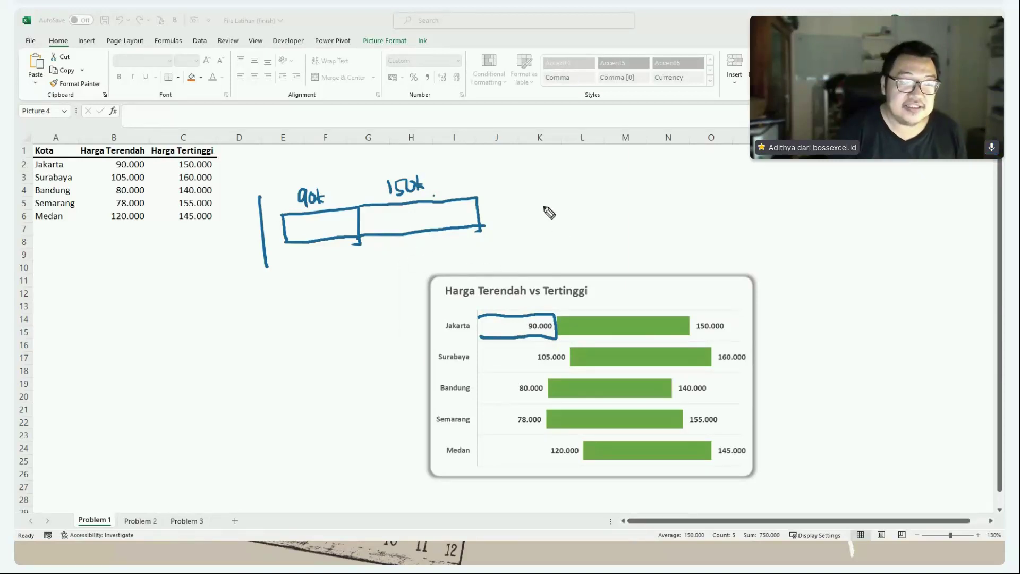
pyautogui.moveTo(554, 203)
pyautogui.mouseDown()
pyautogui.moveTo(548, 223)
pyautogui.moveTo(700, 212)
pyautogui.mouseUp()
pyautogui.click(718, 224)
pyautogui.moveTo(608, 235); pyautogui.dragTo(681, 242)
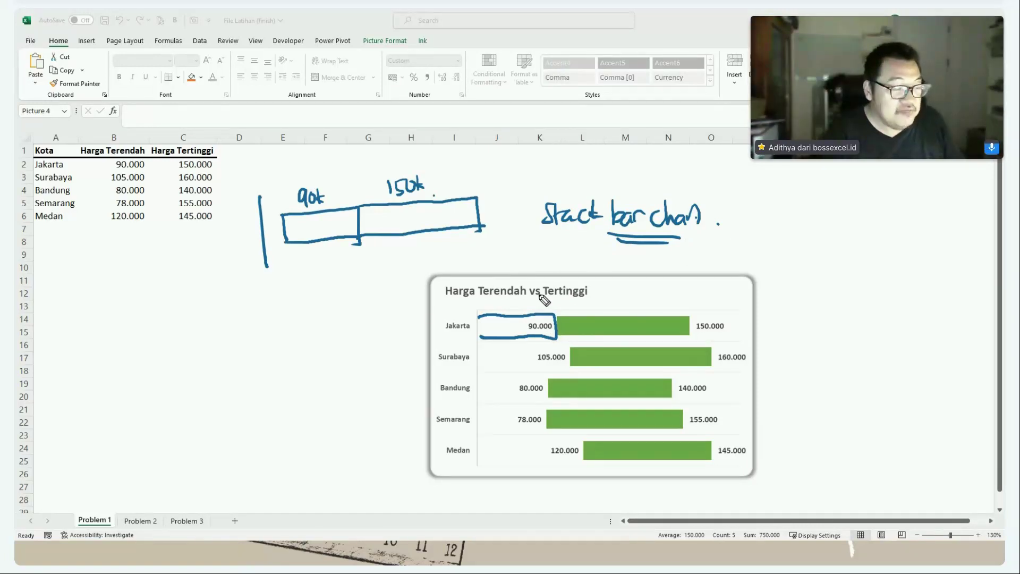
pyautogui.press('Escape')
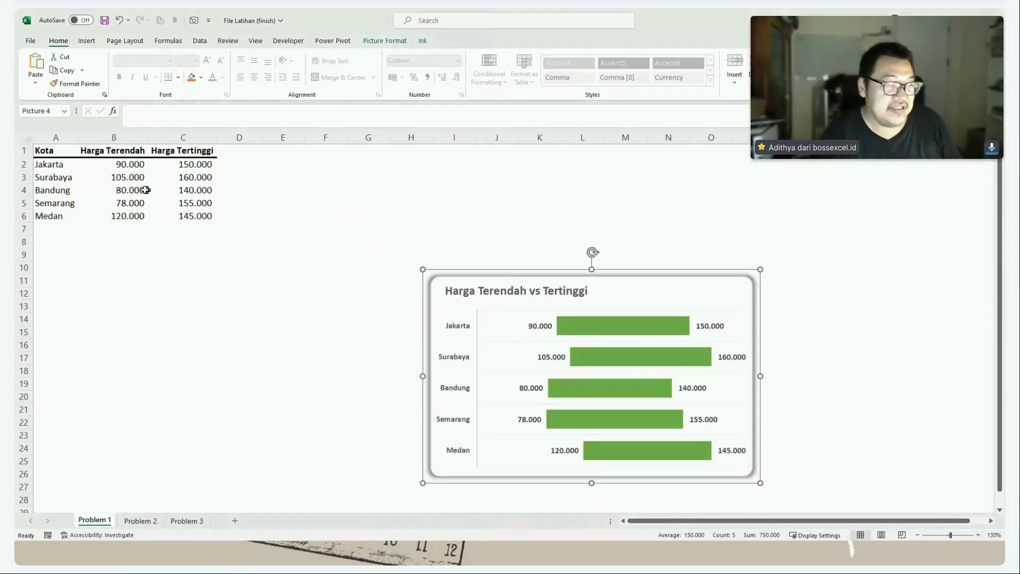
# - Insert a 2-D stacked bar chart from the city price table and place it below the table, beside the reference picture
pyautogui.click(143, 189)
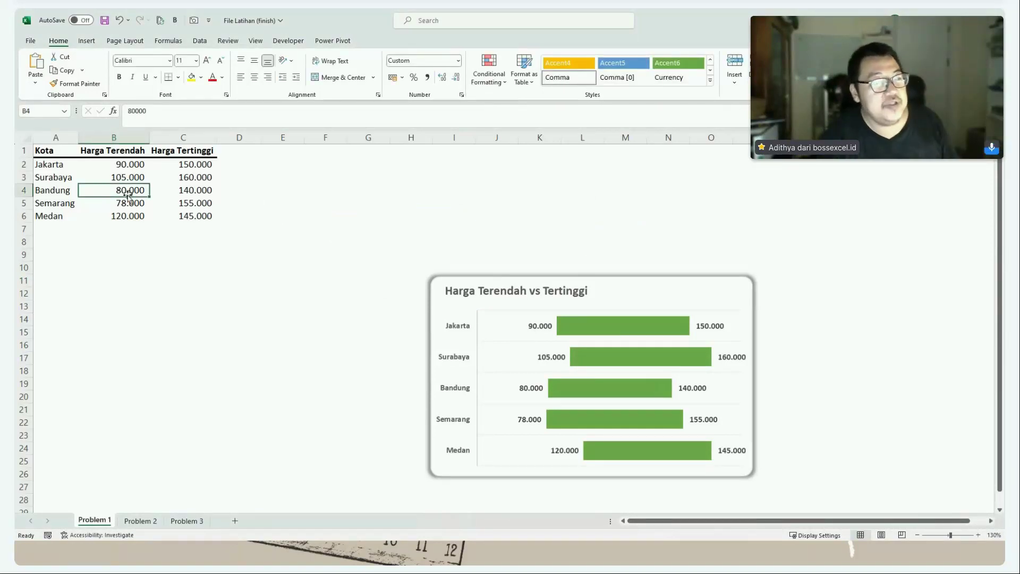
pyautogui.click(89, 41)
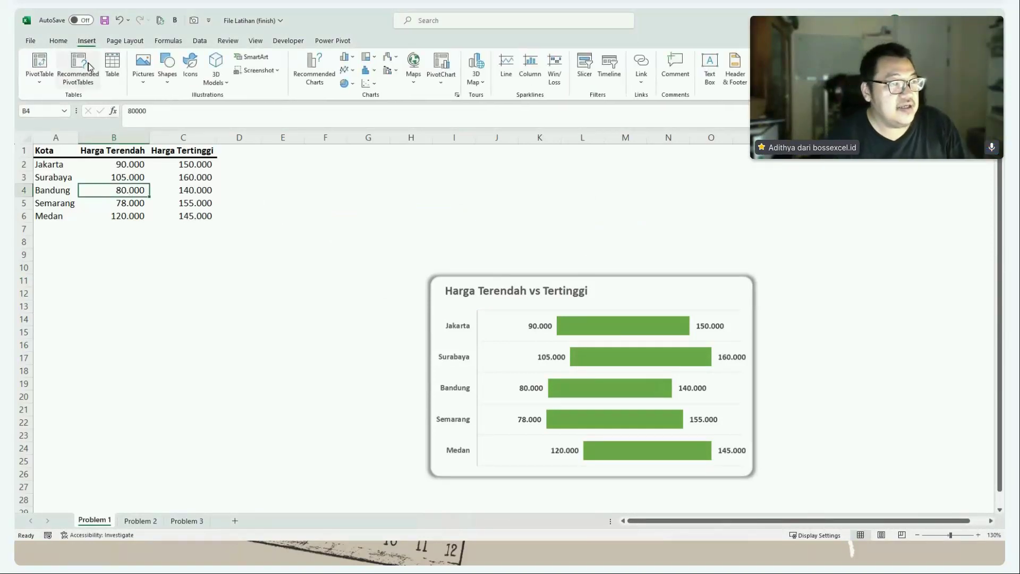
pyautogui.click(351, 61)
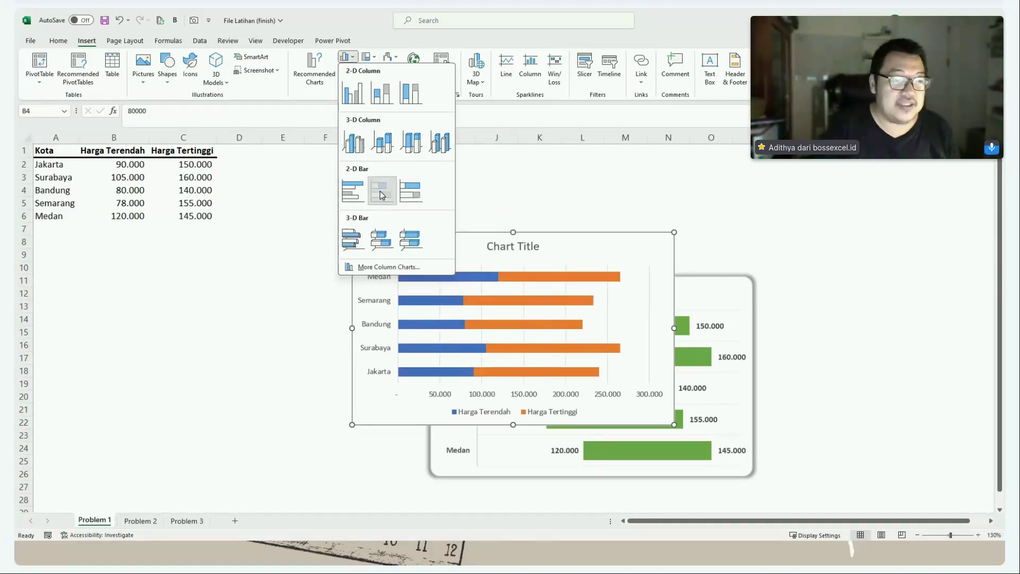
pyautogui.click(381, 191)
pyautogui.moveTo(409, 235); pyautogui.dragTo(157, 238)
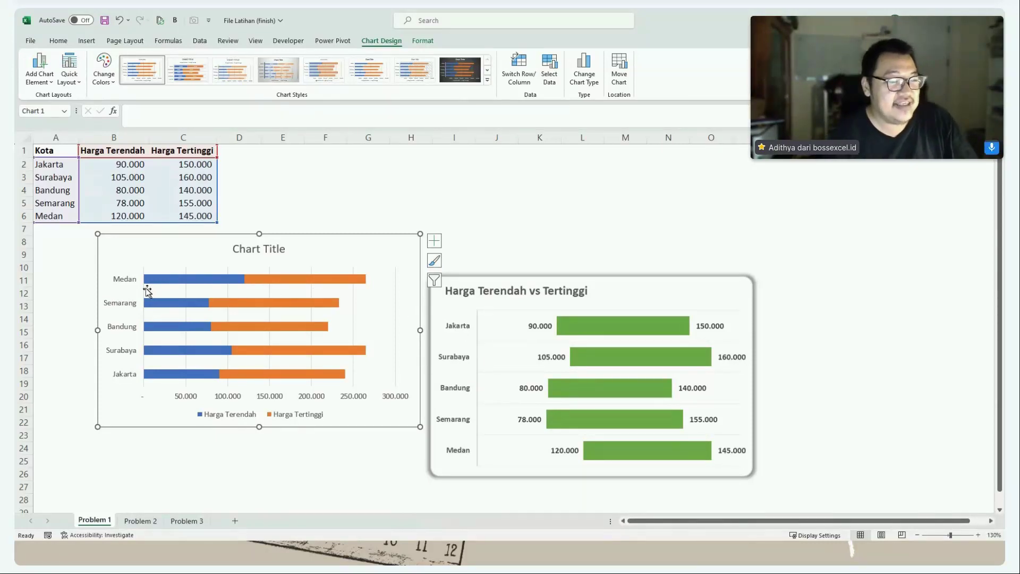
# - Change the new chart's title to "Harga Terendah vs Tertinggi"
pyautogui.click(255, 250)
pyautogui.tripleClick(256, 250)
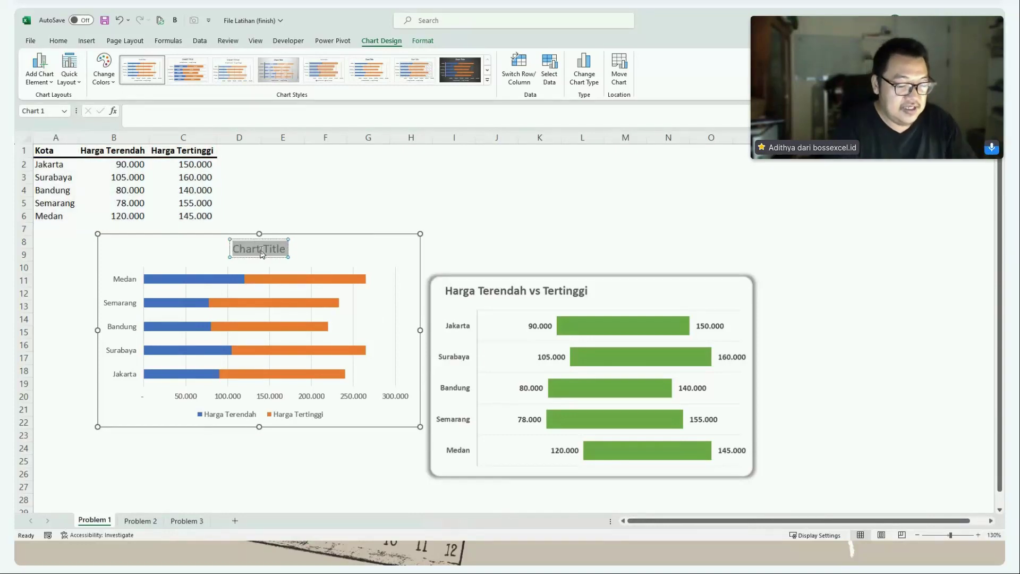
pyautogui.write('Harga Tertinggi d')
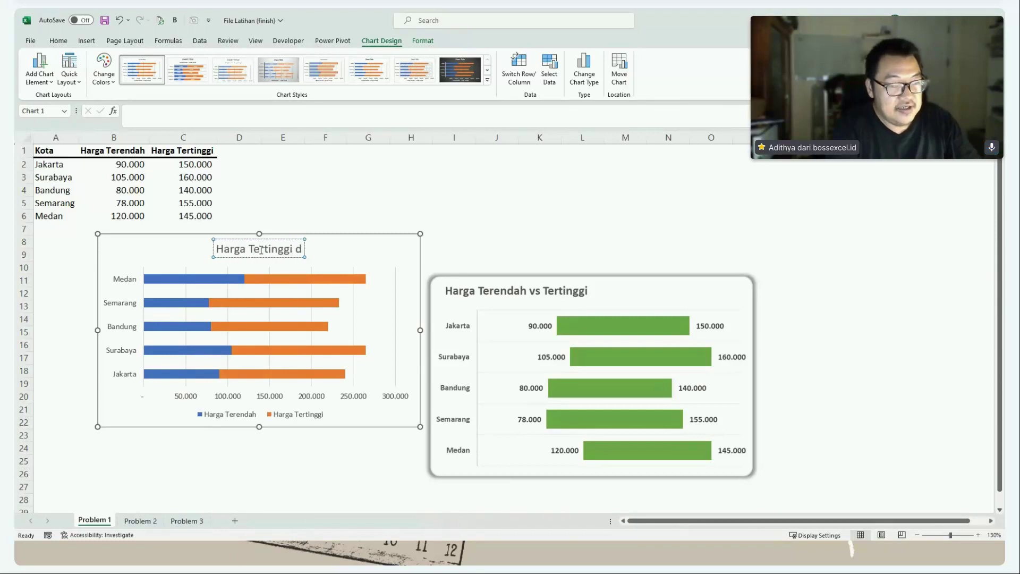
pyautogui.press('BackSpace')
pyautogui.write('vs')
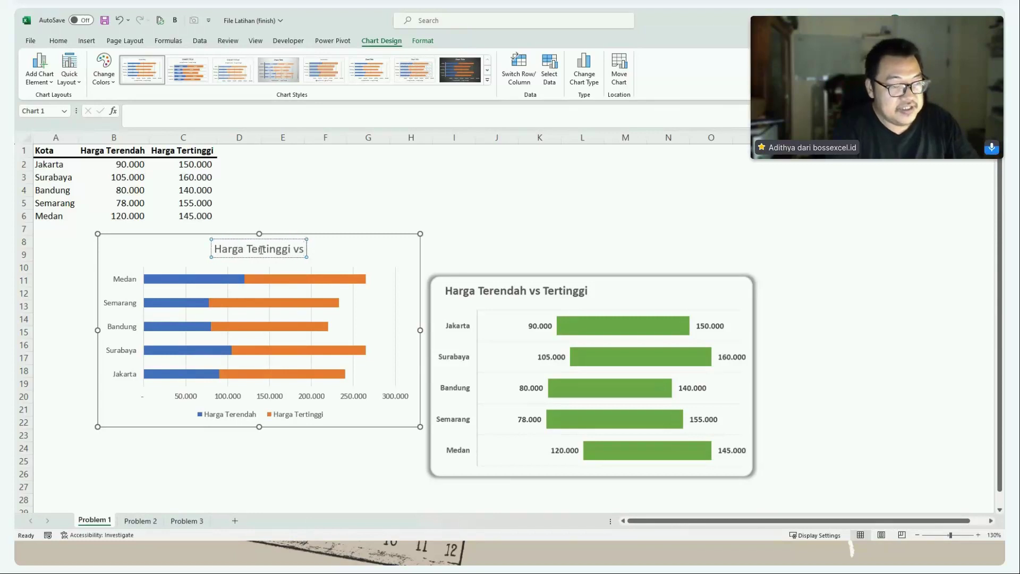
pyautogui.press('BackSpace')
pyautogui.press('BackSpace')
pyautogui.press('BackSpace')
pyautogui.press('BackSpace')
pyautogui.press('BackSpace')
pyautogui.press('BackSpace')
pyautogui.press('BackSpace')
pyautogui.press('BackSpace')
pyautogui.press('BackSpace')
pyautogui.press('BackSpace')
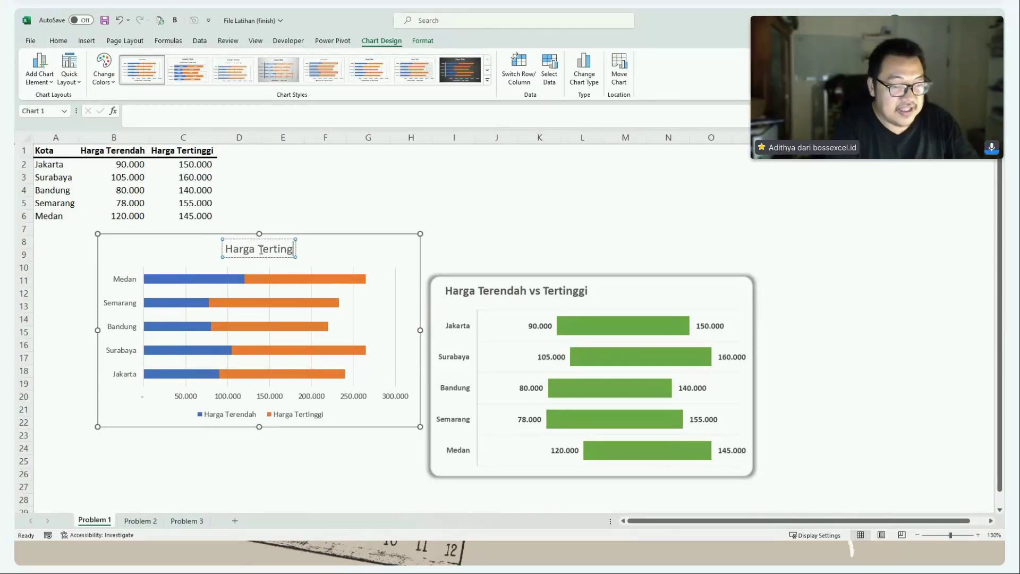
pyautogui.write('re')
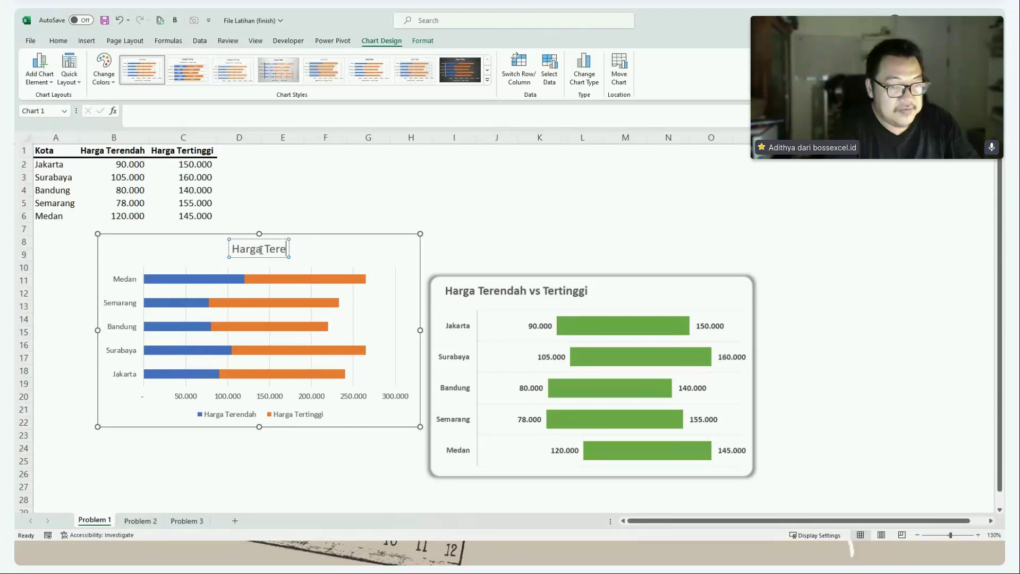
pyautogui.write('ndah vs Tertinggi')
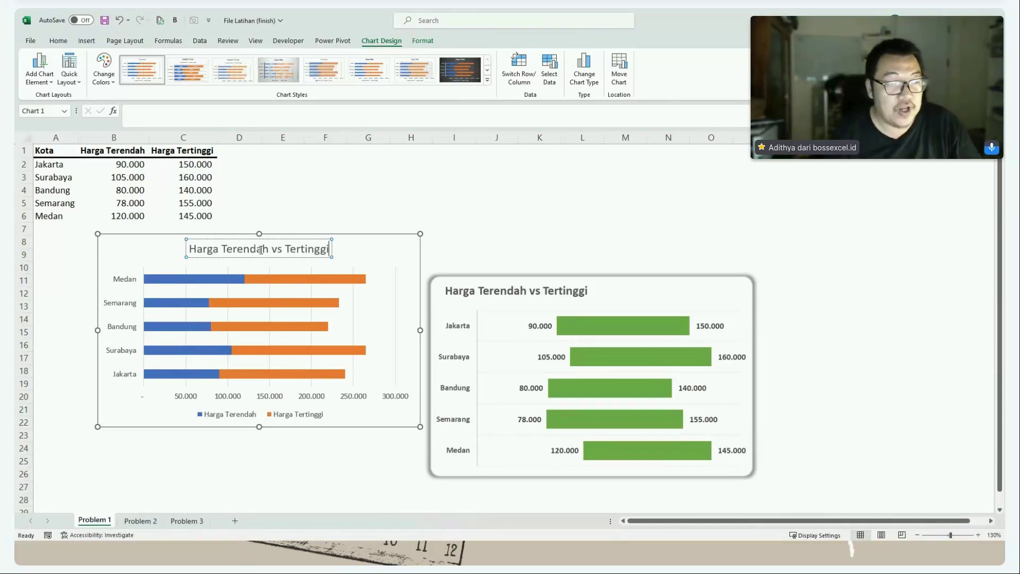
# - Make the chart title bold and move it to the upper-left corner of the chart
pyautogui.tripleClick(261, 249)
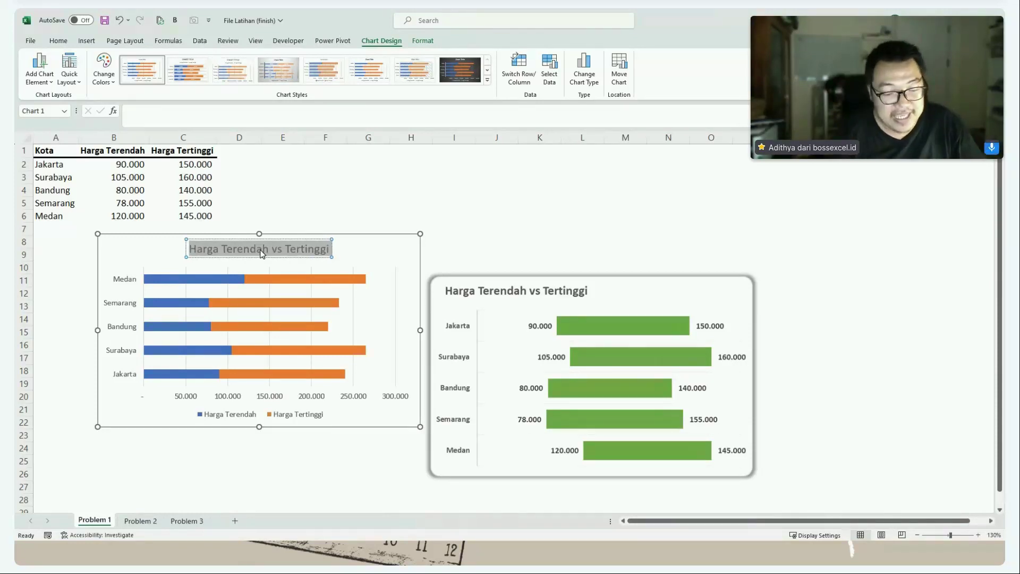
pyautogui.hotkey('ctrl', 'b')
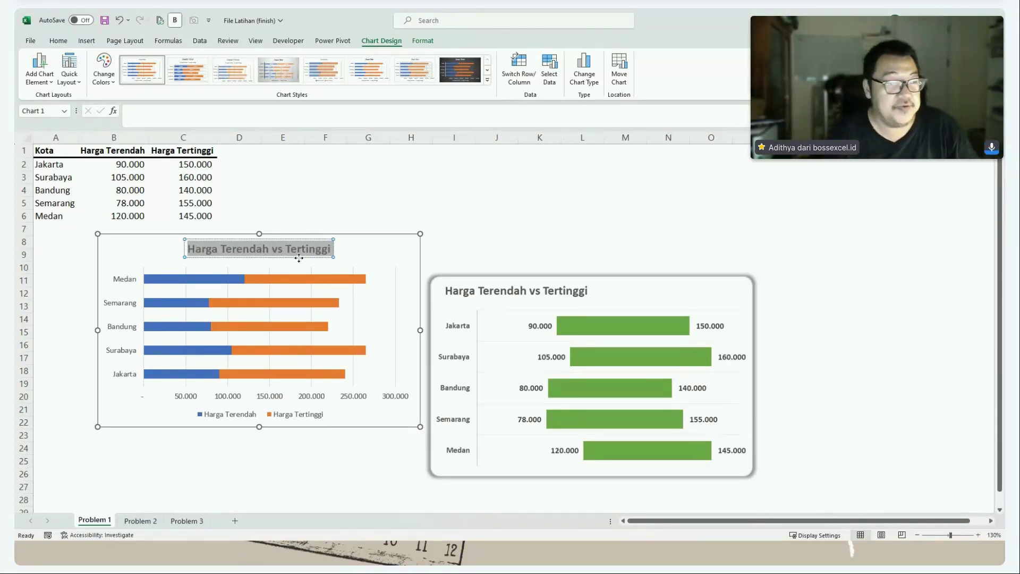
pyautogui.moveTo(293, 258); pyautogui.dragTo(222, 259)
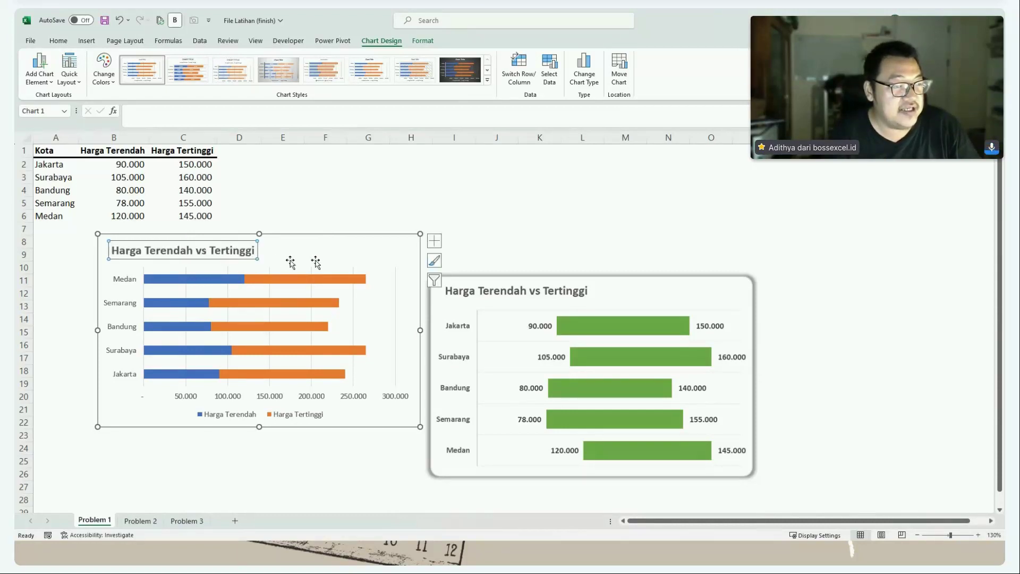
# - Nudge the chart title slightly to the left within the chart
pyautogui.click(195, 259)
pyautogui.moveTo(195, 260); pyautogui.dragTo(192, 259)
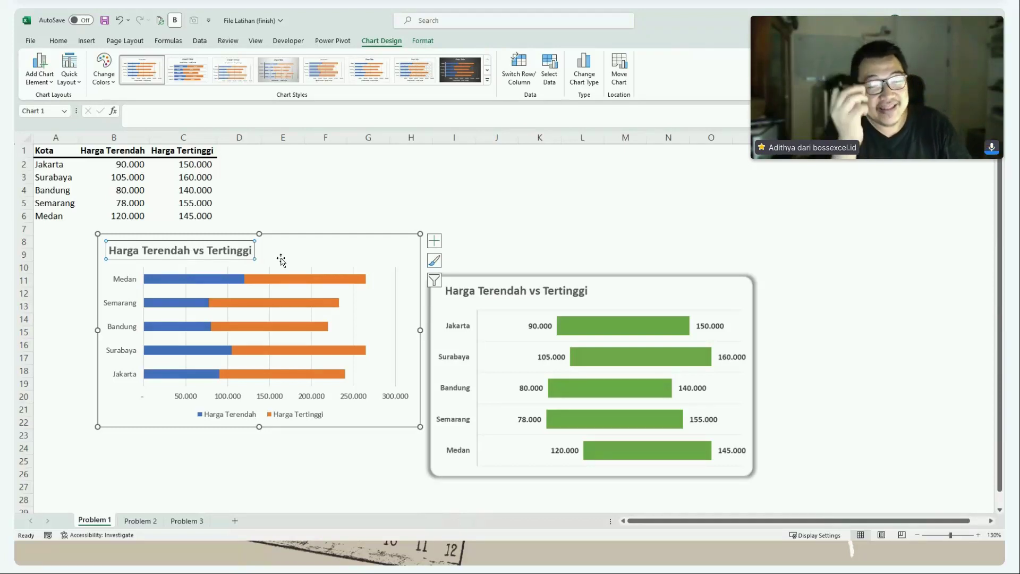
# - Delete the legend and the horizontal value axis from the stacked bar chart
pyautogui.click(231, 414)
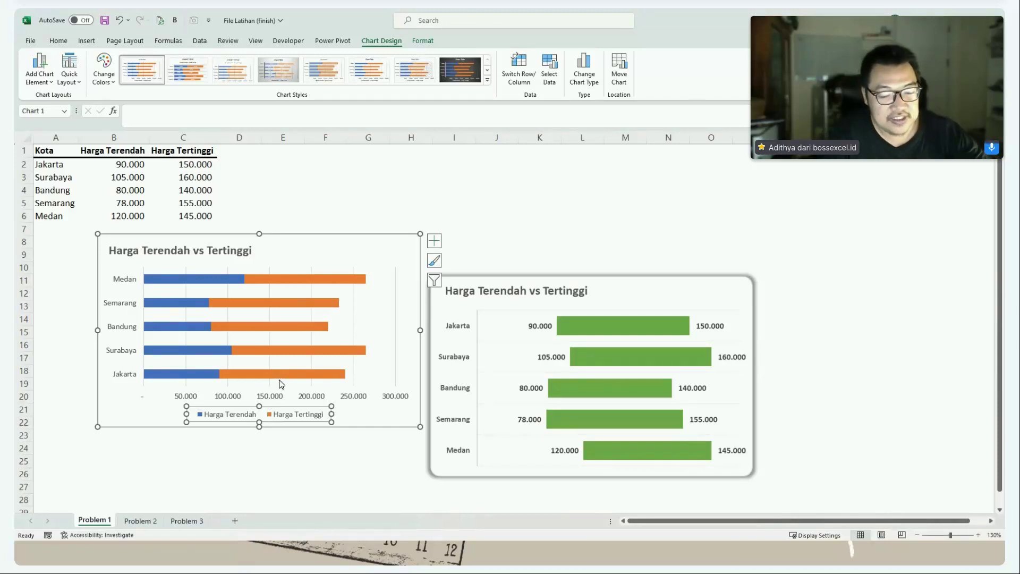
pyautogui.press('Delete')
pyautogui.click(245, 416)
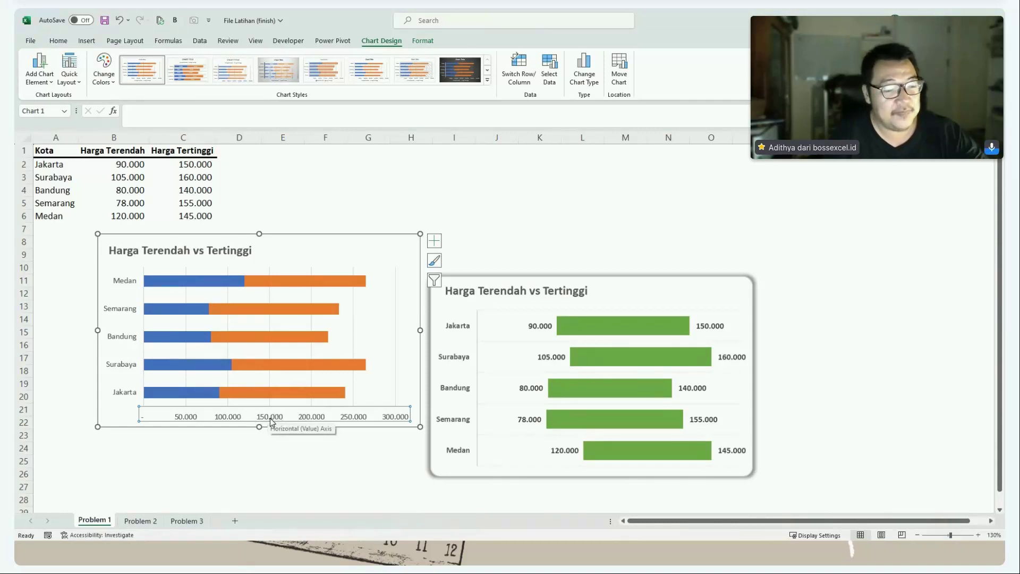
pyautogui.press('Delete')
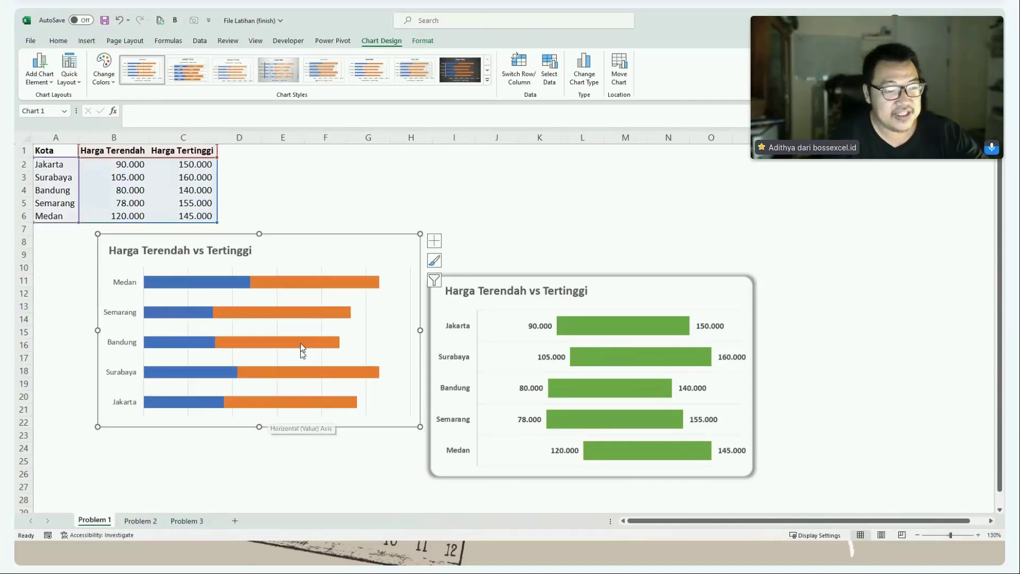
# - Make the city labels on the vertical axis bold and delete the chart's vertical gridlines
pyautogui.click(133, 285)
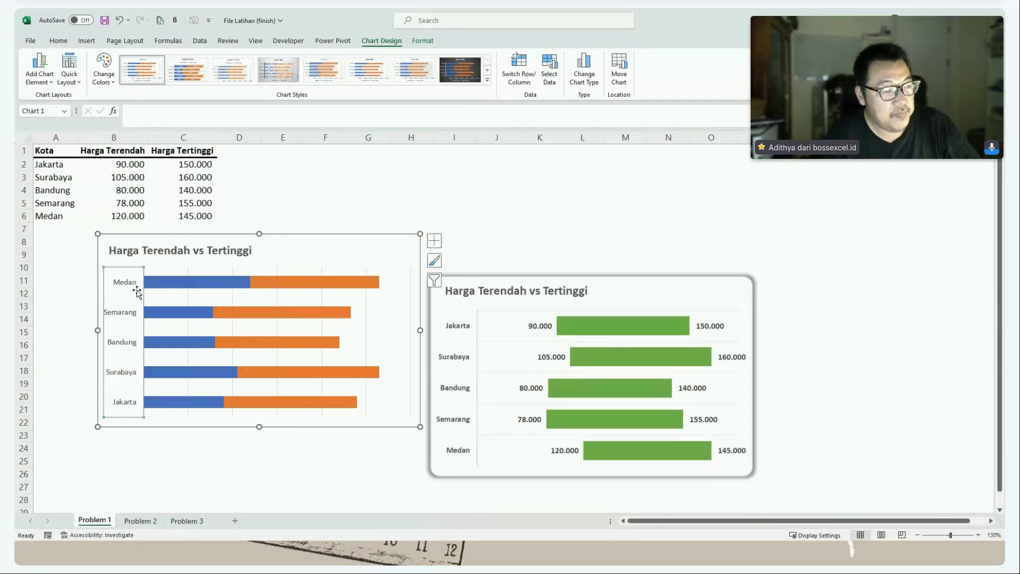
pyautogui.hotkey('ctrl', 'b')
pyautogui.click(281, 296)
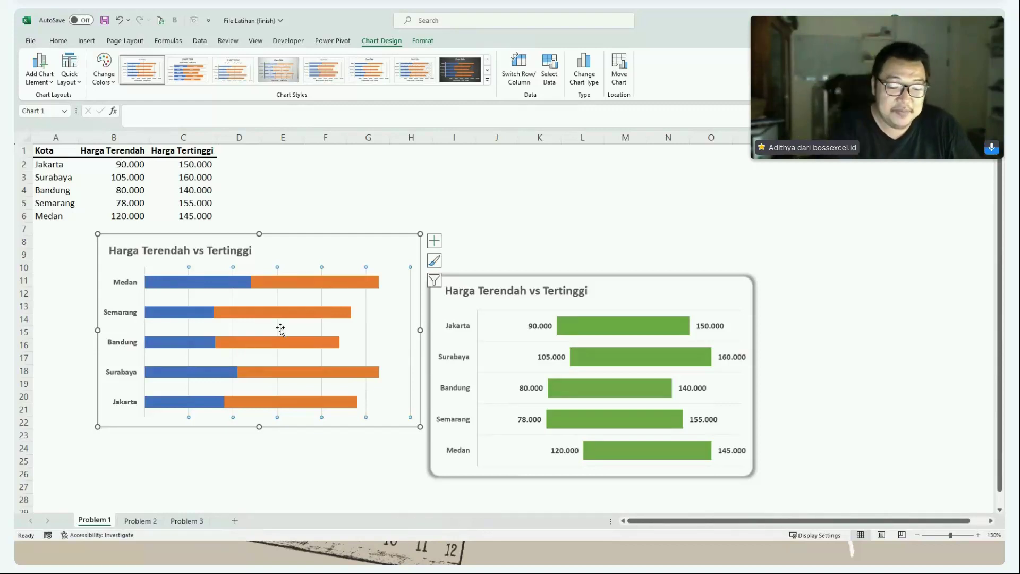
pyautogui.press('Escape')
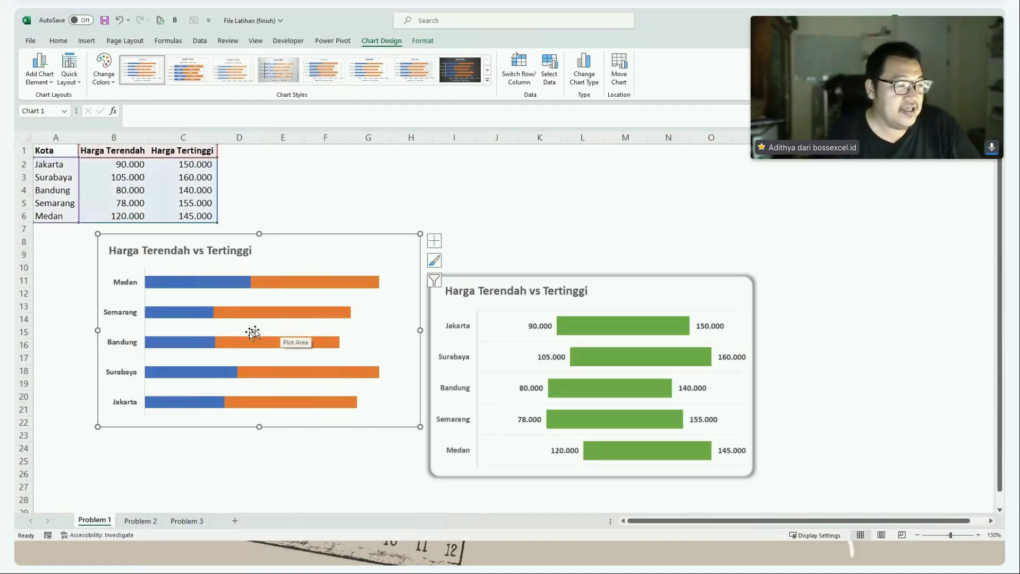
# - Add major gridlines to the vertical category axis so horizontal lines separate the cities
pyautogui.rightClick(130, 299)
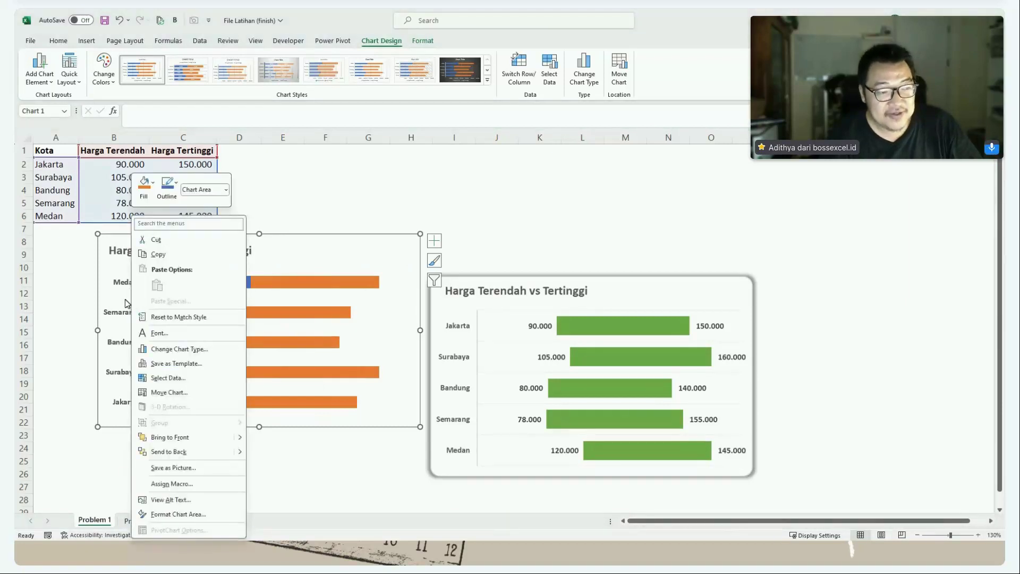
pyautogui.rightClick(123, 313)
pyautogui.click(123, 314)
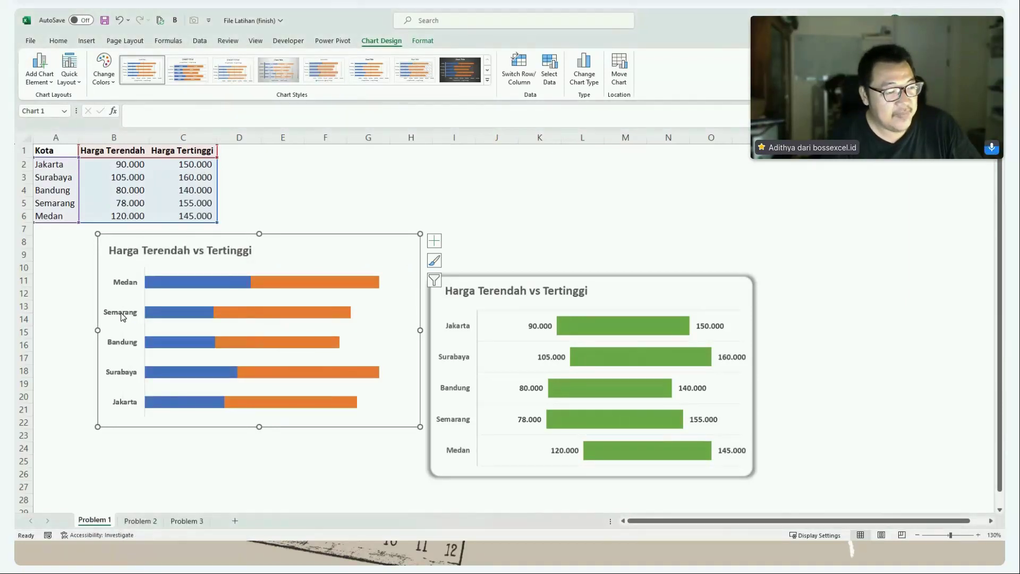
pyautogui.click(124, 314)
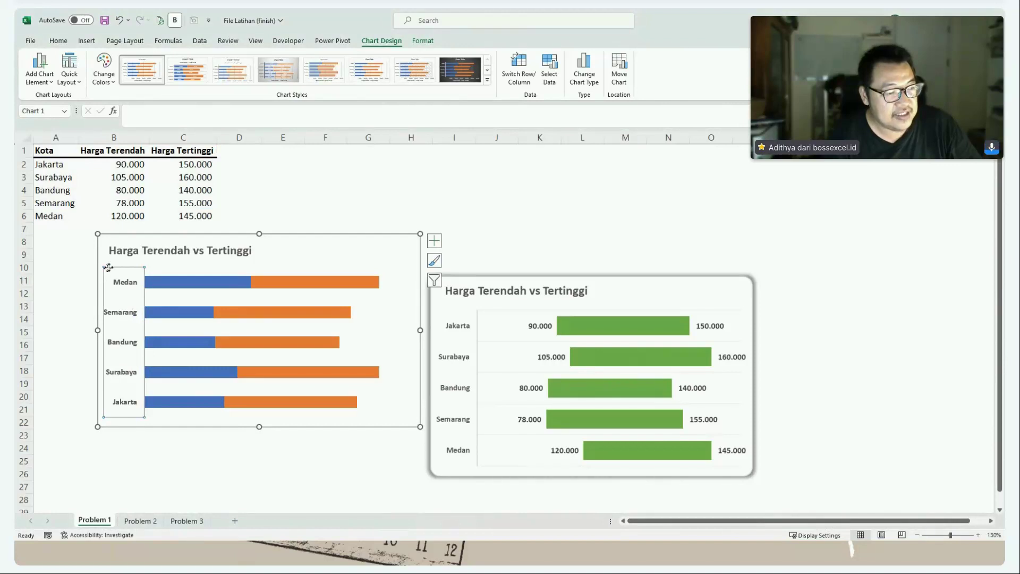
pyautogui.rightClick(120, 317)
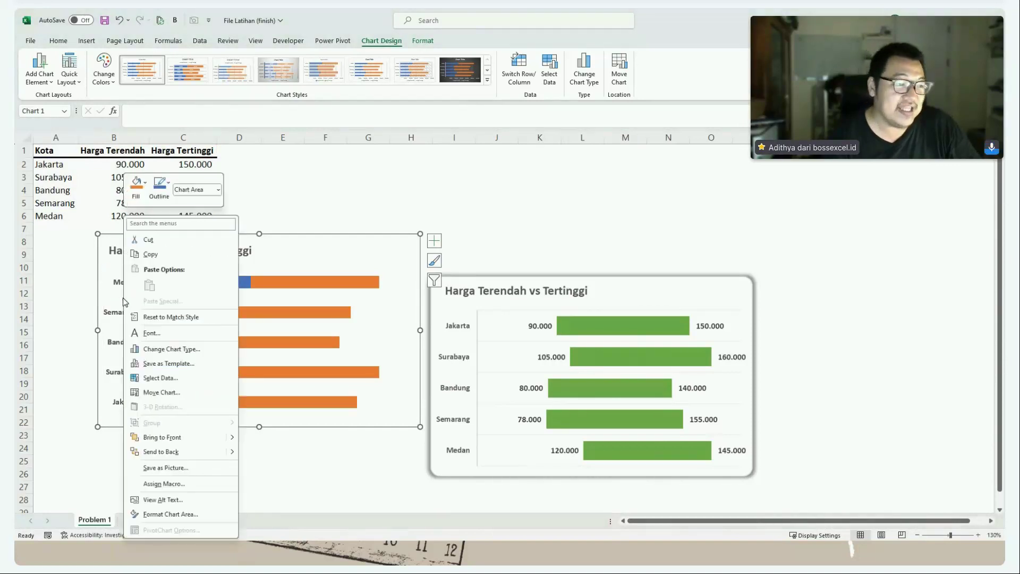
pyautogui.rightClick(120, 317)
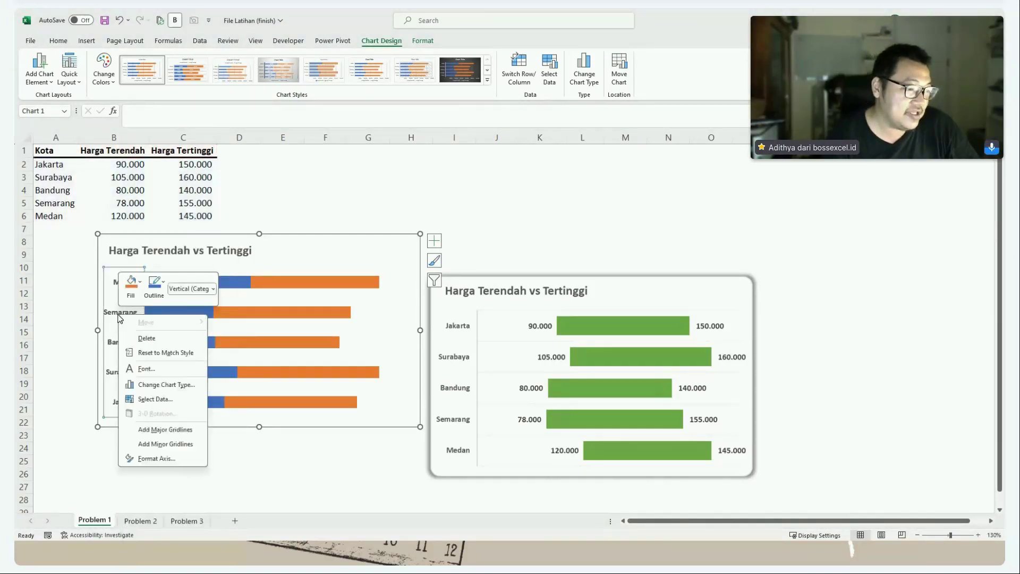
pyautogui.click(185, 431)
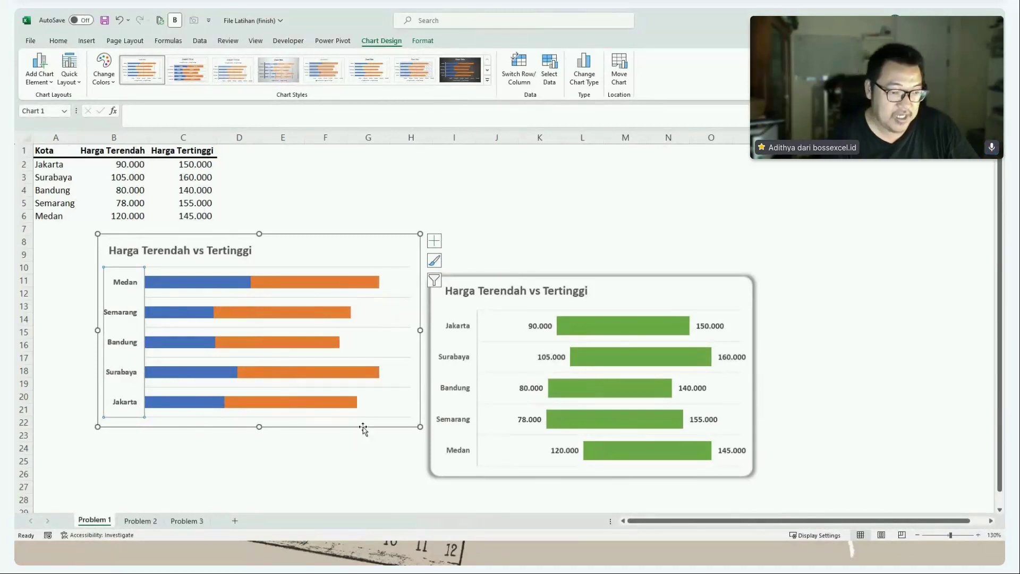
# - Move the chart slightly lower on the sheet and compare its frame with the reference picture
pyautogui.moveTo(363, 428); pyautogui.dragTo(361, 434)
pyautogui.click(448, 292)
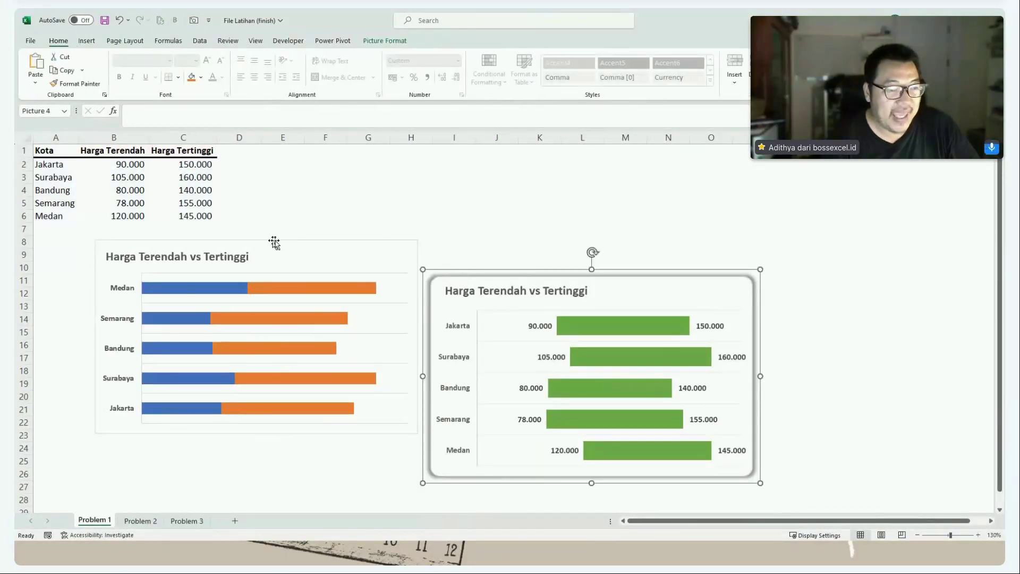
pyautogui.click(391, 241)
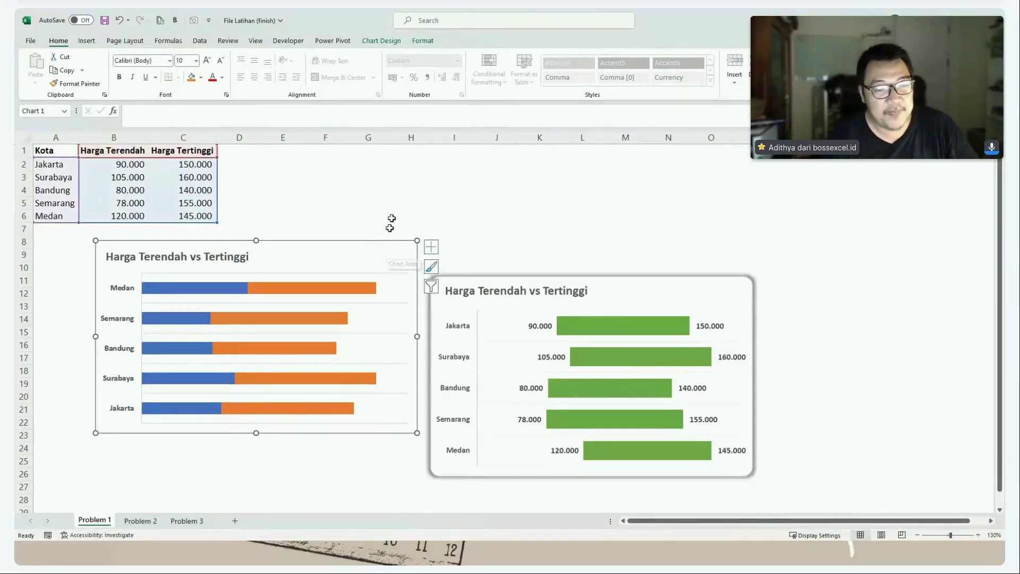
# - Open the shadow effect presets for the chart area
pyautogui.click(421, 41)
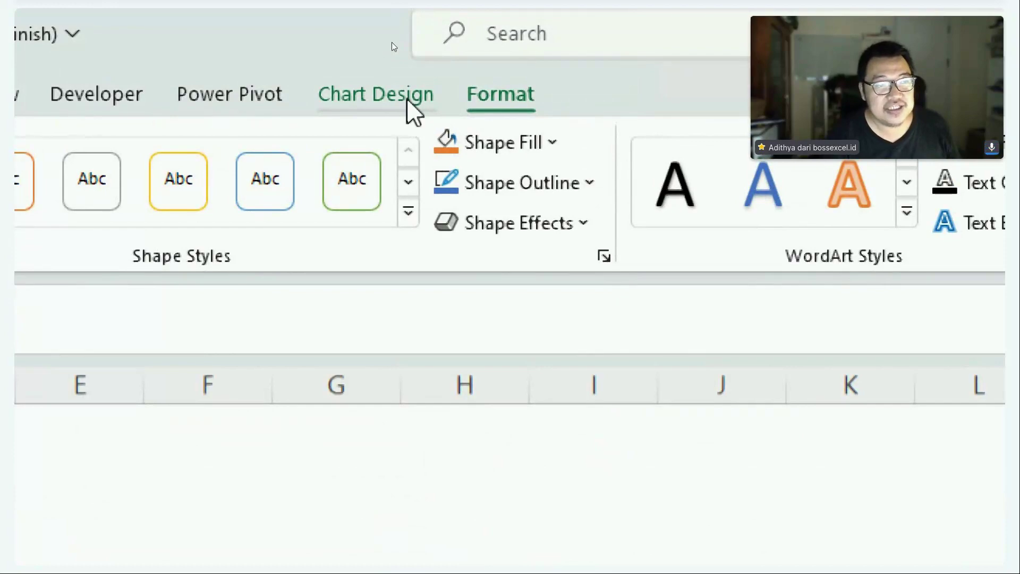
pyautogui.click(408, 100)
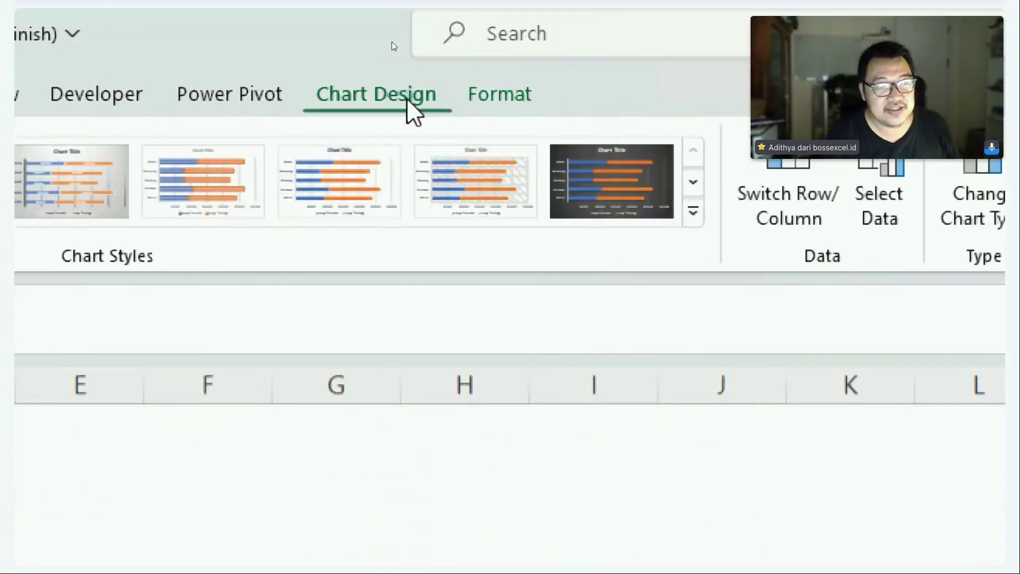
pyautogui.click(485, 102)
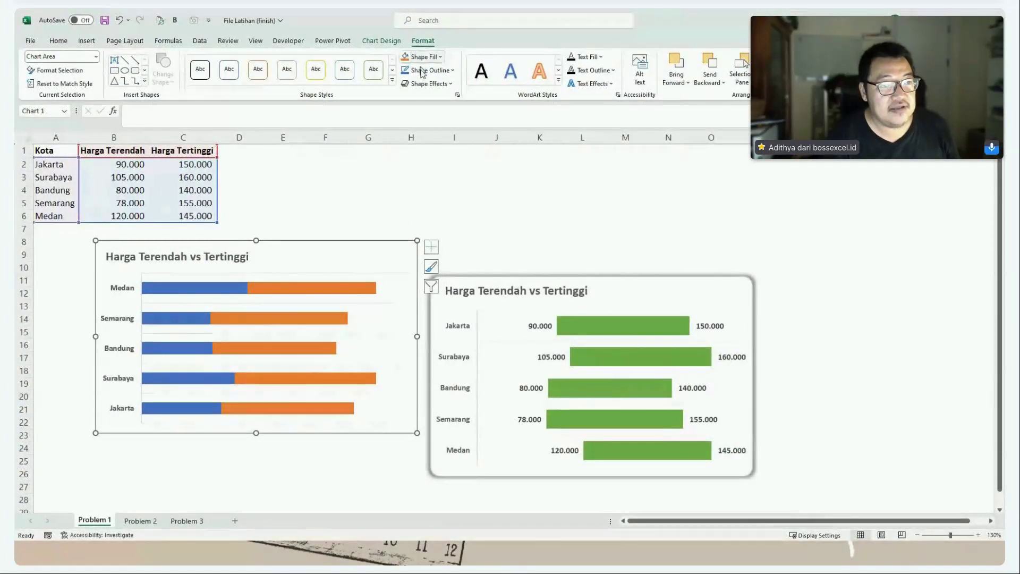
pyautogui.click(425, 85)
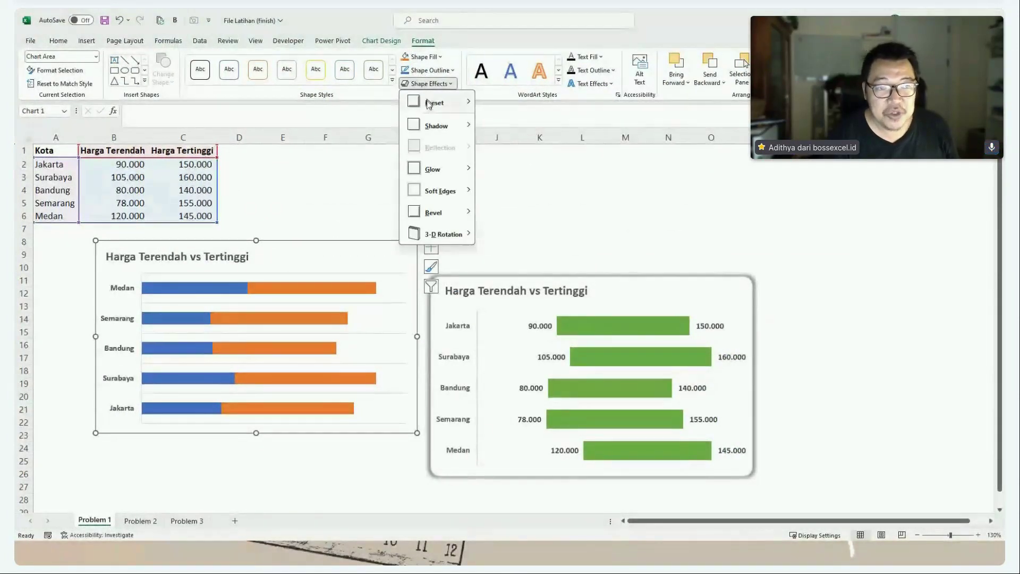
pyautogui.moveTo(436, 126)
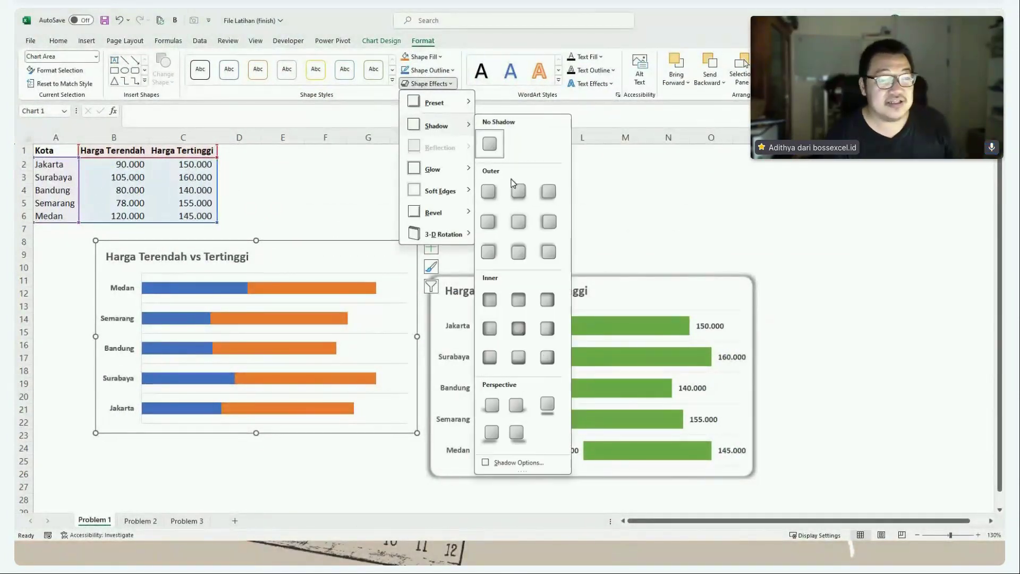
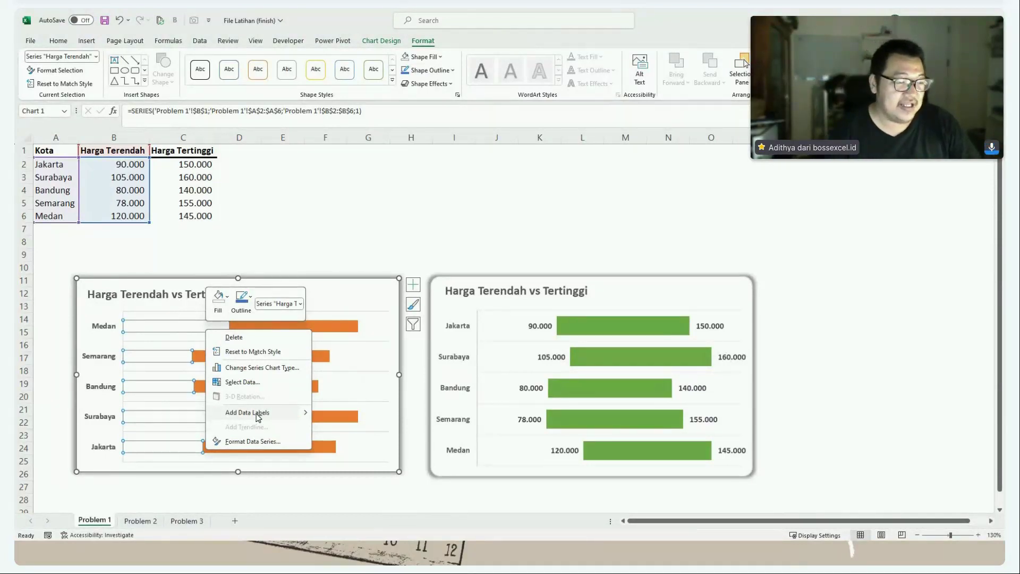
# - Add data labels to the Harga Terendah series and select them
pyautogui.click(253, 414)
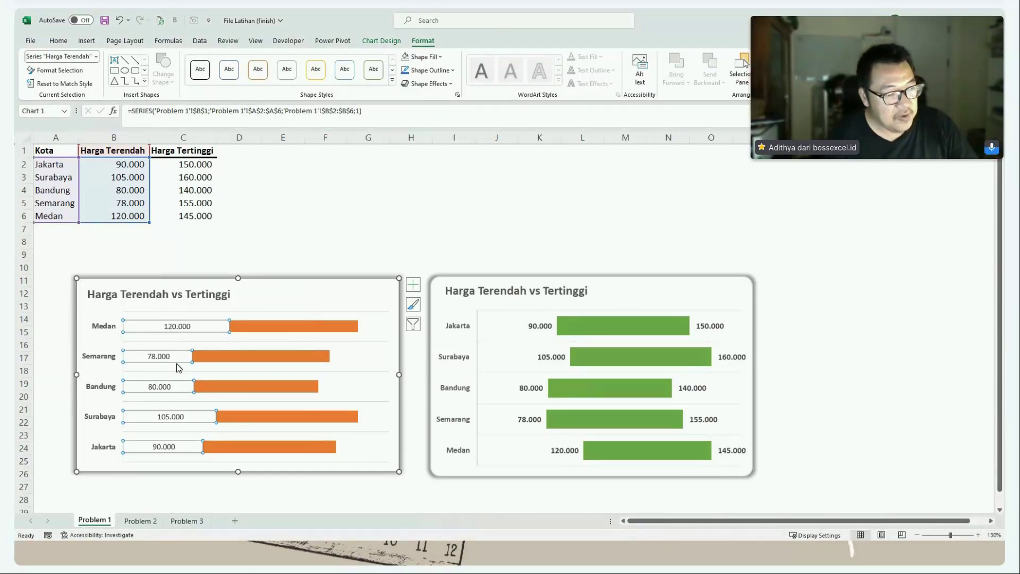
pyautogui.click(179, 326)
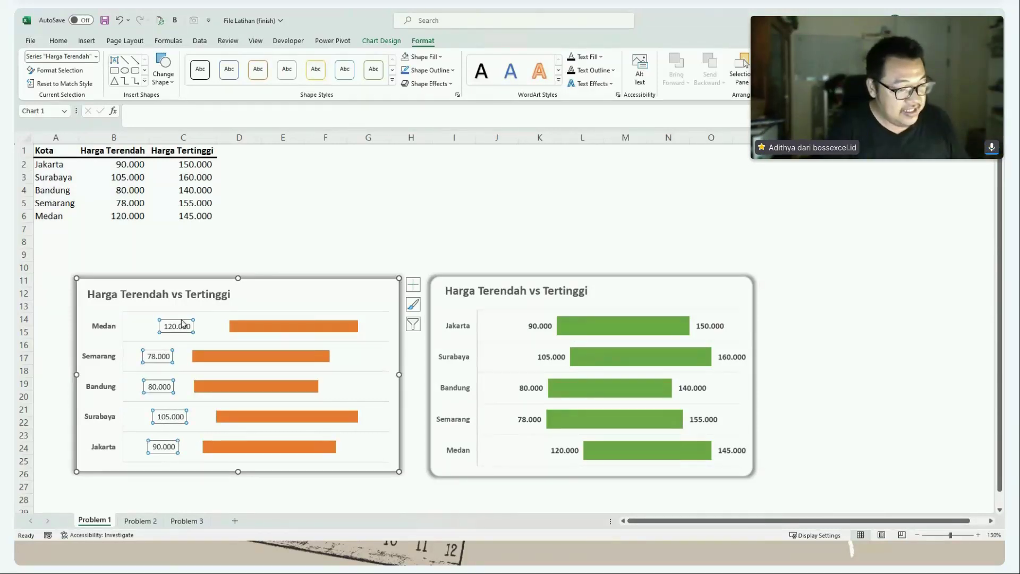
# - Outline the unfilled Harga Terendah segments of Medan, Semarang and Bandung with rectangle annotations
pyautogui.click(128, 323)
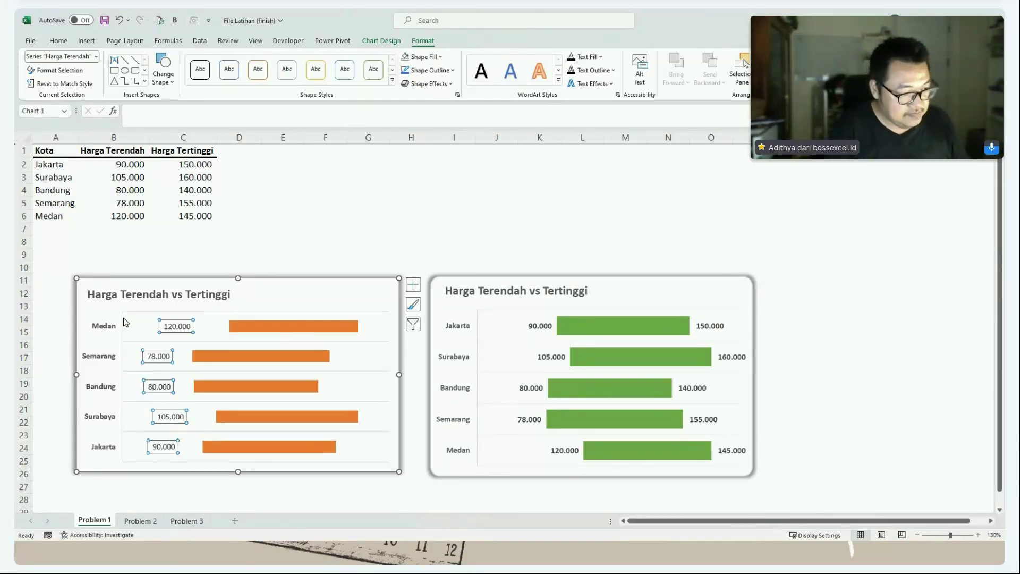
pyautogui.moveTo(143, 336); pyautogui.dragTo(228, 335)
pyautogui.click(125, 355)
pyautogui.moveTo(143, 361); pyautogui.dragTo(195, 398)
pyautogui.click(127, 387)
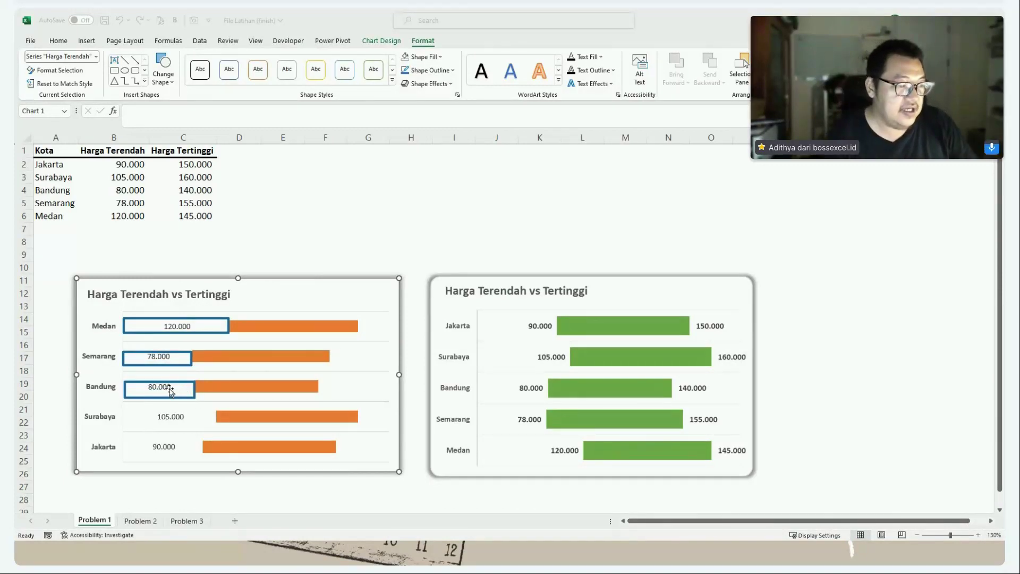
pyautogui.click(189, 388)
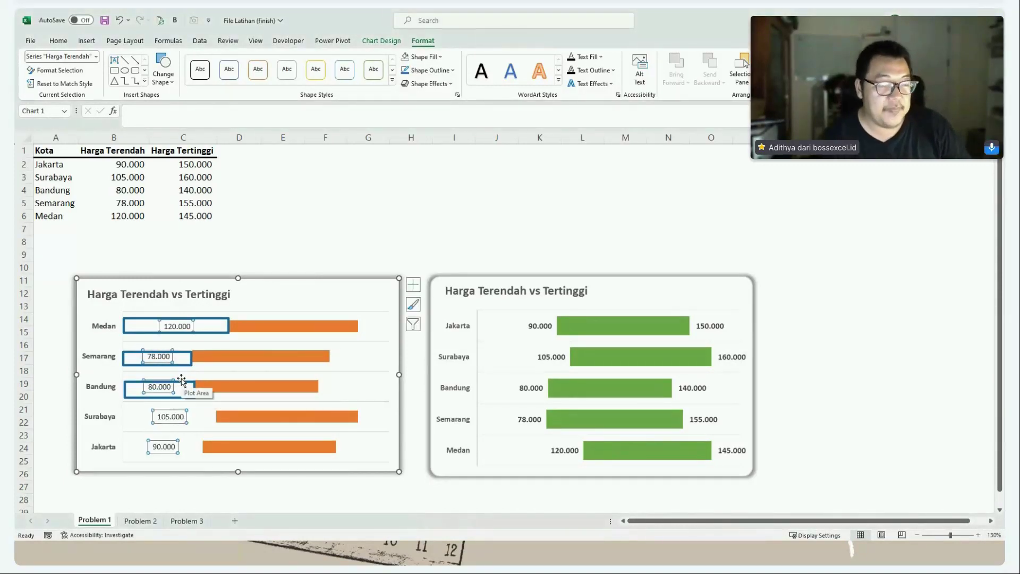
# - Set the Harga Terendah data labels' position to Inside End after comparing it with Inside Base, and clear the drawn outlines
pyautogui.doubleClick(178, 368)
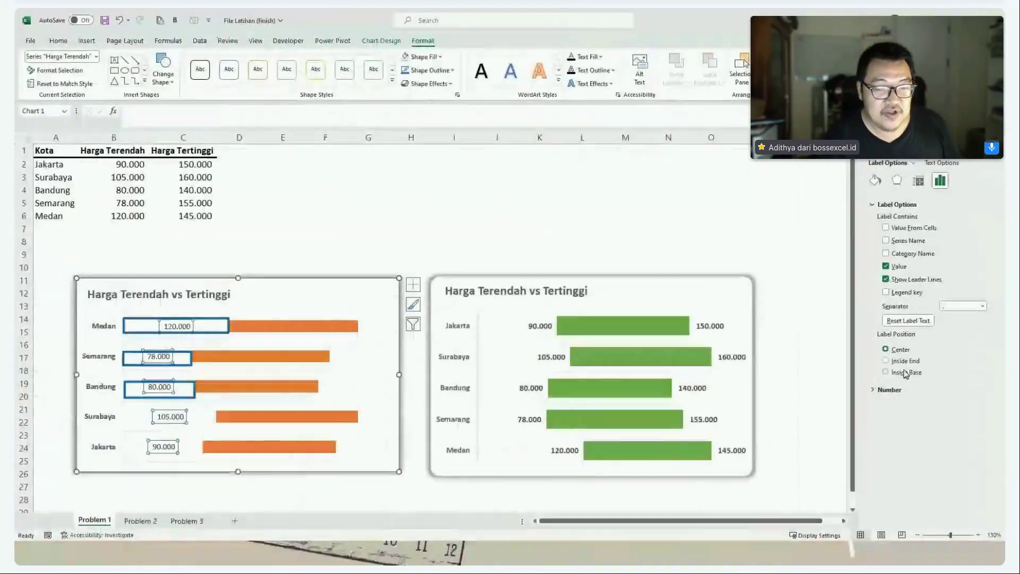
pyautogui.click(892, 363)
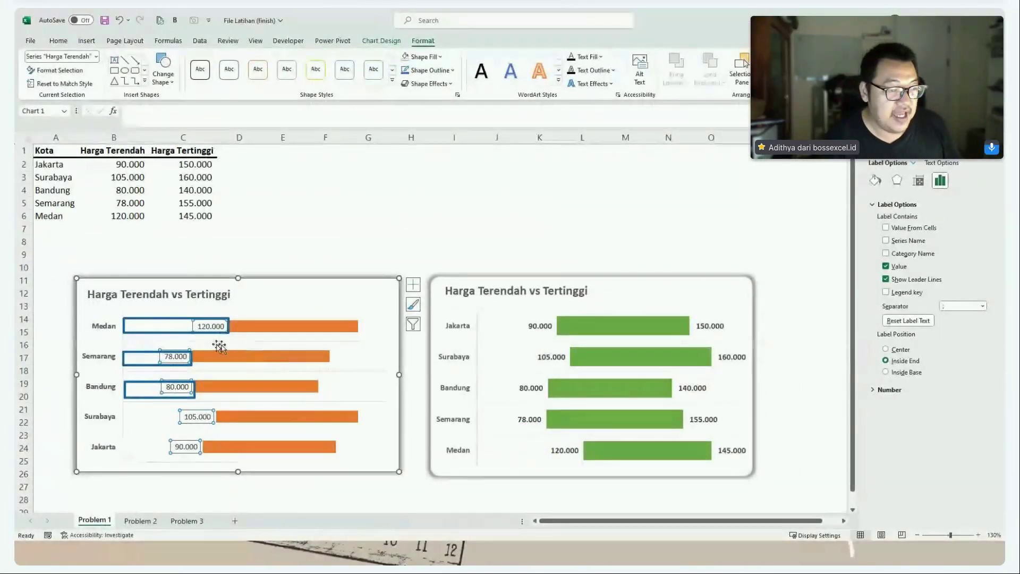
pyautogui.click(884, 372)
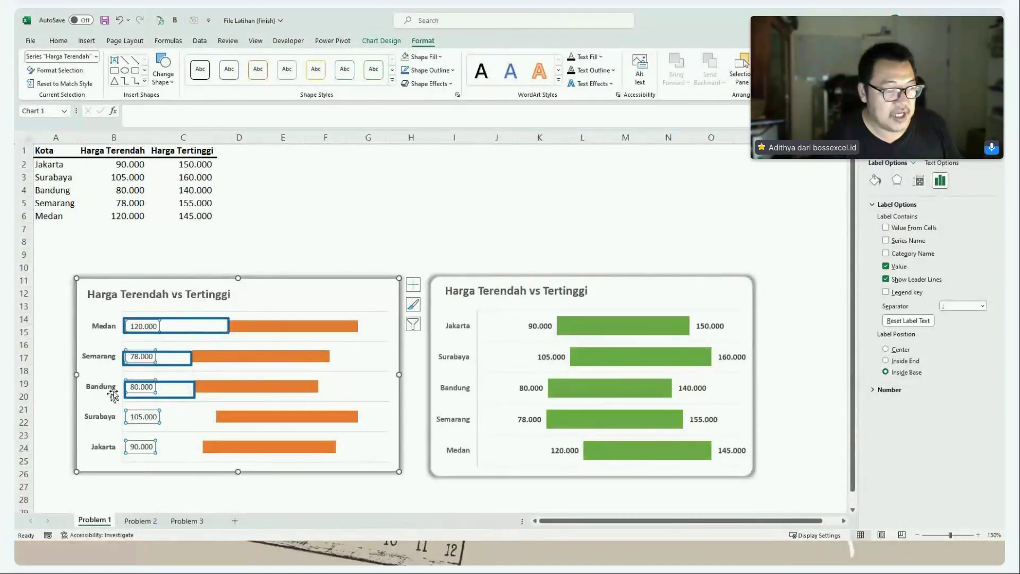
pyautogui.click(886, 360)
pyautogui.click(211, 320)
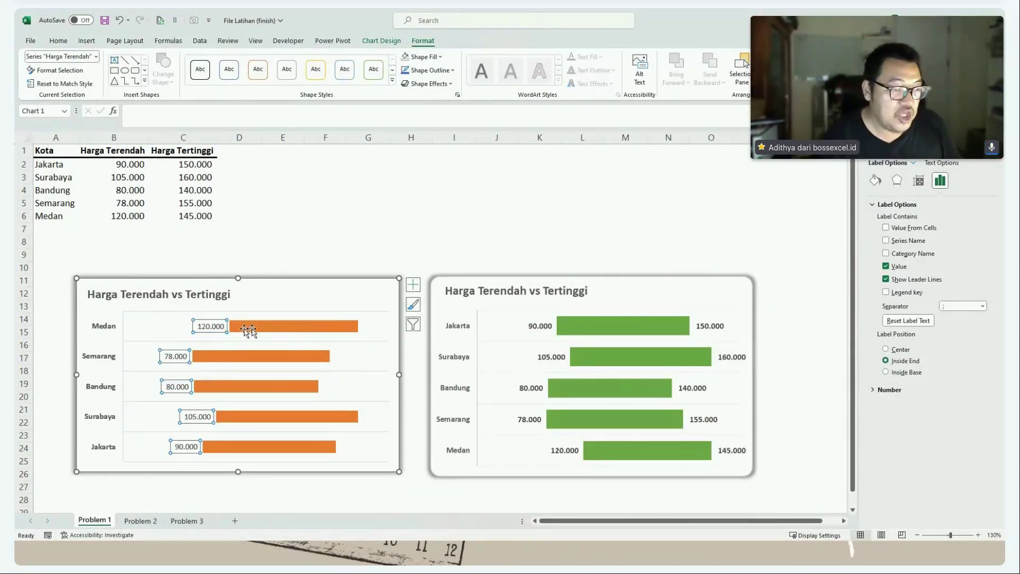
pyautogui.click(223, 324)
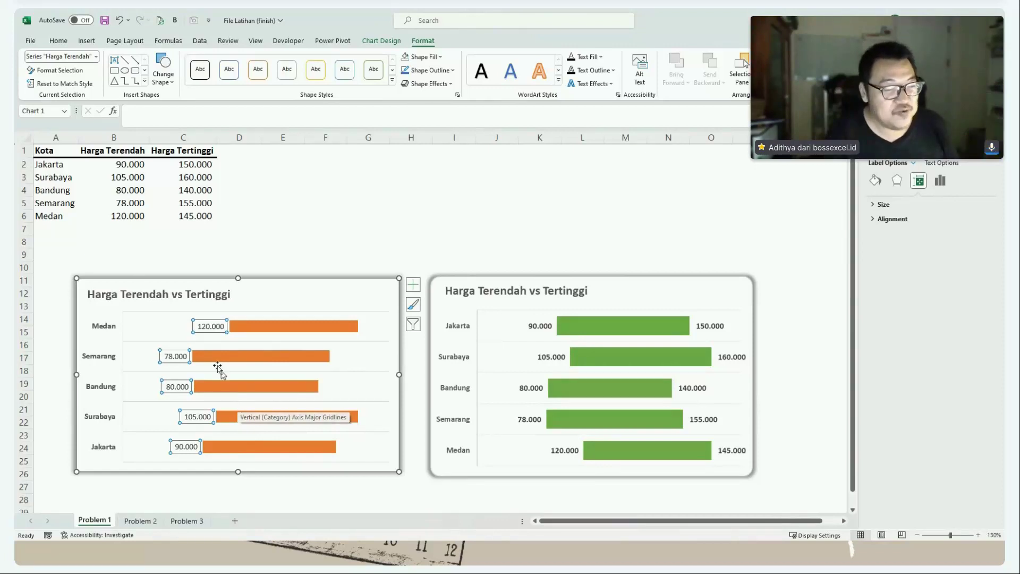
pyautogui.click(170, 329)
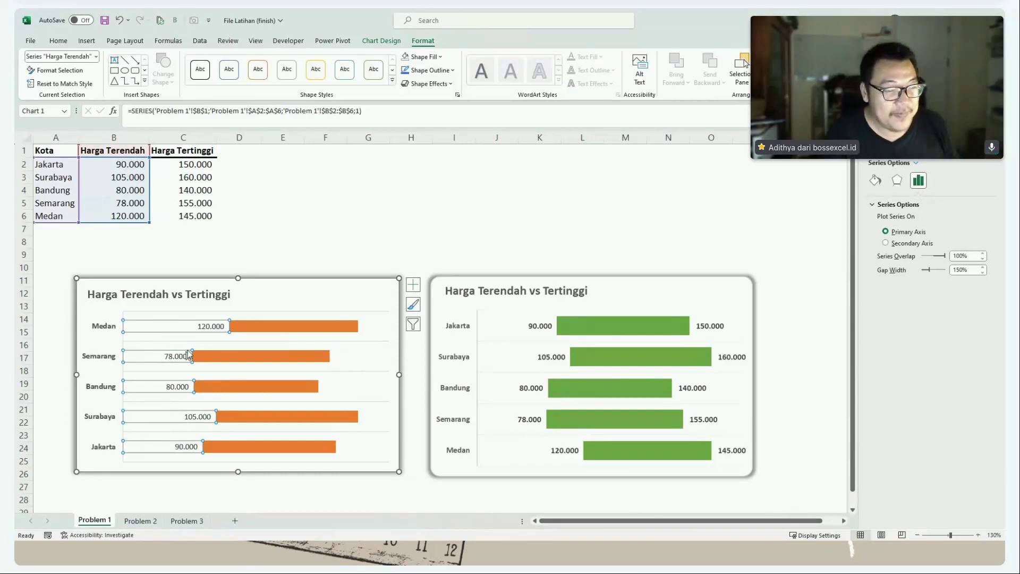
pyautogui.click(207, 330)
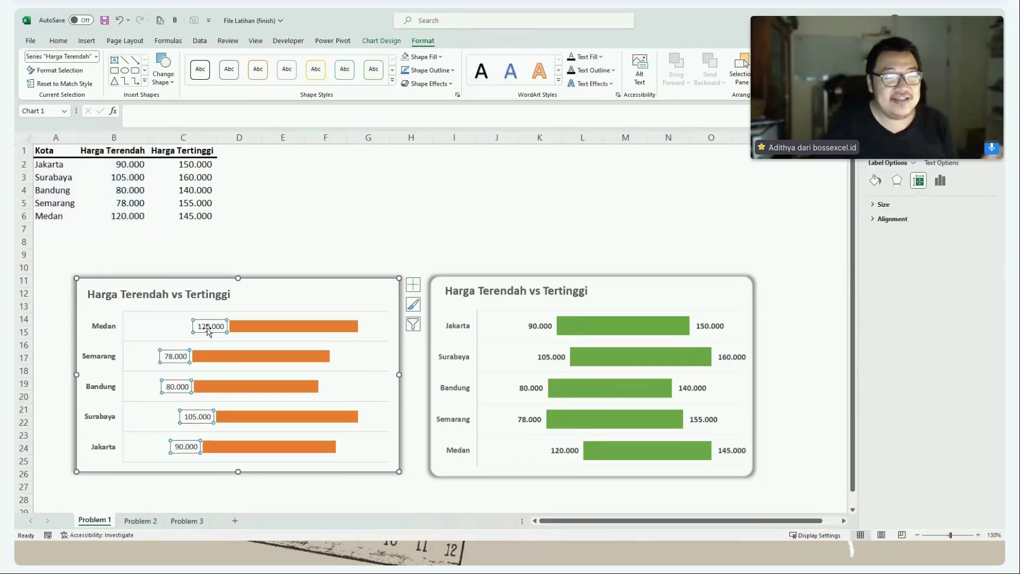
# - Draw curved arrows from the Medan, Semarang and Bandung labels to the start of their orange bars
pyautogui.hotkey('ctrl', 'shift', '3')
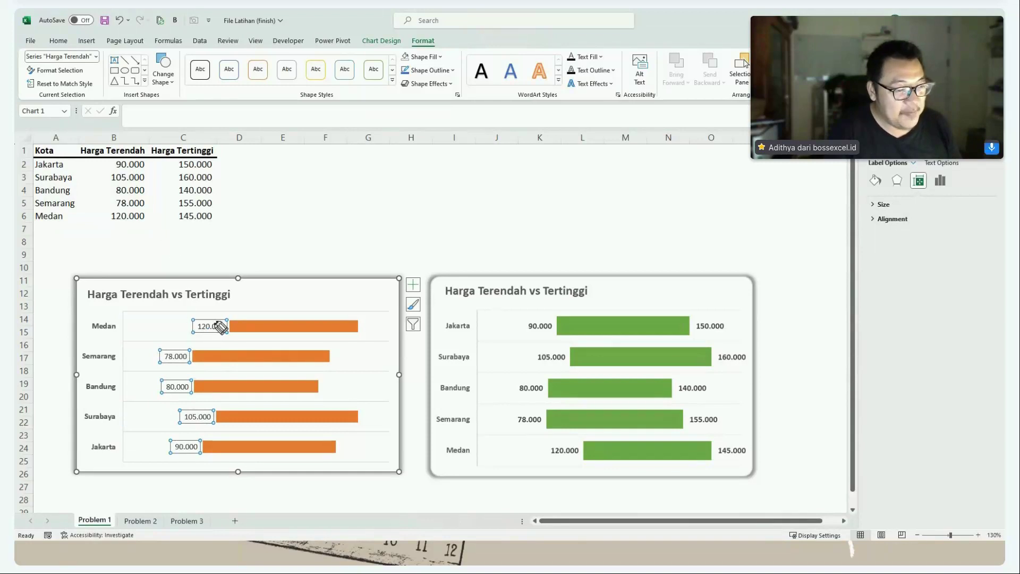
pyautogui.moveTo(212, 314); pyautogui.dragTo(238, 319)
pyautogui.moveTo(181, 350)
pyautogui.mouseDown()
pyautogui.moveTo(203, 344)
pyautogui.moveTo(197, 372)
pyautogui.moveTo(206, 371)
pyautogui.mouseUp()
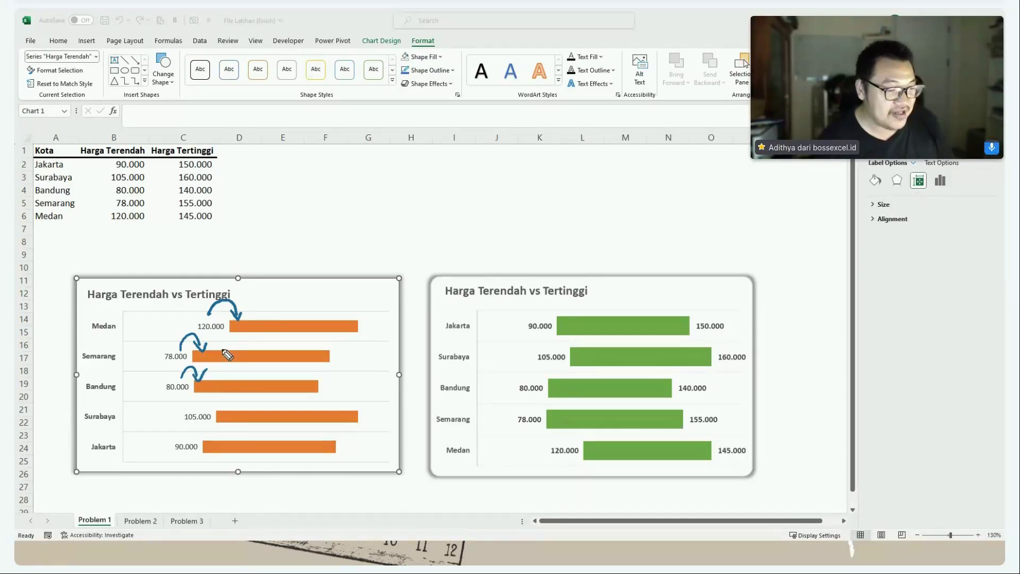
# - Clear the drawn arrows and make the Harga Terendah data labels bold
pyautogui.press('e')
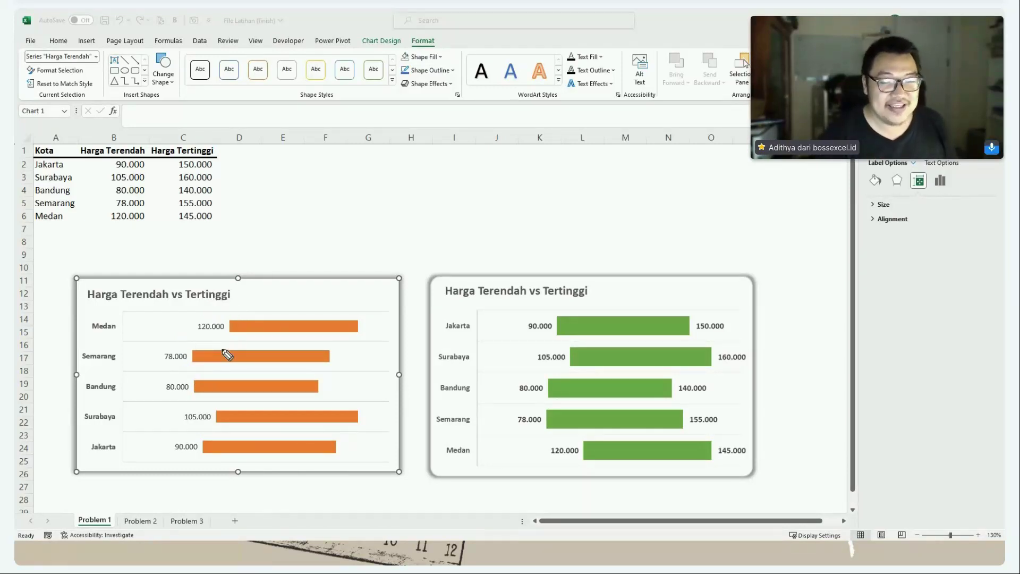
pyautogui.click(219, 325)
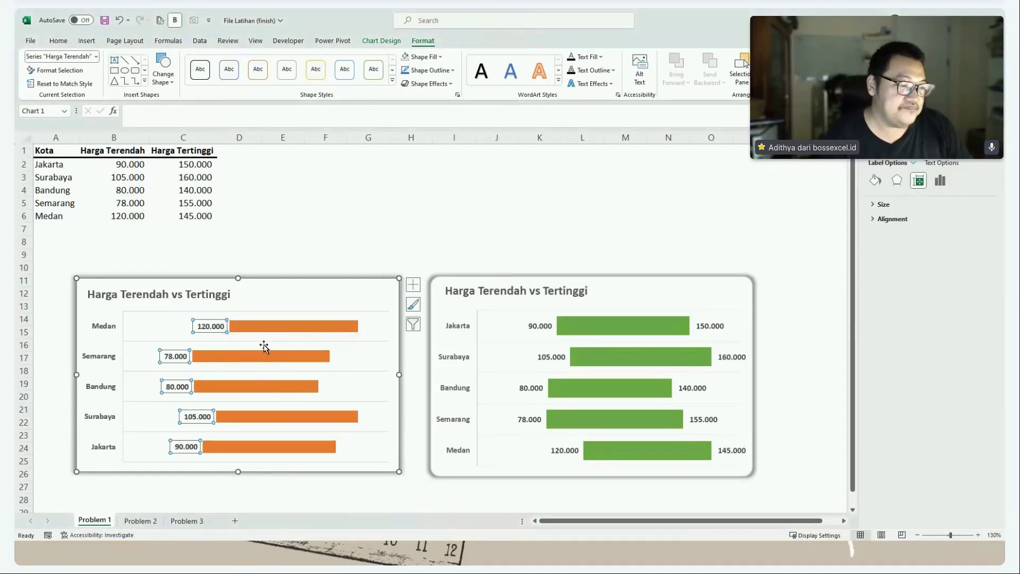
# - Open the Harga Tertinggi series' formatting options and undock their pane so it floats over the sheet
pyautogui.click(285, 333)
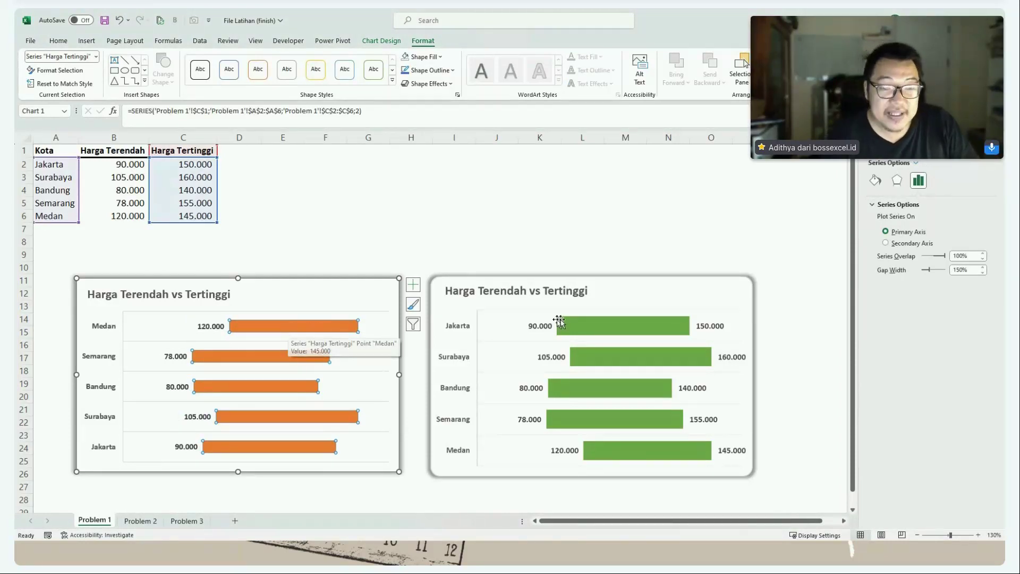
pyautogui.rightClick(337, 328)
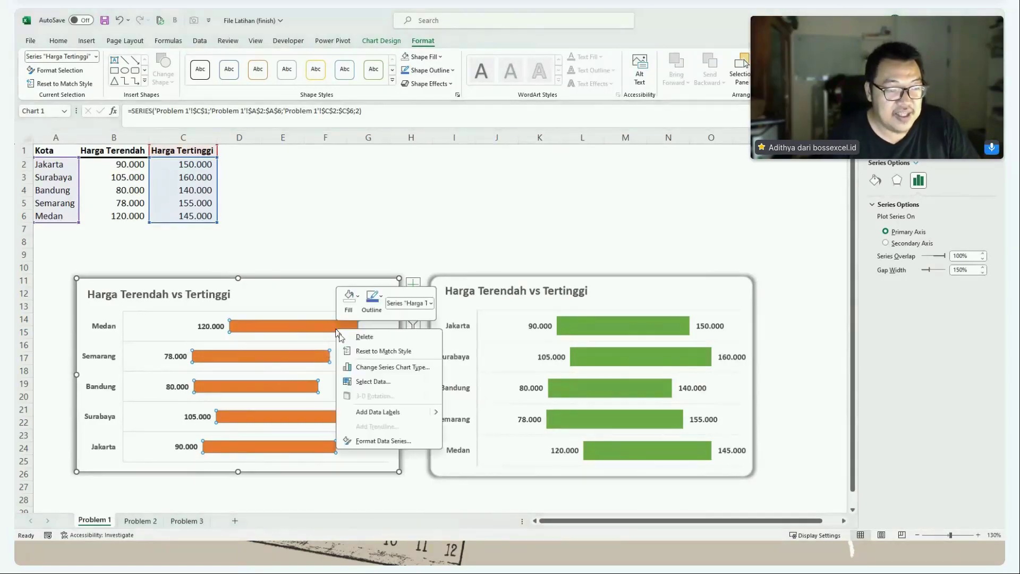
pyautogui.click(390, 448)
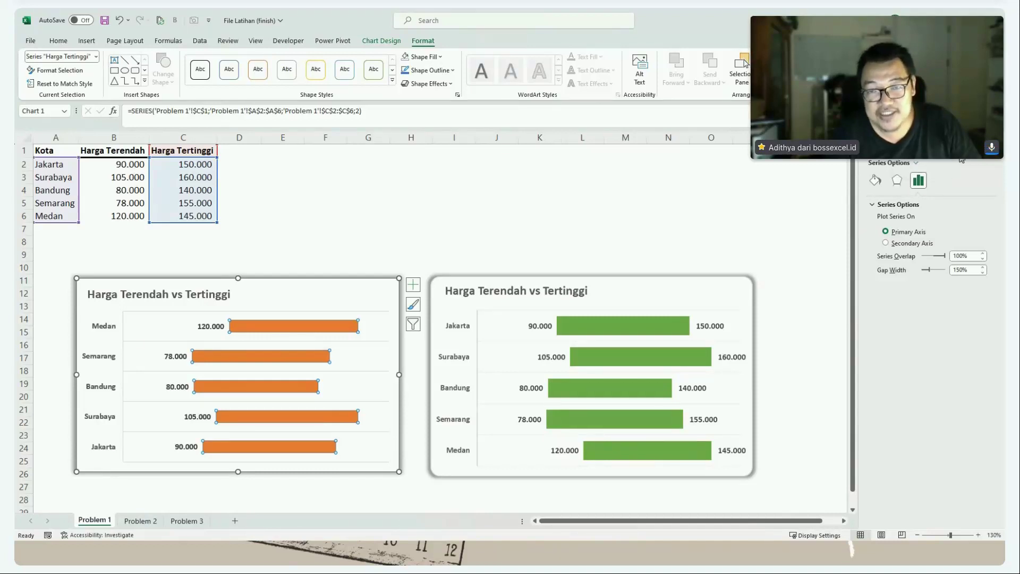
pyautogui.moveTo(887, 164); pyautogui.dragTo(821, 195)
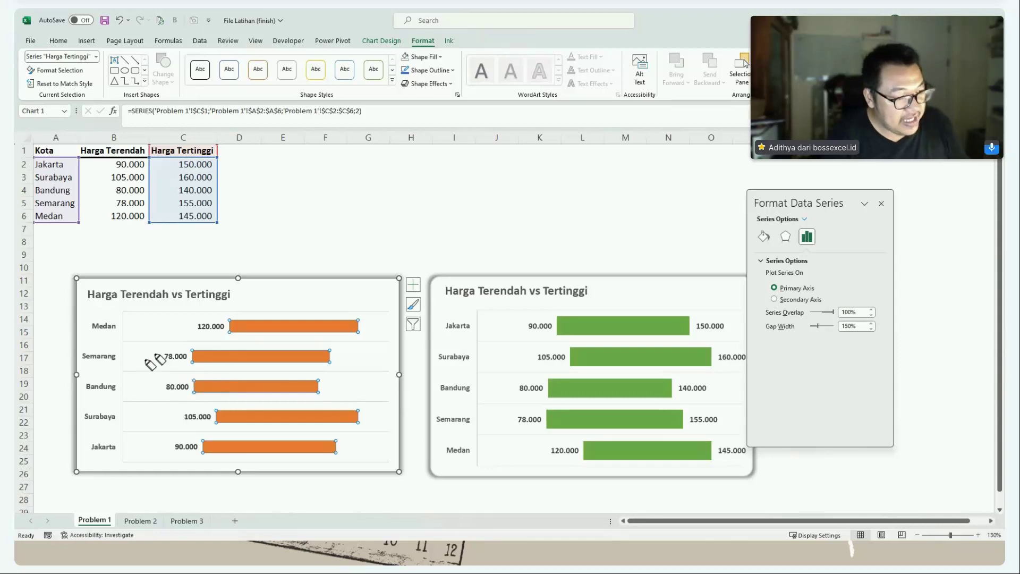
# - Highlight the gaps between the five orange bars with freehand strokes and clear the highlights
pyautogui.moveTo(225, 340); pyautogui.dragTo(311, 338)
pyautogui.moveTo(235, 383)
pyautogui.mouseDown()
pyautogui.moveTo(240, 369)
pyautogui.moveTo(291, 371)
pyautogui.mouseUp()
pyautogui.moveTo(234, 406); pyautogui.dragTo(290, 402)
pyautogui.moveTo(243, 431); pyautogui.dragTo(283, 439)
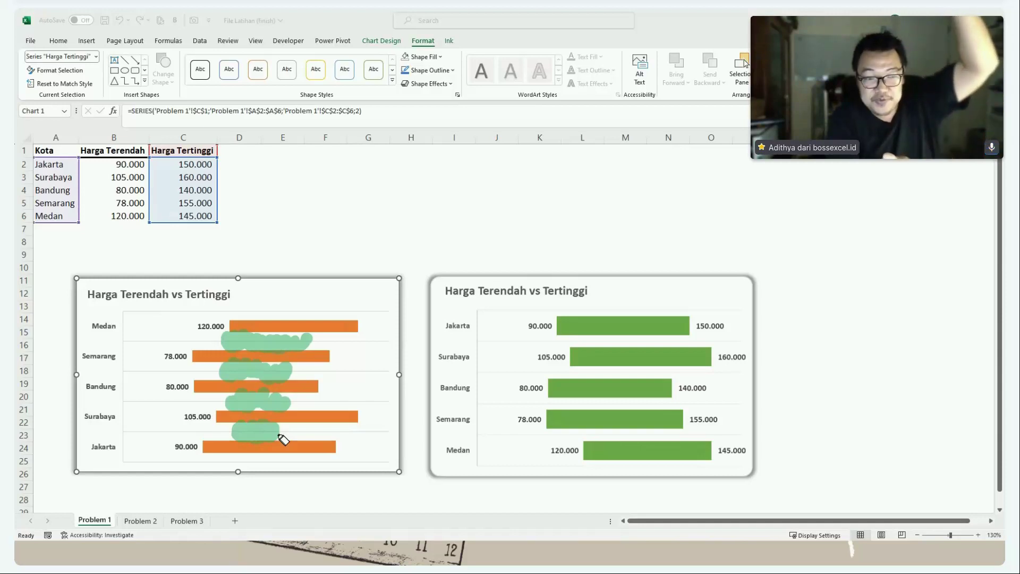
pyautogui.press('Escape')
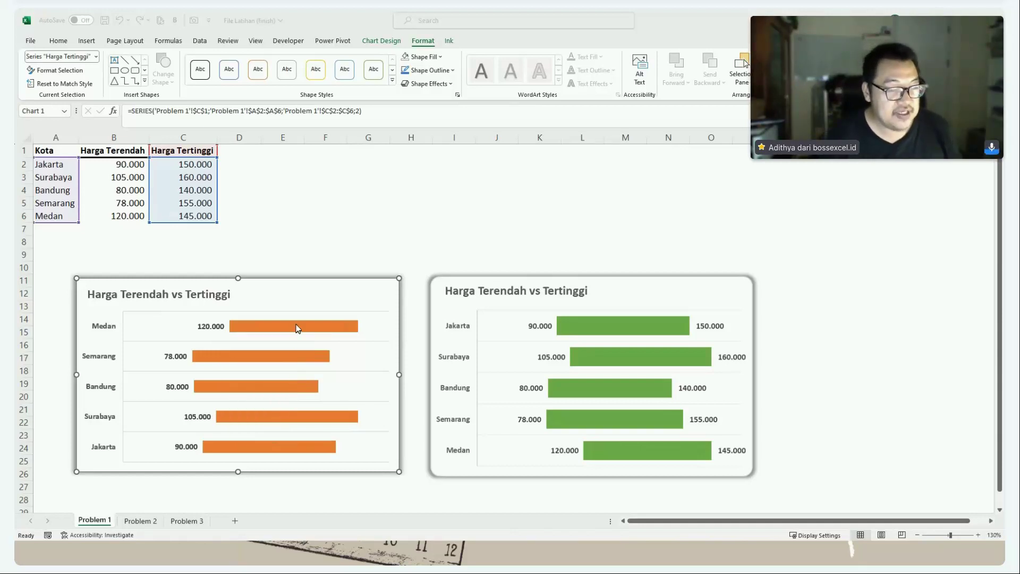
# - Set the Harga Tertinggi series' gap width to 60% and give its bars a solid green theme fill
pyautogui.doubleClick(301, 328)
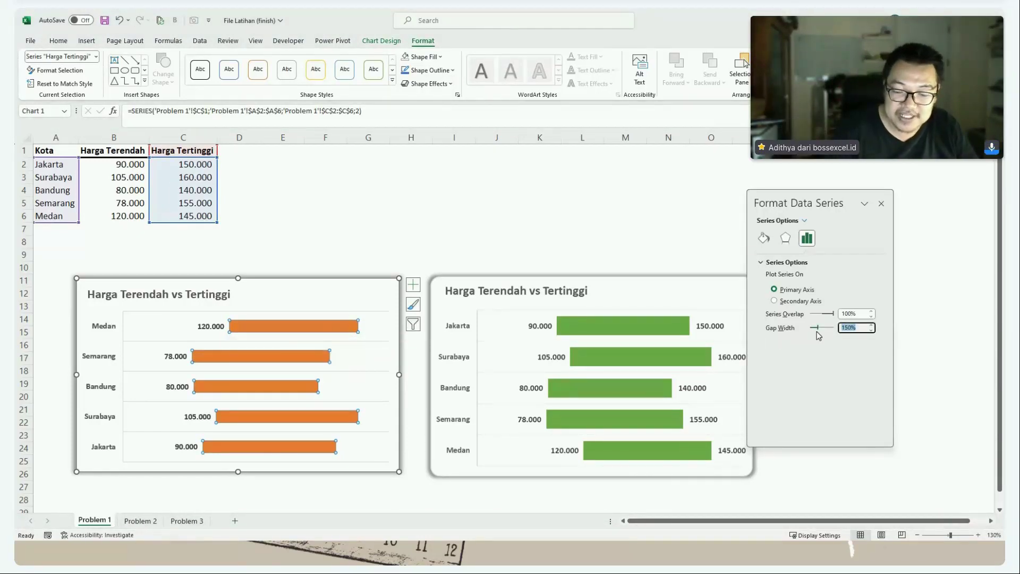
pyautogui.press('Return')
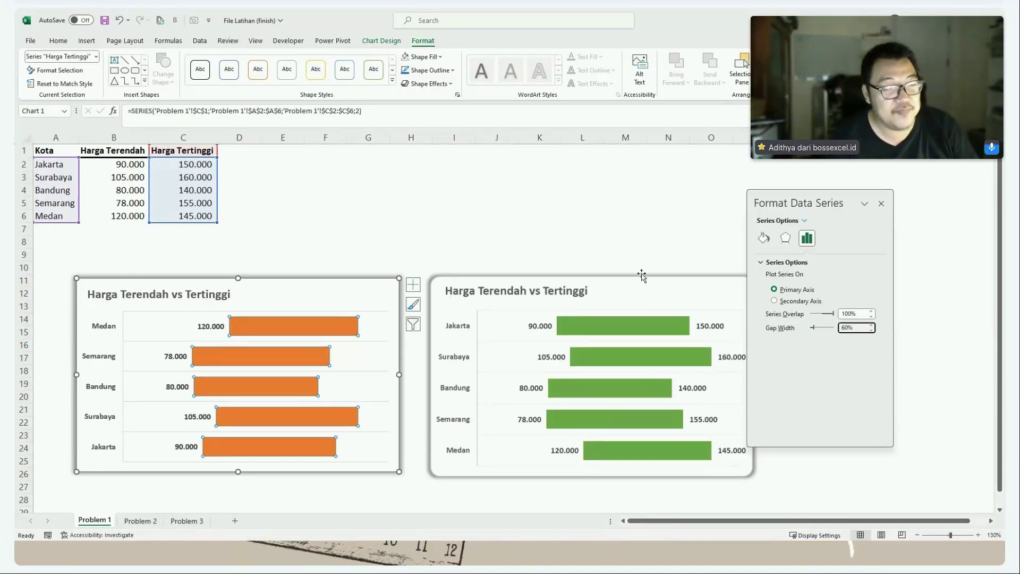
pyautogui.click(763, 239)
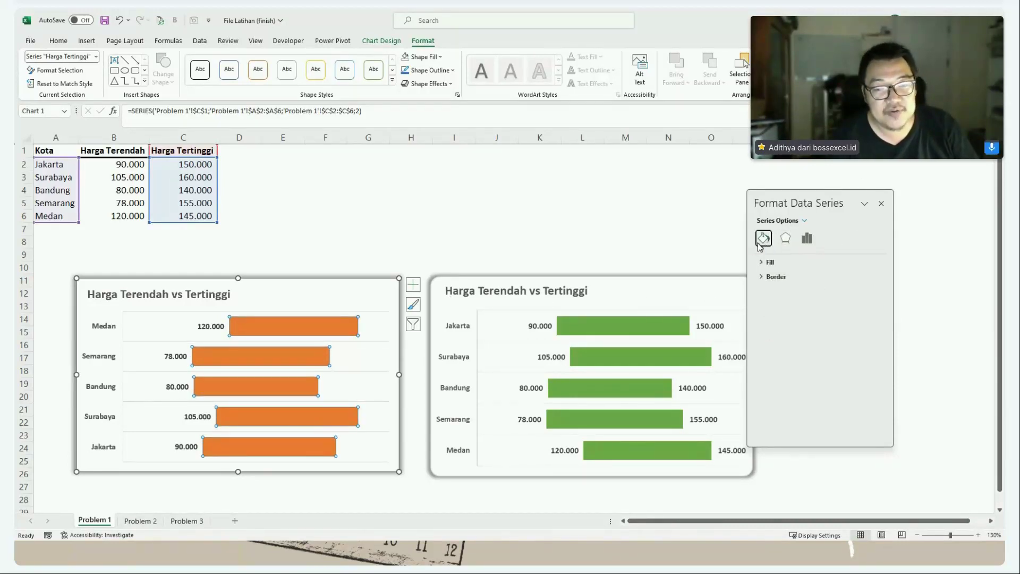
pyautogui.click(768, 261)
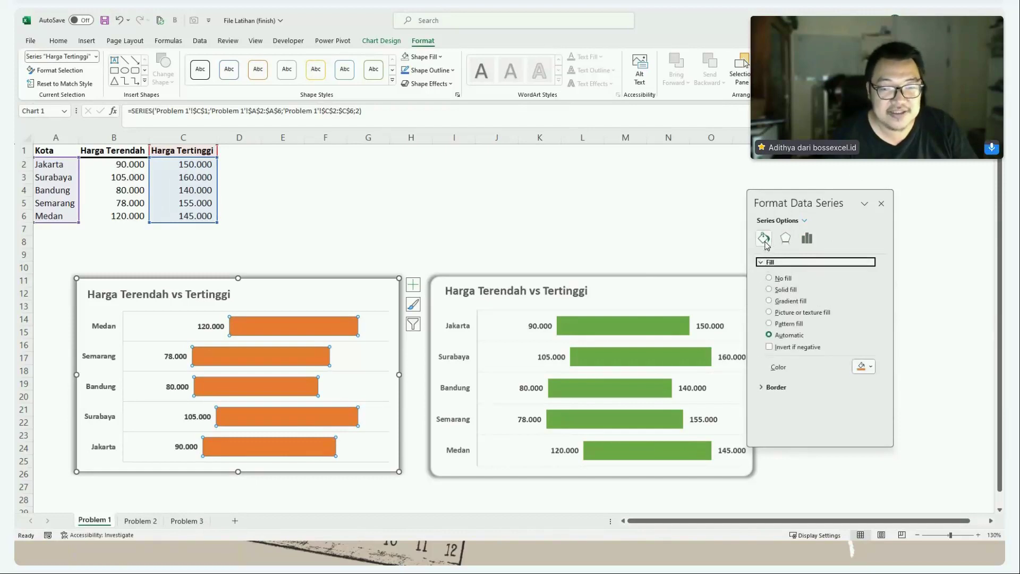
pyautogui.click(786, 290)
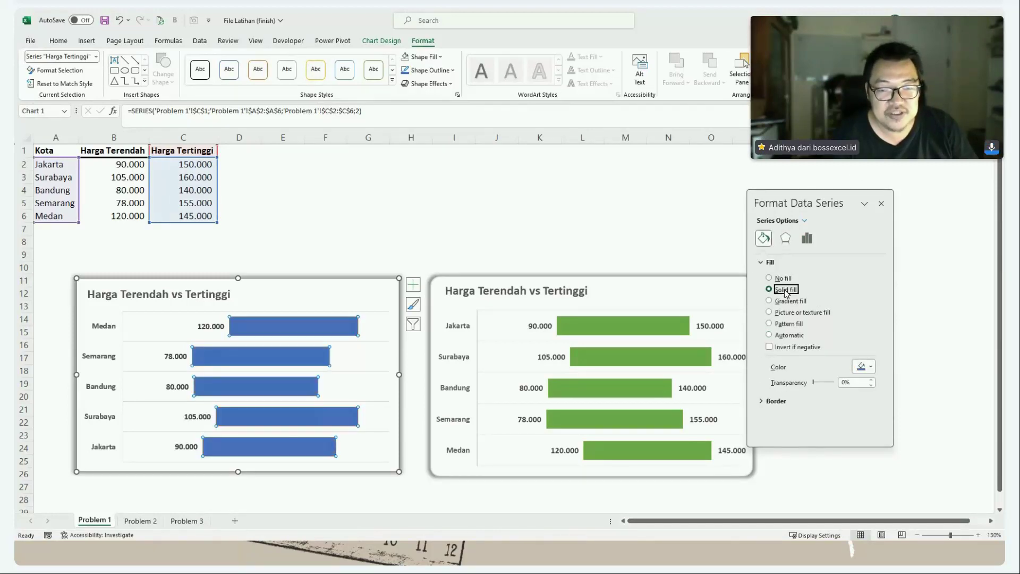
pyautogui.click(871, 367)
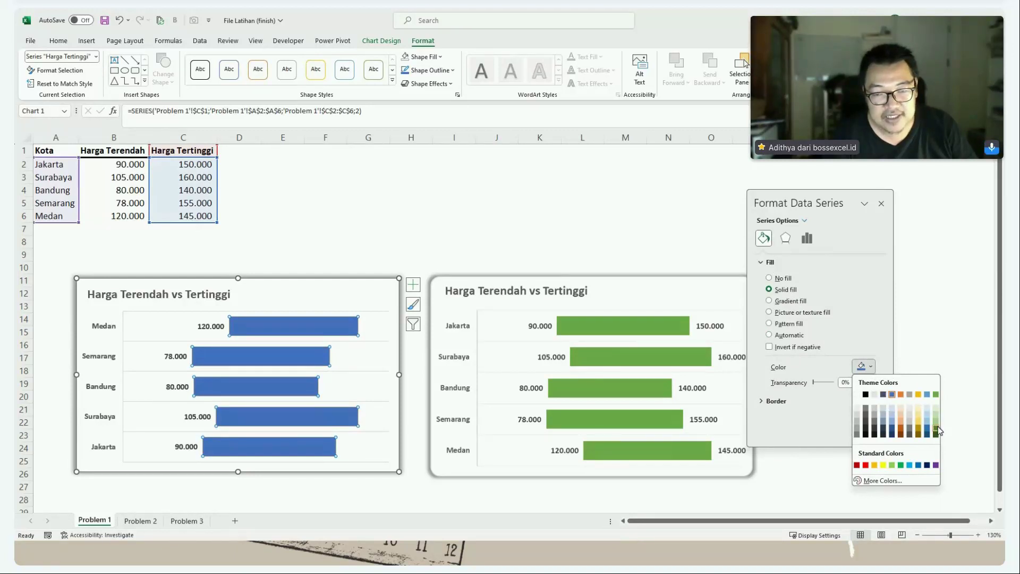
pyautogui.click(936, 394)
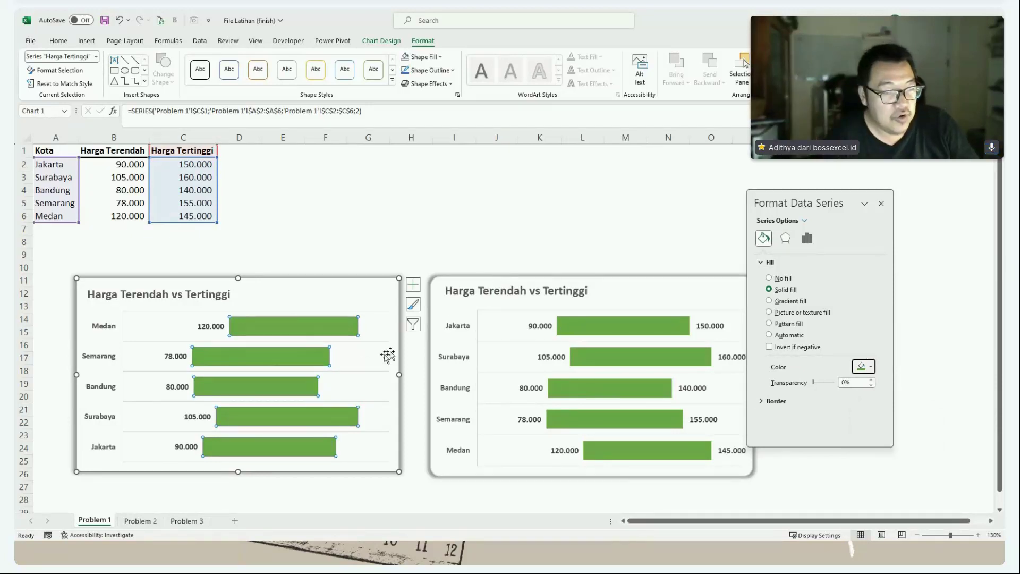
# - Compare the city order with the reference and cells A2:A6, and set the city axis to show categories in reverse order
pyautogui.click(455, 331)
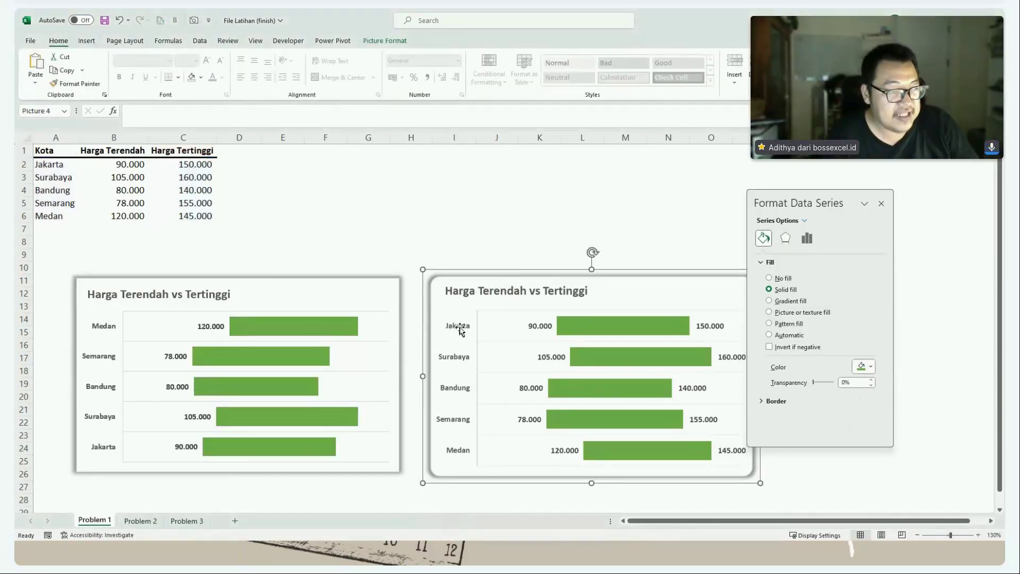
pyautogui.click(104, 332)
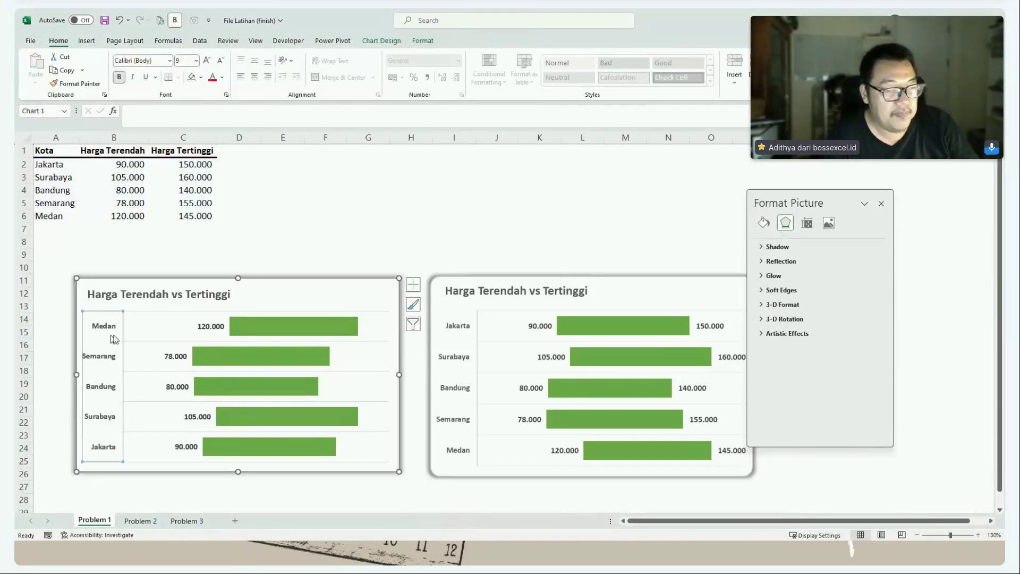
pyautogui.moveTo(50, 164); pyautogui.dragTo(53, 216)
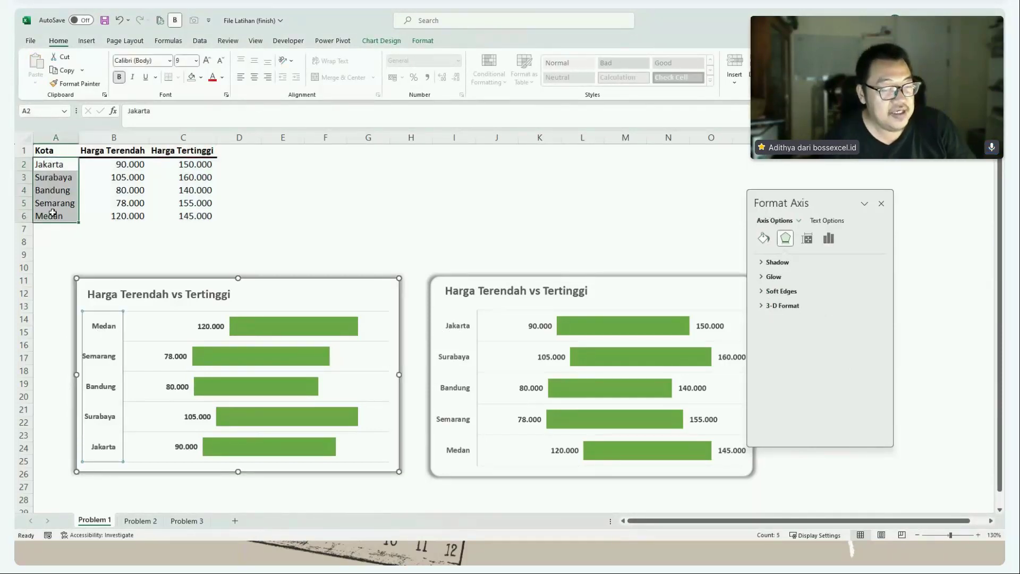
pyautogui.moveTo(827, 193); pyautogui.dragTo(825, 152)
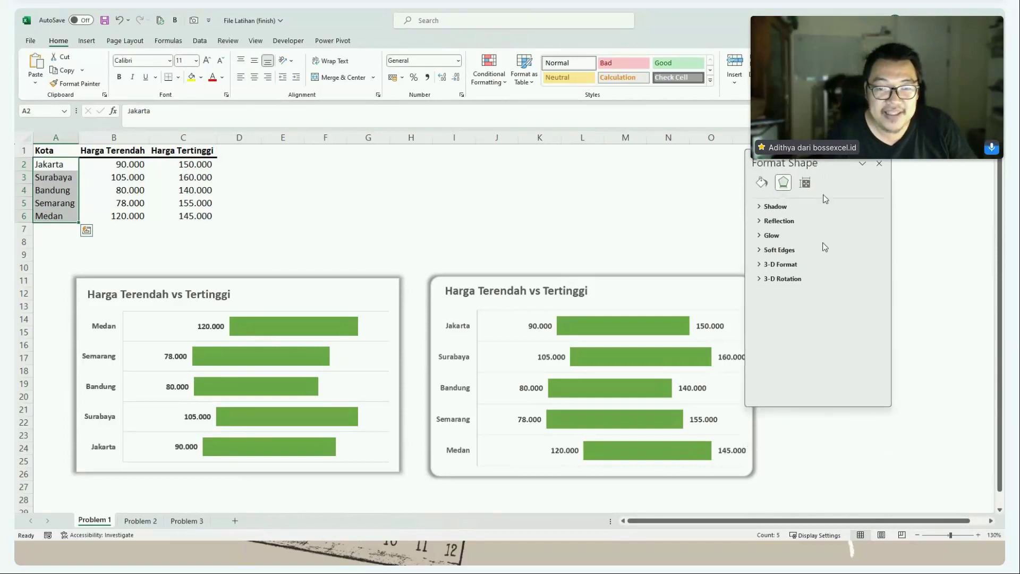
pyautogui.moveTo(837, 407); pyautogui.dragTo(844, 489)
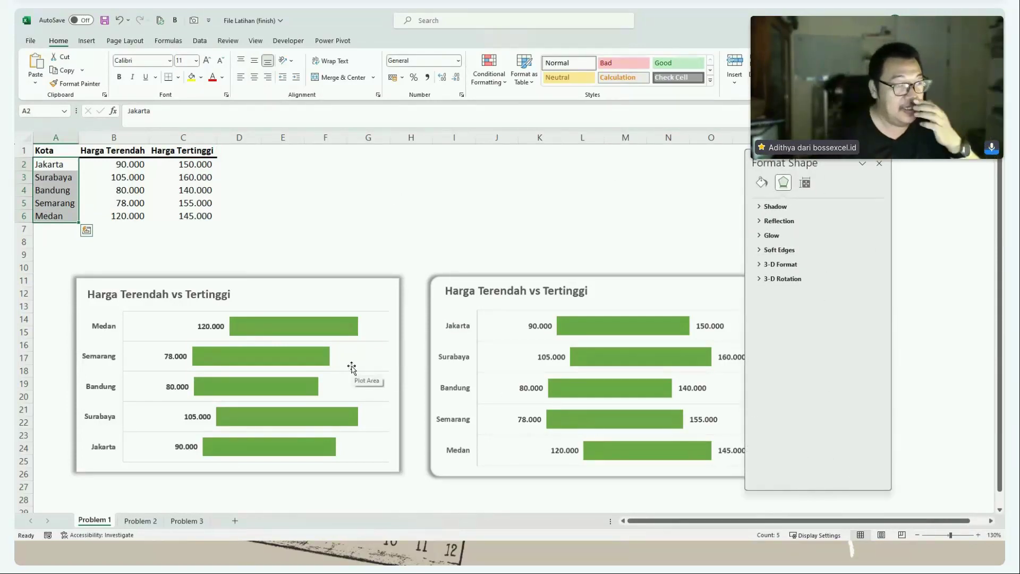
pyautogui.click(106, 332)
pyautogui.click(106, 332)
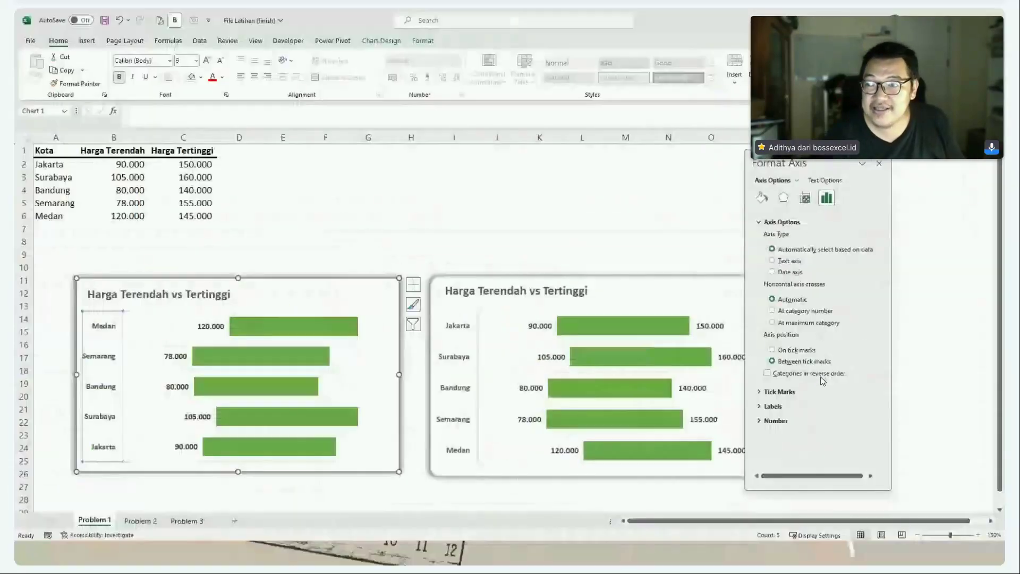
pyautogui.click(767, 374)
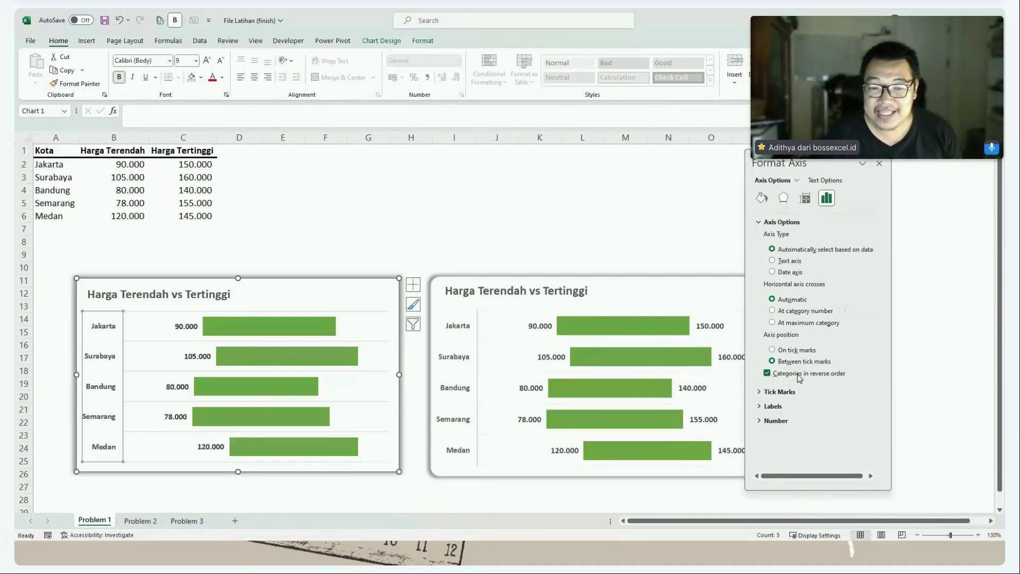
pyautogui.moveTo(834, 162); pyautogui.dragTo(909, 163)
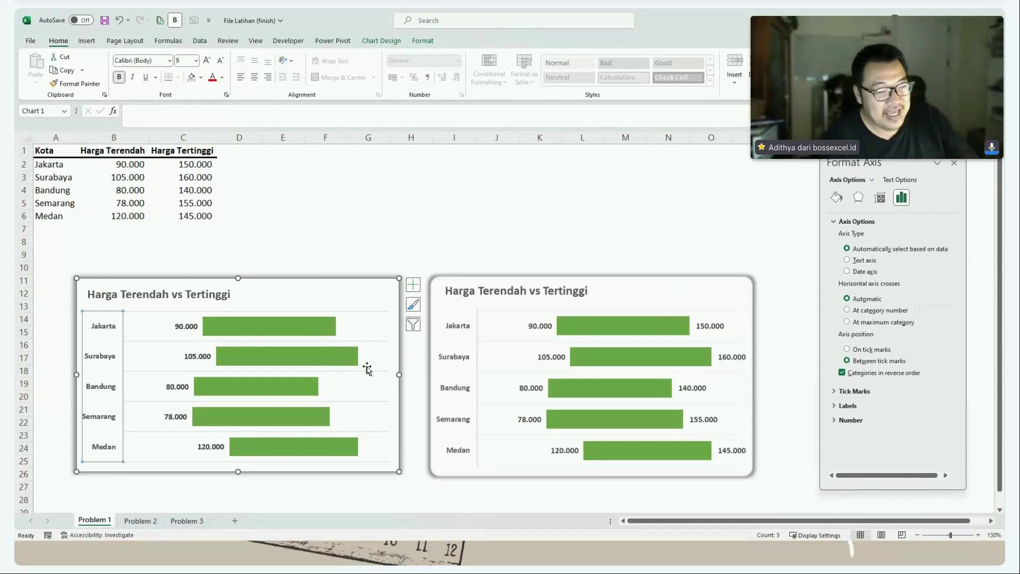
# - Add data labels to the Harga Tertinggi series and select them
pyautogui.click(711, 327)
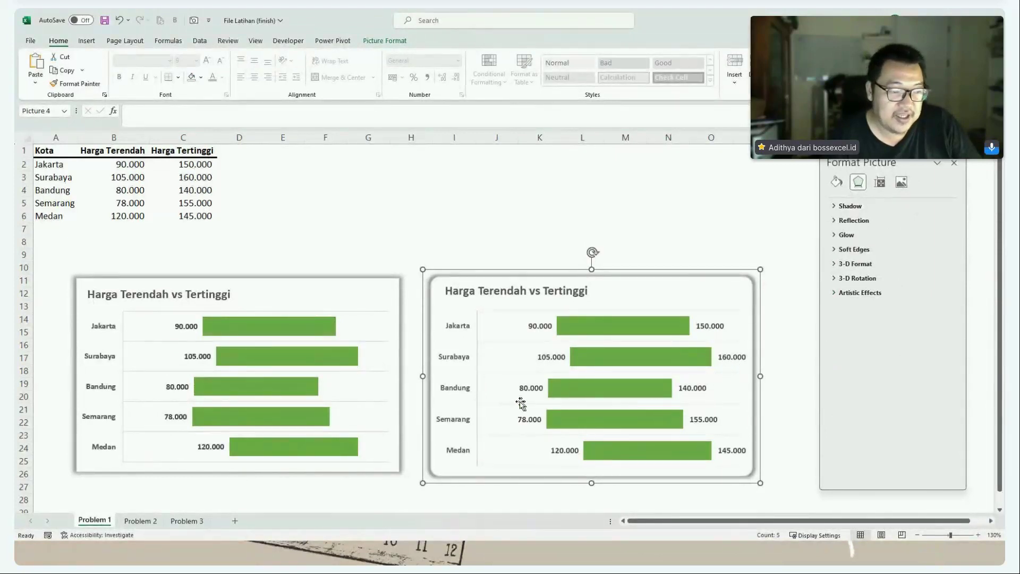
pyautogui.click(312, 337)
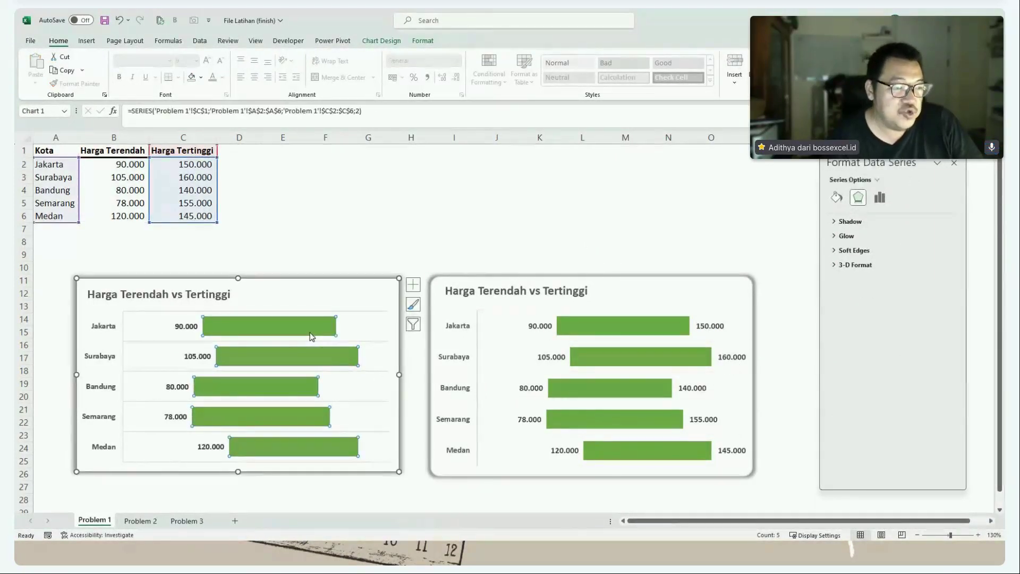
pyautogui.click(162, 329)
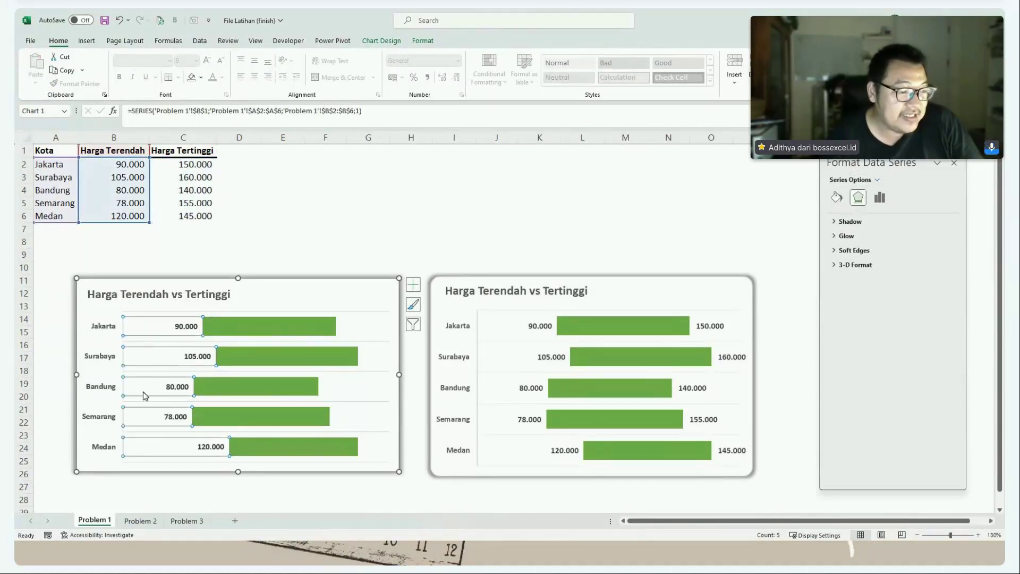
pyautogui.click(310, 332)
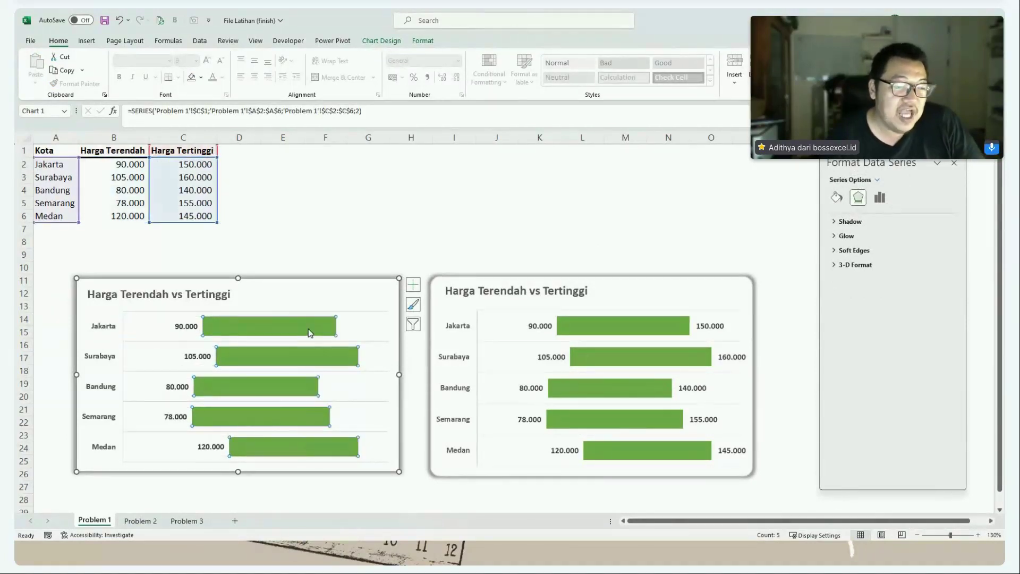
pyautogui.rightClick(311, 333)
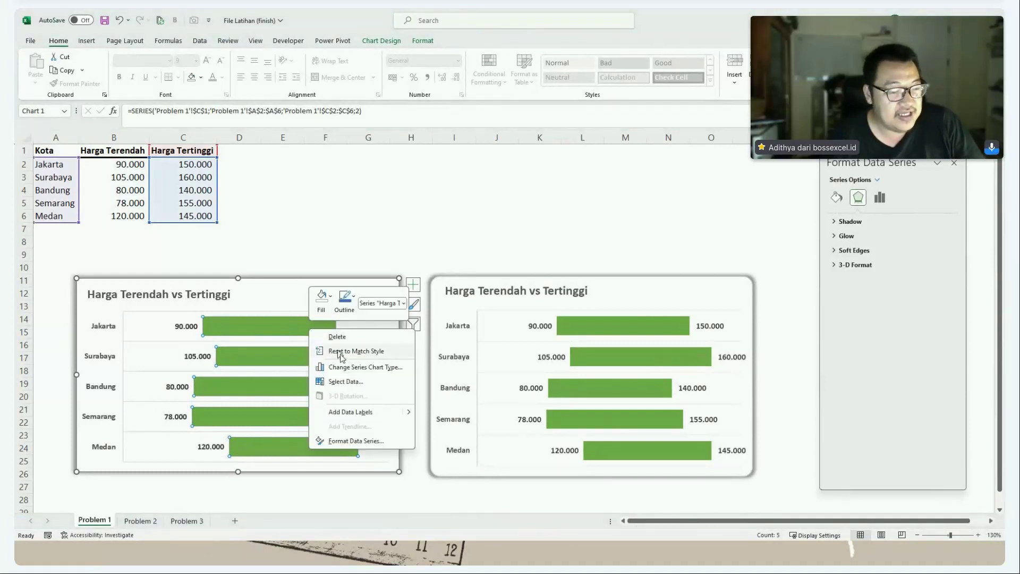
pyautogui.click(364, 413)
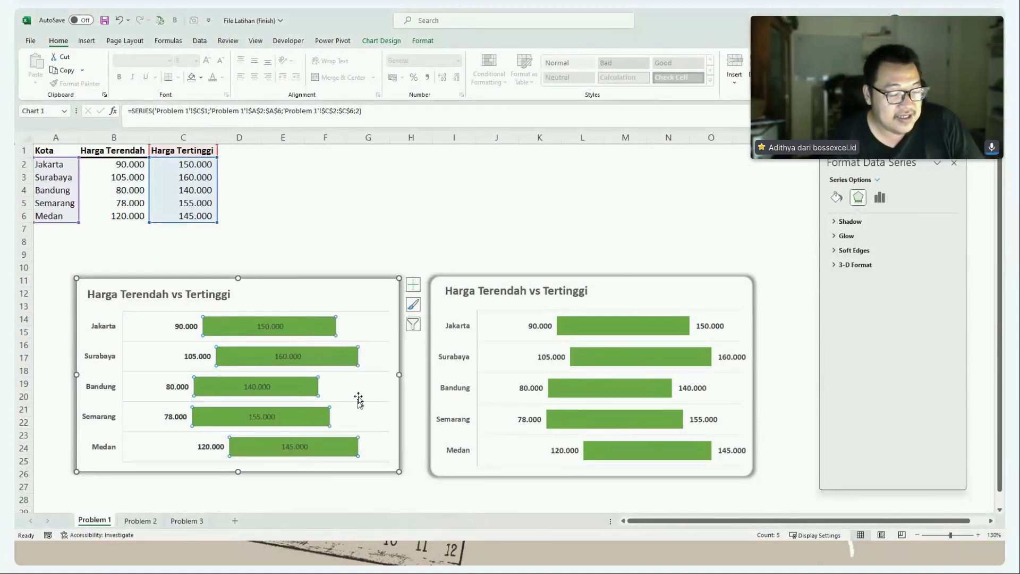
pyautogui.click(293, 357)
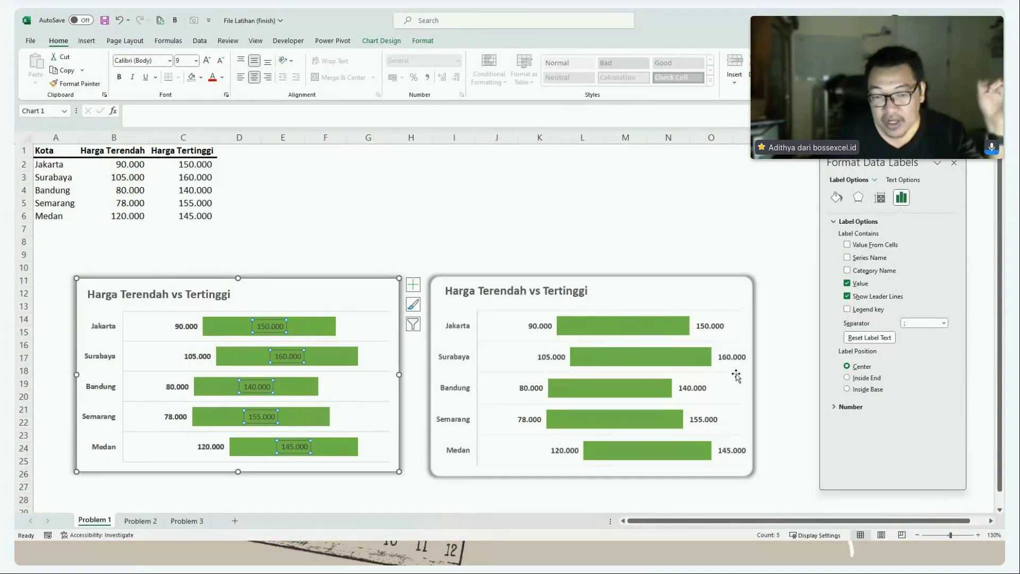
# - Try the Inside End, Inside Base and Center positions for the Harga Tertinggi data labels, and delete these labels
pyautogui.click(864, 378)
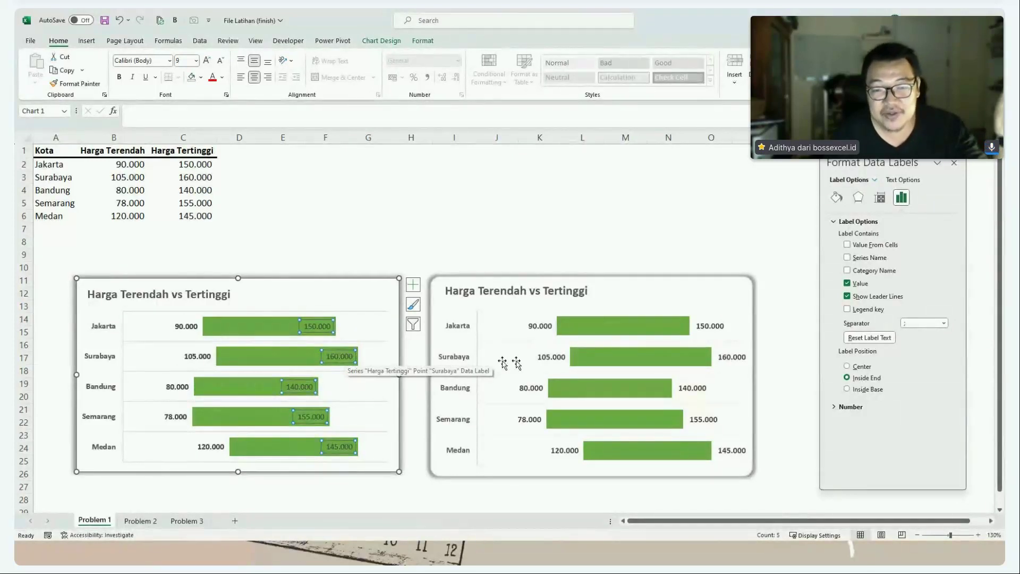
pyautogui.click(864, 390)
pyautogui.click(864, 379)
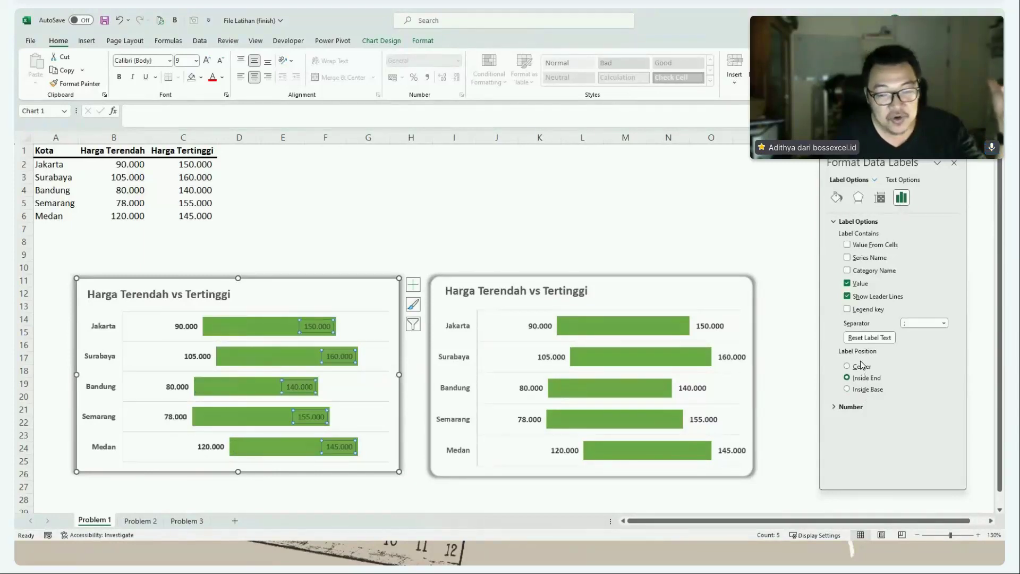
pyautogui.click(862, 367)
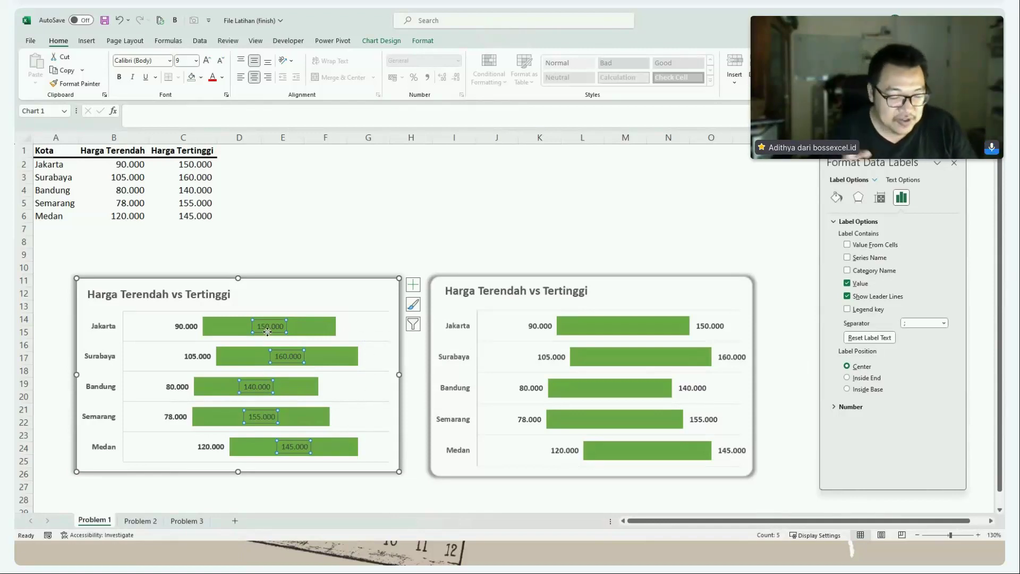
pyautogui.press('Delete')
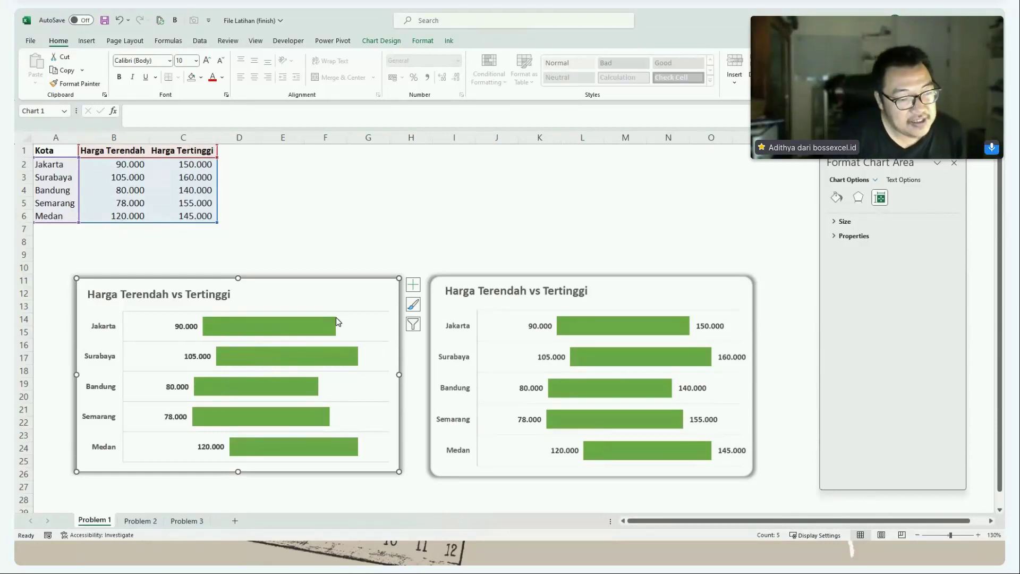
# - Outline the empty space just past the end of each city's green bar with rectangle annotations
pyautogui.moveTo(333, 312)
pyautogui.mouseDown()
pyautogui.moveTo(338, 325)
pyautogui.moveTo(392, 340)
pyautogui.moveTo(375, 364)
pyautogui.moveTo(396, 368)
pyautogui.mouseUp()
pyautogui.moveTo(319, 377)
pyautogui.mouseDown()
pyautogui.moveTo(330, 394)
pyautogui.moveTo(391, 400)
pyautogui.moveTo(375, 425)
pyautogui.mouseUp()
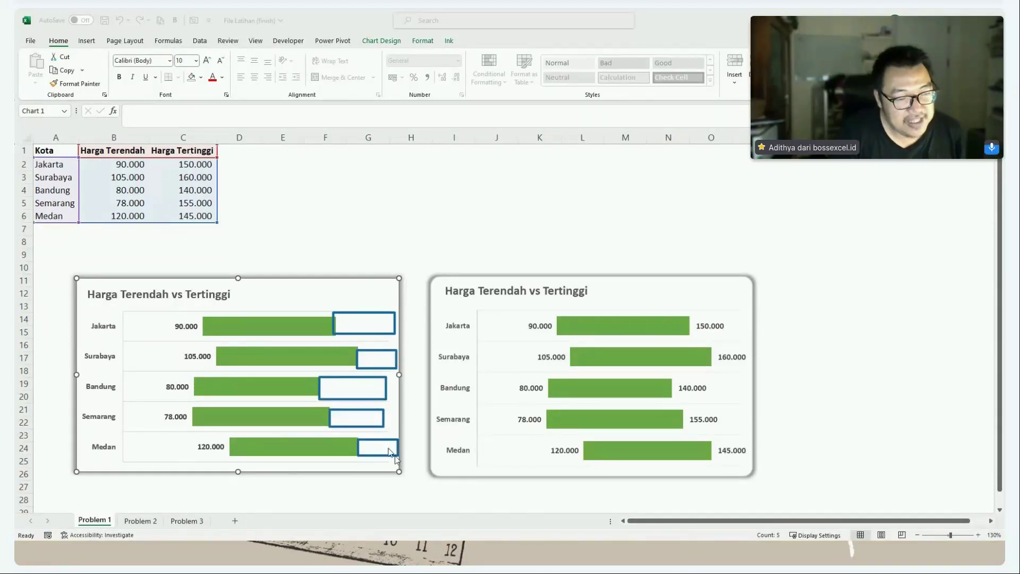
# - Tick the outlined spaces beside the green bars, circle the highest-price labels in the reference chart, and clear all annotations
pyautogui.moveTo(346, 319); pyautogui.dragTo(362, 316)
pyautogui.moveTo(362, 353); pyautogui.dragTo(373, 352)
pyautogui.moveTo(324, 386)
pyautogui.mouseDown()
pyautogui.moveTo(338, 383)
pyautogui.moveTo(351, 412)
pyautogui.mouseUp()
pyautogui.moveTo(370, 453); pyautogui.dragTo(387, 438)
pyautogui.moveTo(732, 321)
pyautogui.mouseDown()
pyautogui.moveTo(723, 312)
pyautogui.moveTo(725, 333)
pyautogui.mouseUp()
pyautogui.moveTo(740, 349)
pyautogui.mouseDown()
pyautogui.moveTo(711, 365)
pyautogui.moveTo(717, 428)
pyautogui.mouseUp()
pyautogui.moveTo(745, 440)
pyautogui.mouseDown()
pyautogui.moveTo(739, 448)
pyautogui.moveTo(753, 446)
pyautogui.mouseUp()
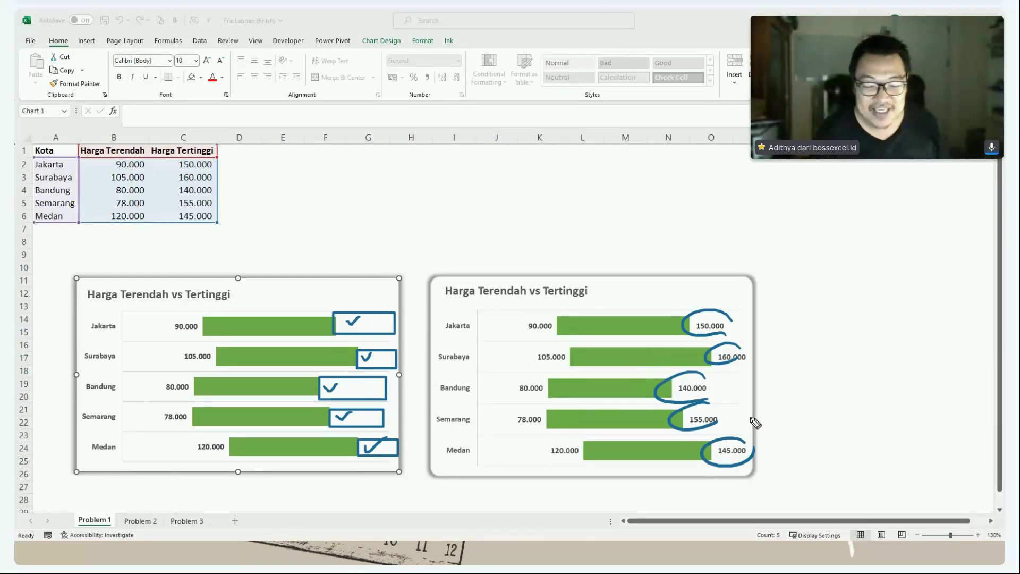
pyautogui.press('Escape')
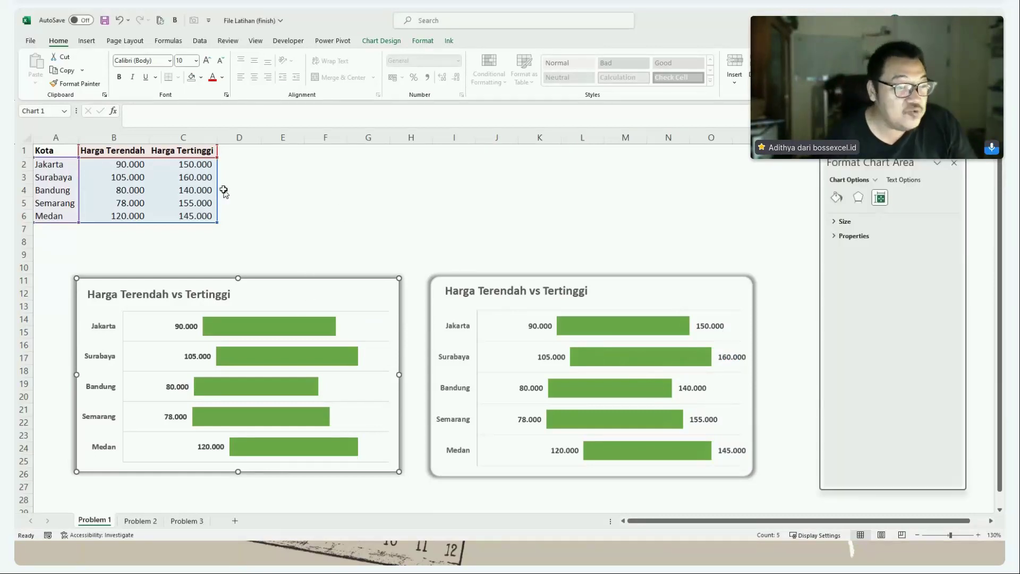
# - Add a Helper column in D1 and copy the Harga Tertinggi values from C2:C6 into D2:D6
pyautogui.click(230, 150)
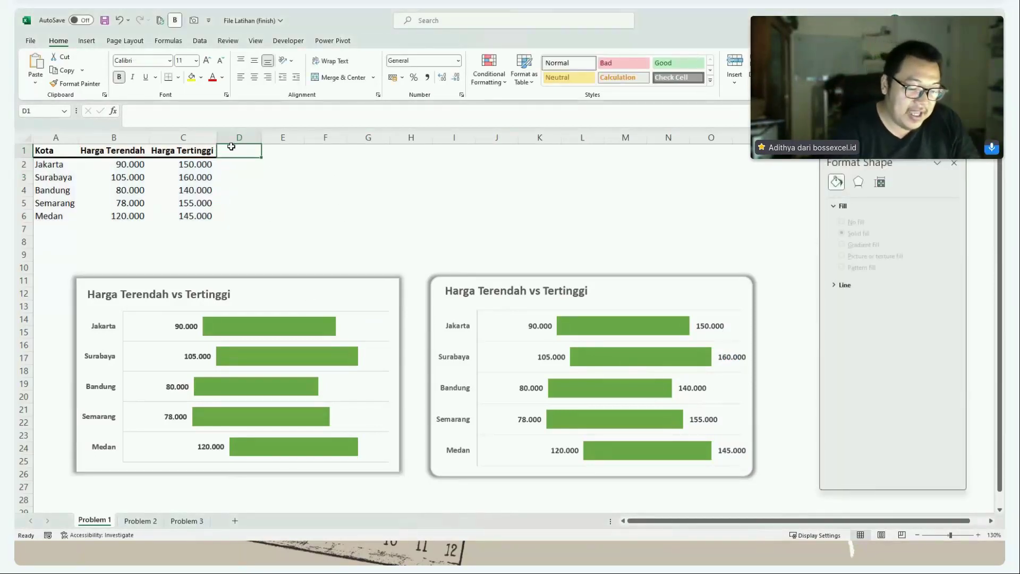
pyautogui.write('Helper')
pyautogui.press('Return')
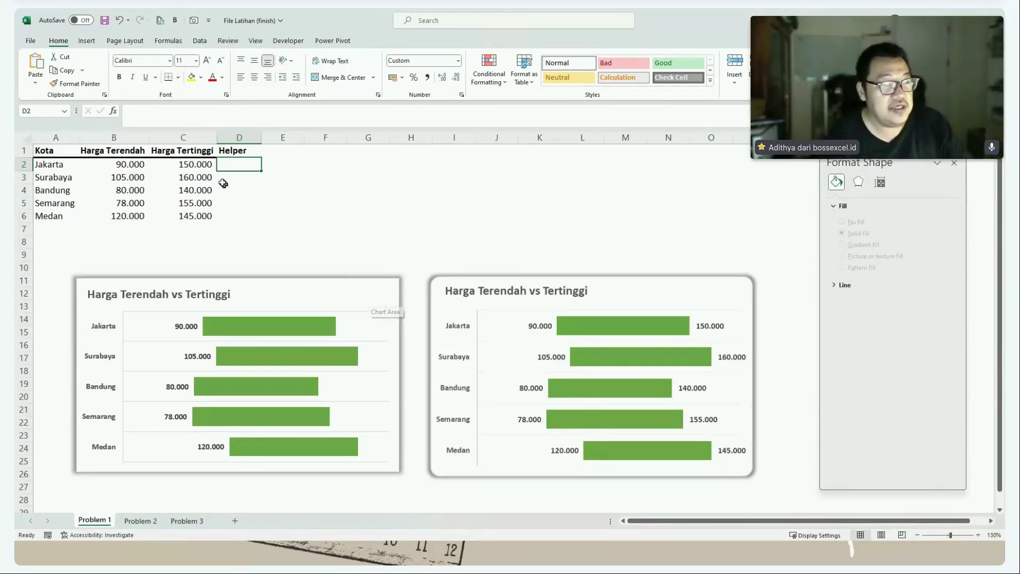
pyautogui.moveTo(198, 168); pyautogui.dragTo(197, 213)
pyautogui.hotkey('ctrl', 'c')
pyautogui.click(237, 164)
pyautogui.hotkey('ctrl', 'v')
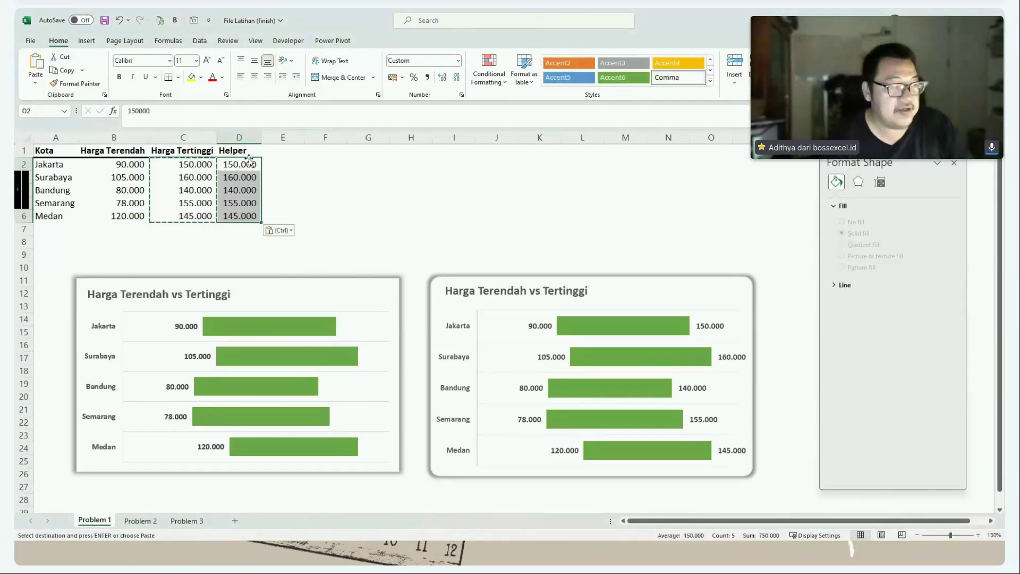
# - Copy the Helper values in D2:D6 and paste them into the unfinished chart as a third stacked series
pyautogui.moveTo(249, 162); pyautogui.dragTo(245, 212)
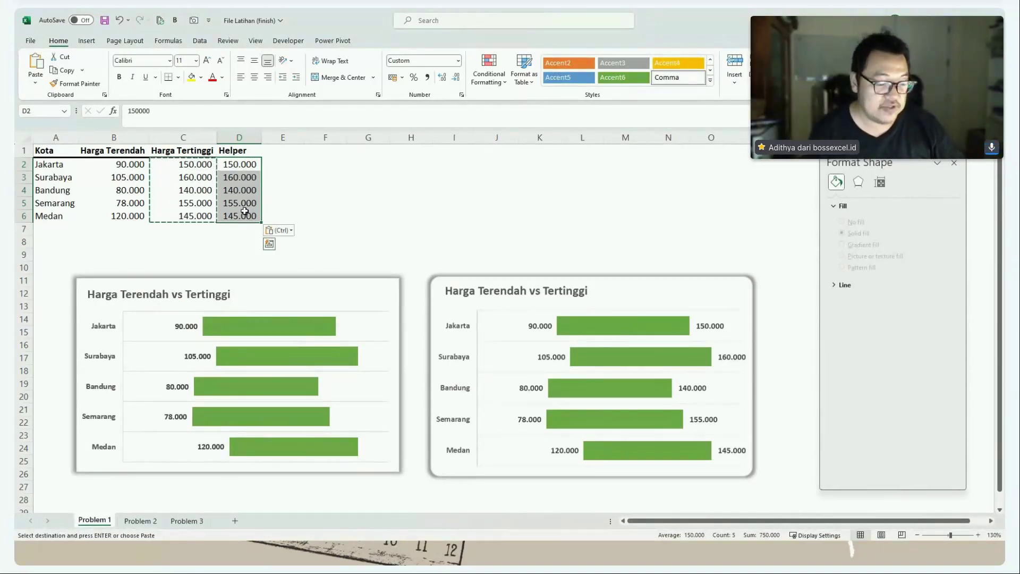
pyautogui.hotkey('ctrl', 'c')
pyautogui.hotkey('ctrl', 'q')
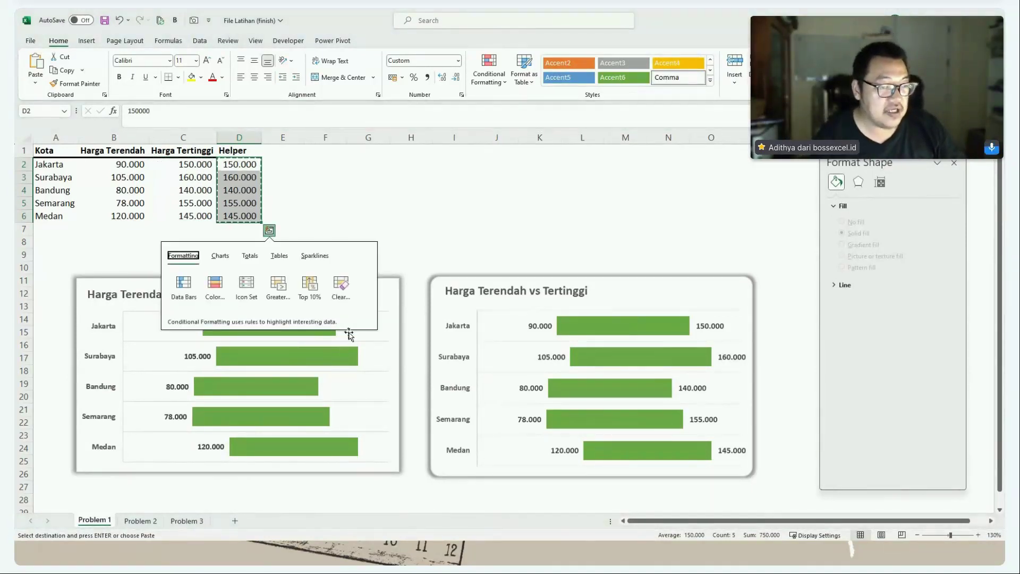
pyautogui.click(367, 353)
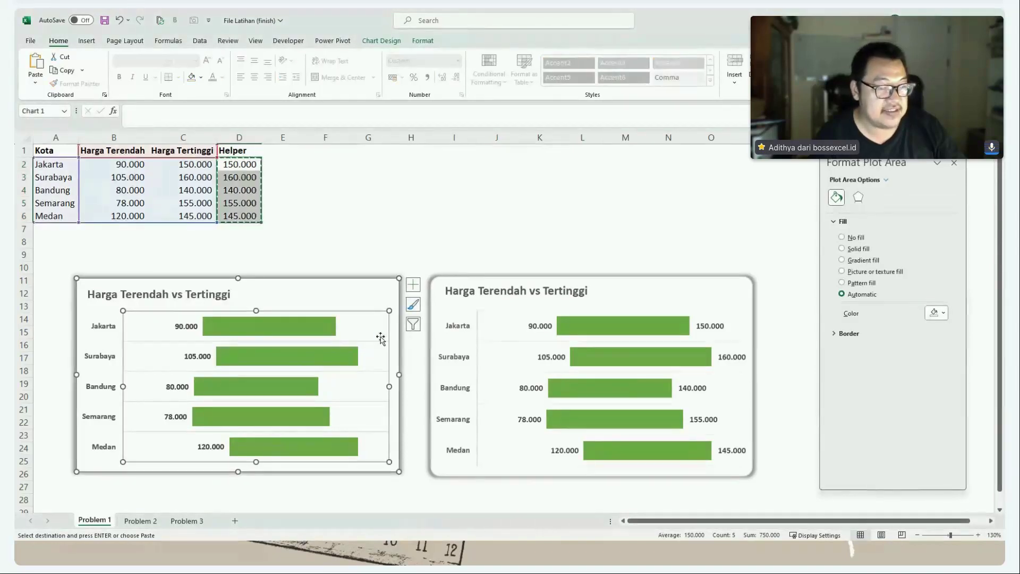
pyautogui.hotkey('ctrl', 'v')
# - Set the fill of the whole grey Helper series to No Fill
pyautogui.click(296, 325)
pyautogui.click(301, 394)
pyautogui.click(302, 419)
pyautogui.click(314, 457)
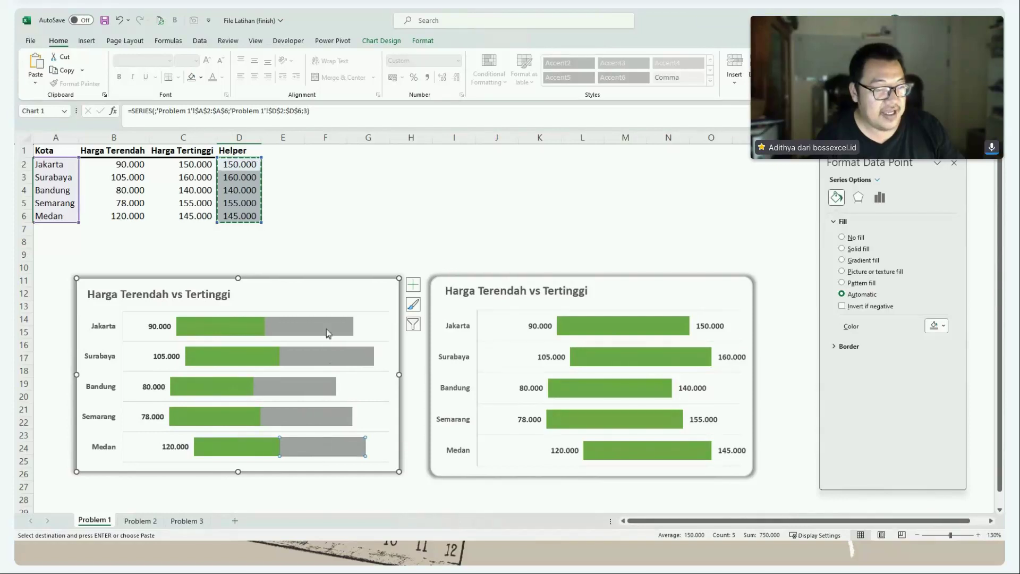
pyautogui.click(328, 325)
pyautogui.click(355, 355)
pyautogui.click(355, 355)
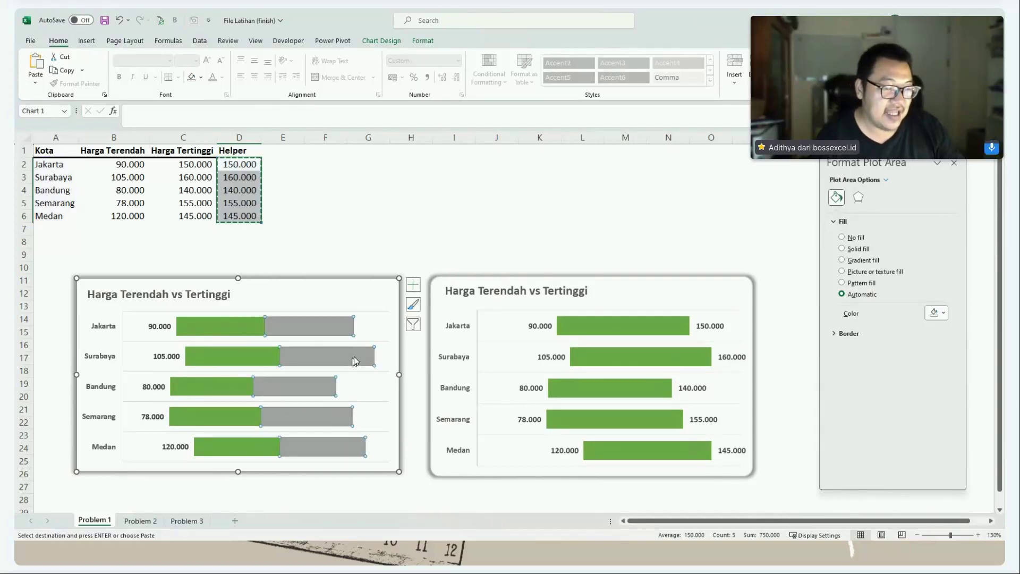
pyautogui.click(415, 42)
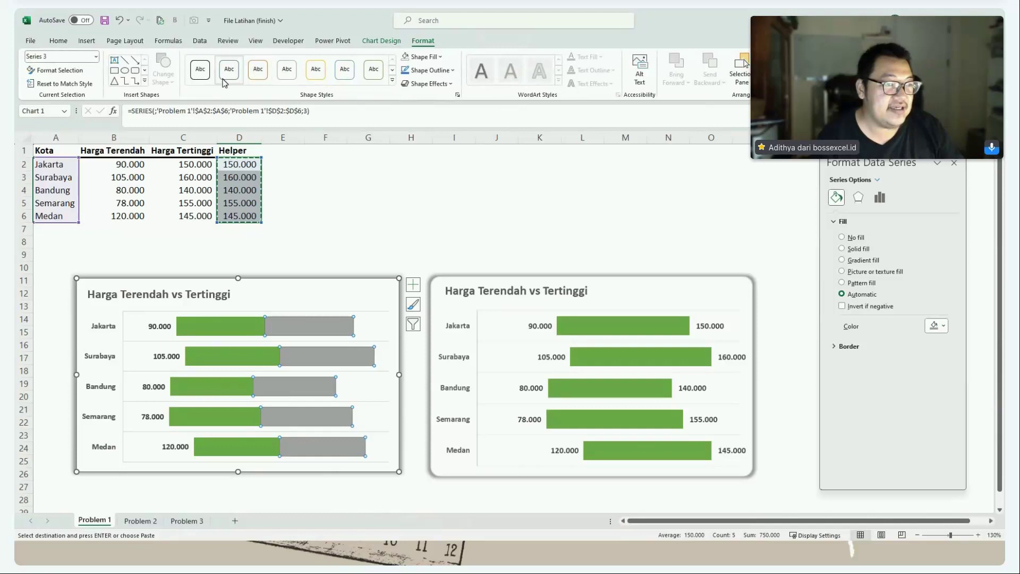
pyautogui.click(406, 58)
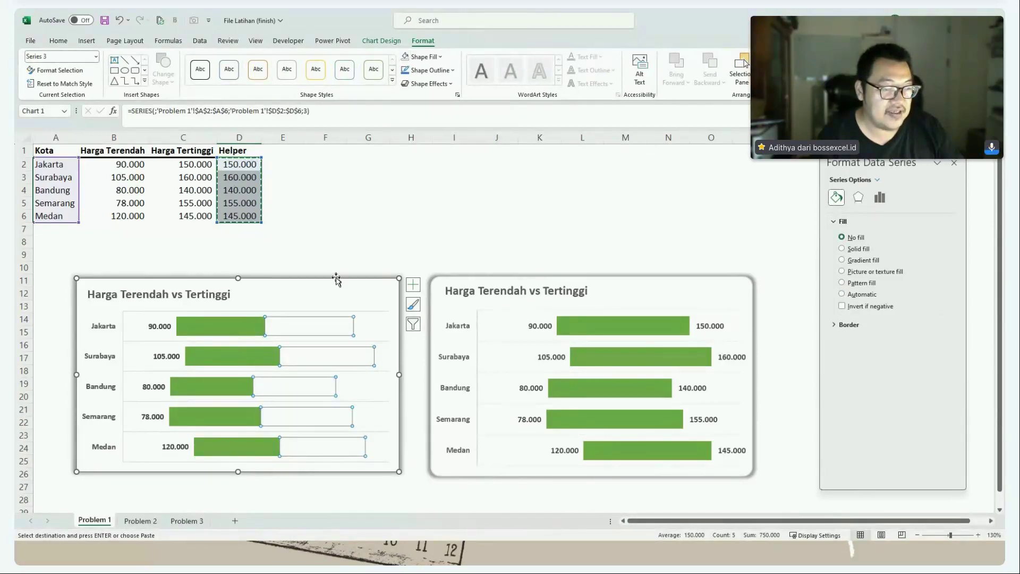
# - Add data labels to the Helper series, make them bold and position them at Inside Base
pyautogui.rightClick(330, 322)
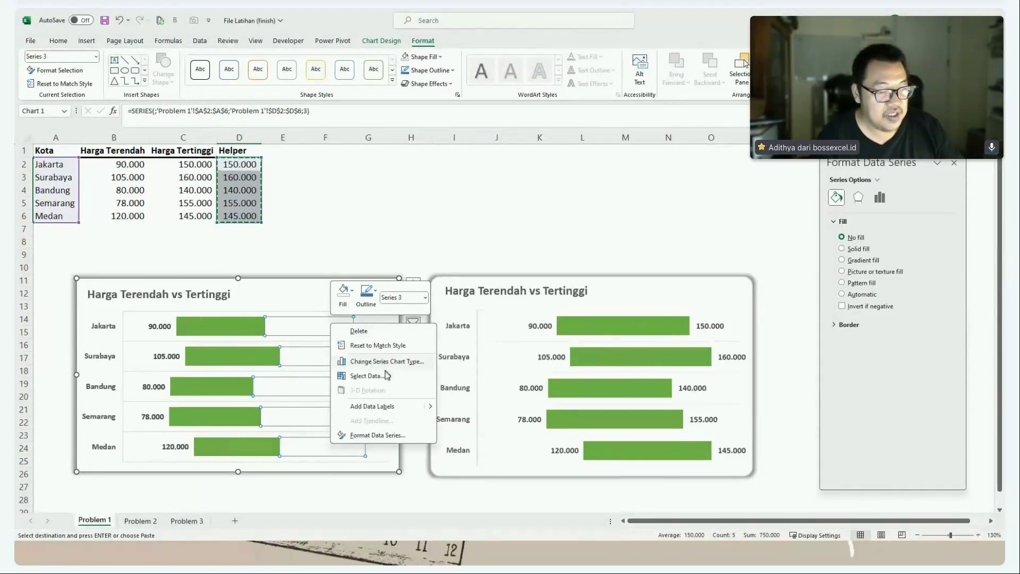
pyautogui.click(387, 406)
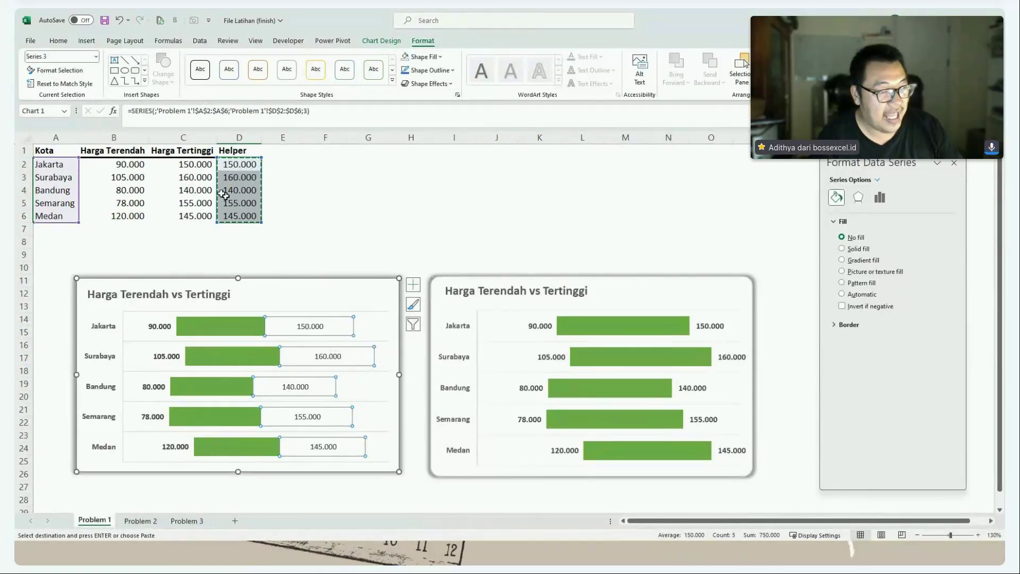
pyautogui.moveTo(197, 167); pyautogui.dragTo(197, 215)
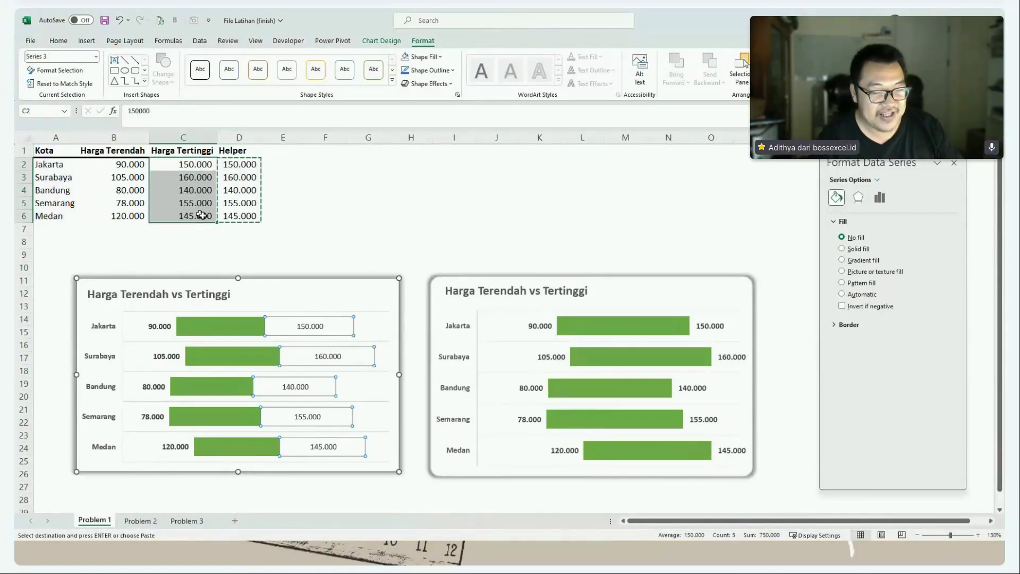
pyautogui.click(315, 325)
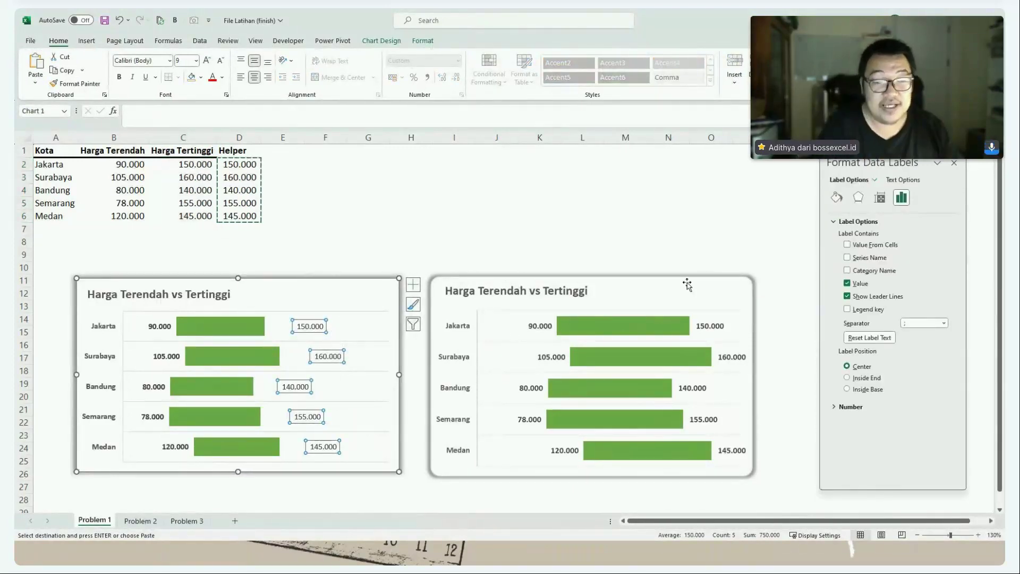
pyautogui.click(876, 392)
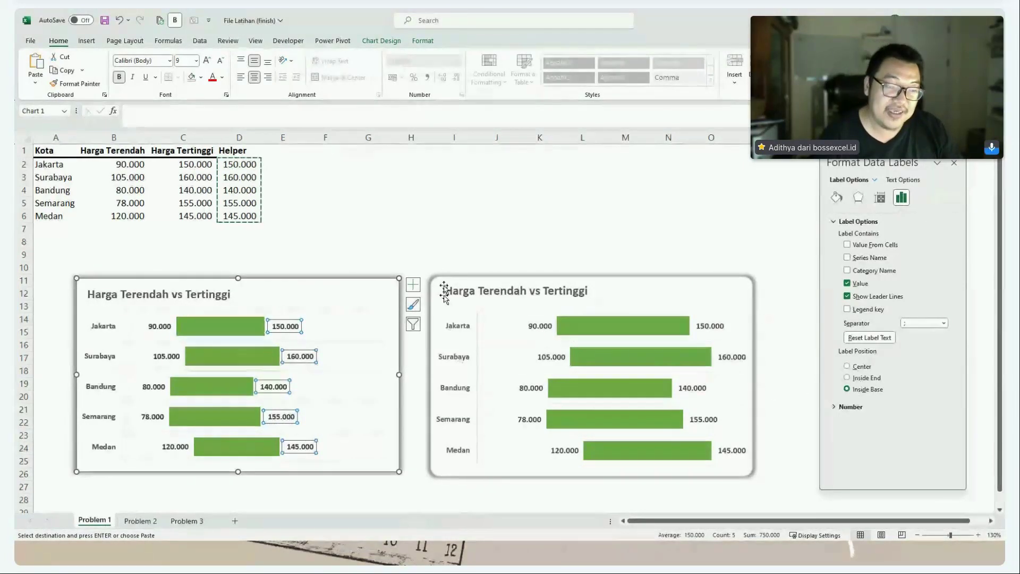
pyautogui.click(435, 230)
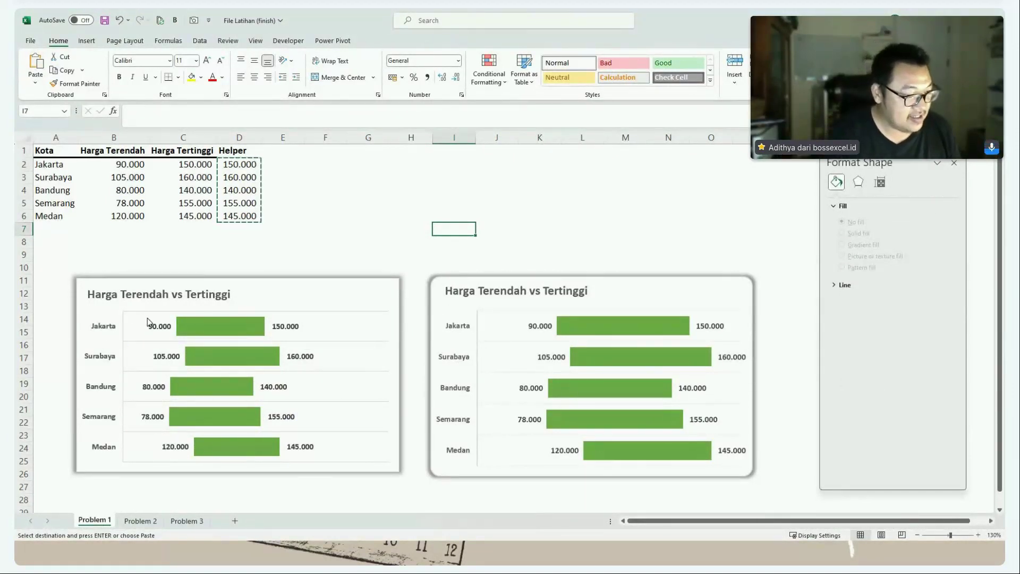
# - Outline the three stacked segments of Jakarta's bar and mark the empty space past the labels with annotations, and clear them
pyautogui.moveTo(120, 318); pyautogui.dragTo(168, 342)
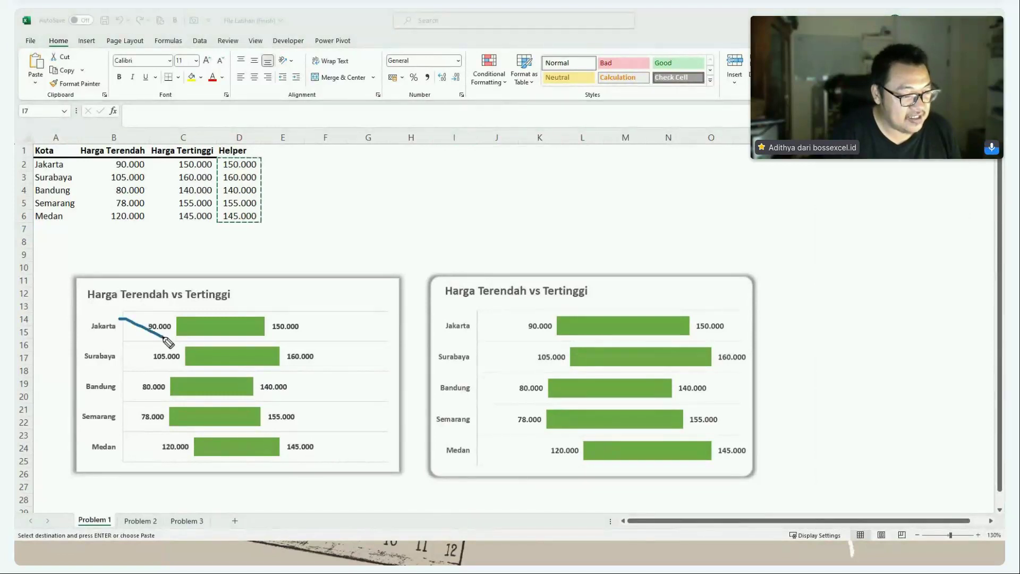
pyautogui.hotkey('ctrl', 'z')
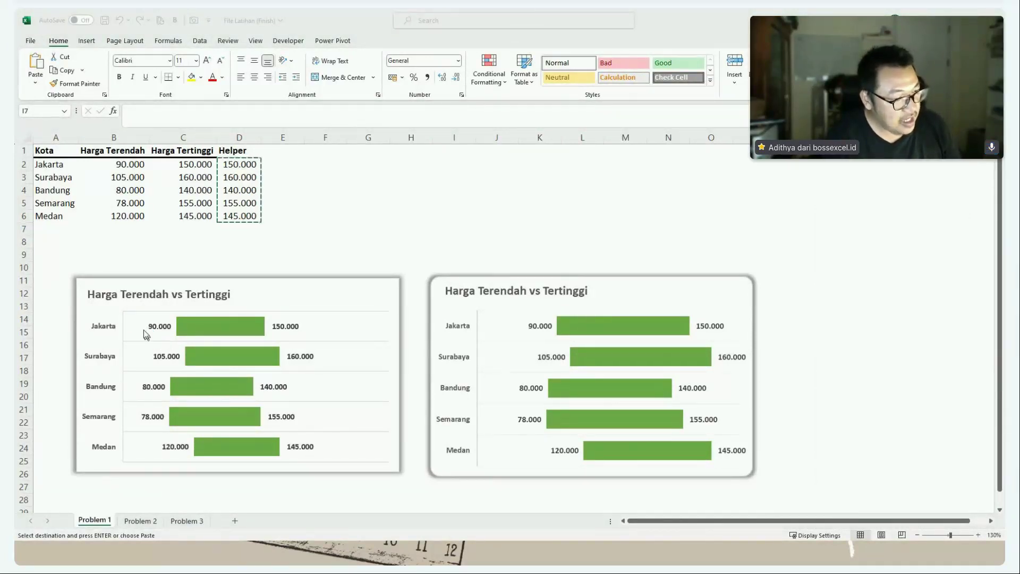
pyautogui.moveTo(161, 330)
pyautogui.mouseDown()
pyautogui.moveTo(273, 330)
pyautogui.moveTo(348, 344)
pyautogui.mouseUp()
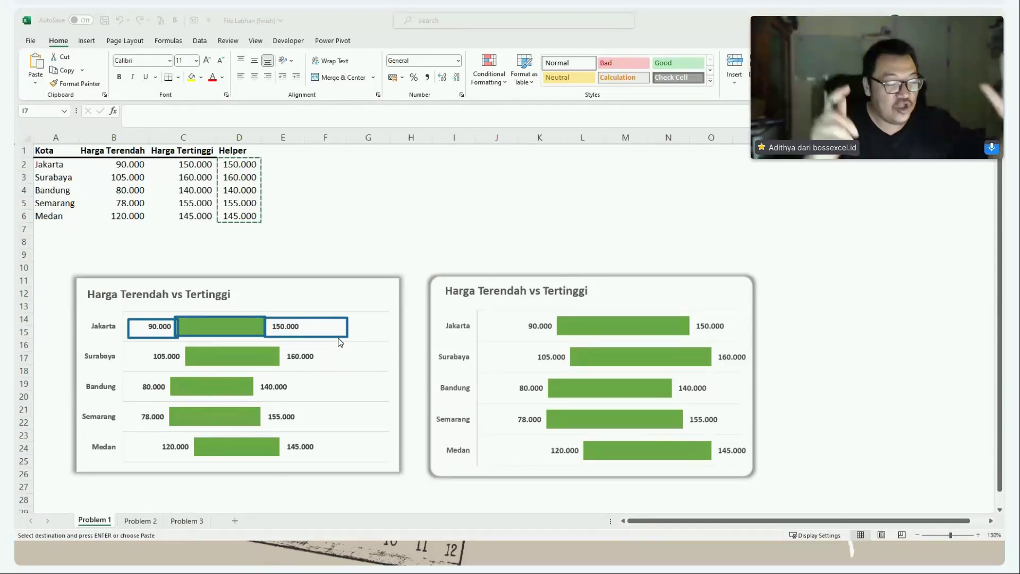
pyautogui.moveTo(161, 315); pyautogui.dragTo(189, 301)
pyautogui.moveTo(279, 317)
pyautogui.mouseDown()
pyautogui.moveTo(254, 304)
pyautogui.moveTo(263, 307)
pyautogui.mouseUp()
pyautogui.press('e')
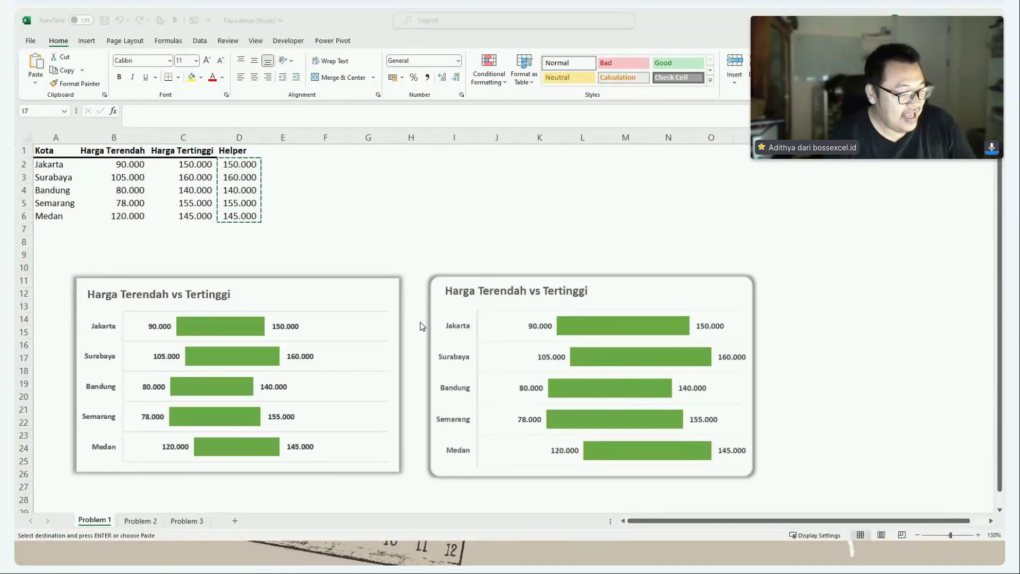
pyautogui.moveTo(340, 321)
pyautogui.mouseDown()
pyautogui.moveTo(332, 342)
pyautogui.moveTo(372, 399)
pyautogui.moveTo(369, 472)
pyautogui.mouseUp()
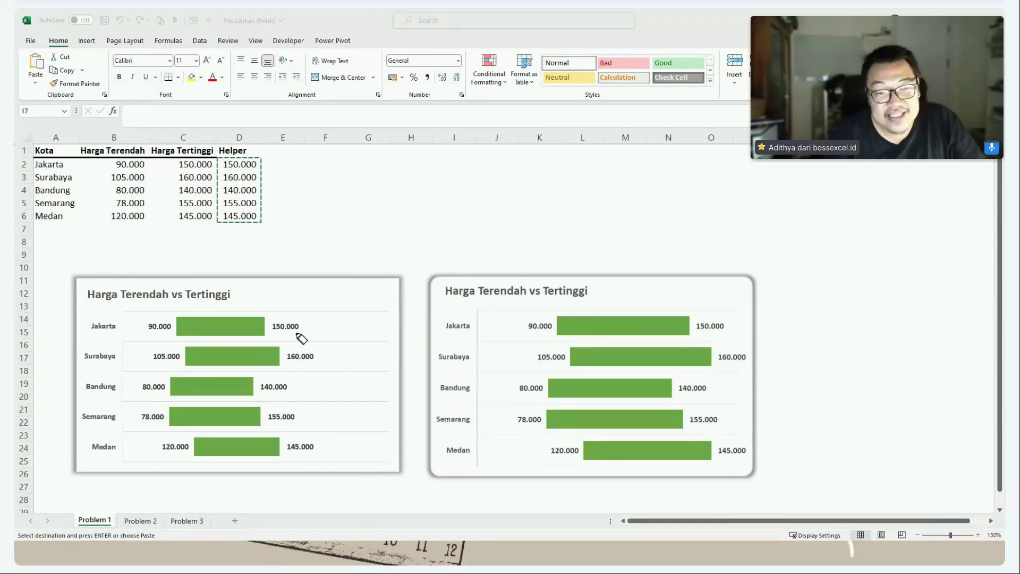
# - Try halving the highest prices in the Helper column by entering =C2/2 in D2 and filling it down to D6
pyautogui.click(289, 354)
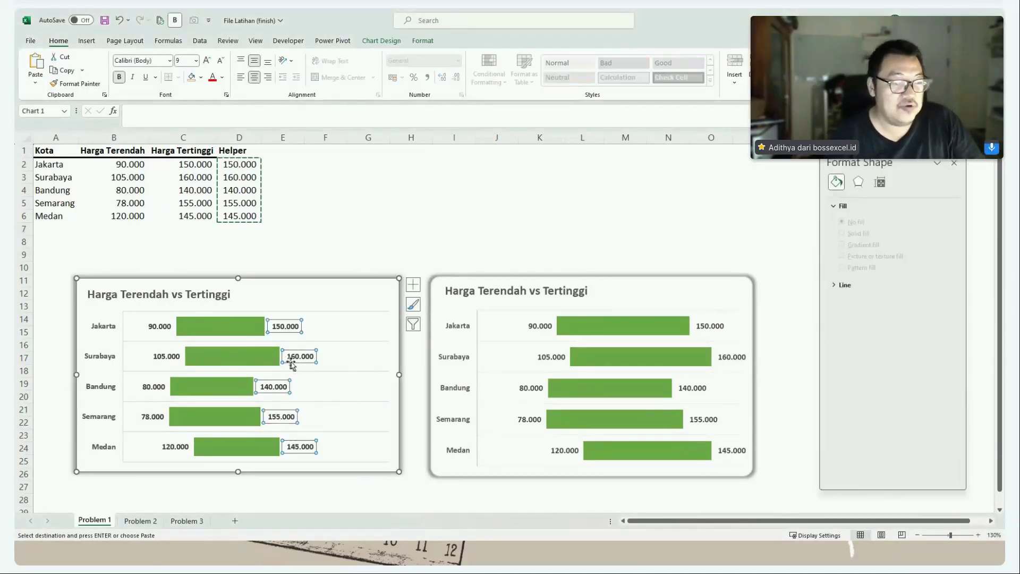
pyautogui.press('Escape')
pyautogui.moveTo(239, 165); pyautogui.dragTo(241, 216)
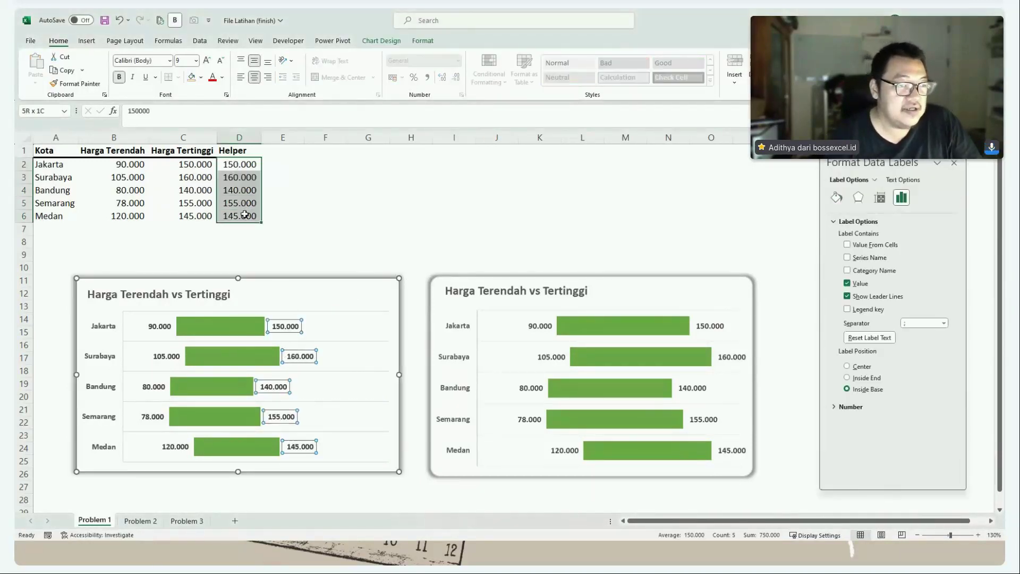
pyautogui.click(249, 166)
pyautogui.write('=')
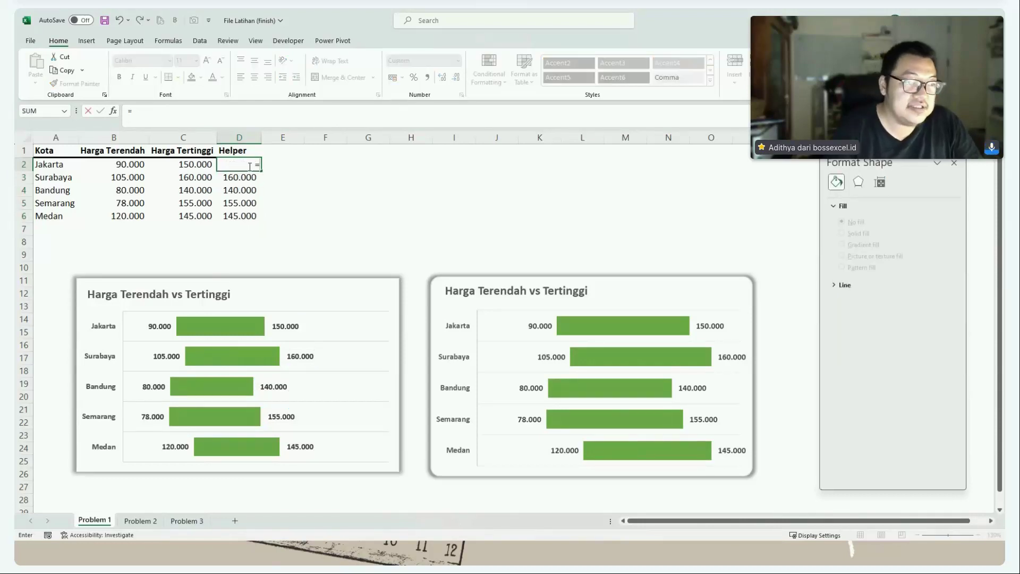
pyautogui.press('Left')
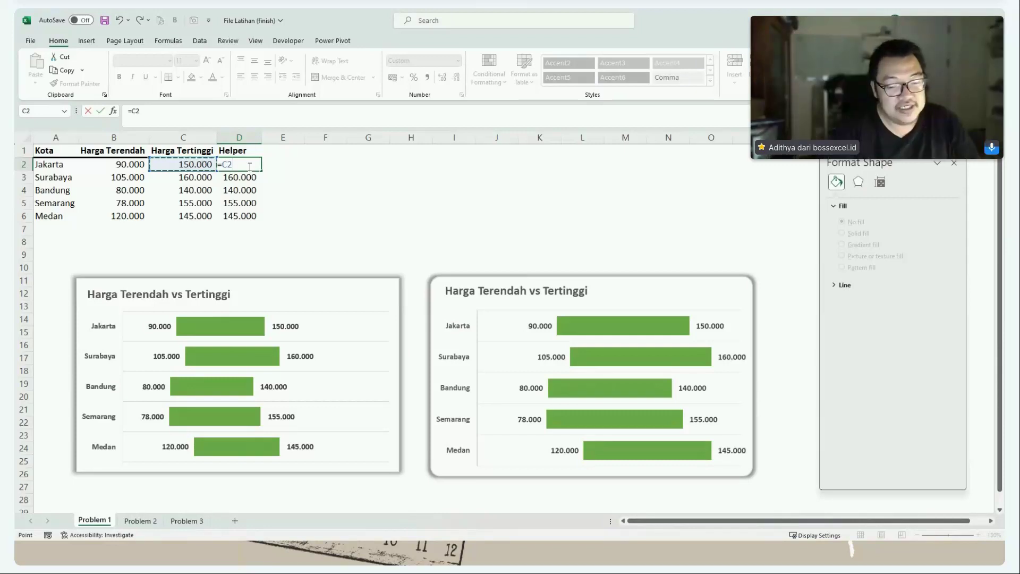
pyautogui.write('/2')
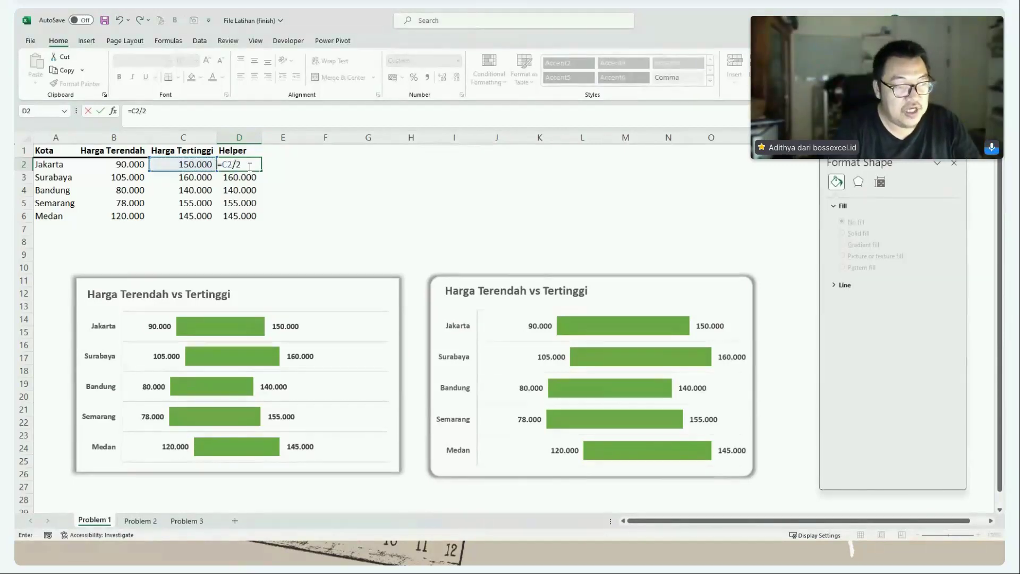
pyautogui.press('Return')
pyautogui.click(249, 163)
pyautogui.moveTo(261, 173); pyautogui.dragTo(264, 217)
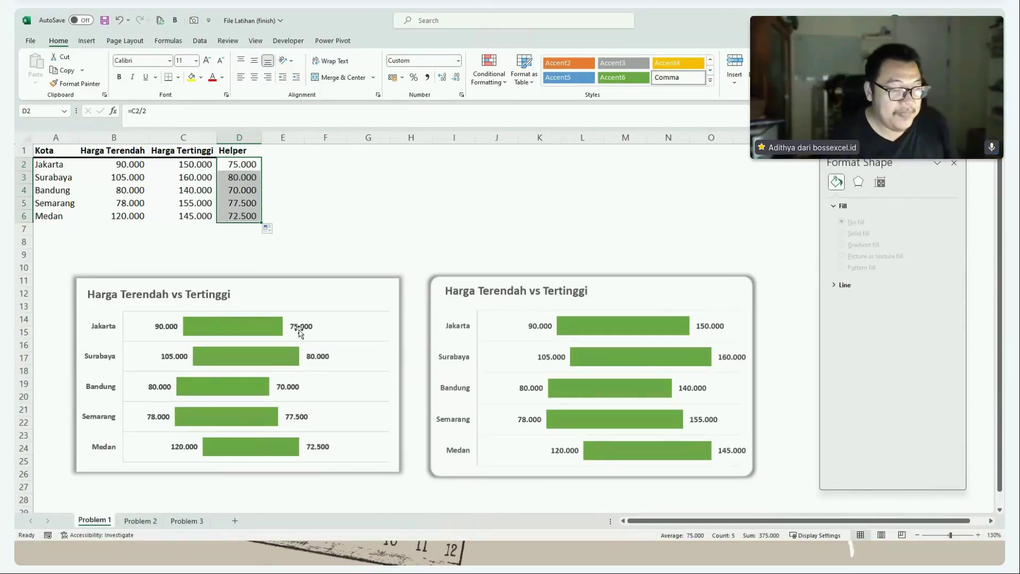
# - Examine the Helper labels and the formula in D2, and mark the empty space remaining past the labels
pyautogui.click(299, 330)
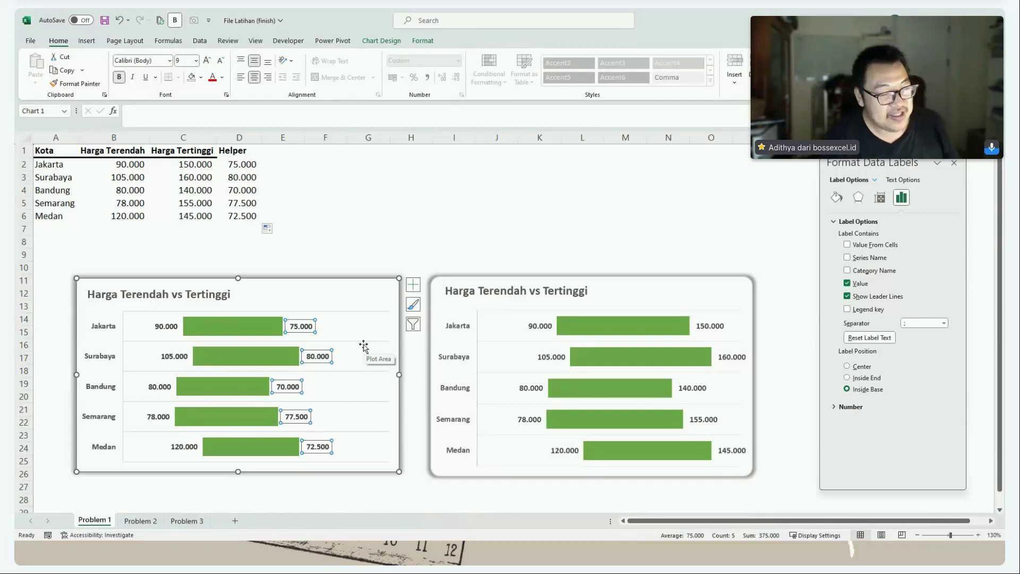
pyautogui.click(233, 164)
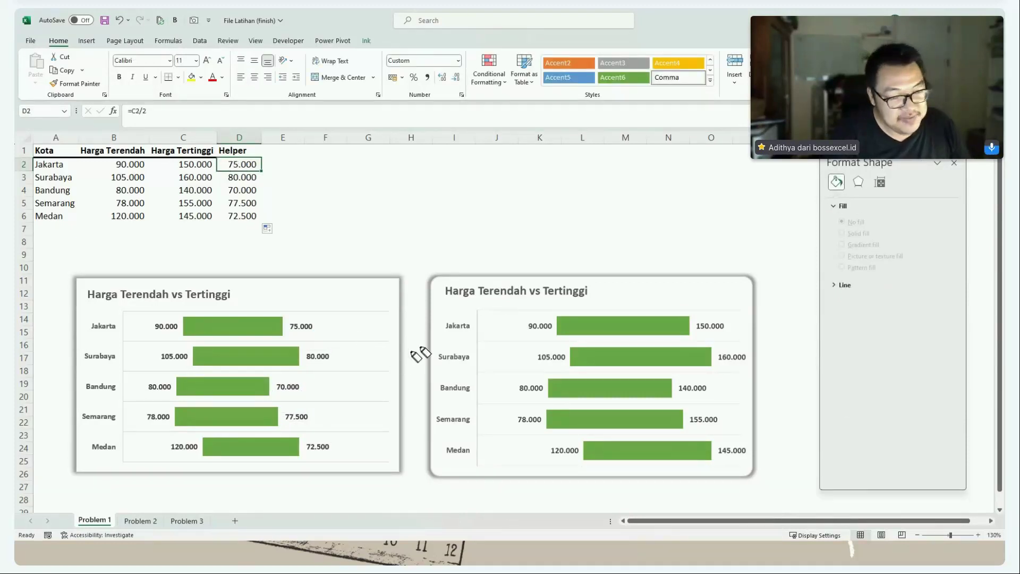
pyautogui.moveTo(328, 338)
pyautogui.mouseDown()
pyautogui.moveTo(346, 352)
pyautogui.moveTo(344, 385)
pyautogui.moveTo(397, 446)
pyautogui.mouseUp()
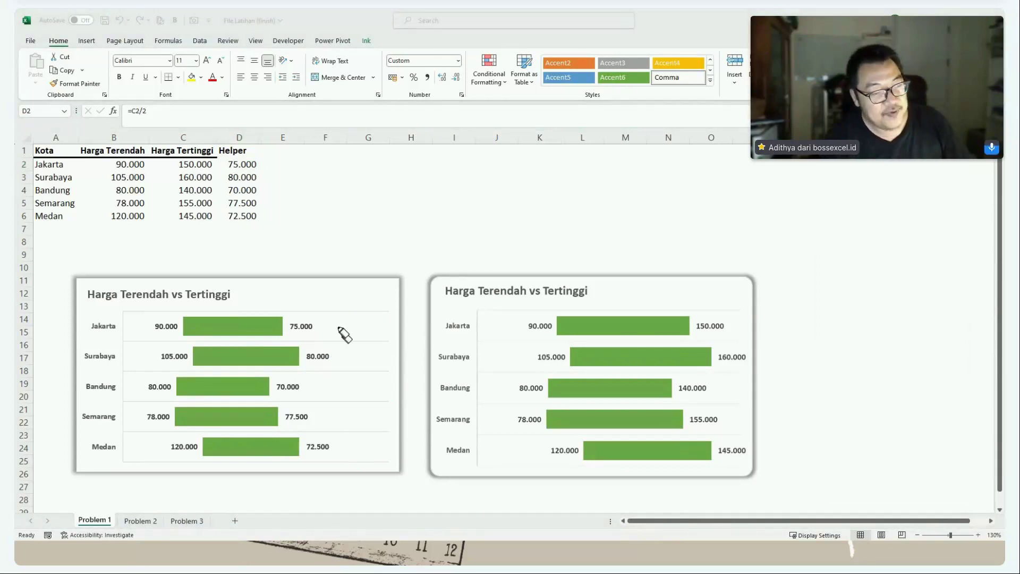
# - Replace the Helper formula in D2 with =B2/2 and fill it down to D6
pyautogui.click(249, 163)
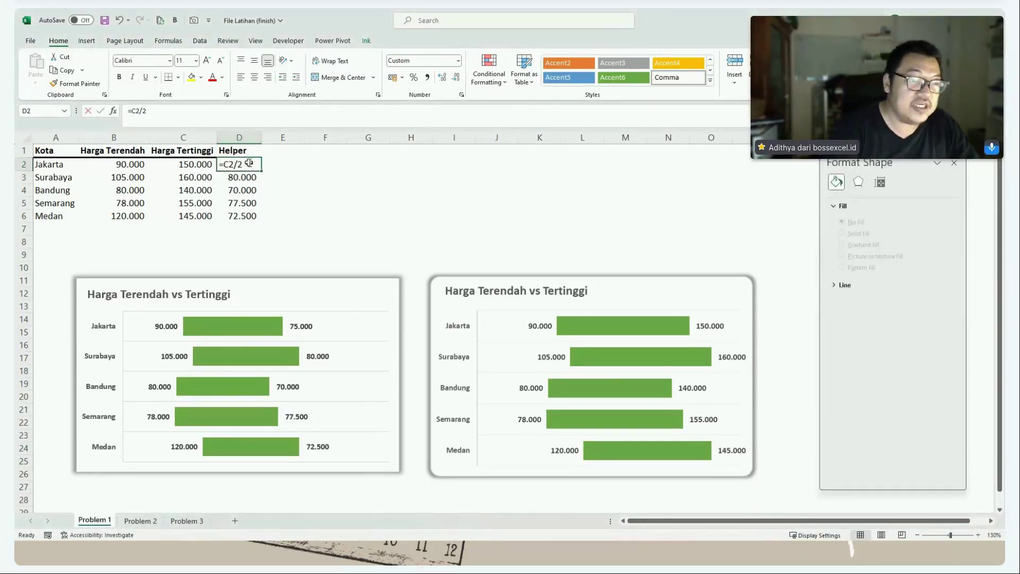
pyautogui.write('=')
pyautogui.press('Left')
pyautogui.press('Left')
pyautogui.write('/2')
pyautogui.press('Return')
pyautogui.click(250, 163)
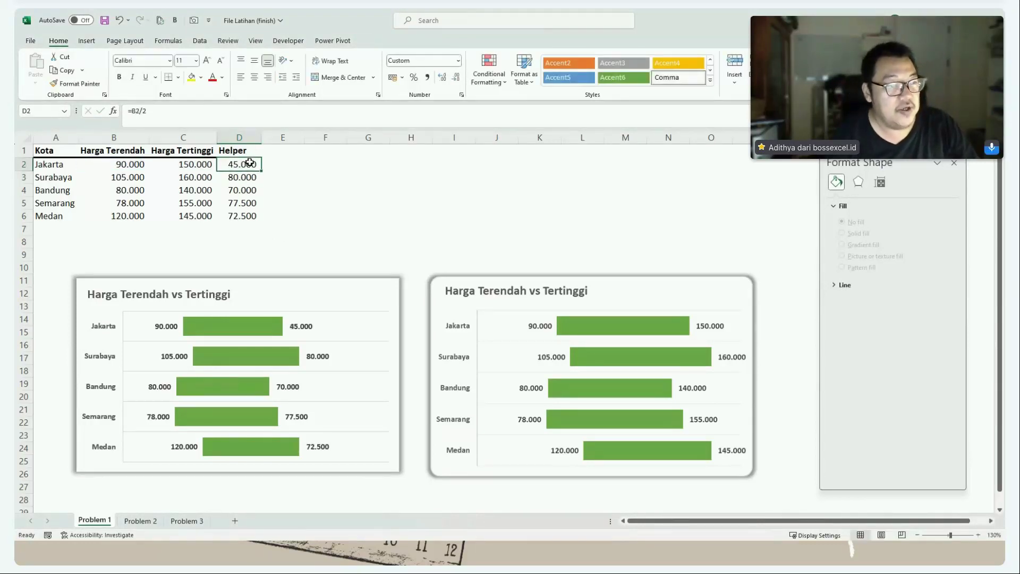
pyautogui.moveTo(261, 171); pyautogui.dragTo(260, 222)
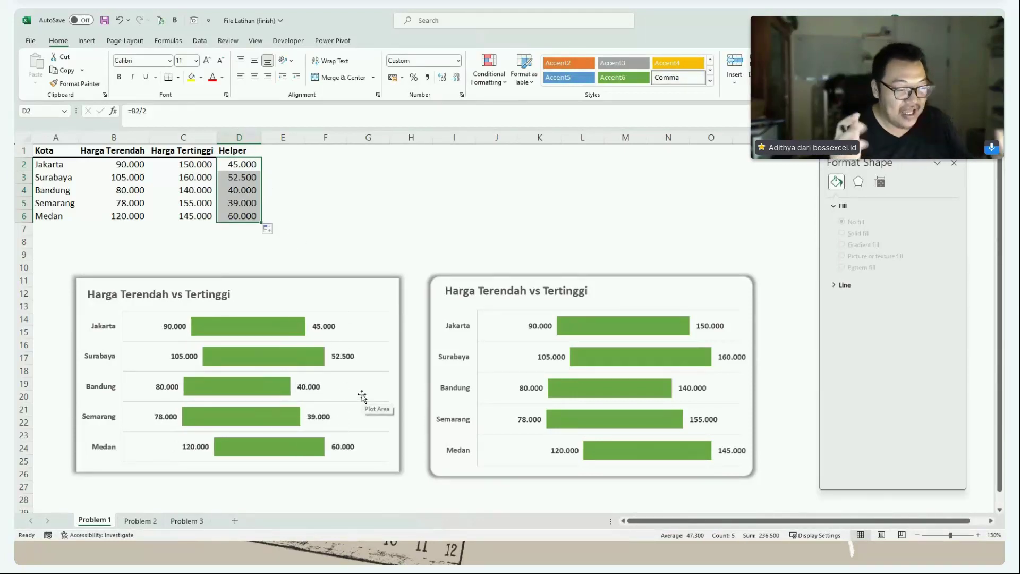
# - Mark the empty space on both sides of the floating bars in the working chart with annotations, and clear them
pyautogui.moveTo(160, 307)
pyautogui.mouseDown()
pyautogui.moveTo(132, 354)
pyautogui.moveTo(143, 401)
pyautogui.moveTo(137, 461)
pyautogui.mouseUp()
pyautogui.moveTo(369, 304)
pyautogui.mouseDown()
pyautogui.moveTo(377, 334)
pyautogui.moveTo(372, 422)
pyautogui.moveTo(392, 440)
pyautogui.mouseUp()
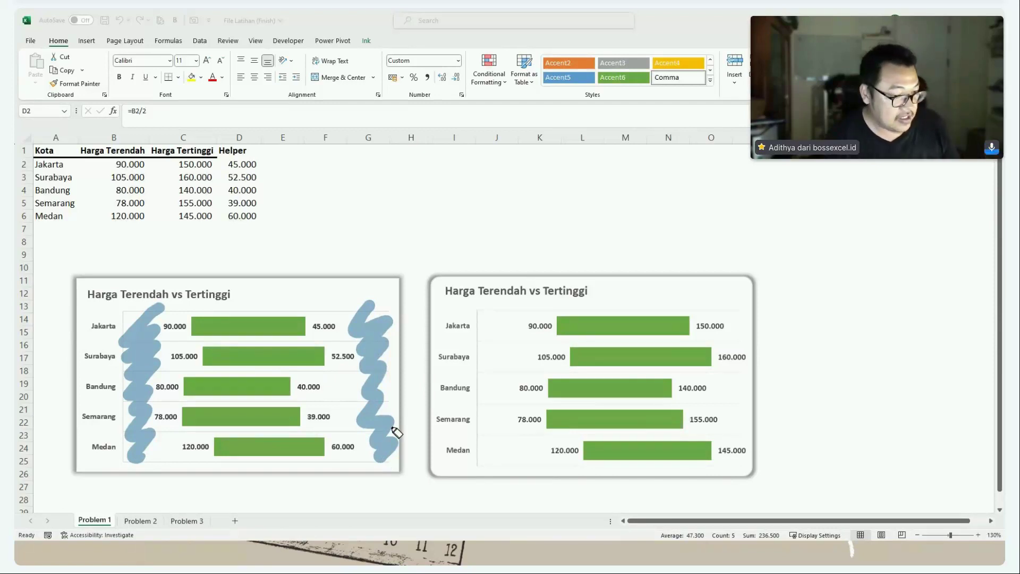
pyautogui.press('Escape')
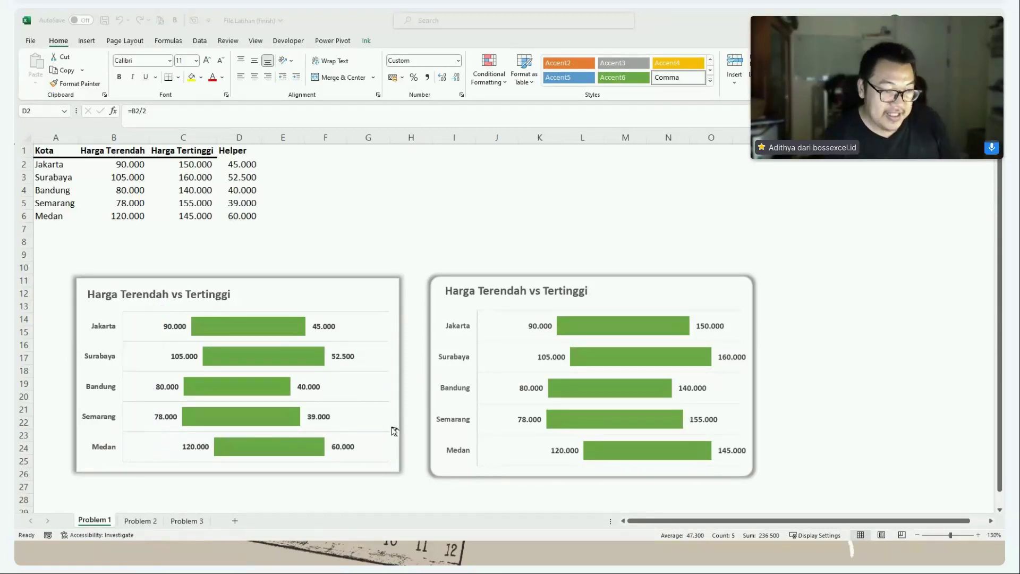
# - Select the Helper series' data labels beside the bars' outer ends and show their label formatting options
pyautogui.click(333, 337)
pyautogui.click(333, 334)
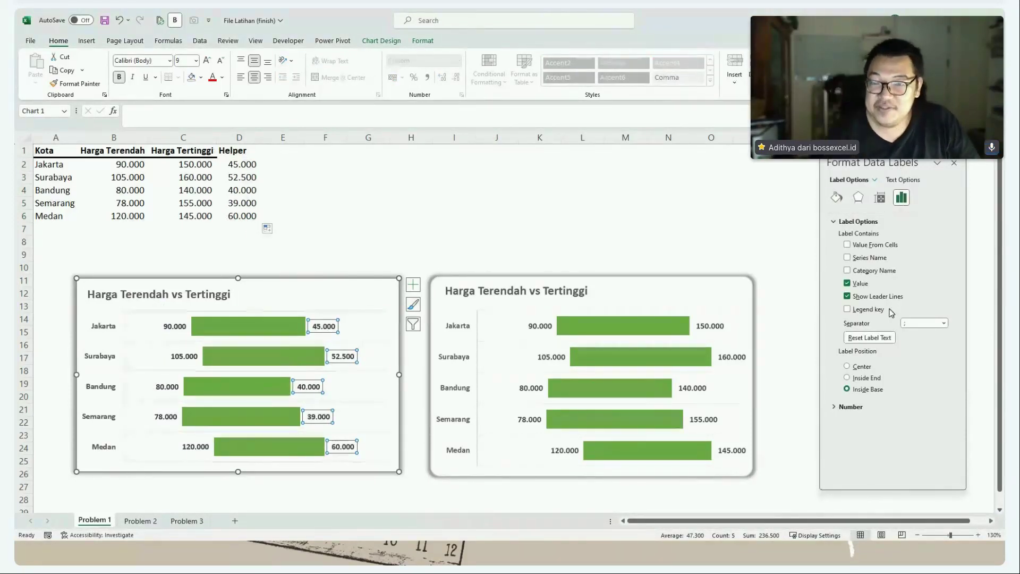
pyautogui.moveTo(894, 157); pyautogui.dragTo(849, 166)
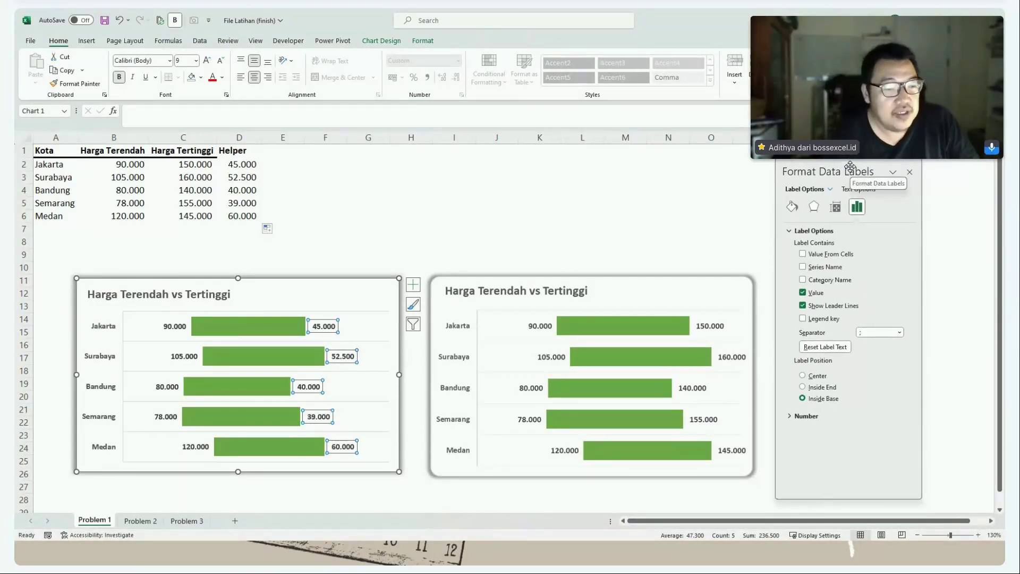
pyautogui.rightClick(333, 330)
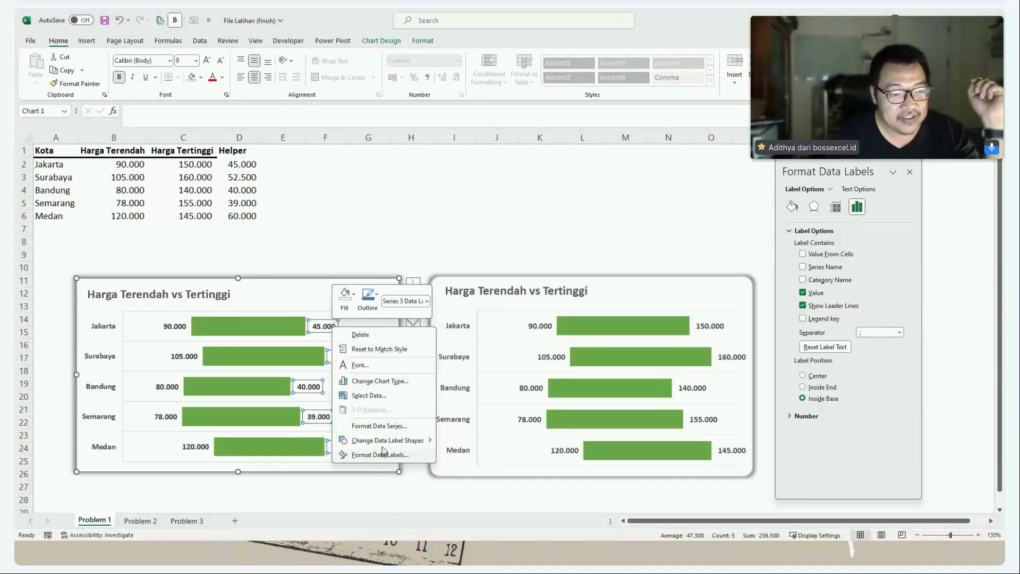
pyautogui.press('Escape')
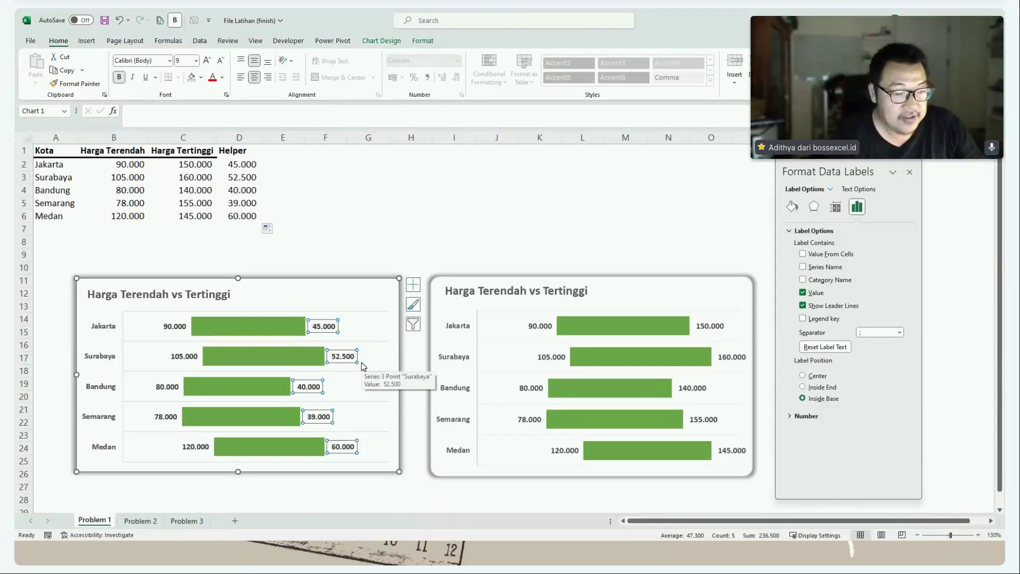
pyautogui.moveTo(849, 166)
pyautogui.mouseDown()
pyautogui.moveTo(861, 170)
pyautogui.moveTo(841, 173)
pyautogui.moveTo(853, 167)
pyautogui.mouseUp()
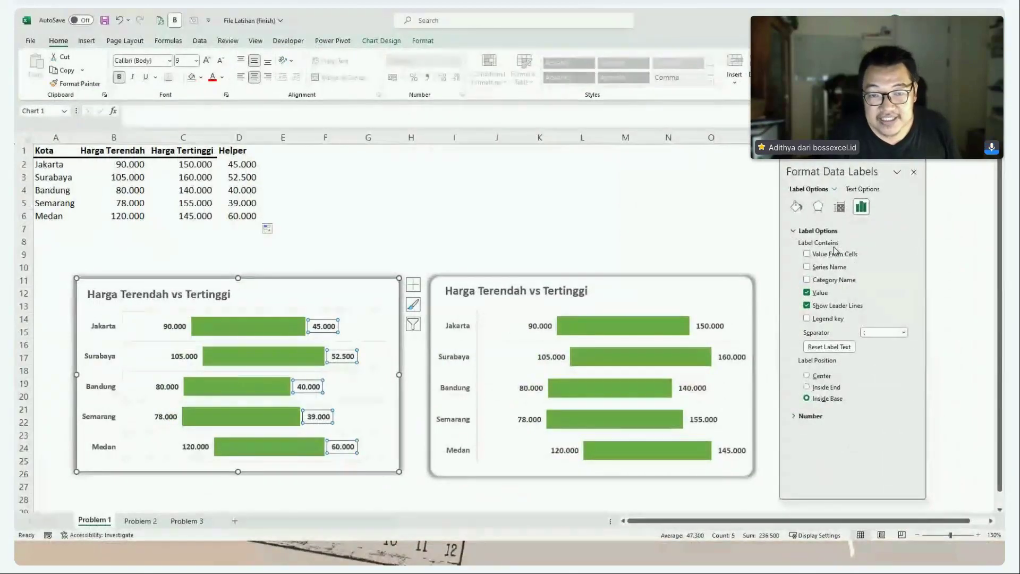
# - Try adding the category name and series name to the Helper labels, and remove both again
pyautogui.click(807, 279)
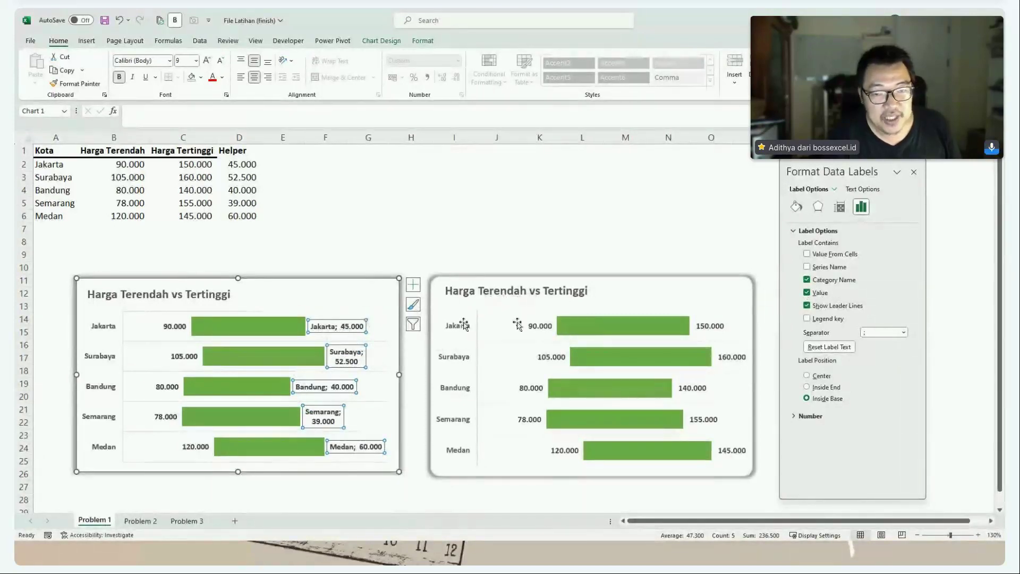
pyautogui.click(807, 267)
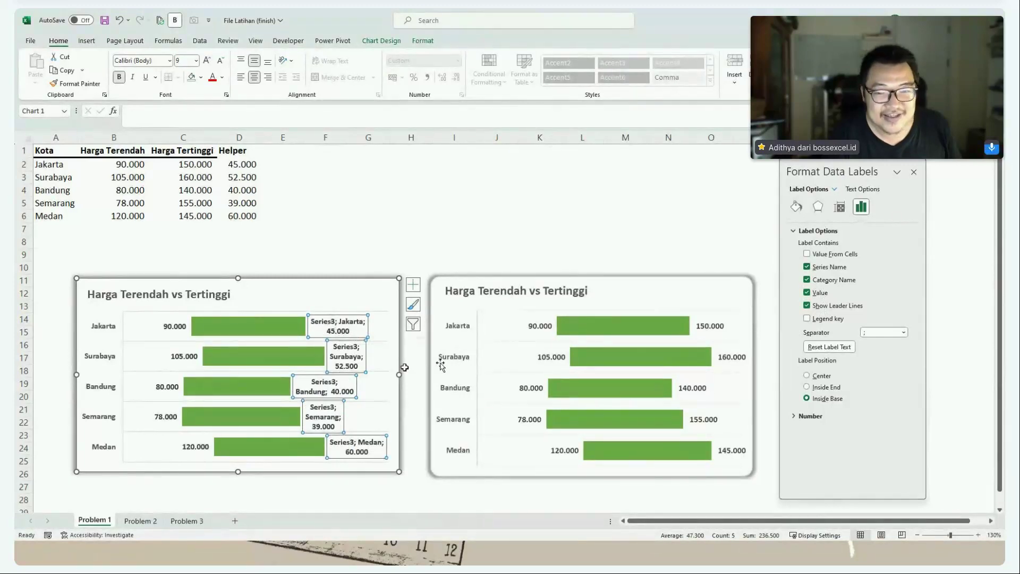
pyautogui.click(807, 268)
pyautogui.click(807, 279)
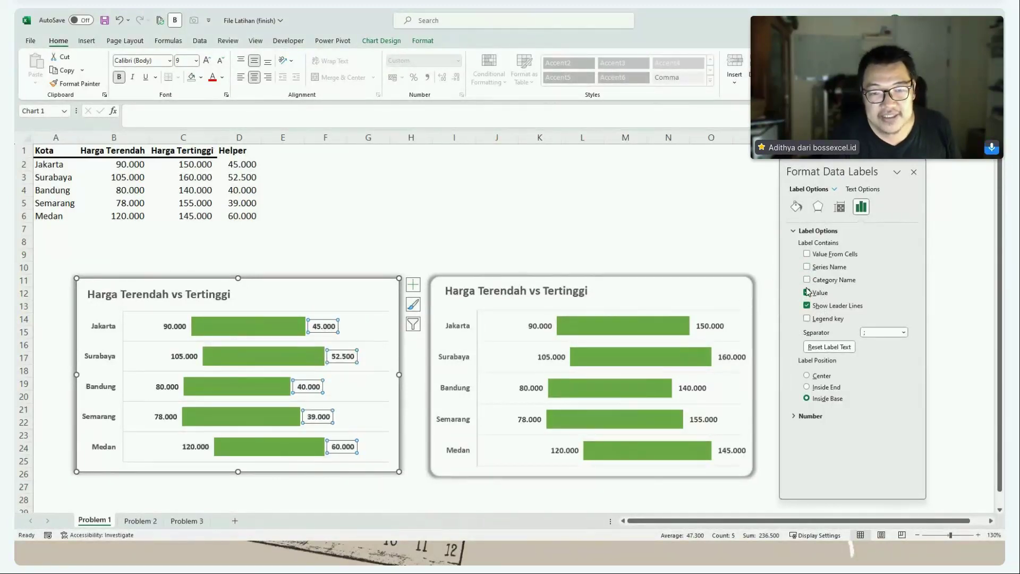
# - Make the Helper labels take their text from the highest prices in C2:C6 and stop showing their own values
pyautogui.click(807, 254)
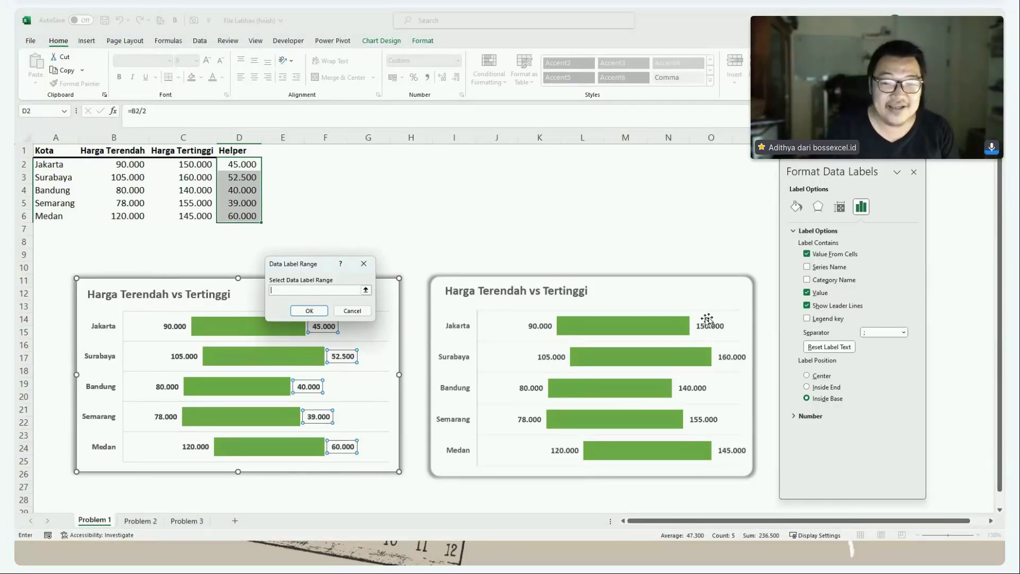
pyautogui.moveTo(325, 260); pyautogui.dragTo(375, 164)
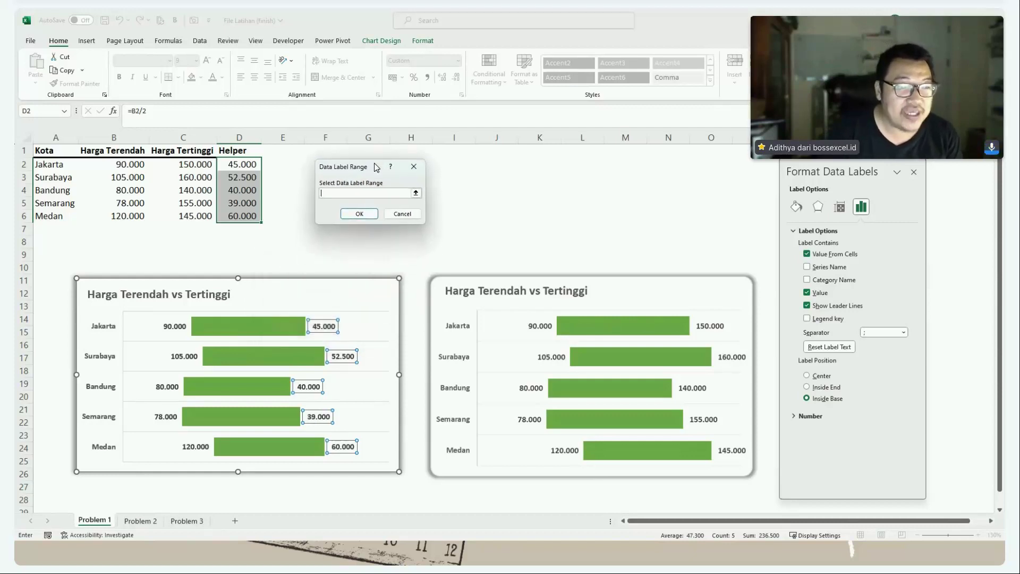
pyautogui.moveTo(201, 162); pyautogui.dragTo(196, 216)
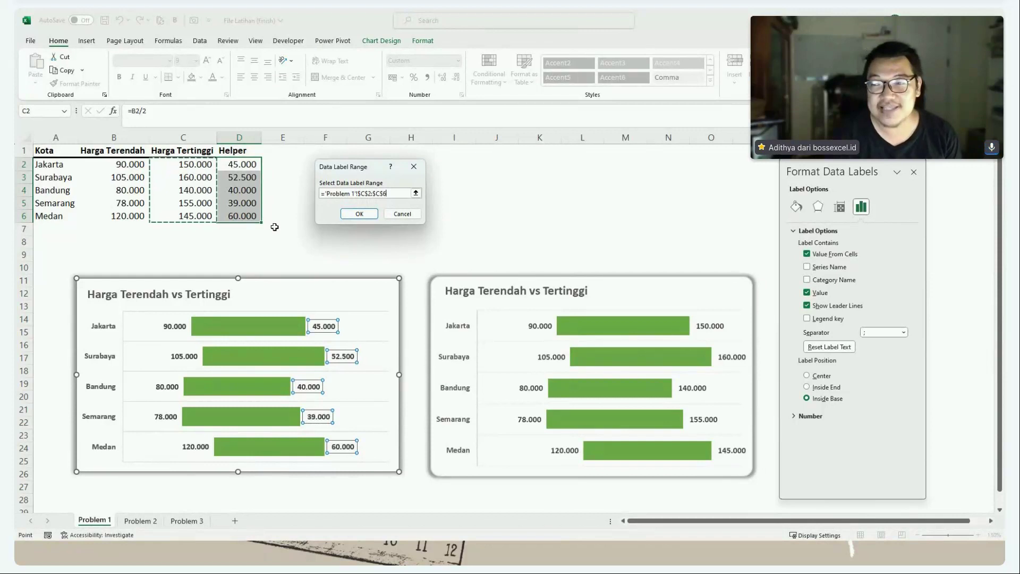
pyautogui.click(360, 215)
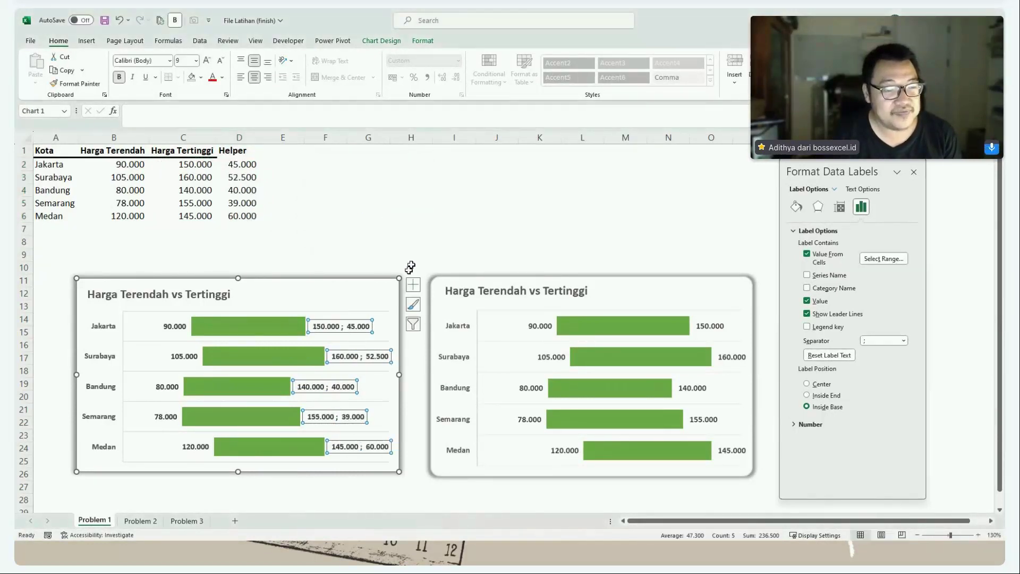
pyautogui.click(807, 300)
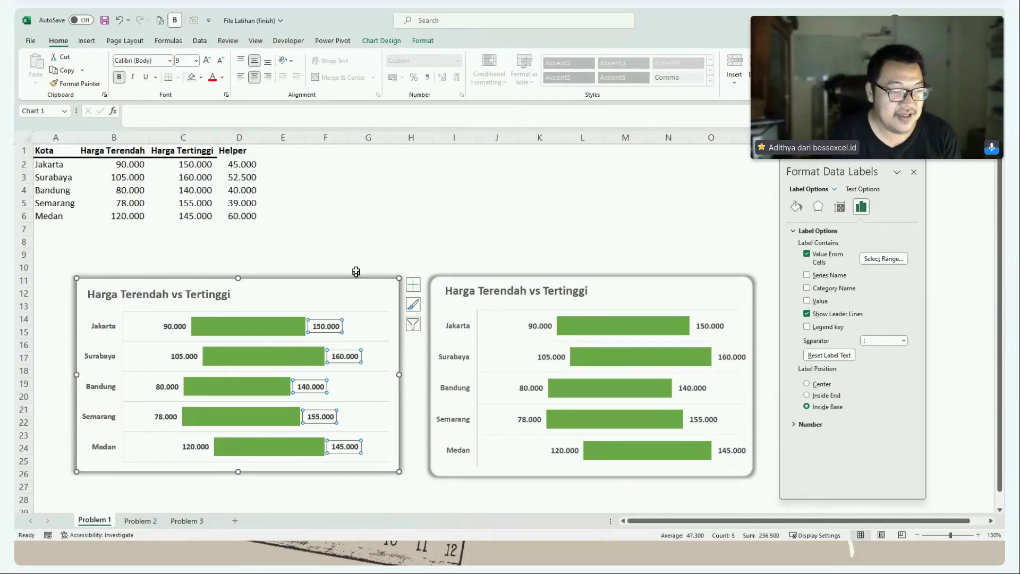
pyautogui.click(357, 255)
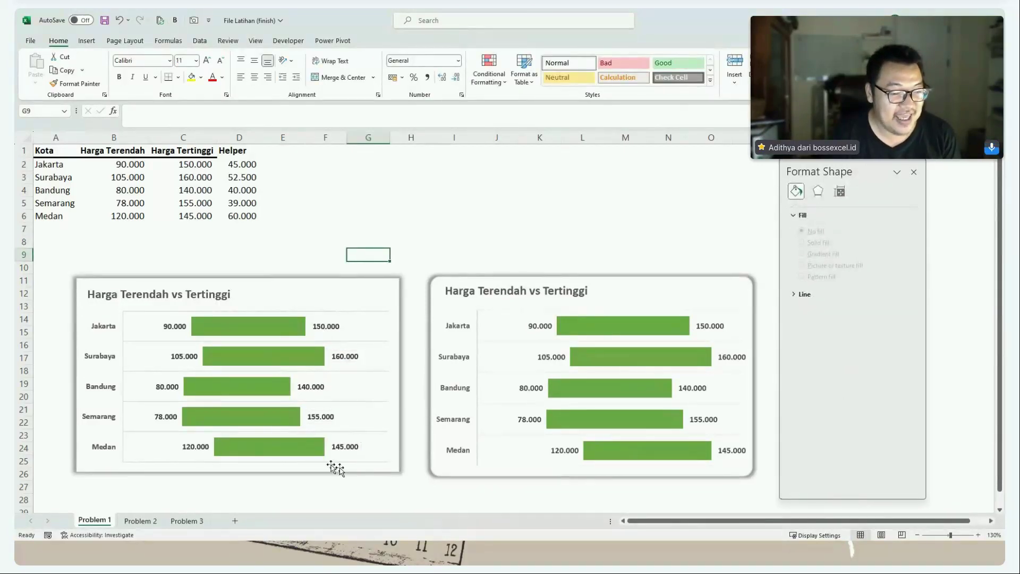
pyautogui.click(331, 327)
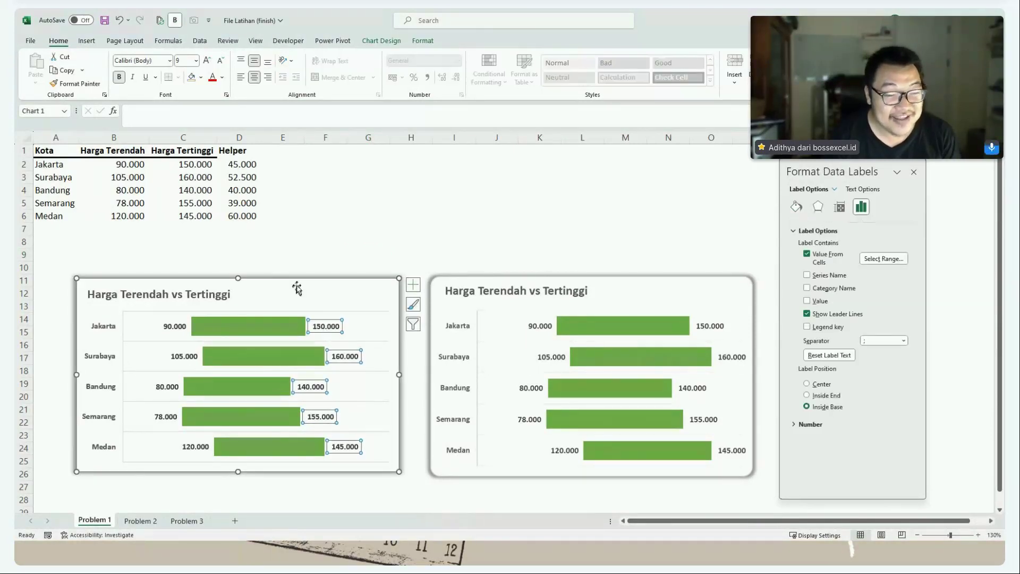
# - Give the working chart's outer border rounded corners
pyautogui.click(376, 285)
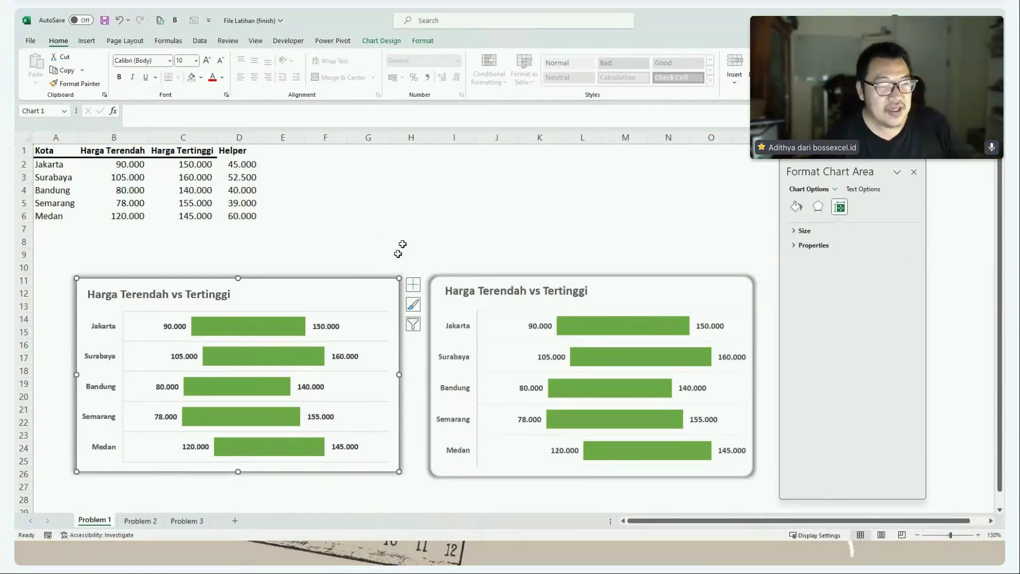
pyautogui.click(421, 42)
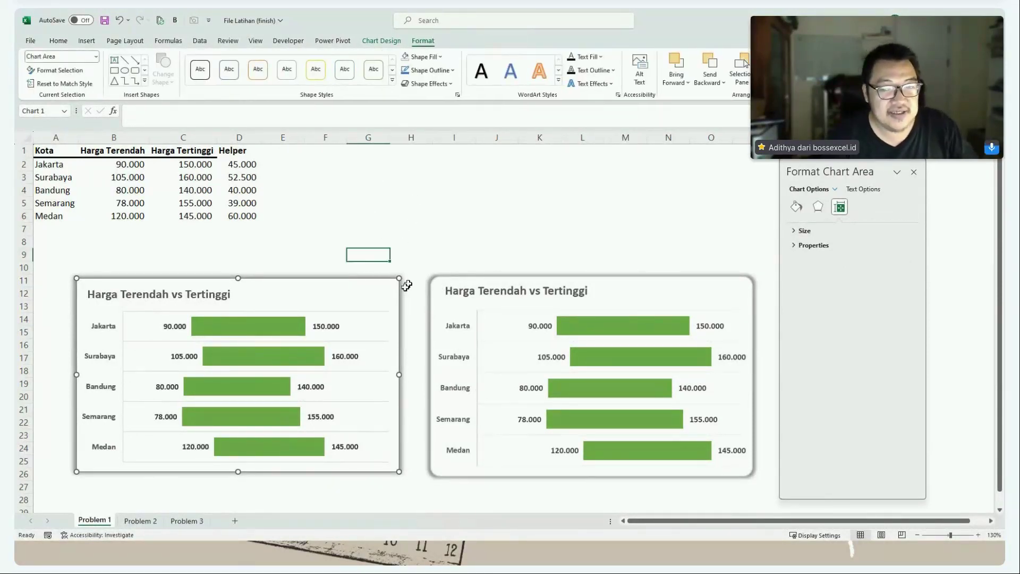
pyautogui.click(372, 255)
pyautogui.click(380, 285)
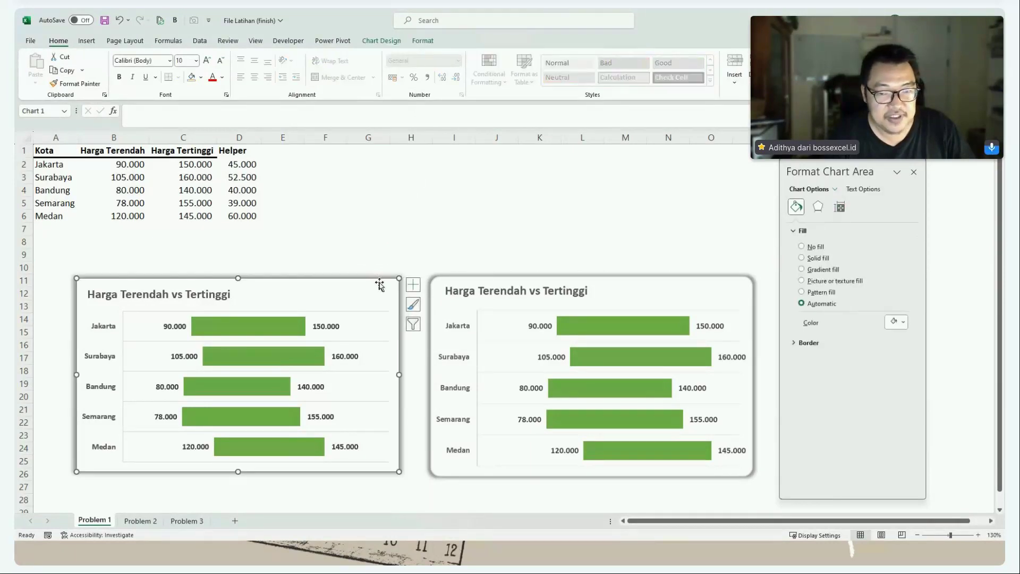
pyautogui.click(794, 346)
pyautogui.scroll(-2, 848, 382)
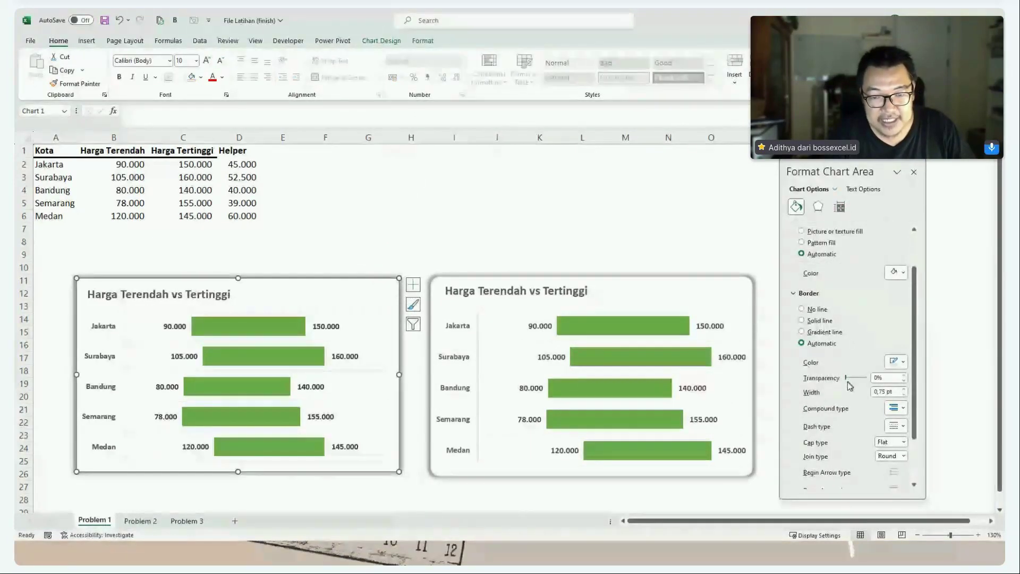
pyautogui.scroll(-2, 859, 442)
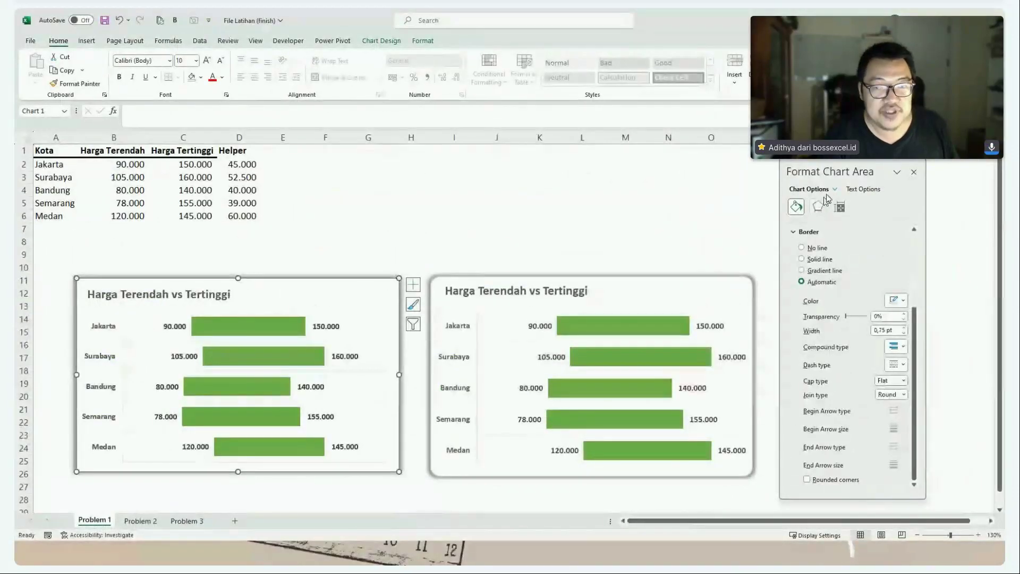
pyautogui.click(807, 479)
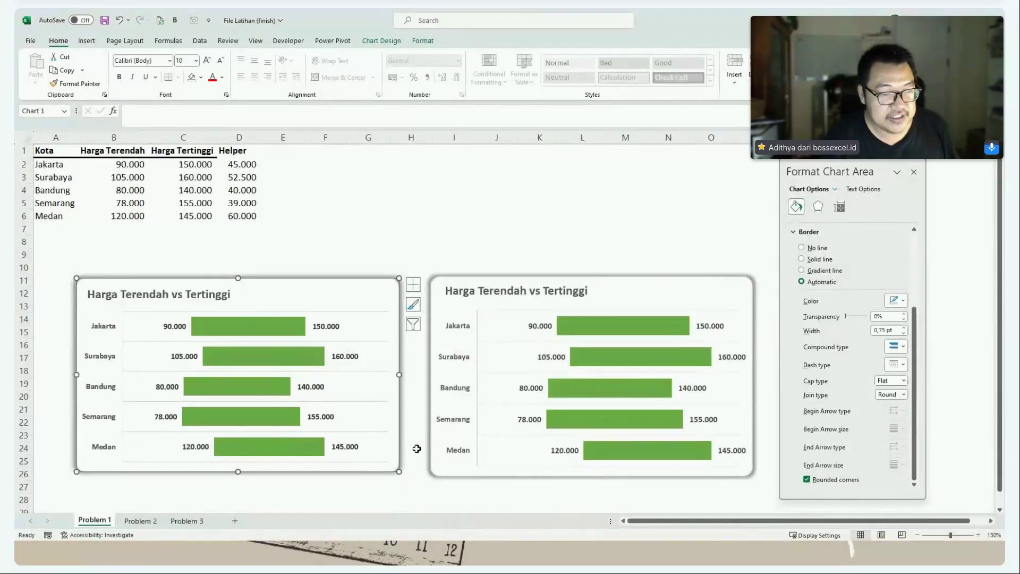
pyautogui.click(416, 461)
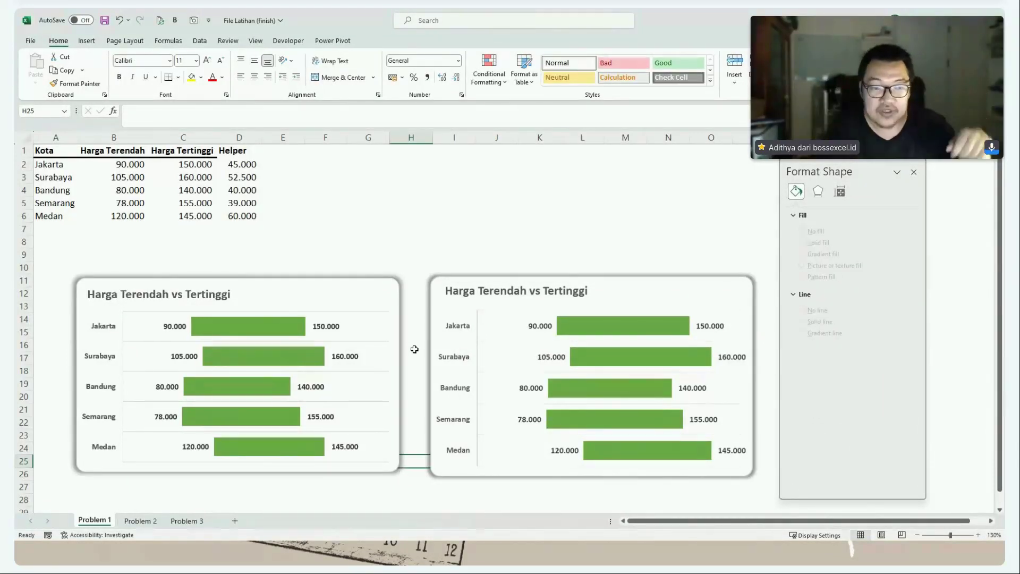
# - Enlarge the working chart slightly and reposition it and the reference picture so they sit apart side by side
pyautogui.click(389, 464)
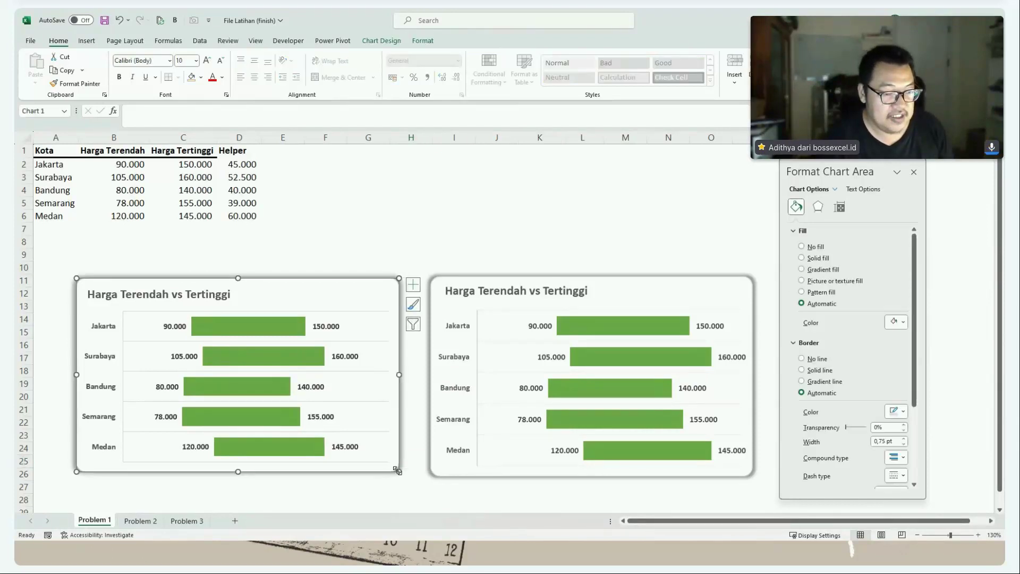
pyautogui.moveTo(398, 470); pyautogui.dragTo(404, 481)
pyautogui.moveTo(531, 293); pyautogui.dragTo(544, 300)
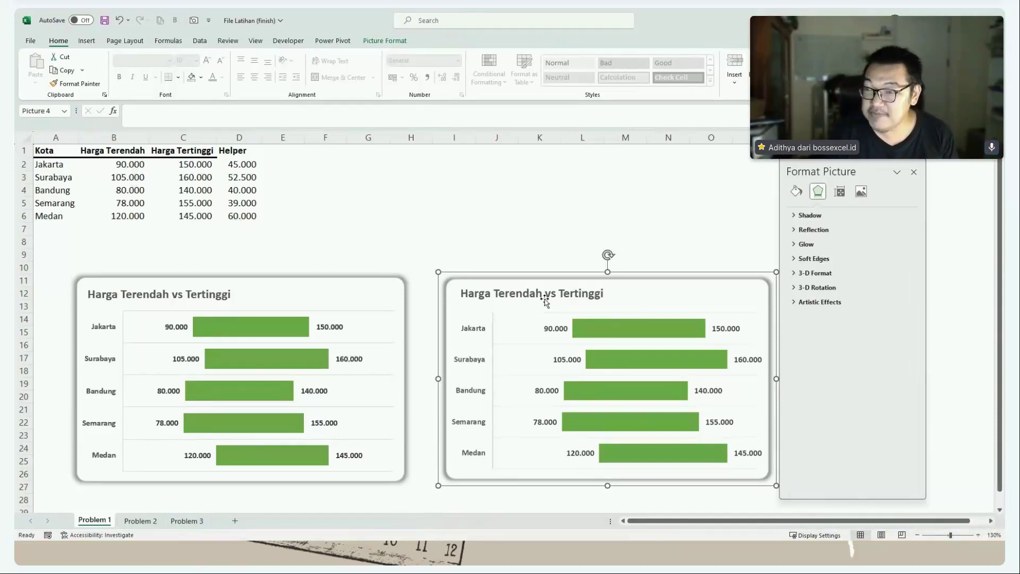
pyautogui.moveTo(296, 282)
pyautogui.mouseDown()
pyautogui.moveTo(311, 272)
pyautogui.moveTo(303, 285)
pyautogui.mouseUp()
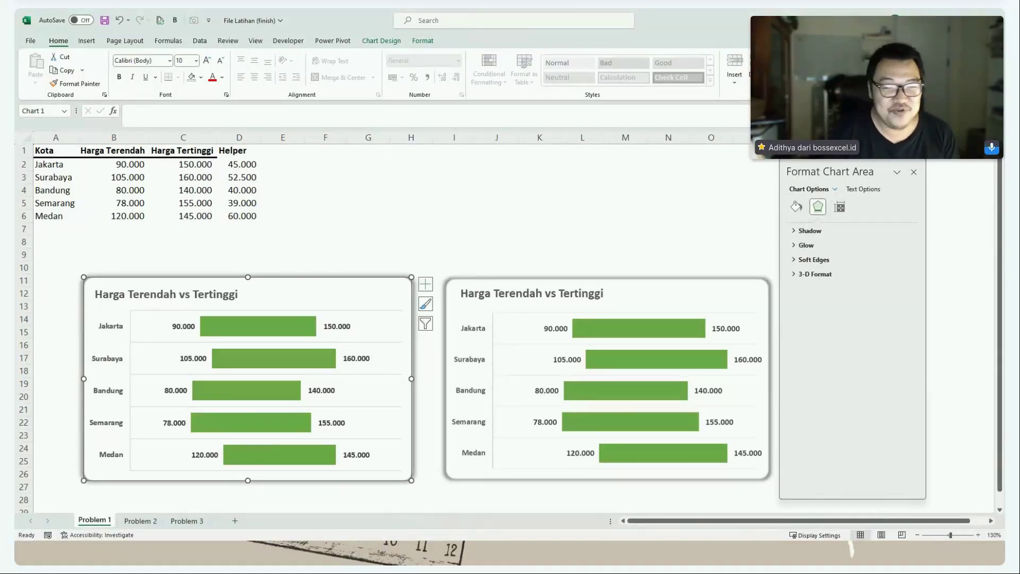
# - Outline Jakarta's bar and circle the highest-price labels of Semarang and Medan with annotations, and clear them
pyautogui.hotkey('alt', 'Tab')
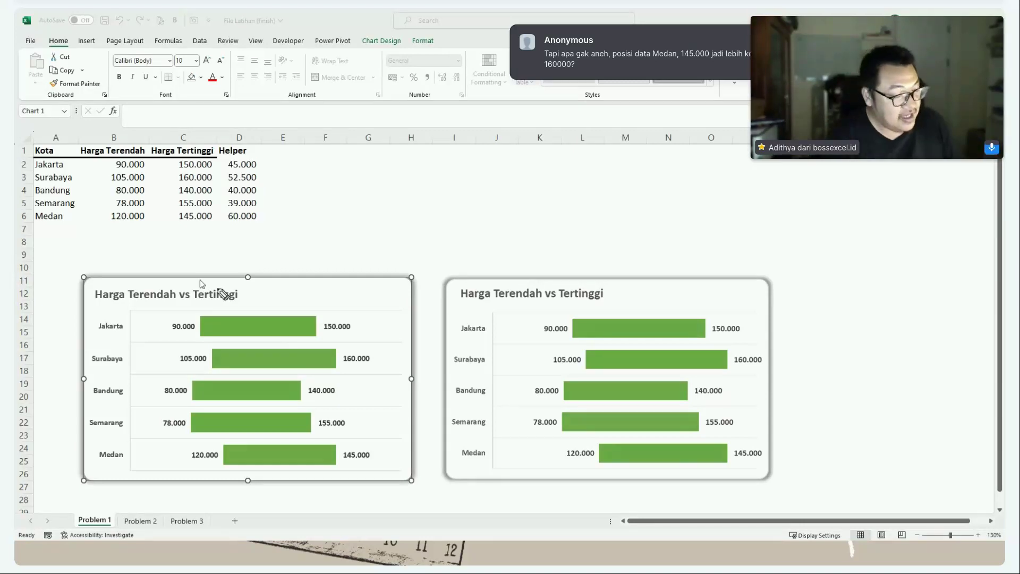
pyautogui.moveTo(317, 307)
pyautogui.mouseDown()
pyautogui.moveTo(246, 301)
pyautogui.moveTo(205, 314)
pyautogui.mouseUp()
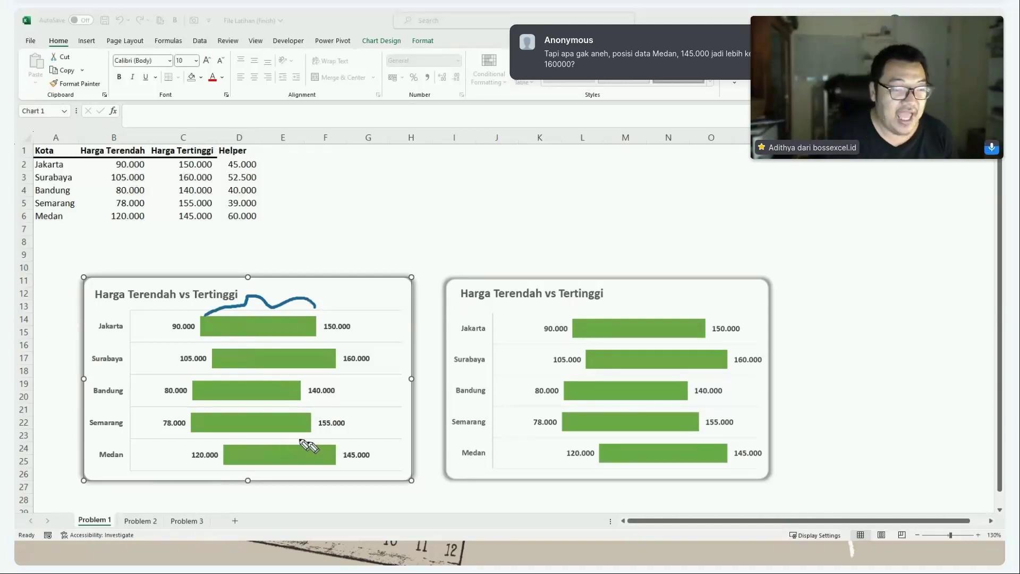
pyautogui.moveTo(378, 444)
pyautogui.mouseDown()
pyautogui.moveTo(340, 447)
pyautogui.moveTo(381, 468)
pyautogui.mouseUp()
pyautogui.moveTo(334, 430); pyautogui.dragTo(337, 478)
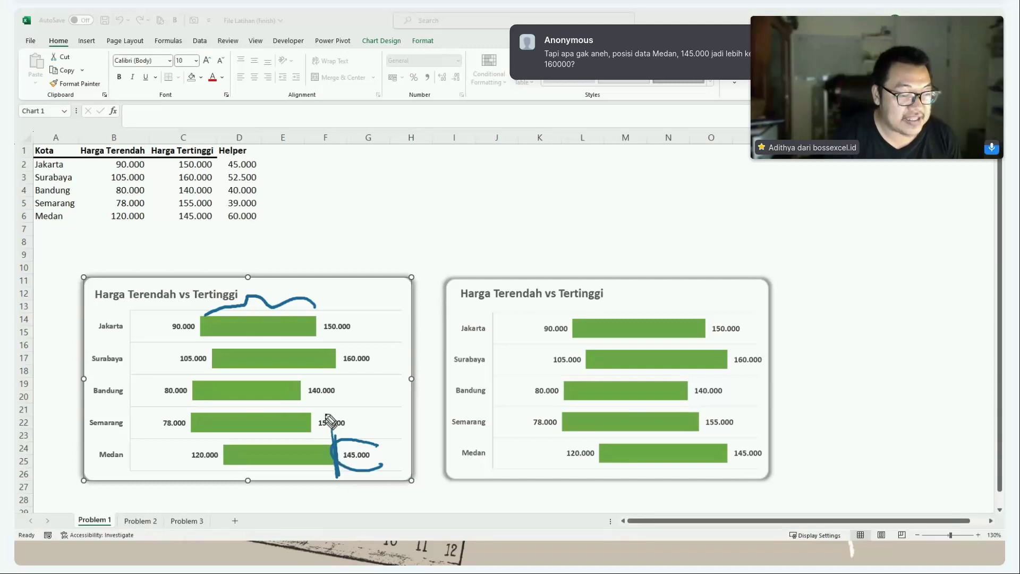
pyautogui.moveTo(349, 413)
pyautogui.mouseDown()
pyautogui.moveTo(313, 409)
pyautogui.moveTo(357, 420)
pyautogui.mouseUp()
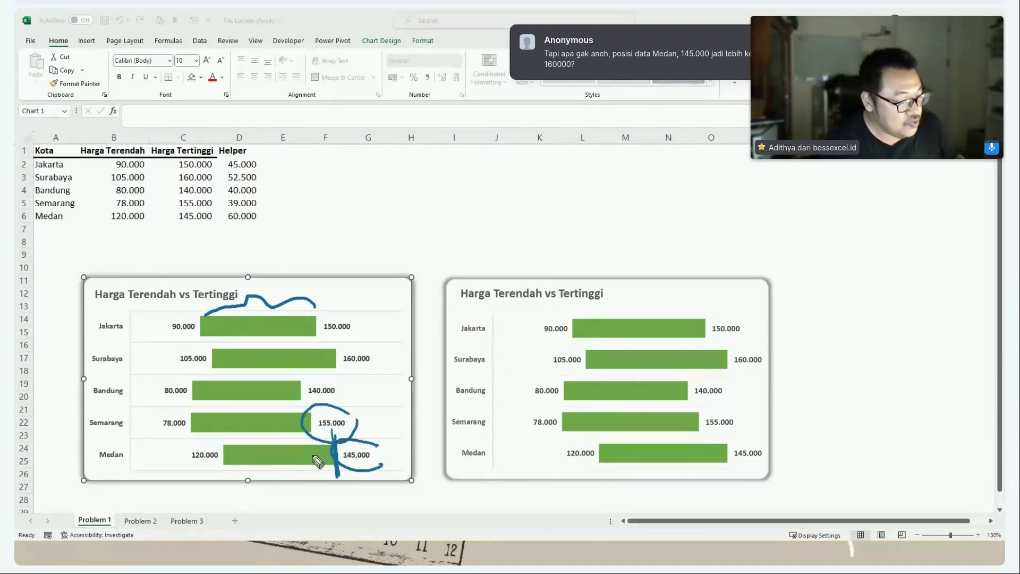
pyautogui.moveTo(317, 327)
pyautogui.mouseDown()
pyautogui.moveTo(318, 340)
pyautogui.moveTo(205, 342)
pyautogui.moveTo(223, 314)
pyautogui.moveTo(317, 318)
pyautogui.mouseUp()
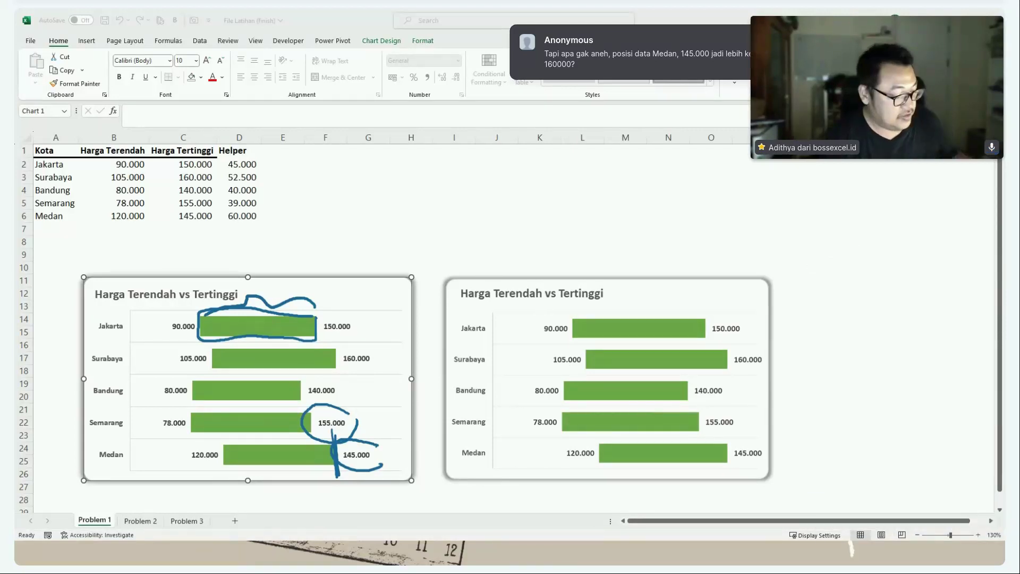
pyautogui.press('Escape')
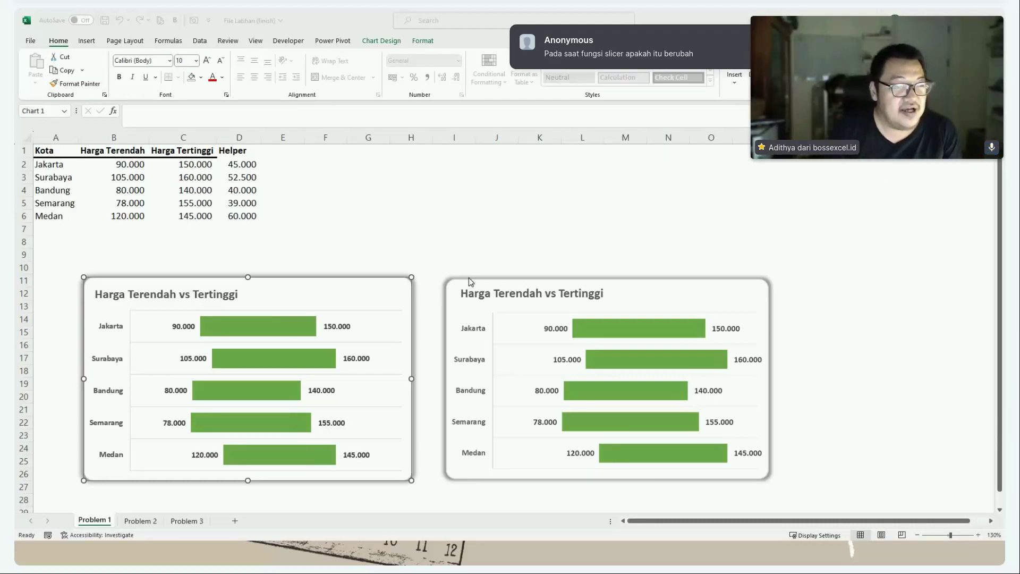
# - Highlight the price and Helper data in B1:D6, and switch to the Problem 2 sheet
pyautogui.hotkey('ctrl', '1')
pyautogui.moveTo(111, 151); pyautogui.dragTo(248, 213)
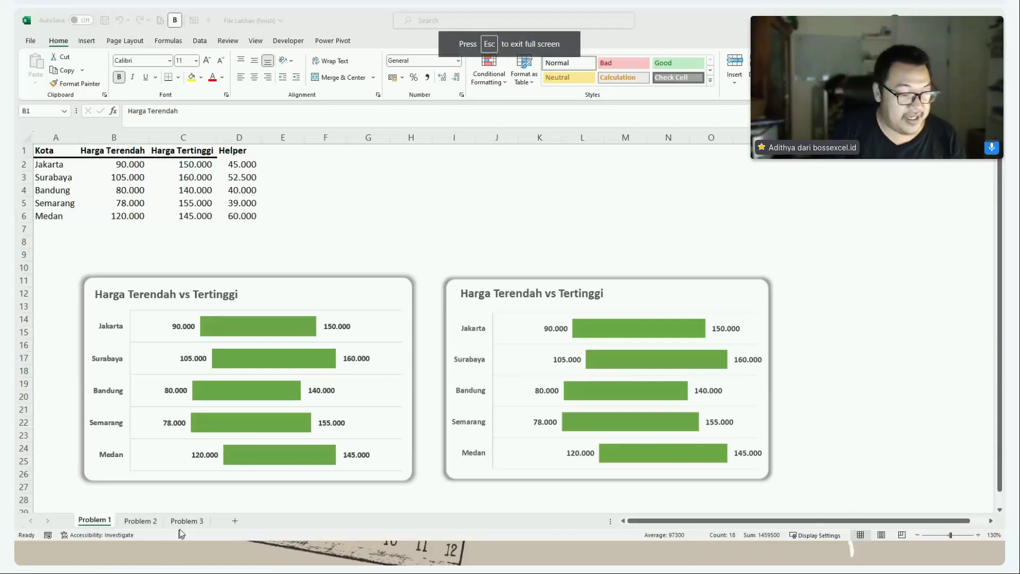
pyautogui.click(142, 523)
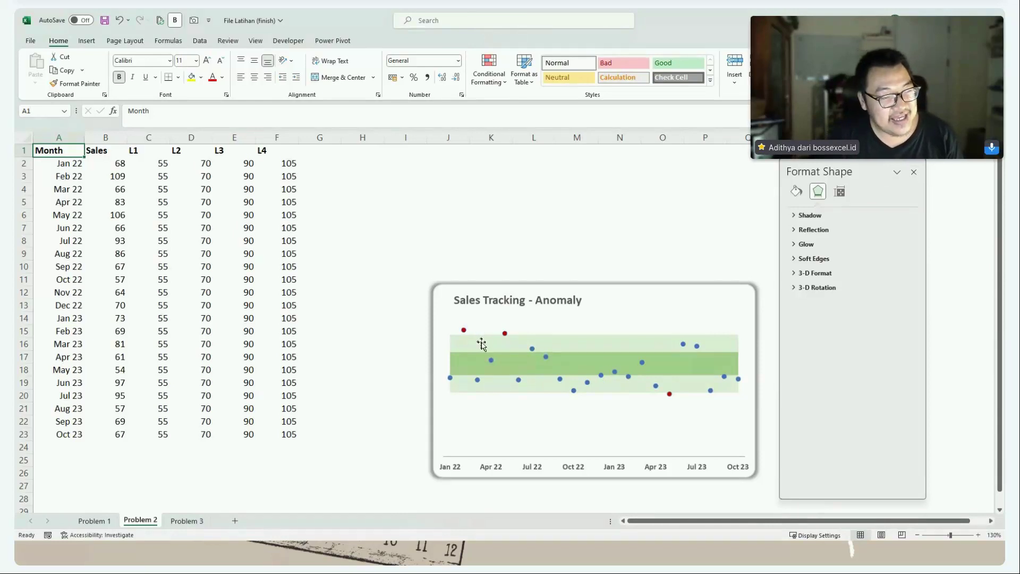
# - Review the Month and Sales data in A1:B23, checking the first month in A2 and the last month in A23
pyautogui.moveTo(72, 152); pyautogui.dragTo(112, 429)
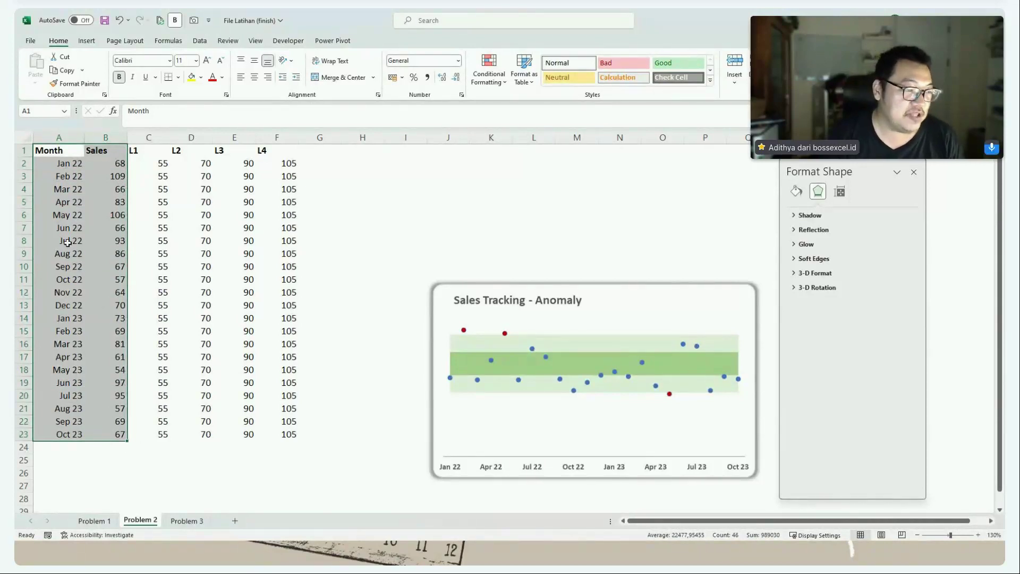
pyautogui.click(69, 163)
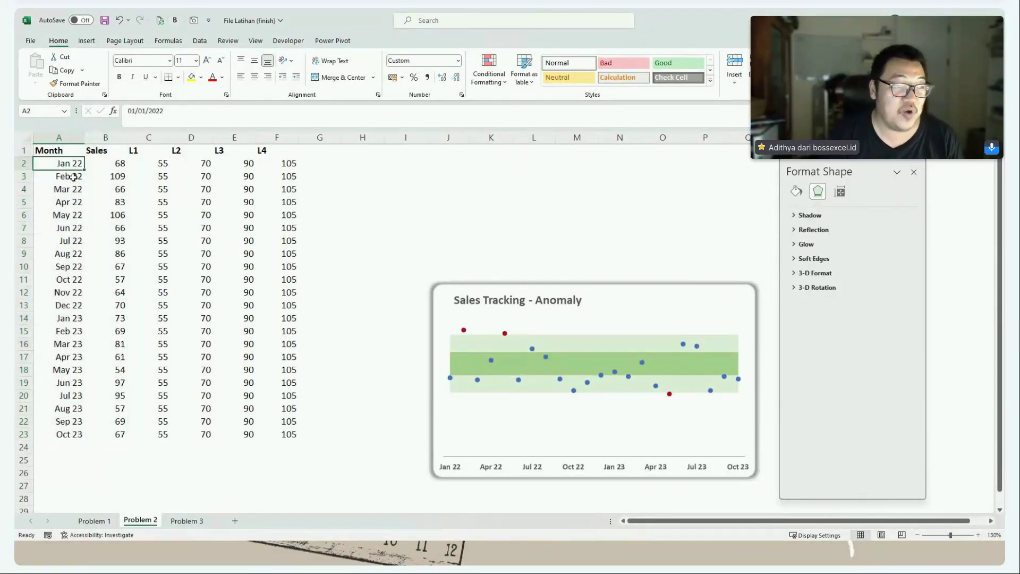
pyautogui.click(70, 434)
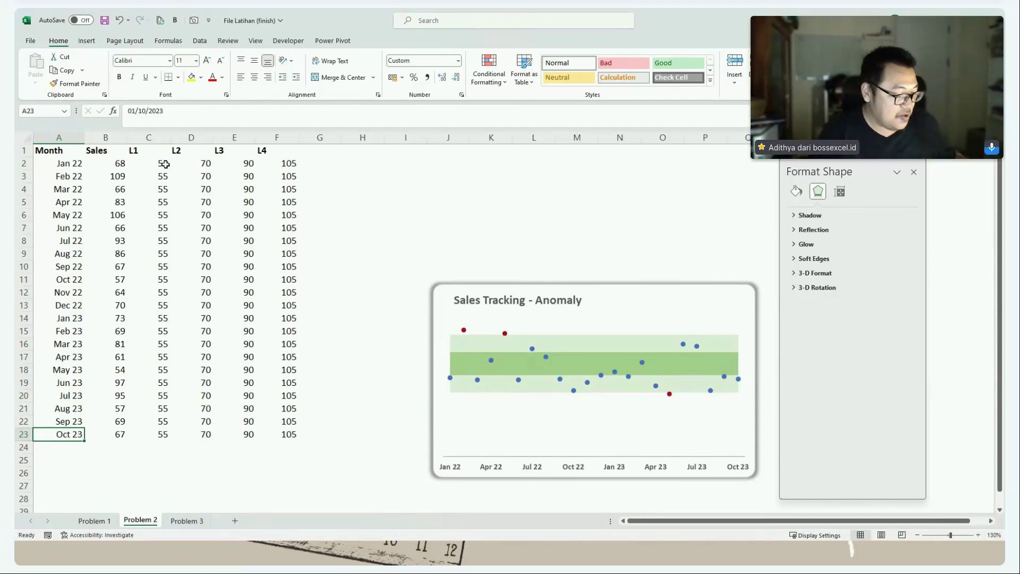
# - Annotate the band boundaries of the reference chart with handwritten L1, L2, L3 and L4 labels and arrows in blue
pyautogui.click(419, 393)
pyautogui.moveTo(418, 392)
pyautogui.mouseDown()
pyautogui.moveTo(438, 391)
pyautogui.moveTo(411, 398)
pyautogui.mouseUp()
pyautogui.moveTo(408, 384)
pyautogui.mouseDown()
pyautogui.moveTo(411, 406)
pyautogui.moveTo(441, 374)
pyautogui.moveTo(392, 380)
pyautogui.moveTo(447, 350)
pyautogui.moveTo(410, 354)
pyautogui.mouseUp()
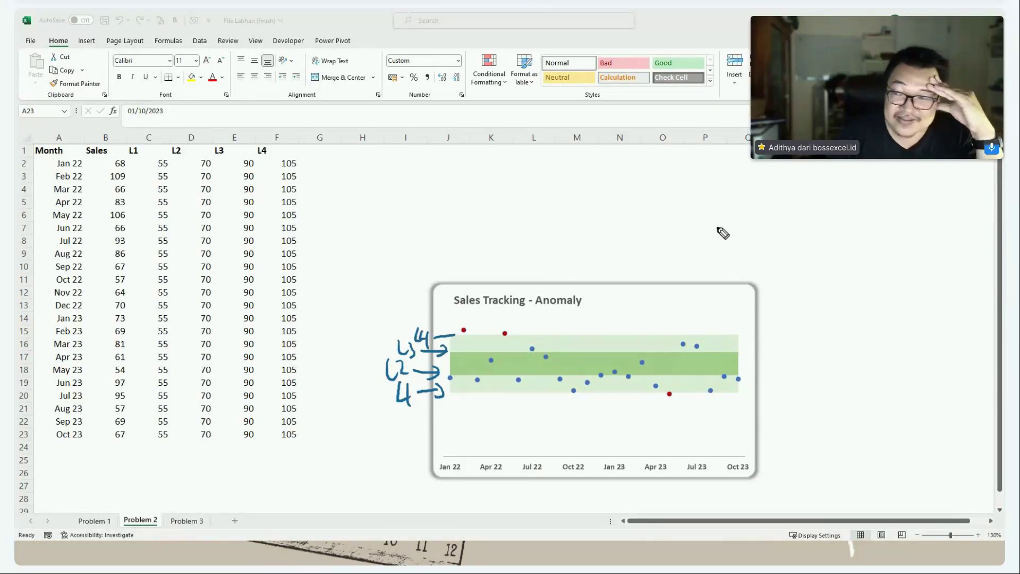
# - Sketch five wavy blue lines above the reference chart and highlight the central band green and the two outer bands red
pyautogui.moveTo(625, 212)
pyautogui.mouseDown()
pyautogui.moveTo(635, 186)
pyautogui.moveTo(769, 191)
pyautogui.mouseUp()
pyautogui.moveTo(640, 243)
pyautogui.mouseDown()
pyautogui.moveTo(718, 256)
pyautogui.moveTo(794, 237)
pyautogui.mouseUp()
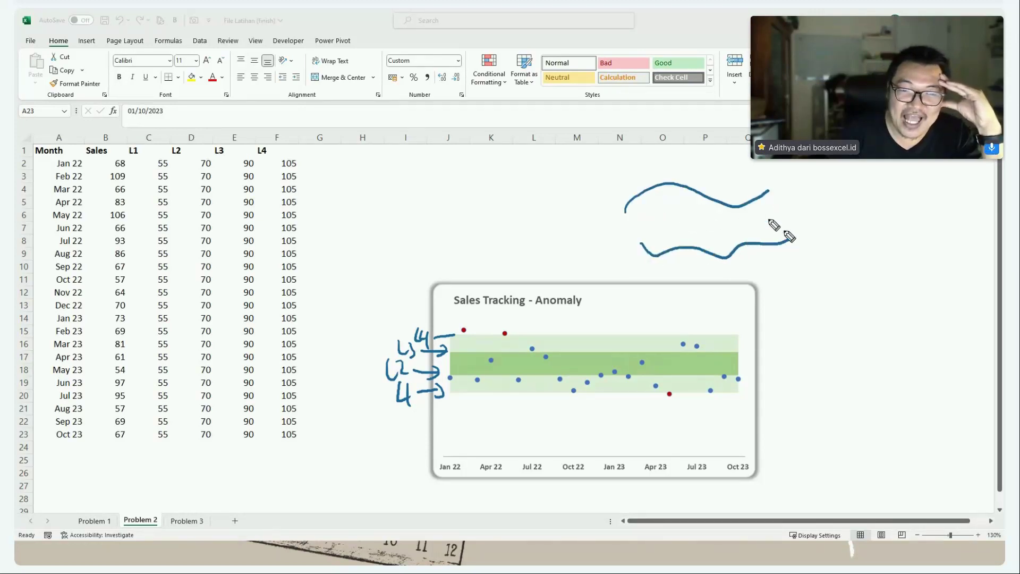
pyautogui.moveTo(619, 173); pyautogui.dragTo(783, 166)
pyautogui.moveTo(657, 274); pyautogui.dragTo(786, 260)
pyautogui.moveTo(612, 243)
pyautogui.mouseDown()
pyautogui.moveTo(659, 220)
pyautogui.moveTo(772, 223)
pyautogui.mouseUp()
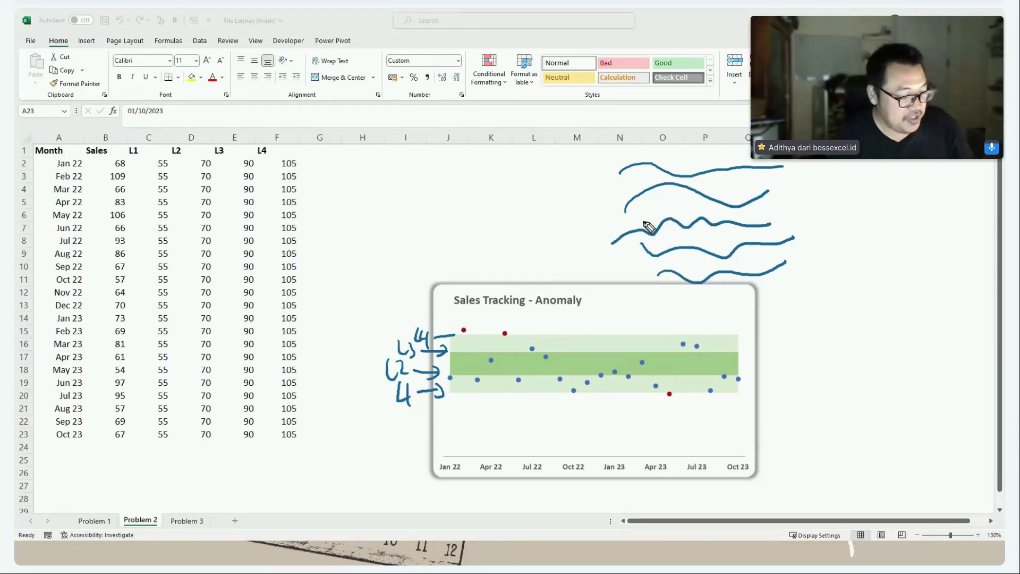
pyautogui.moveTo(662, 219)
pyautogui.mouseDown()
pyautogui.moveTo(649, 223)
pyautogui.moveTo(712, 208)
pyautogui.moveTo(745, 246)
pyautogui.mouseUp()
pyautogui.moveTo(621, 175); pyautogui.dragTo(773, 178)
pyautogui.moveTo(677, 264); pyautogui.dragTo(787, 259)
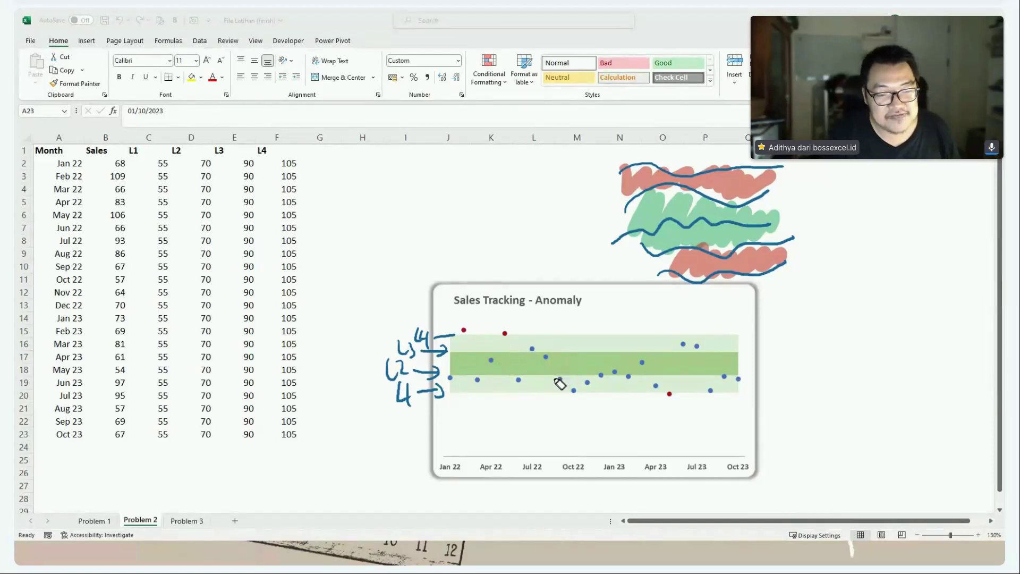
# - Mark the reference chart's dark band with a red highlight, point red arrows at its light bands and red dots, and clear all annotations
pyautogui.moveTo(771, 361); pyautogui.dragTo(736, 365)
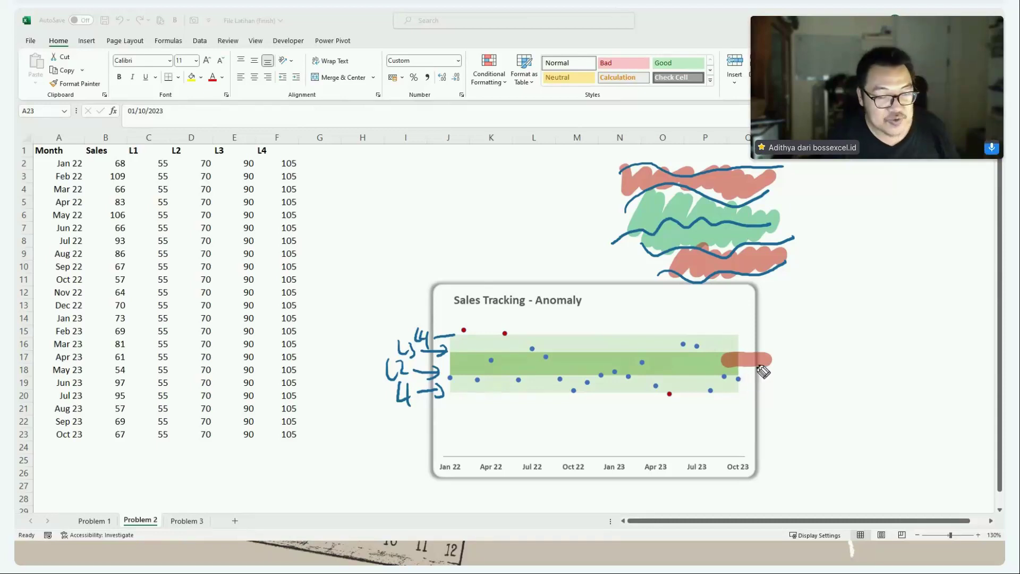
pyautogui.moveTo(771, 341)
pyautogui.mouseDown()
pyautogui.moveTo(741, 344)
pyautogui.moveTo(753, 351)
pyautogui.moveTo(746, 393)
pyautogui.mouseUp()
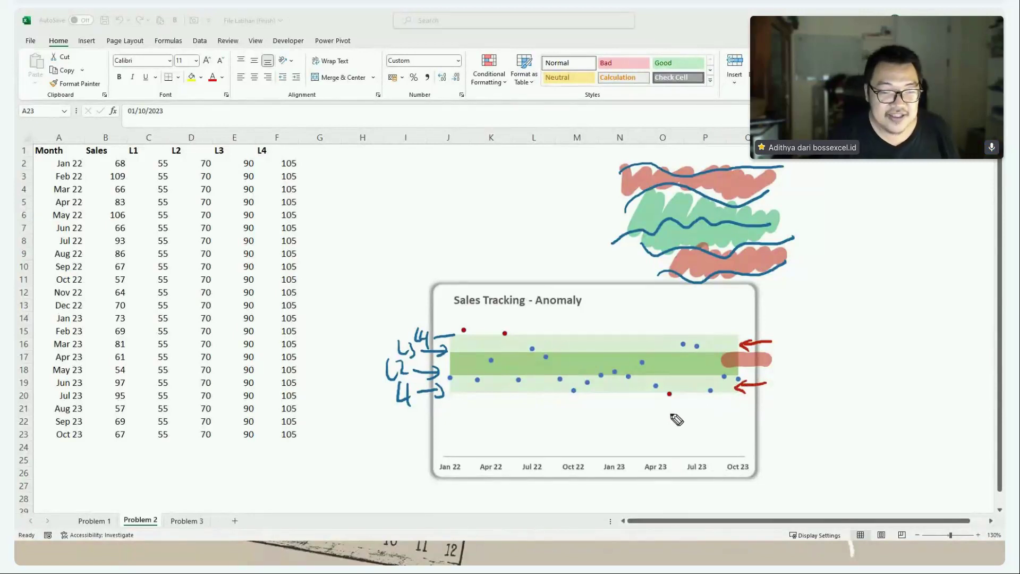
pyautogui.moveTo(689, 424)
pyautogui.mouseDown()
pyautogui.moveTo(670, 398)
pyautogui.moveTo(682, 407)
pyautogui.mouseUp()
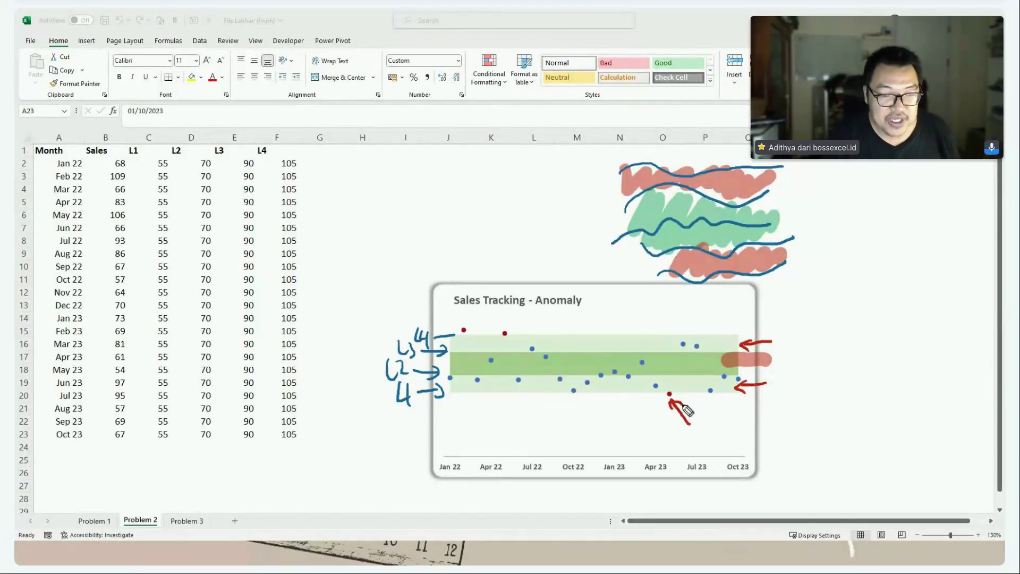
pyautogui.moveTo(522, 317)
pyautogui.mouseDown()
pyautogui.moveTo(511, 333)
pyautogui.moveTo(476, 327)
pyautogui.mouseUp()
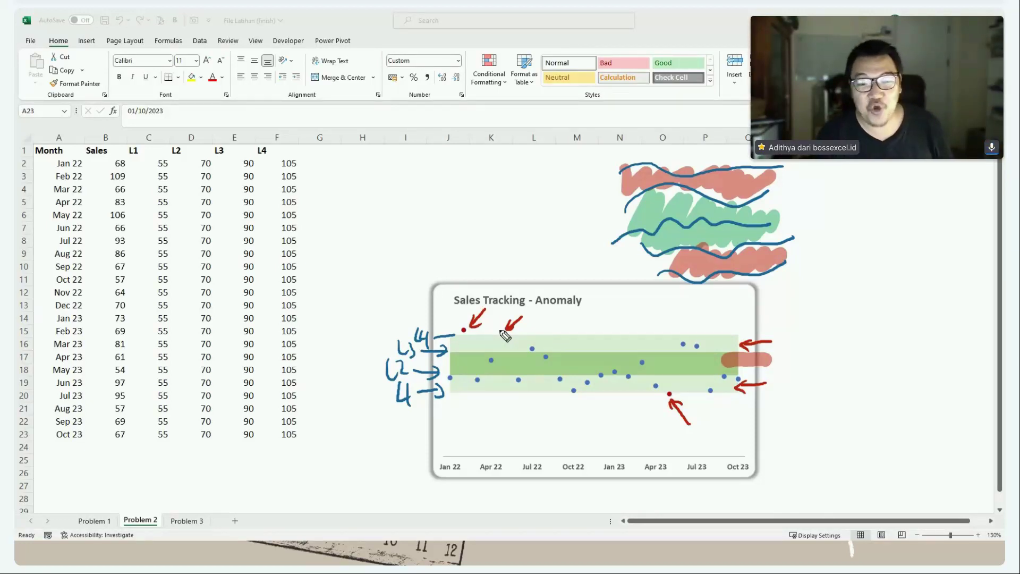
pyautogui.press('Escape')
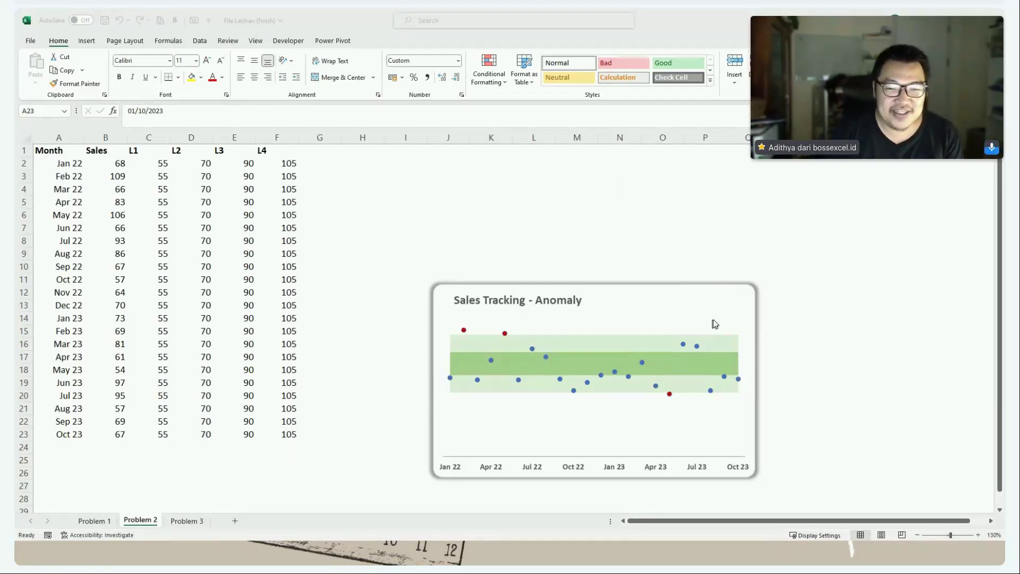
# - Move the reference chart picture slightly down and to the right, and shift the formatting pane farther right
pyautogui.click(724, 292)
pyautogui.moveTo(728, 295); pyautogui.dragTo(747, 313)
pyautogui.moveTo(874, 173); pyautogui.dragTo(935, 165)
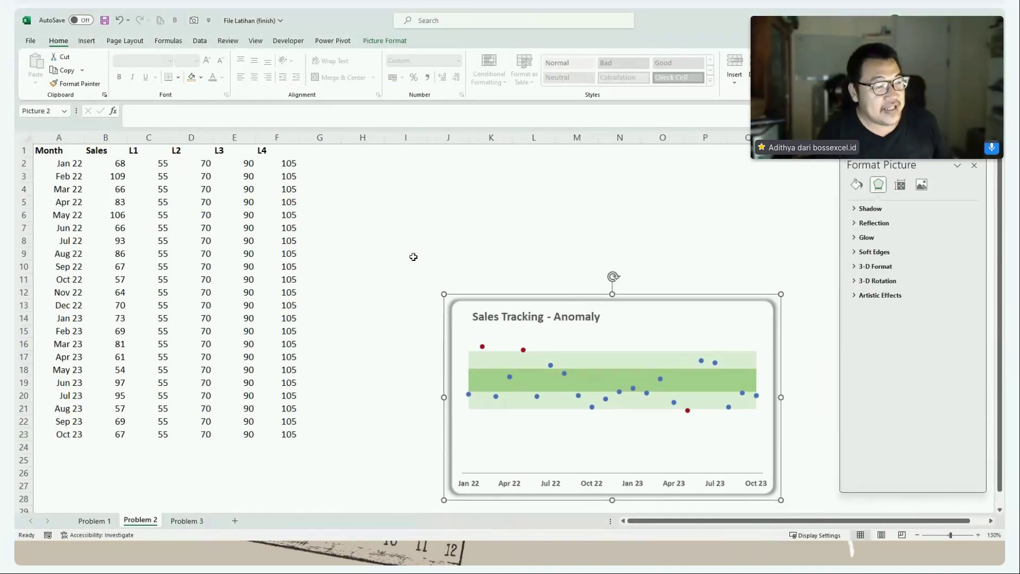
# - Insert a markers-only scatter chart from the Month and Sales data in A1:B23 and place it beside the reference picture
pyautogui.click(59, 150)
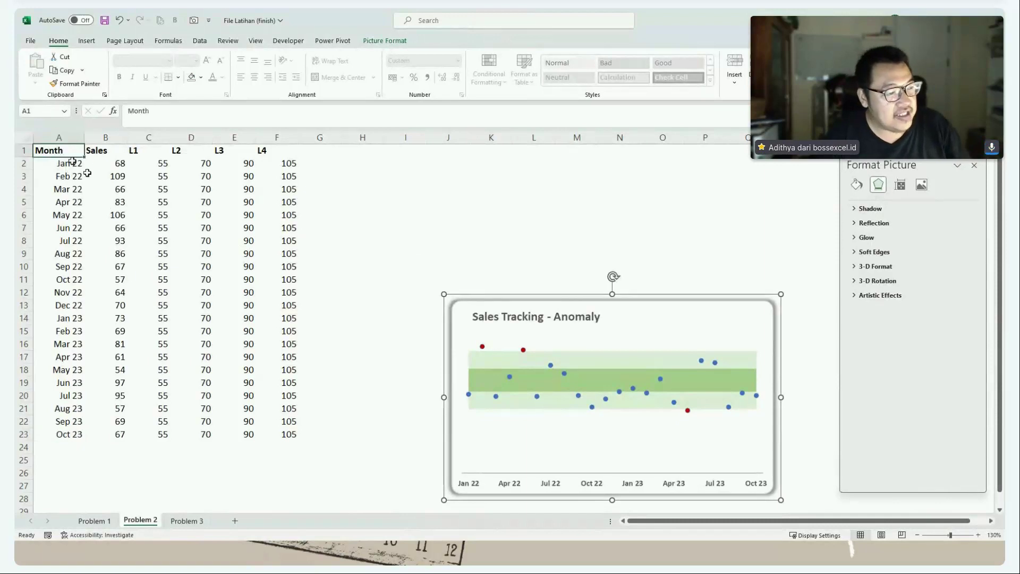
pyautogui.moveTo(102, 192); pyautogui.dragTo(118, 431)
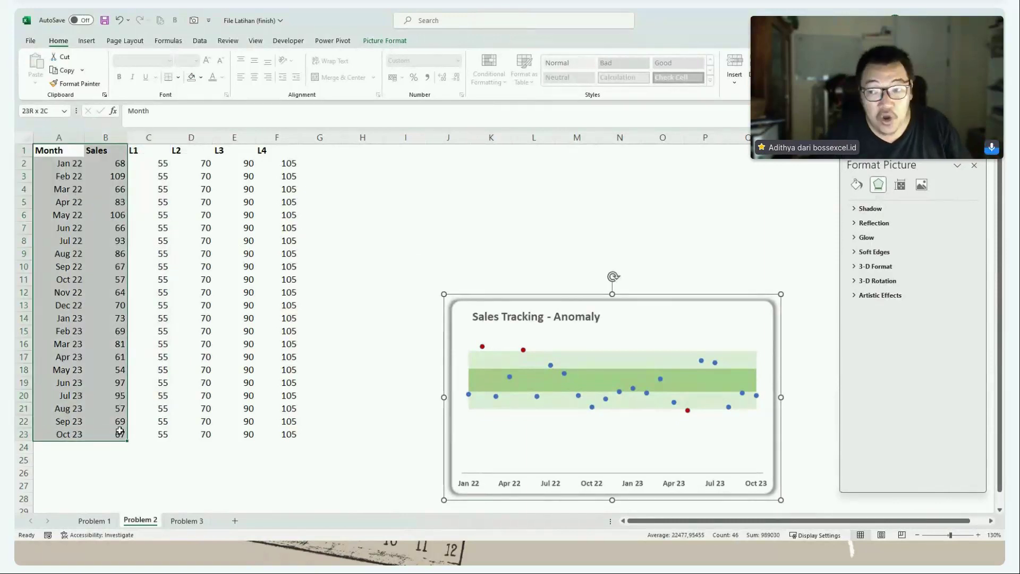
pyautogui.moveTo(143, 151); pyautogui.dragTo(151, 438)
pyautogui.moveTo(72, 153); pyautogui.dragTo(127, 436)
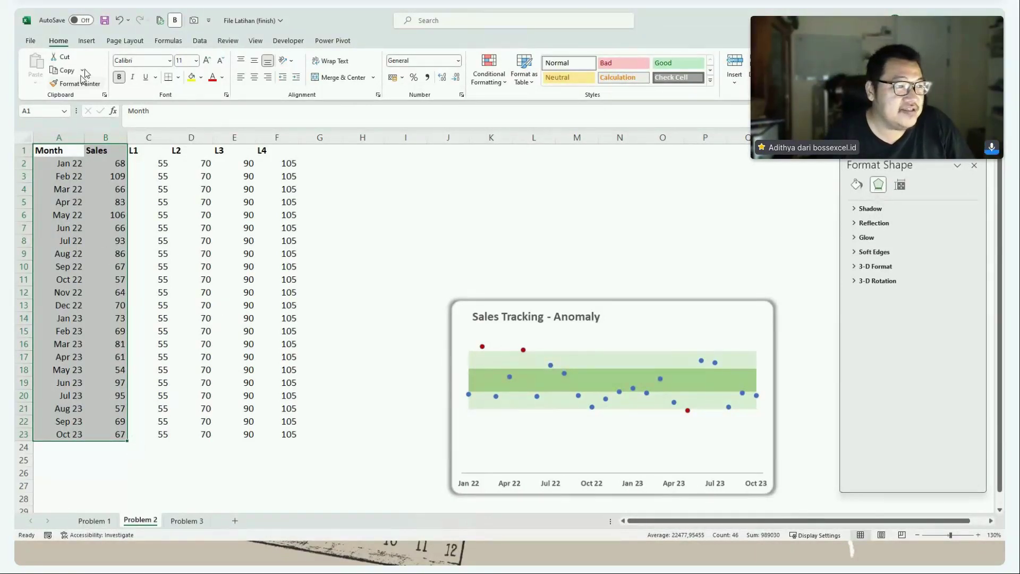
pyautogui.click(87, 40)
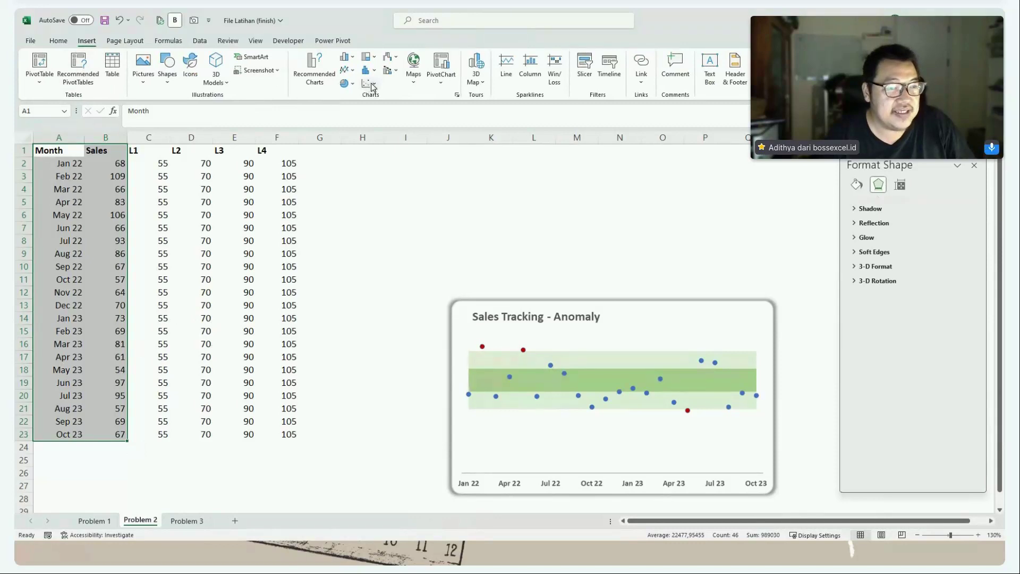
pyautogui.click(372, 85)
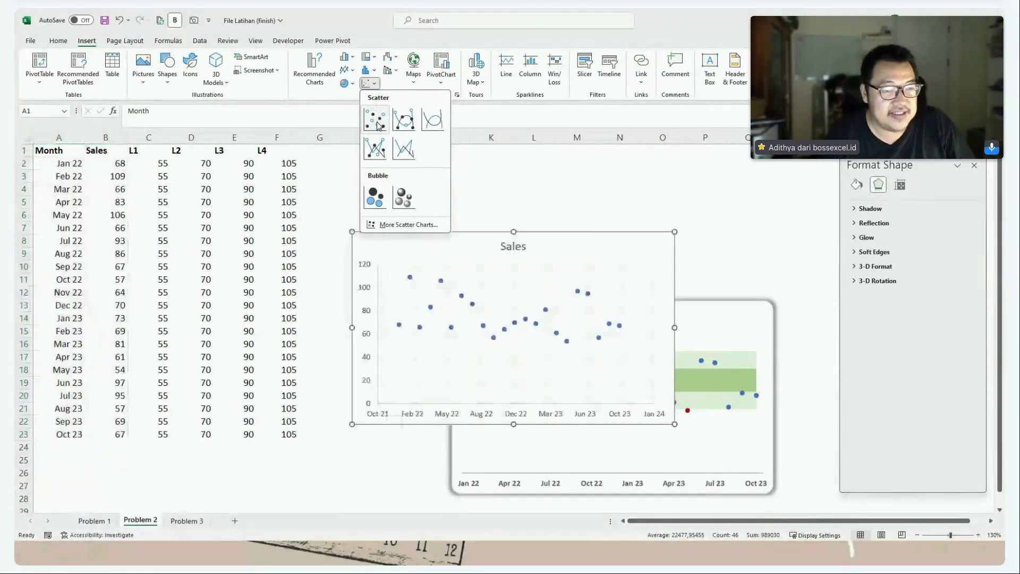
pyautogui.click(376, 122)
pyautogui.moveTo(488, 241); pyautogui.dragTo(255, 309)
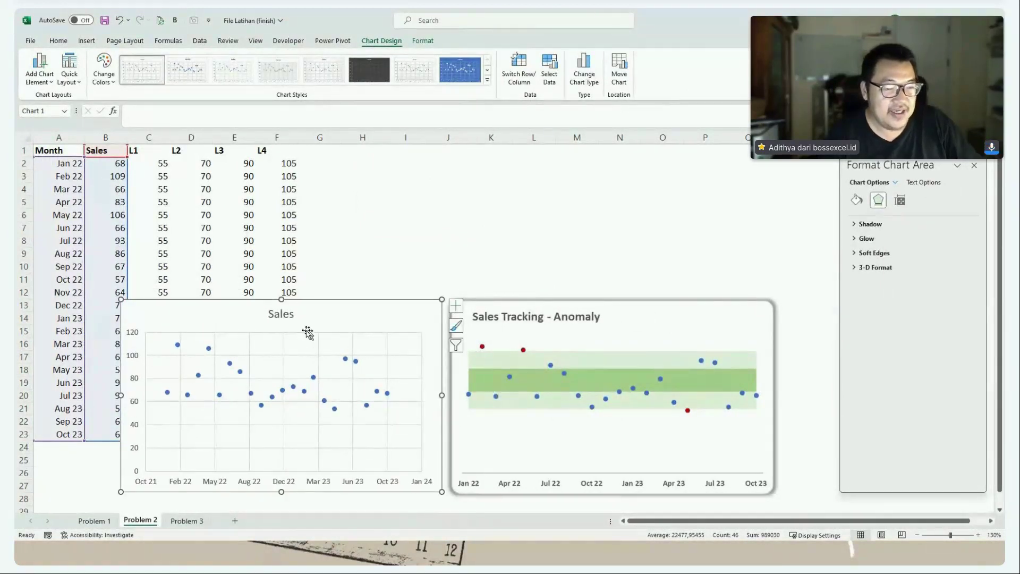
# - Change the chart title to "Sales Tracking - Anomaly", make it bold, and move it to the chart's upper-left corner
pyautogui.click(287, 315)
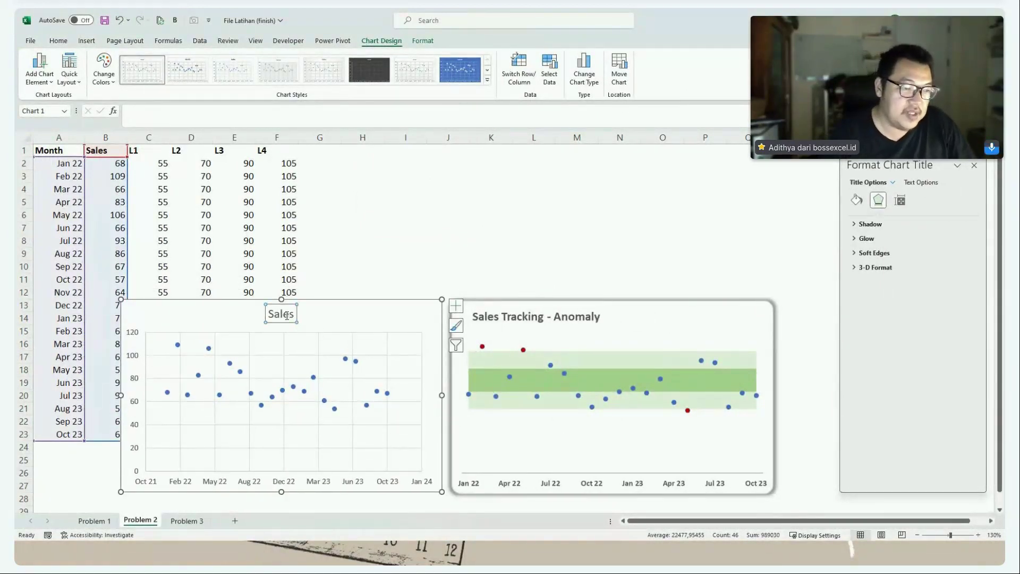
pyautogui.doubleClick(287, 315)
pyautogui.write('Sales Tracking - An')
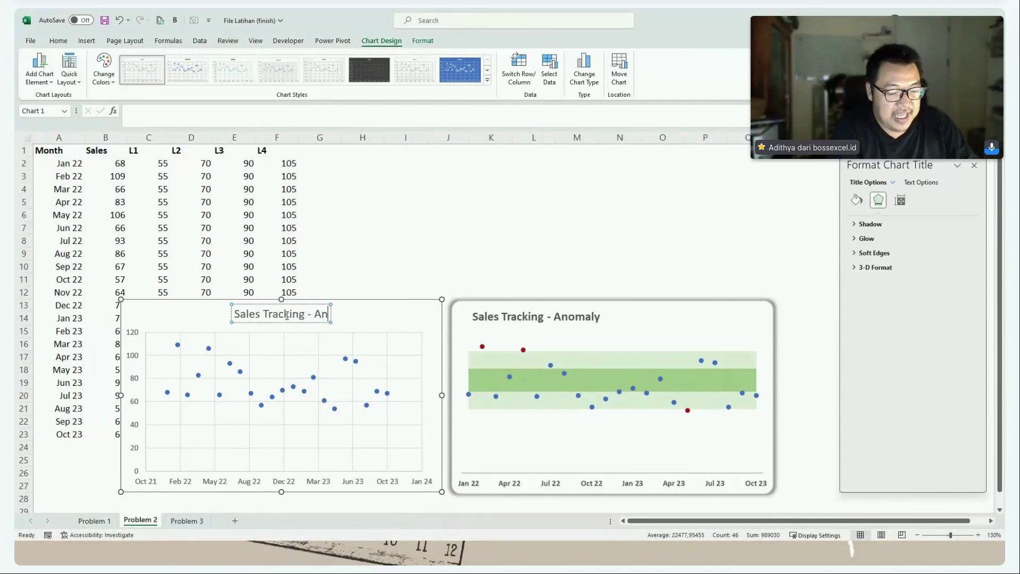
pyautogui.write('omaly')
pyautogui.hotkey('ctrl', 'a')
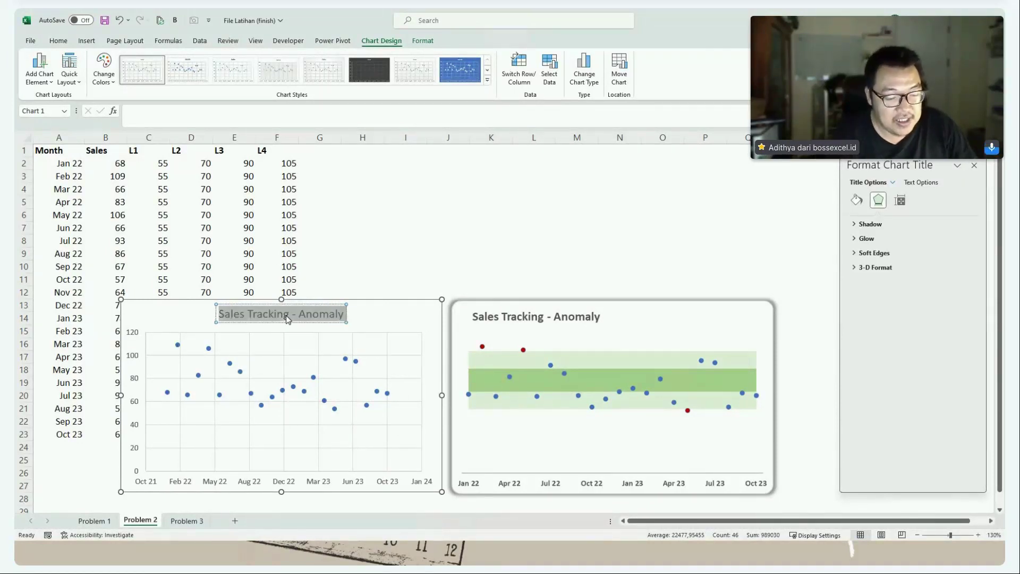
pyautogui.hotkey('ctrl', 'b')
pyautogui.moveTo(296, 324); pyautogui.dragTo(210, 325)
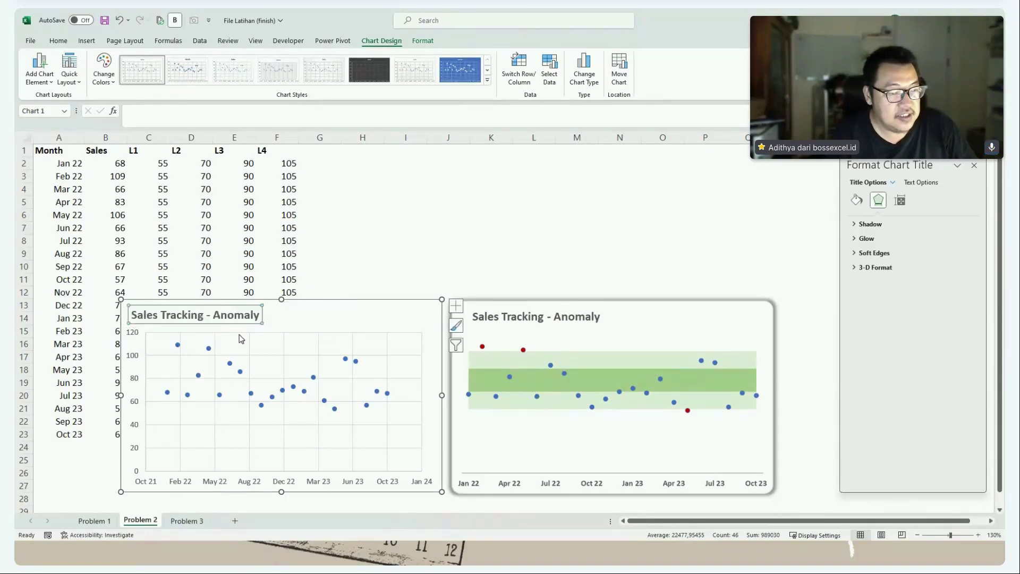
# - Delete the scatter chart's vertical axis, horizontal gridlines and vertical gridlines
pyautogui.click(138, 338)
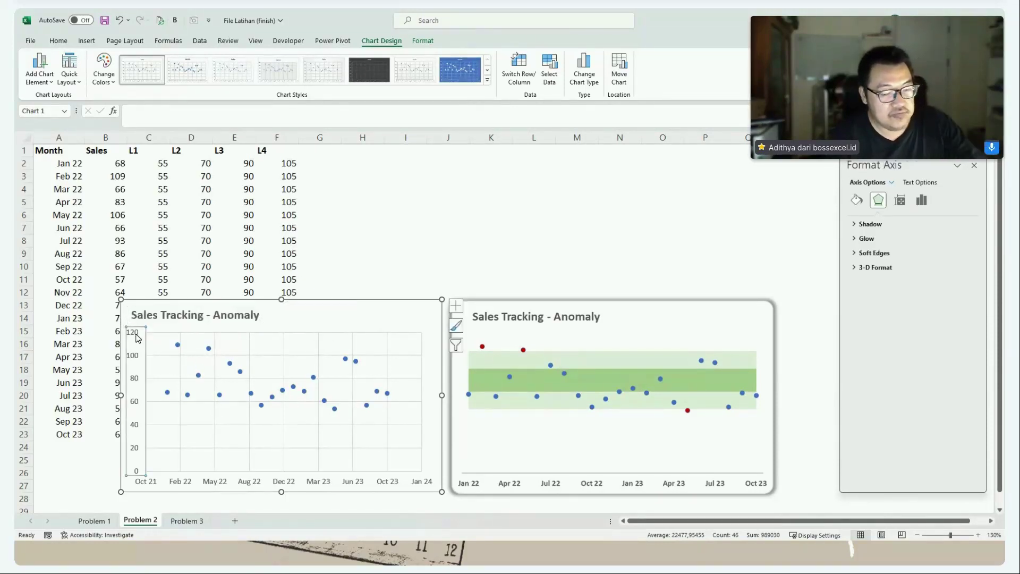
pyautogui.press('Delete')
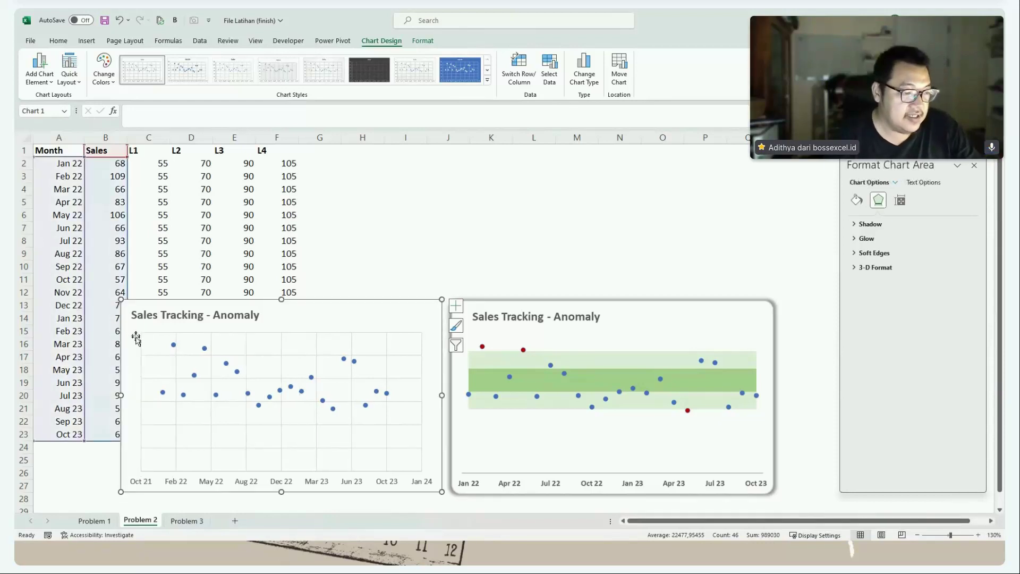
pyautogui.click(191, 428)
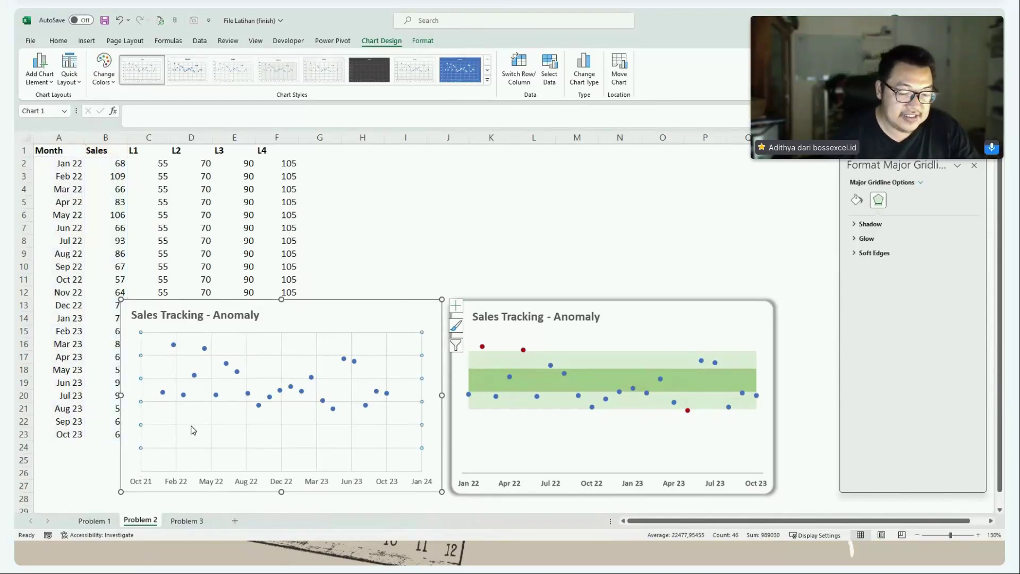
pyautogui.press('Delete')
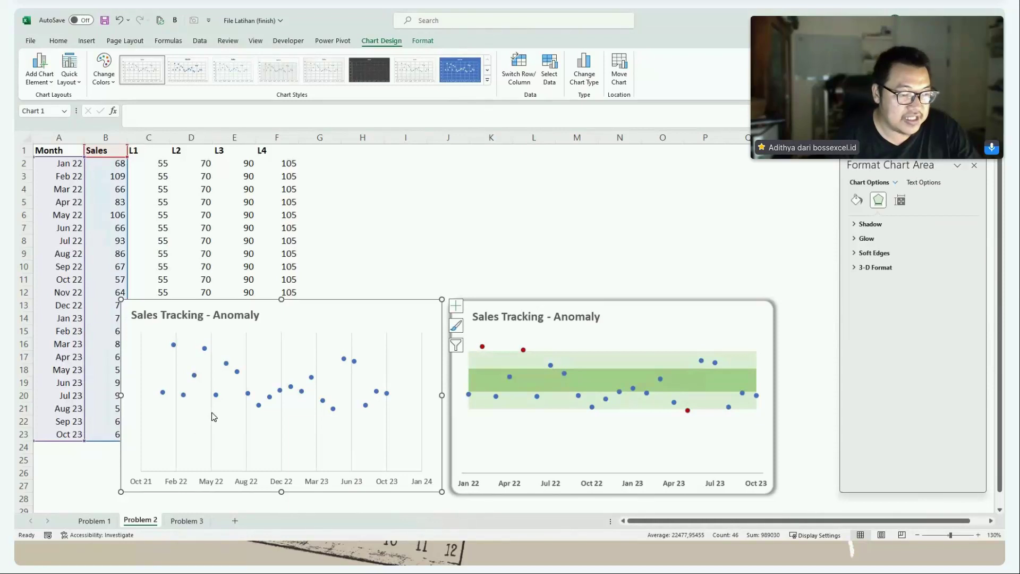
pyautogui.click(212, 416)
pyautogui.press('Delete')
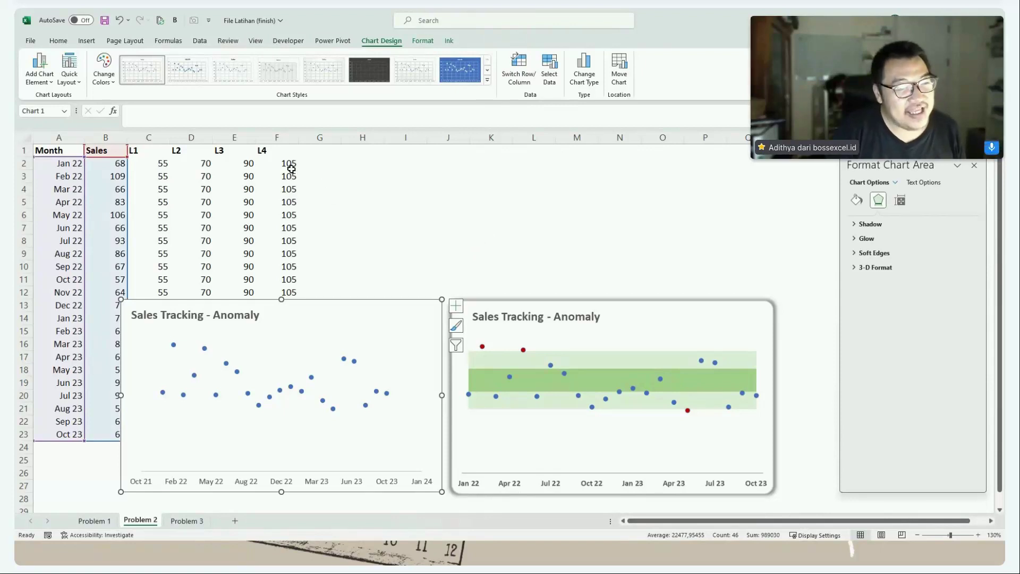
# - Circle the L4 header in yellow and draw a yellow-shaded rectangle annotation above the reference chart
pyautogui.click(268, 148)
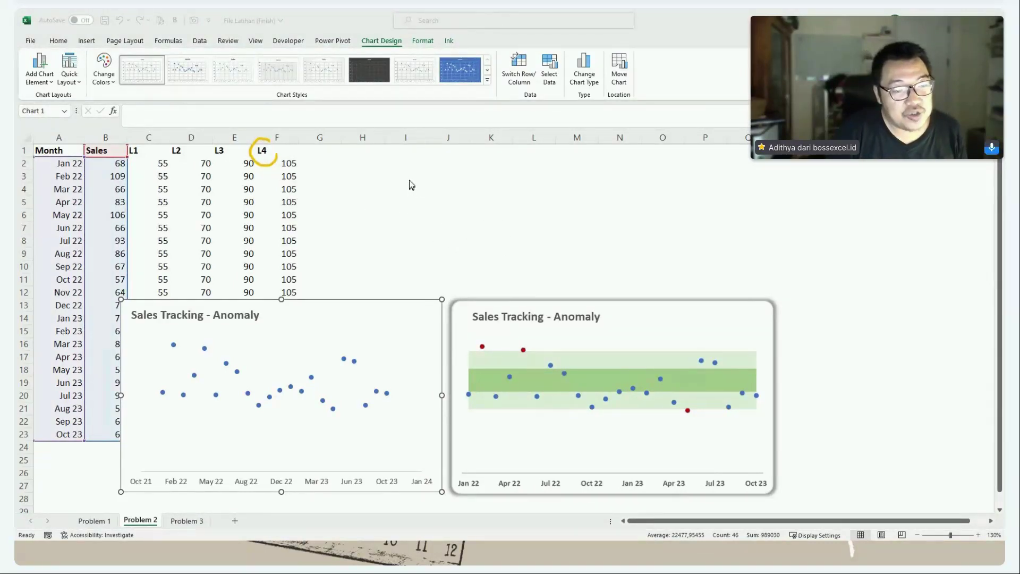
pyautogui.moveTo(412, 180)
pyautogui.mouseDown()
pyautogui.moveTo(442, 243)
pyautogui.moveTo(566, 254)
pyautogui.mouseUp()
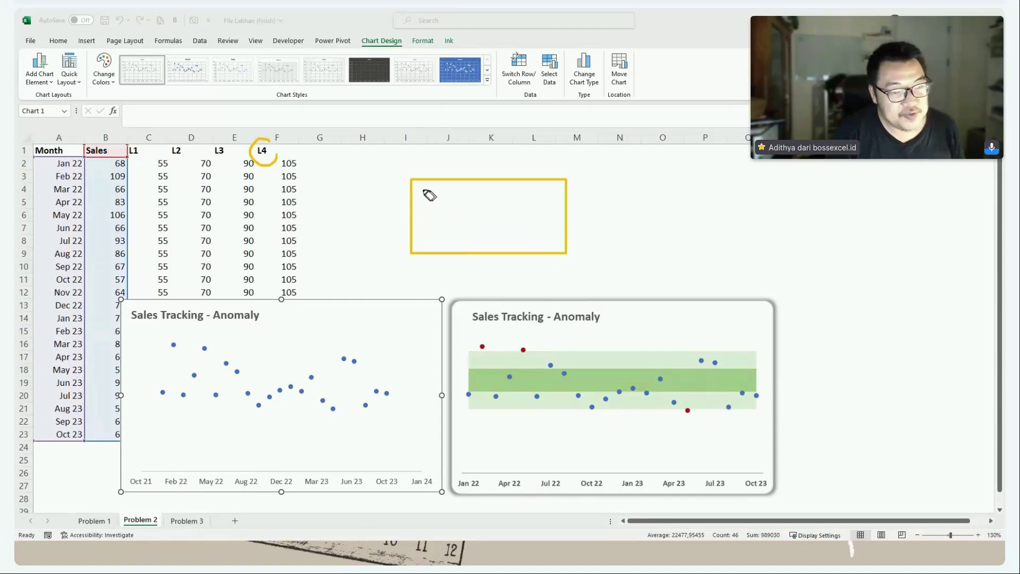
pyautogui.moveTo(423, 190)
pyautogui.mouseDown()
pyautogui.moveTo(428, 237)
pyautogui.moveTo(451, 251)
pyautogui.moveTo(533, 244)
pyautogui.moveTo(562, 254)
pyautogui.mouseUp()
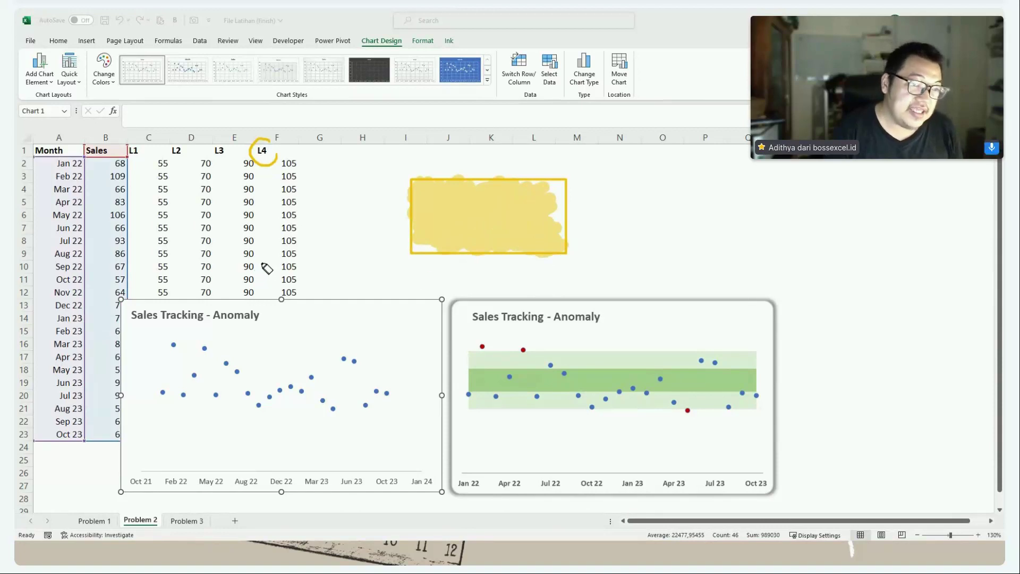
# - Circle the L3 header in green, overlay a shorter green-shaded rectangle on the yellow one, and draw arrows from both to the reference chart's bands
pyautogui.moveTo(237, 145); pyautogui.dragTo(237, 160)
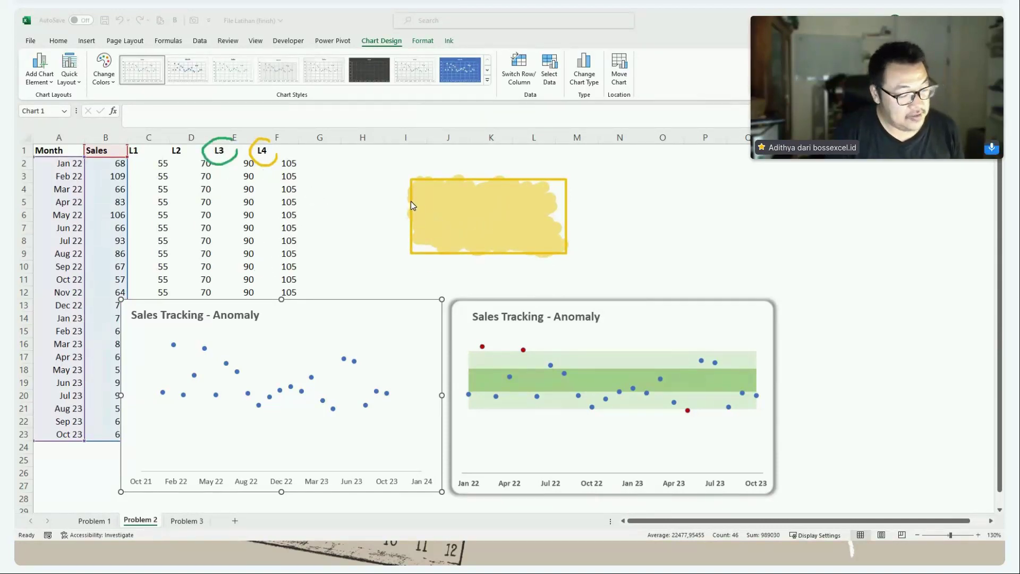
pyautogui.moveTo(413, 198)
pyautogui.mouseDown()
pyautogui.moveTo(425, 242)
pyautogui.moveTo(566, 254)
pyautogui.mouseUp()
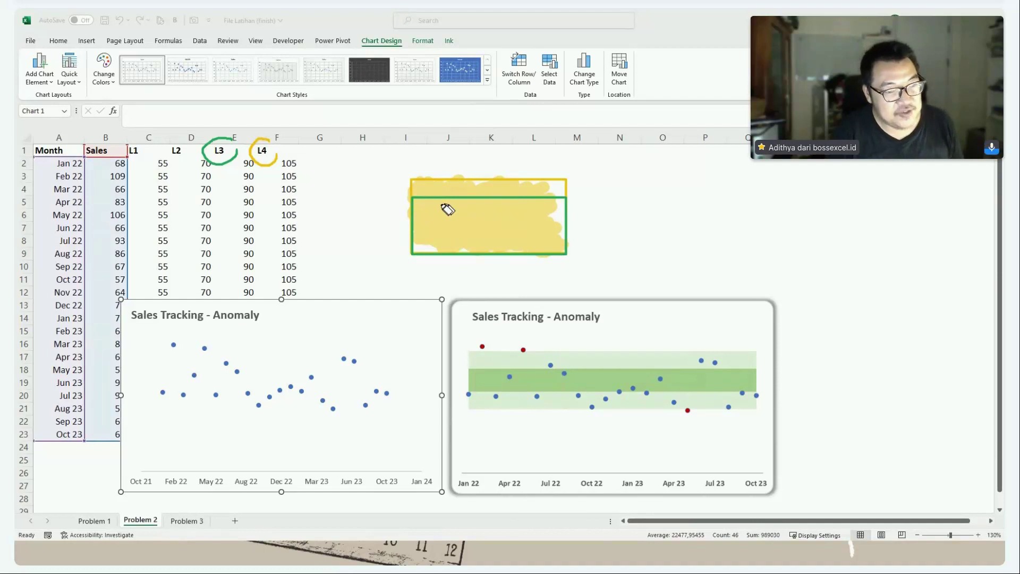
pyautogui.moveTo(426, 204)
pyautogui.mouseDown()
pyautogui.moveTo(423, 236)
pyautogui.moveTo(533, 210)
pyautogui.moveTo(524, 245)
pyautogui.moveTo(557, 234)
pyautogui.moveTo(567, 242)
pyautogui.mouseUp()
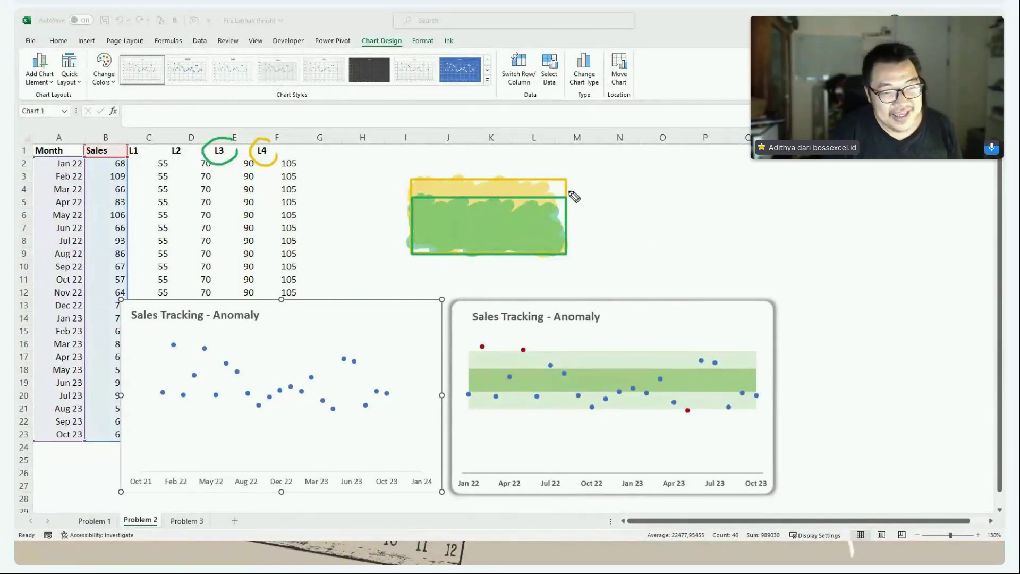
pyautogui.moveTo(570, 187)
pyautogui.mouseDown()
pyautogui.moveTo(616, 242)
pyautogui.moveTo(603, 351)
pyautogui.mouseUp()
pyautogui.moveTo(570, 209)
pyautogui.mouseDown()
pyautogui.moveTo(614, 246)
pyautogui.moveTo(627, 340)
pyautogui.moveTo(600, 383)
pyautogui.moveTo(615, 377)
pyautogui.mouseUp()
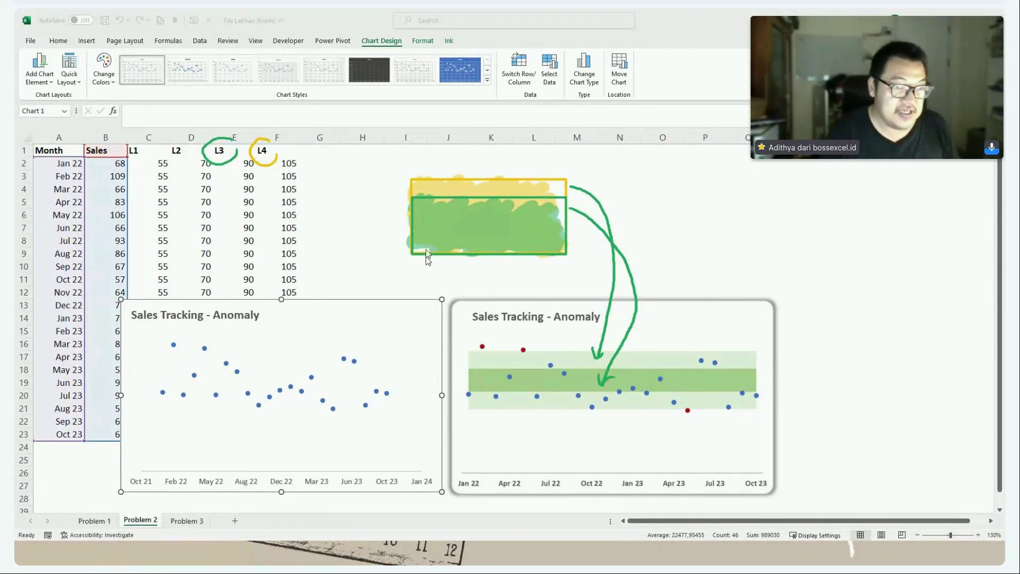
# - Overlay a shorter yellow-outlined, brown-shaded rectangle with a red arrow to the reference chart's lower band, and a still shorter red-outlined, blue-shaded rectangle
pyautogui.moveTo(410, 218)
pyautogui.mouseDown()
pyautogui.moveTo(423, 247)
pyautogui.moveTo(558, 255)
pyautogui.mouseUp()
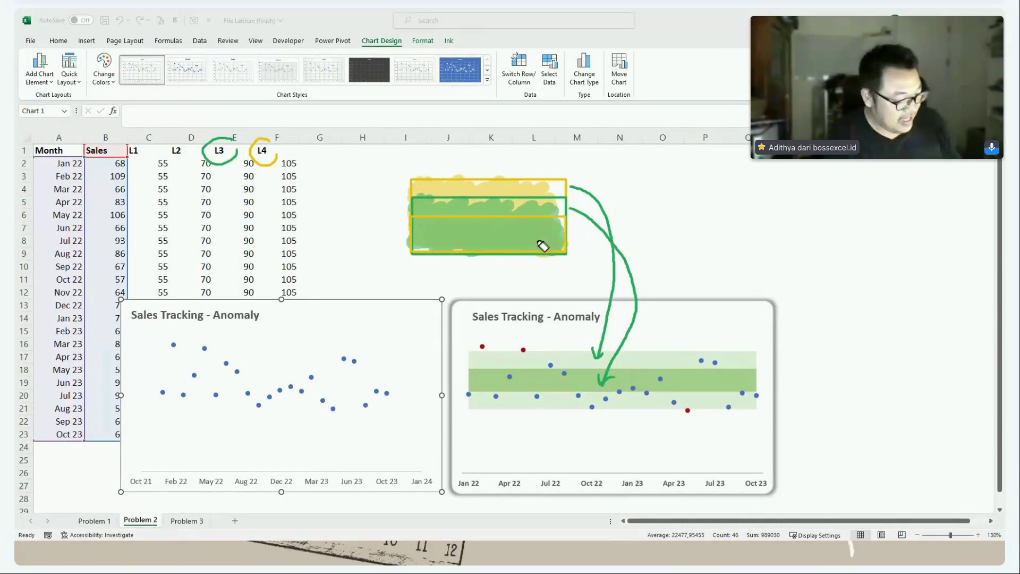
pyautogui.moveTo(428, 227)
pyautogui.mouseDown()
pyautogui.moveTo(558, 234)
pyautogui.moveTo(561, 243)
pyautogui.mouseUp()
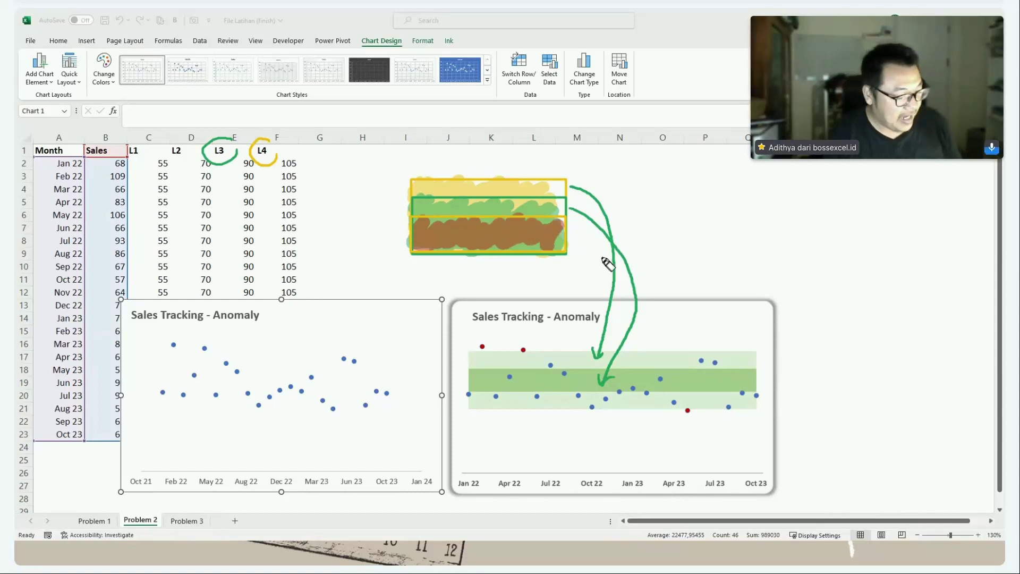
pyautogui.moveTo(470, 255)
pyautogui.mouseDown()
pyautogui.moveTo(447, 306)
pyautogui.moveTo(464, 402)
pyautogui.mouseUp()
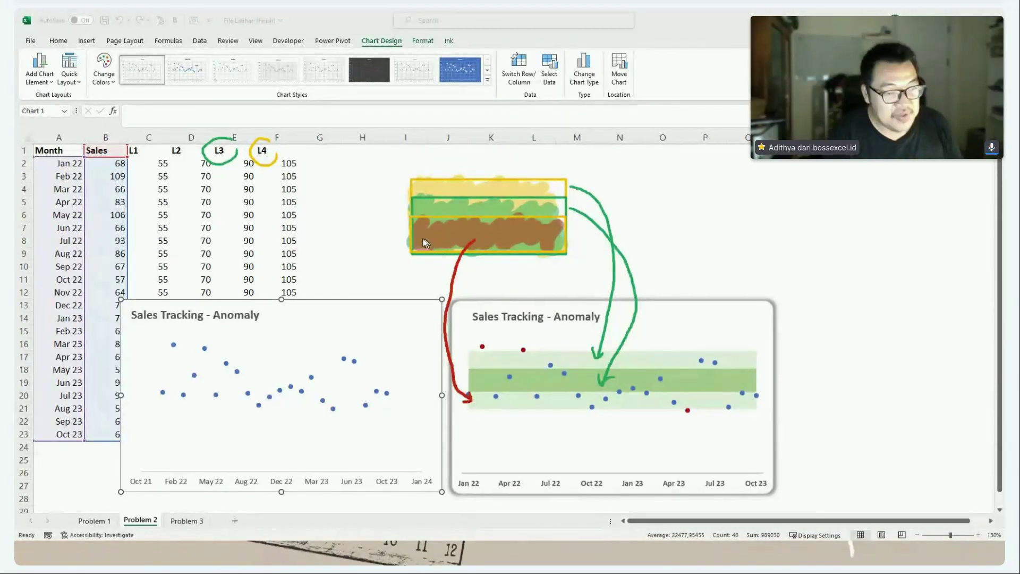
pyautogui.moveTo(412, 231)
pyautogui.mouseDown()
pyautogui.moveTo(431, 243)
pyautogui.moveTo(565, 255)
pyautogui.mouseUp()
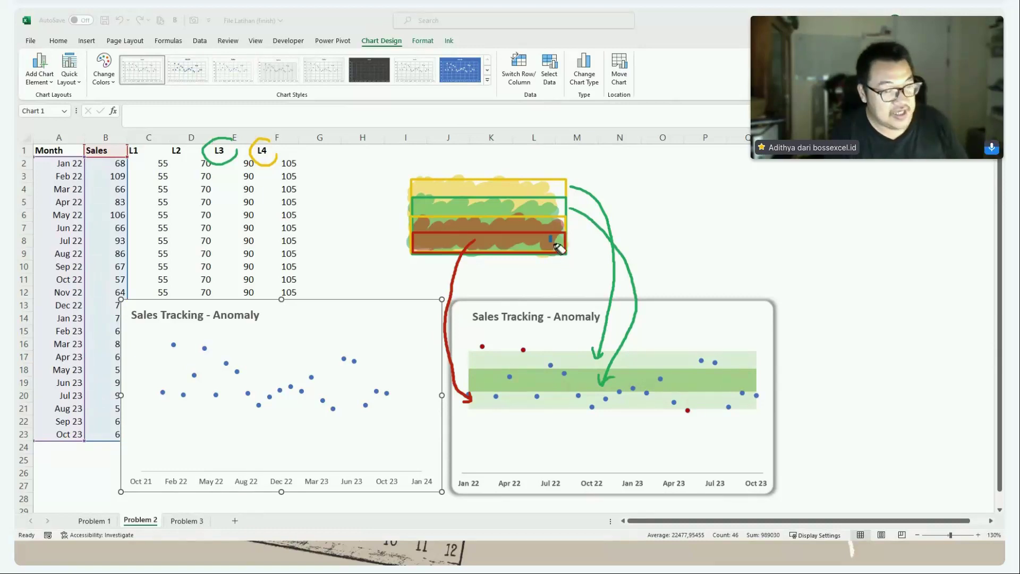
pyautogui.moveTo(553, 244)
pyautogui.mouseDown()
pyautogui.moveTo(420, 249)
pyautogui.moveTo(445, 259)
pyautogui.mouseUp()
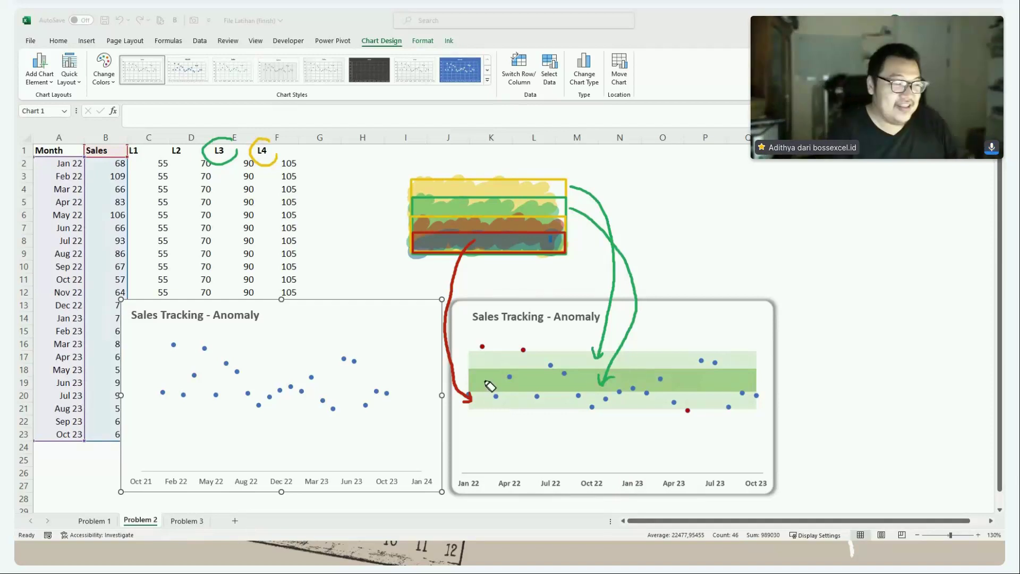
# - Copy the L1 column with its header and paste it into the Sales Tracking - Anomaly scatter chart as a new series
pyautogui.moveTo(148, 152); pyautogui.dragTo(136, 433)
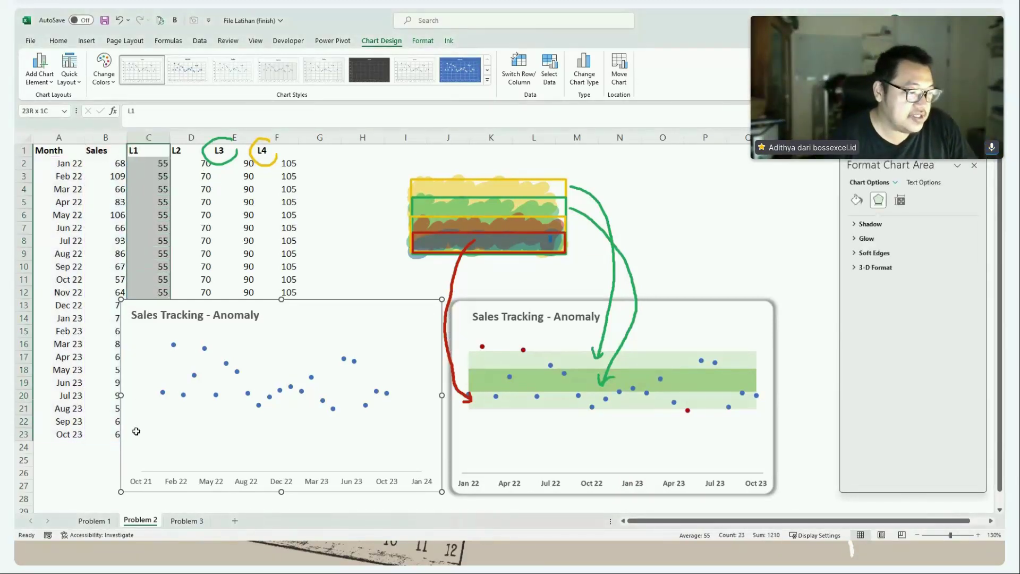
pyautogui.hotkey('ctrl', 'c')
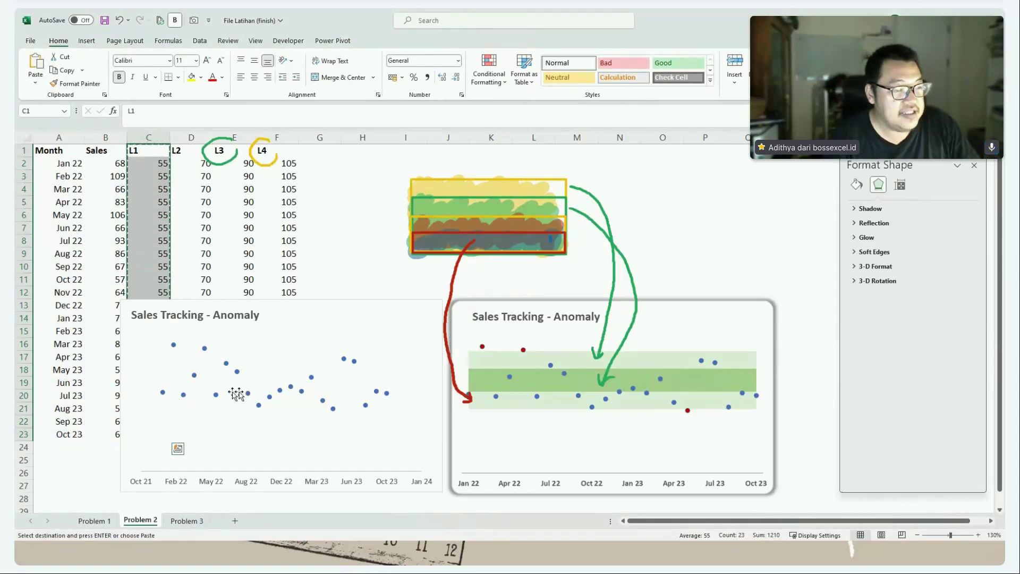
pyautogui.click(274, 375)
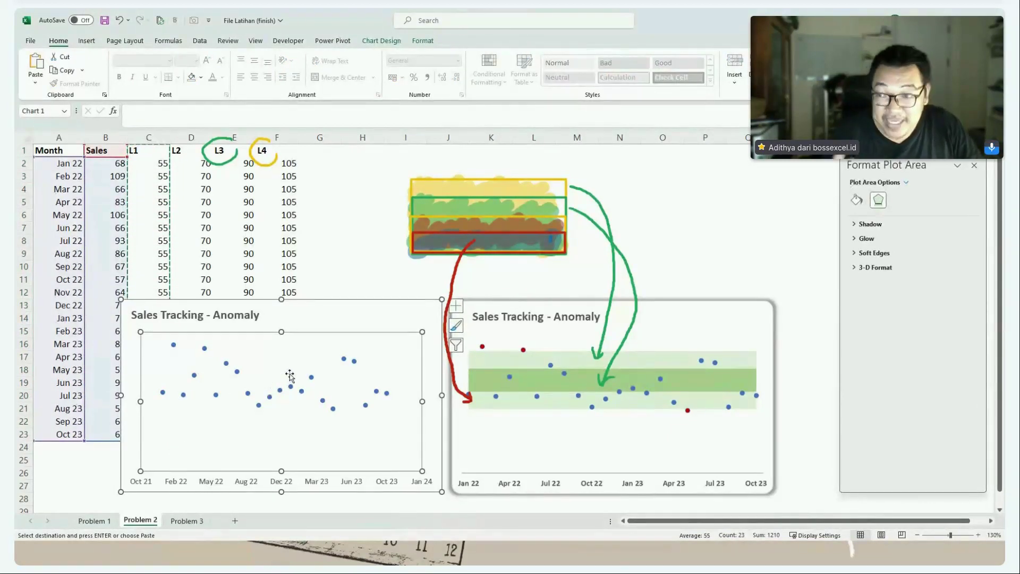
pyautogui.hotkey('ctrl', 'v')
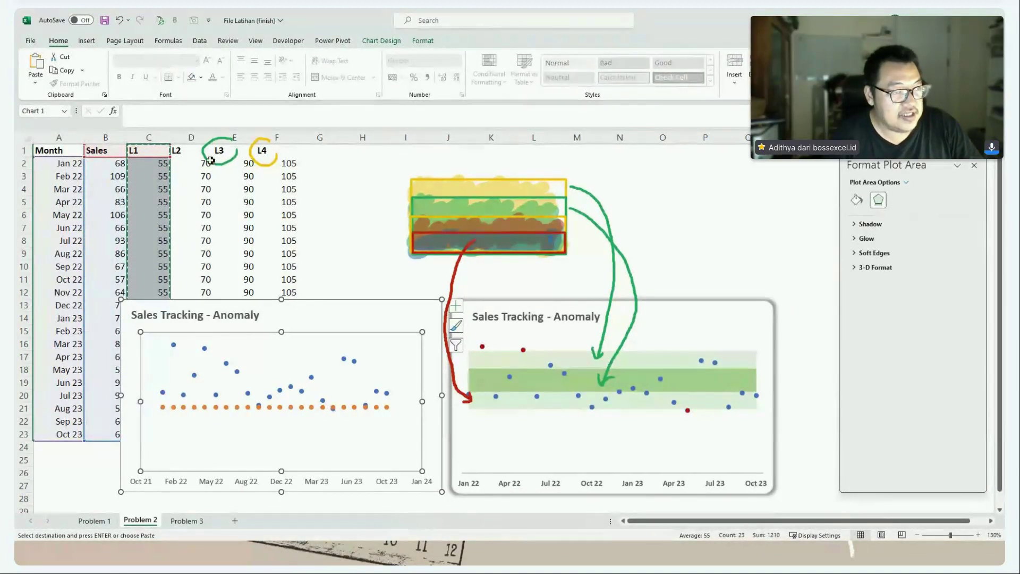
# - Copy the L2, L3 and L4 columns with their headers and paste them into the same scatter chart as additional series
pyautogui.moveTo(178, 151); pyautogui.dragTo(273, 423)
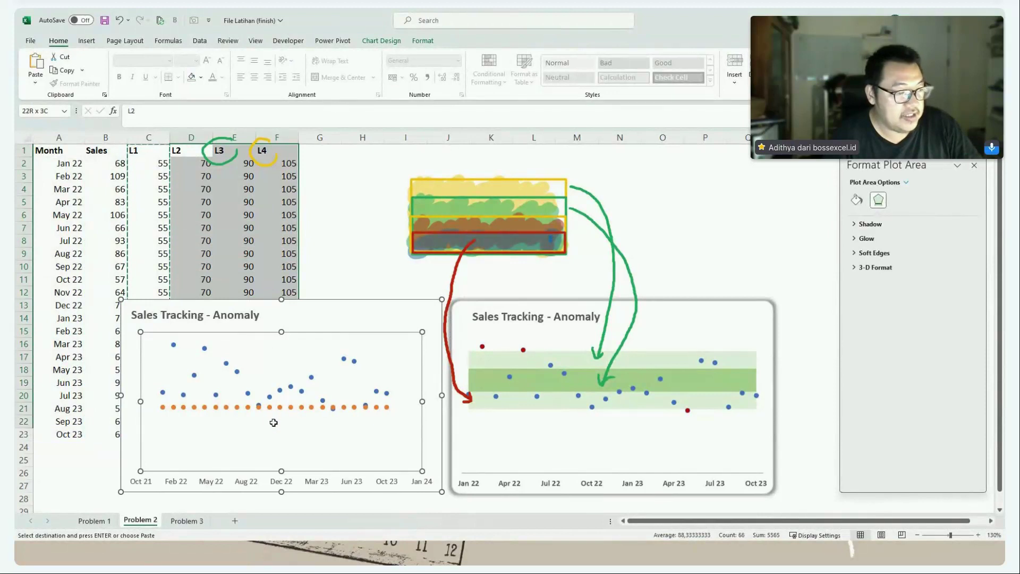
pyautogui.hotkey('ctrl', 'c')
pyautogui.hotkey('ctrl', 'v')
pyautogui.click(280, 431)
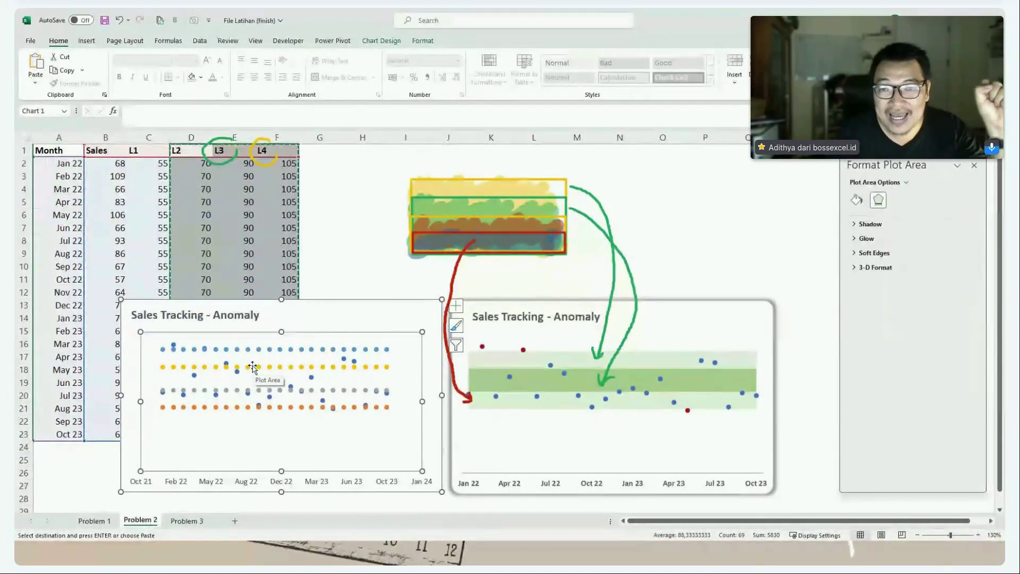
# - Change the chart type to a custom Combo and set the Sales series to Scatter
pyautogui.rightClick(294, 431)
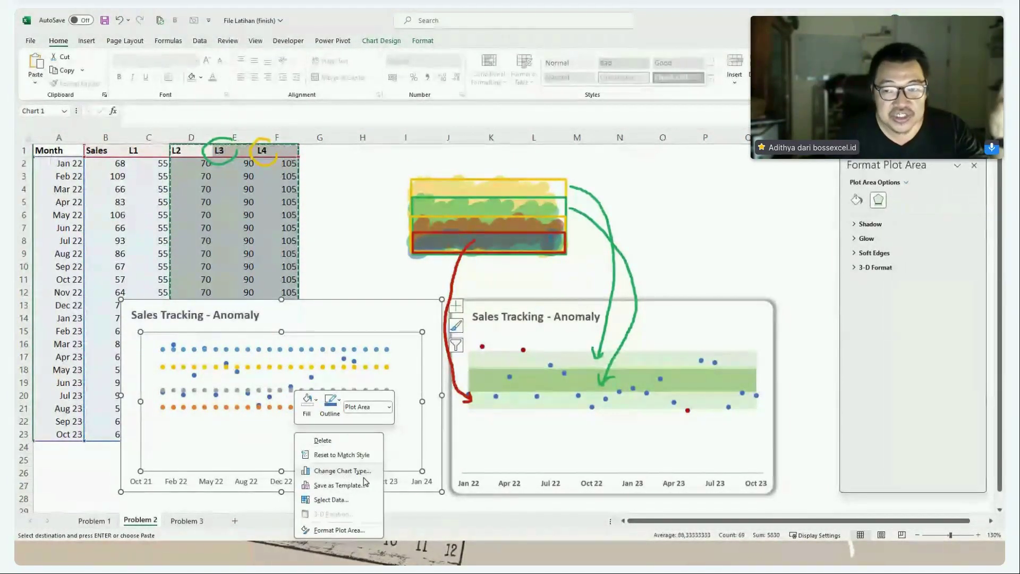
pyautogui.click(341, 470)
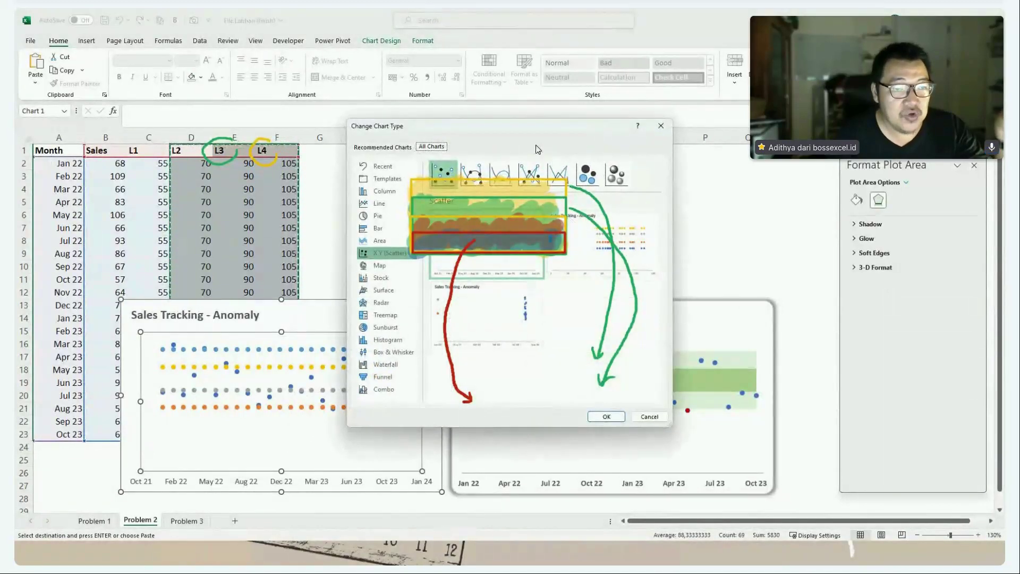
pyautogui.moveTo(565, 137)
pyautogui.mouseDown()
pyautogui.moveTo(683, 150)
pyautogui.moveTo(827, 140)
pyautogui.mouseUp()
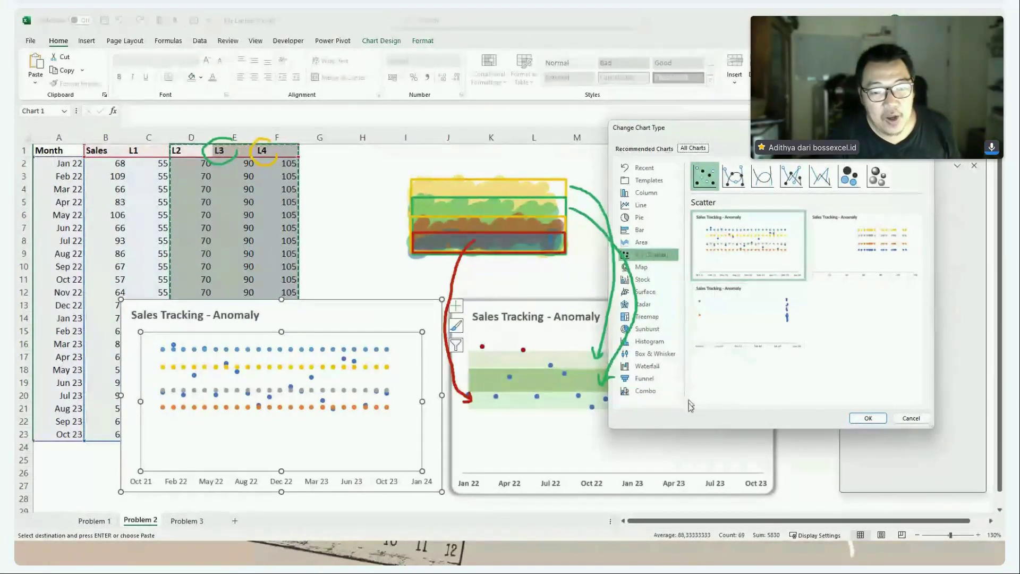
pyautogui.click(646, 391)
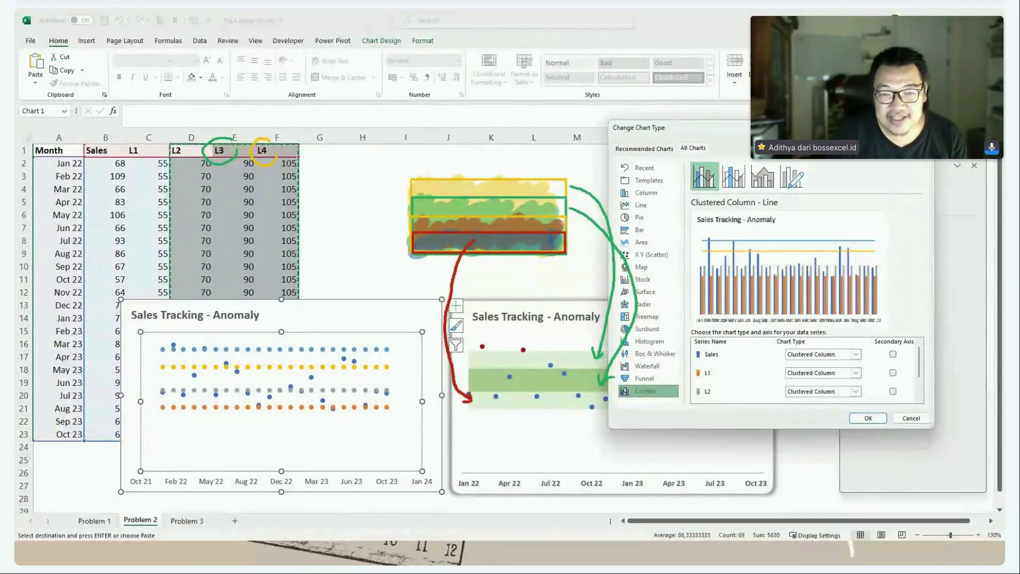
pyautogui.moveTo(879, 128); pyautogui.dragTo(879, 98)
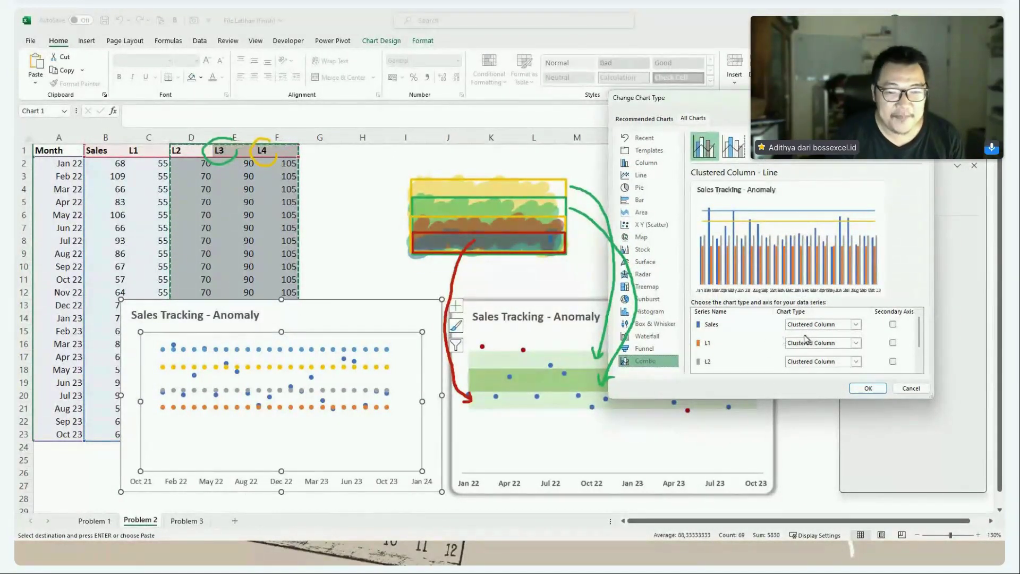
pyautogui.click(852, 326)
pyautogui.scroll(-5, 822, 285)
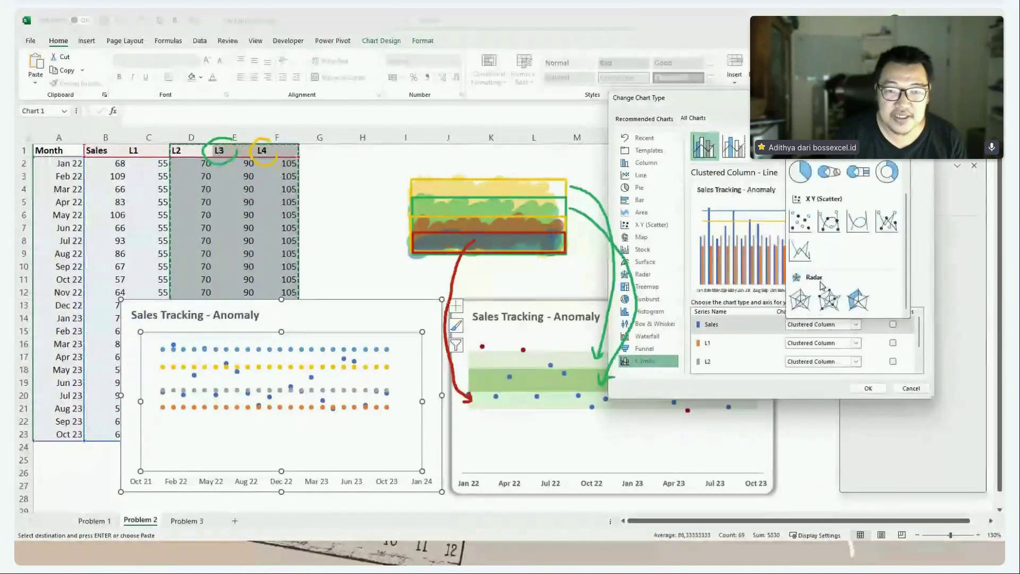
pyautogui.click(800, 221)
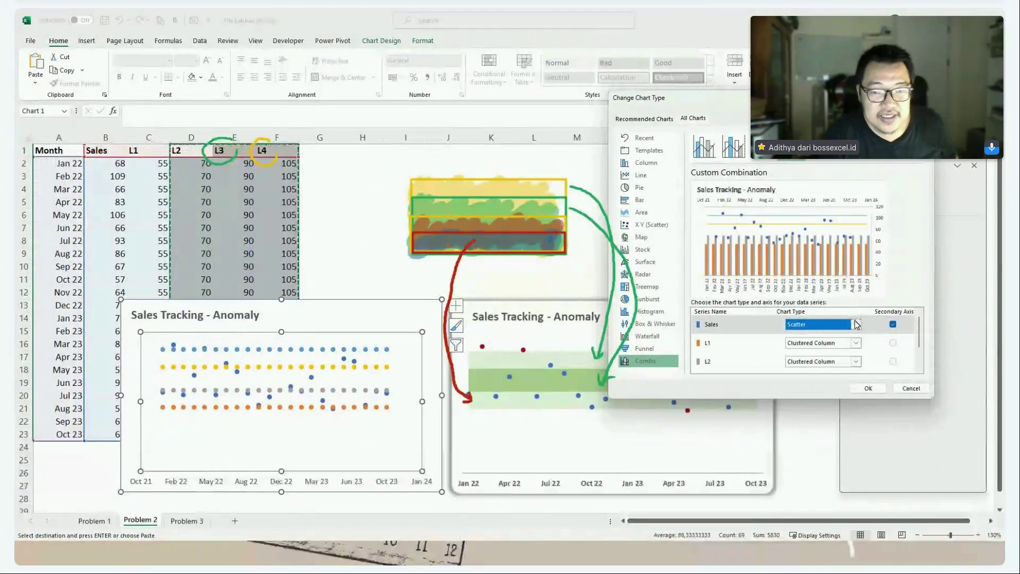
# - Set the L4 and L3 series to the Area chart type and open the chart type choices for L2
pyautogui.scroll(-2, 857, 359)
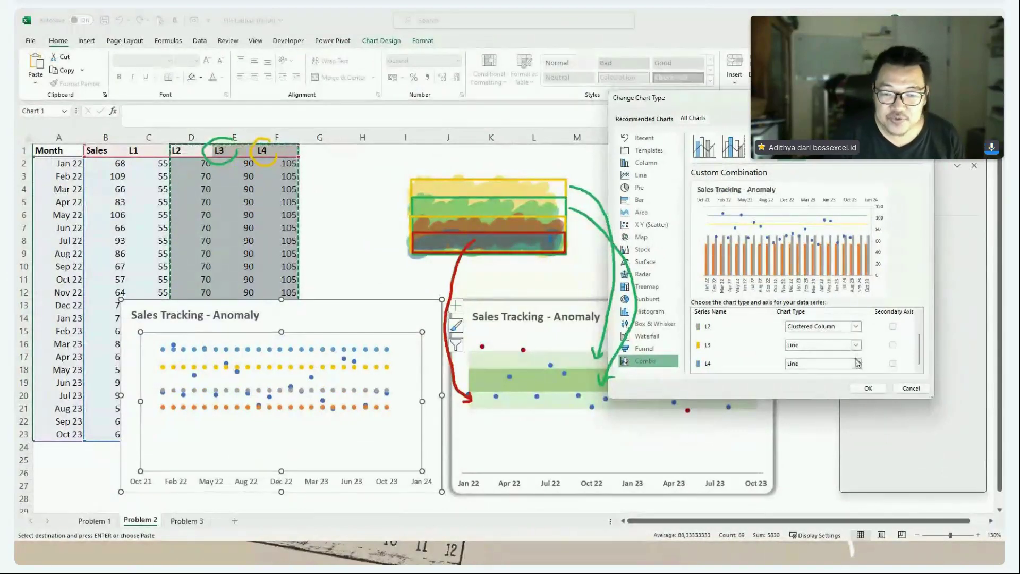
pyautogui.click(856, 363)
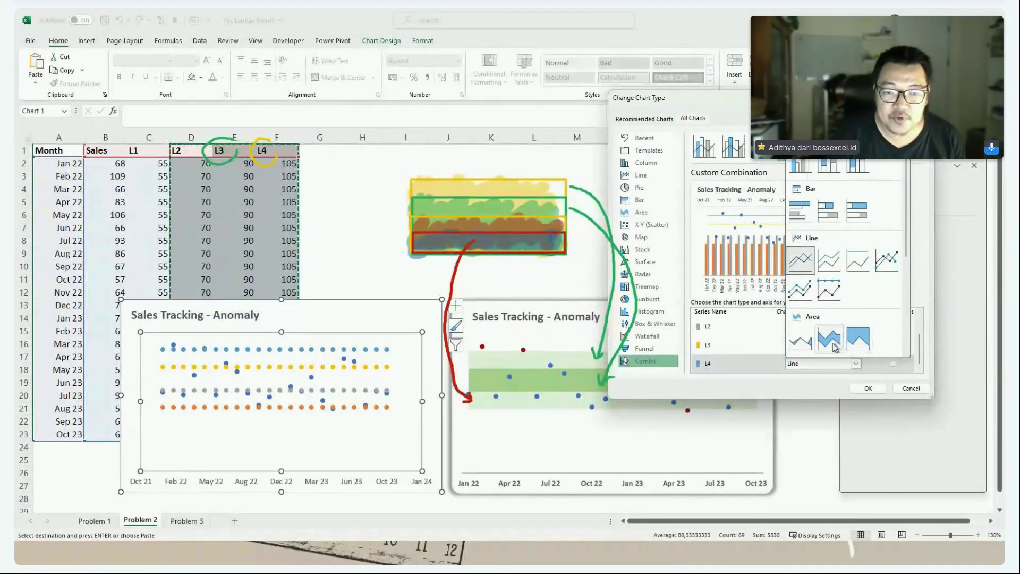
pyautogui.click(801, 339)
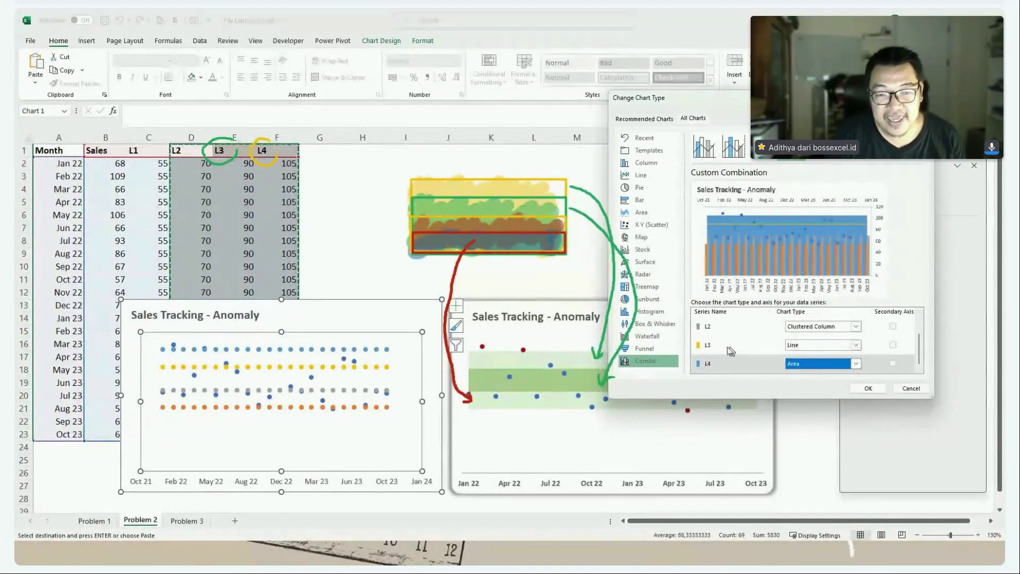
pyautogui.click(856, 347)
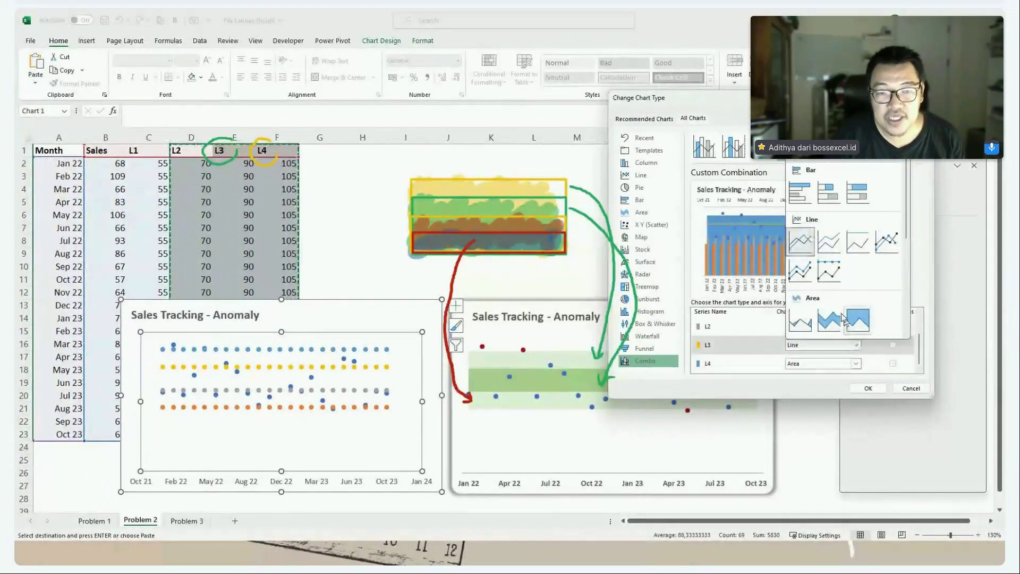
pyautogui.click(808, 316)
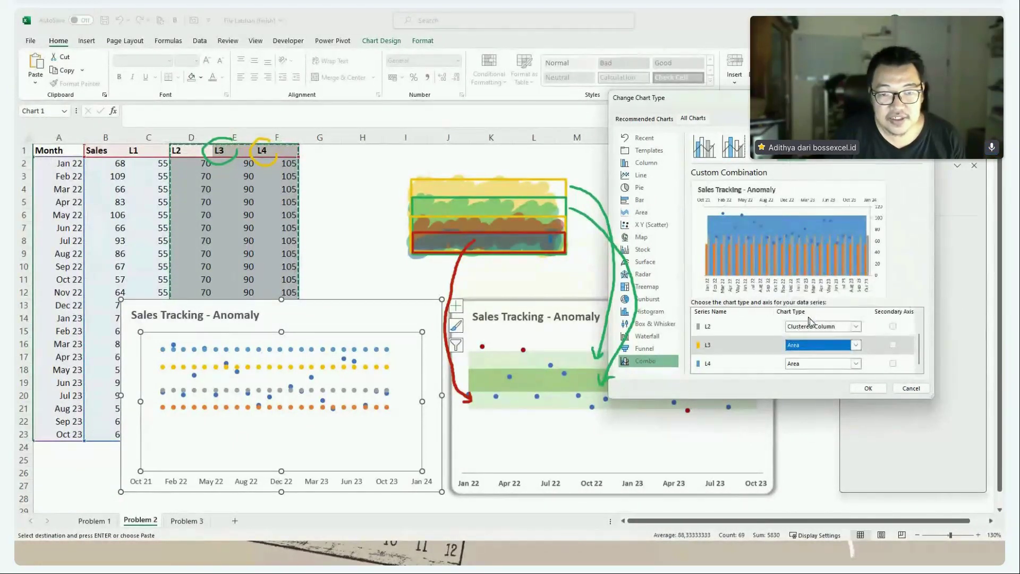
pyautogui.click(856, 326)
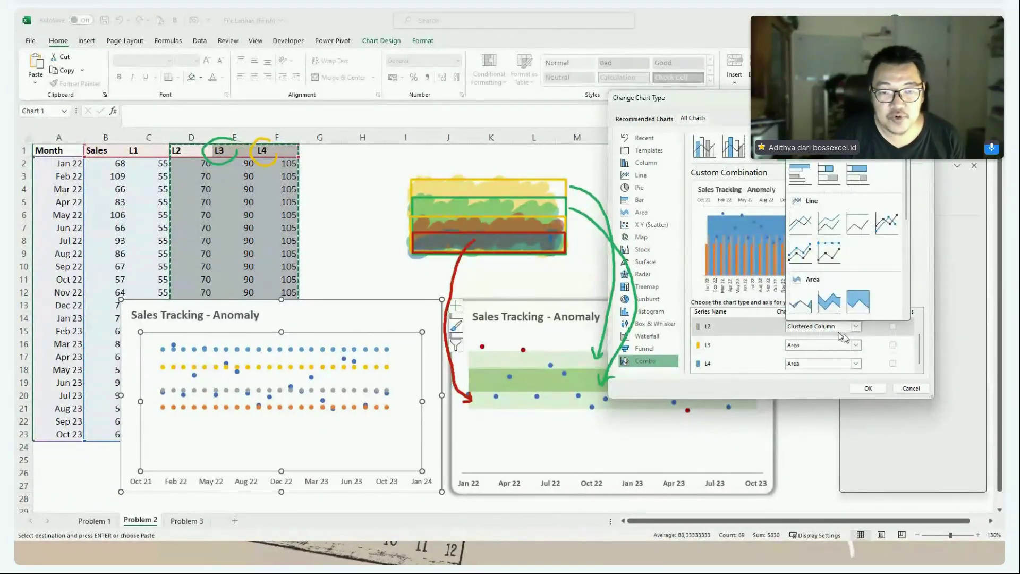
# - Change the L2 and L1 series of the combo chart to the Area chart type and apply the change
pyautogui.click(811, 307)
pyautogui.scroll(1, 840, 339)
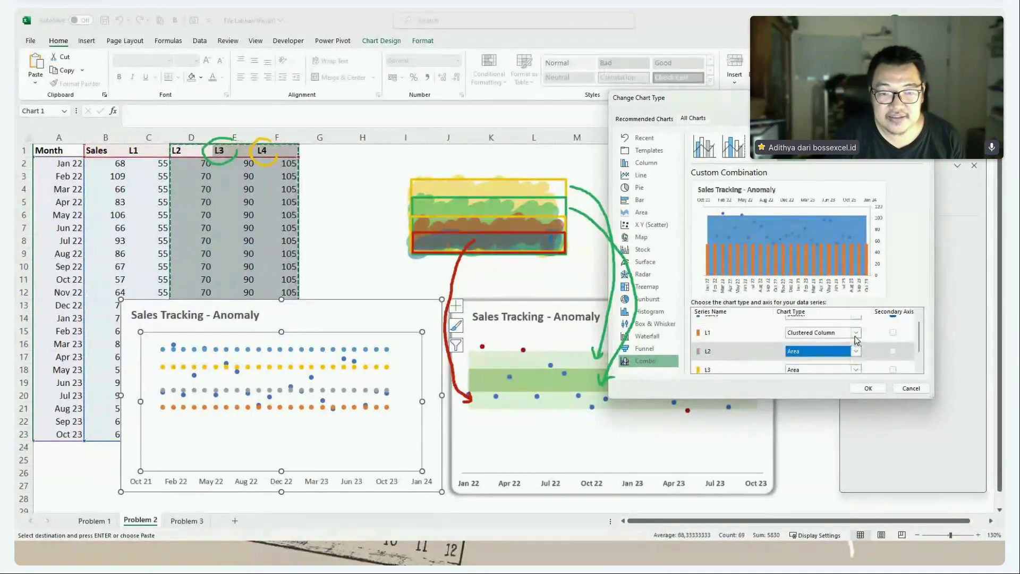
pyautogui.click(856, 332)
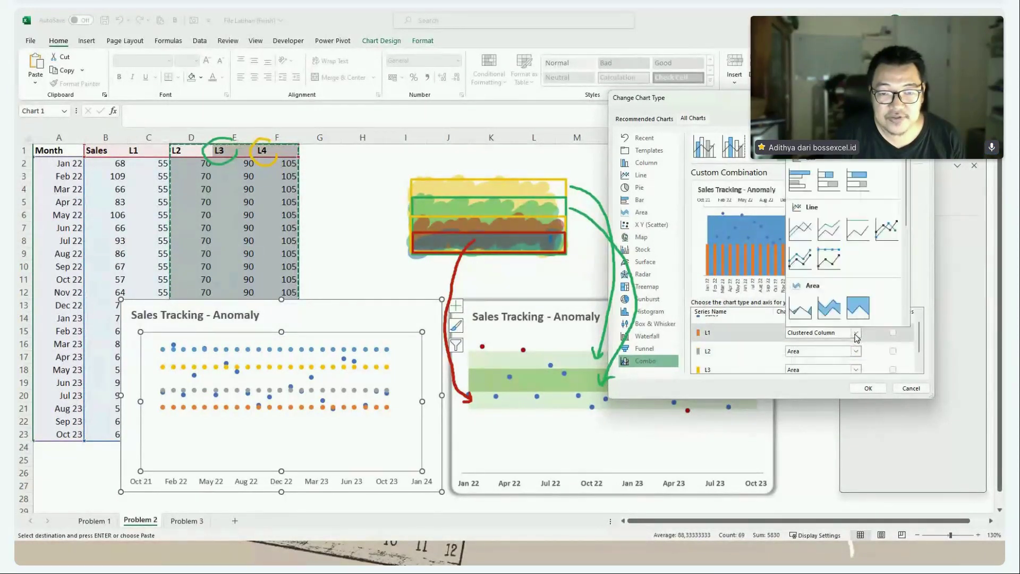
pyautogui.click(802, 309)
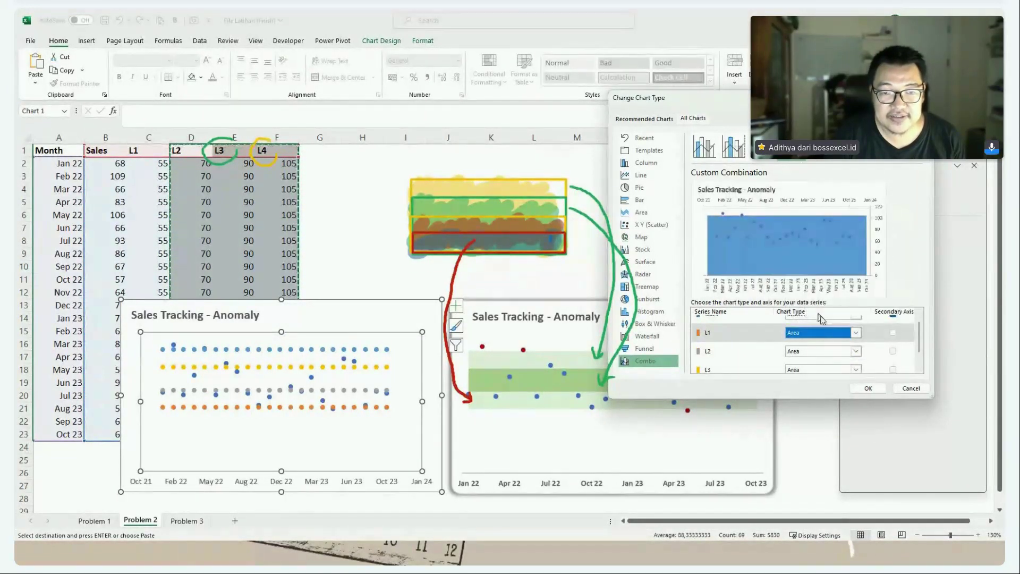
pyautogui.click(868, 388)
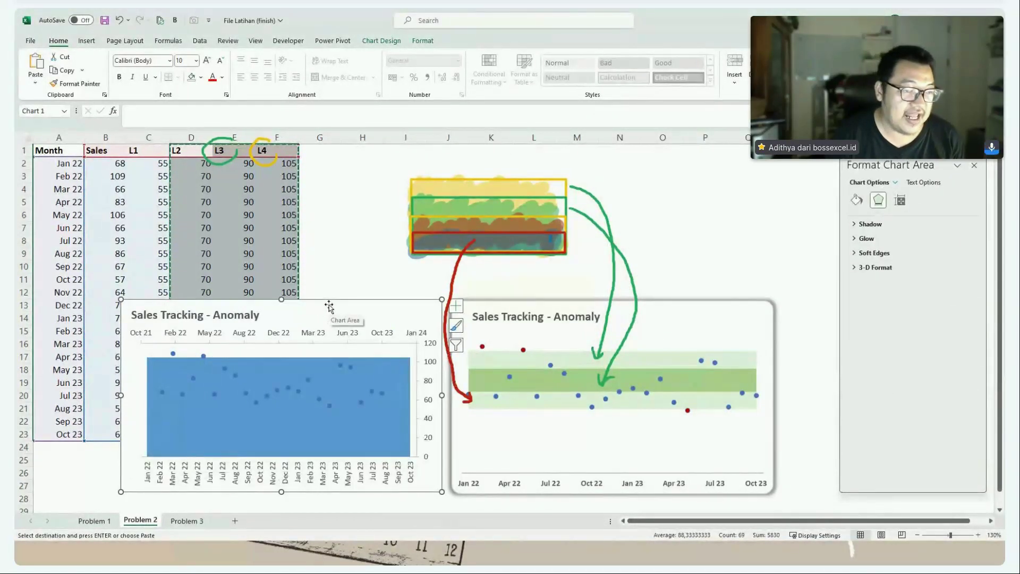
pyautogui.moveTo(329, 305); pyautogui.dragTo(312, 241)
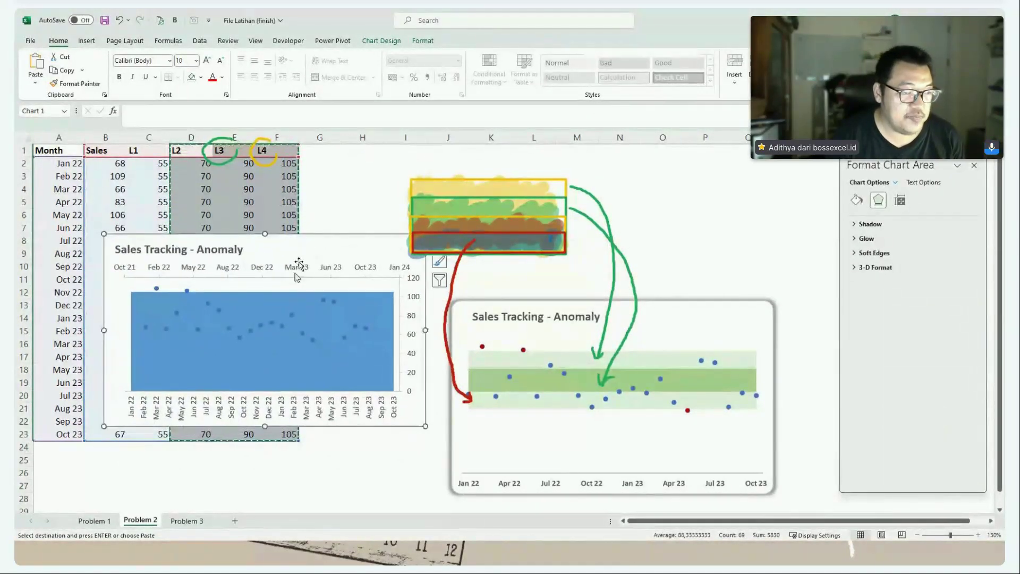
pyautogui.rightClick(365, 304)
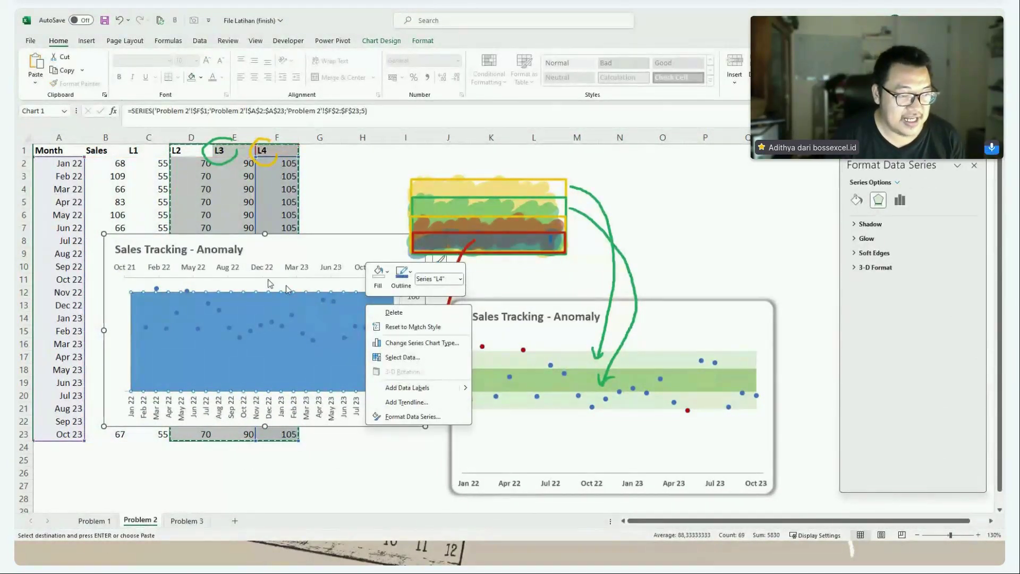
pyautogui.click(428, 358)
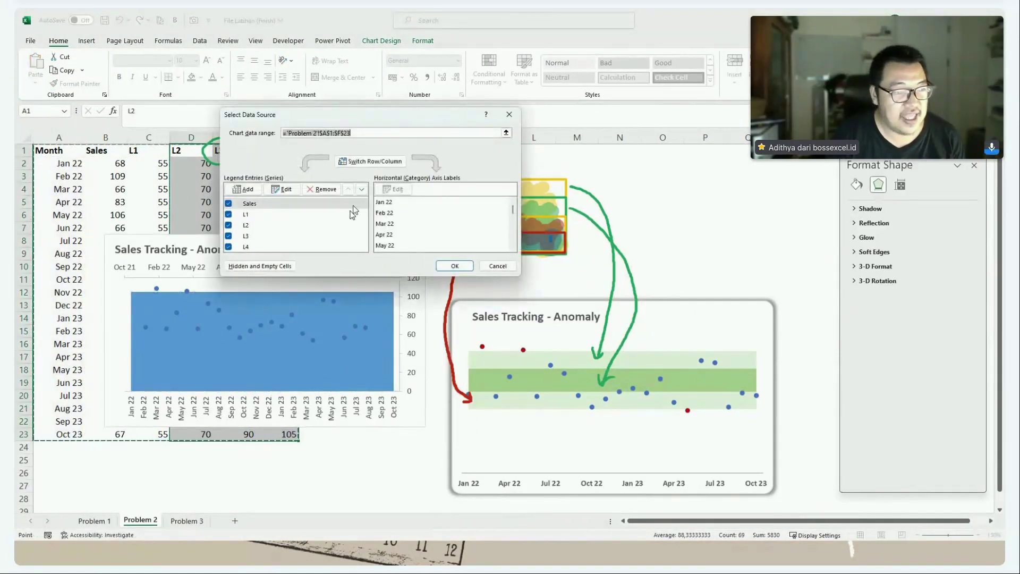
pyautogui.click(498, 265)
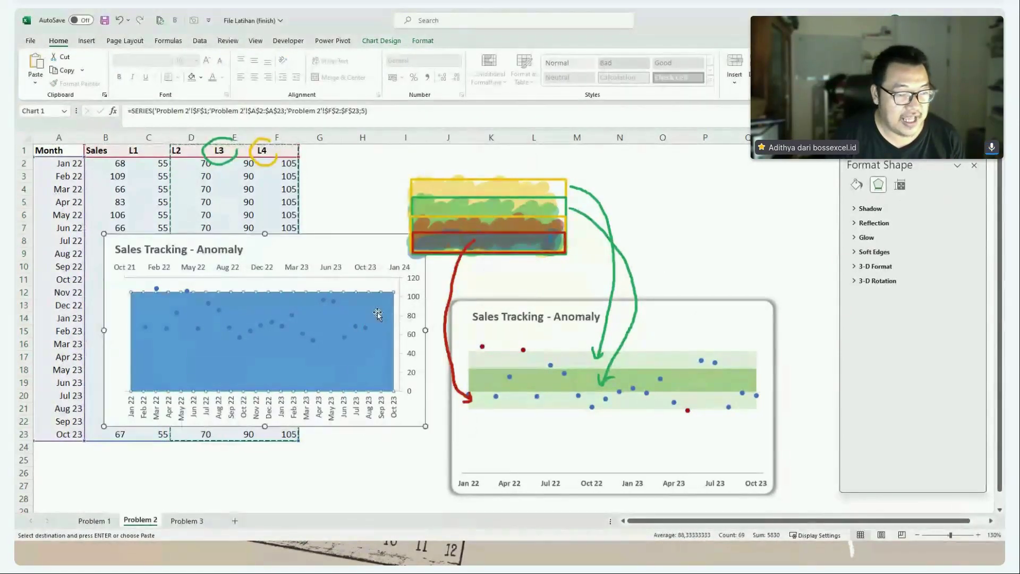
# - Take the Sales scatter series off the secondary axis in the combo chart's type settings and apply it
pyautogui.rightClick(377, 312)
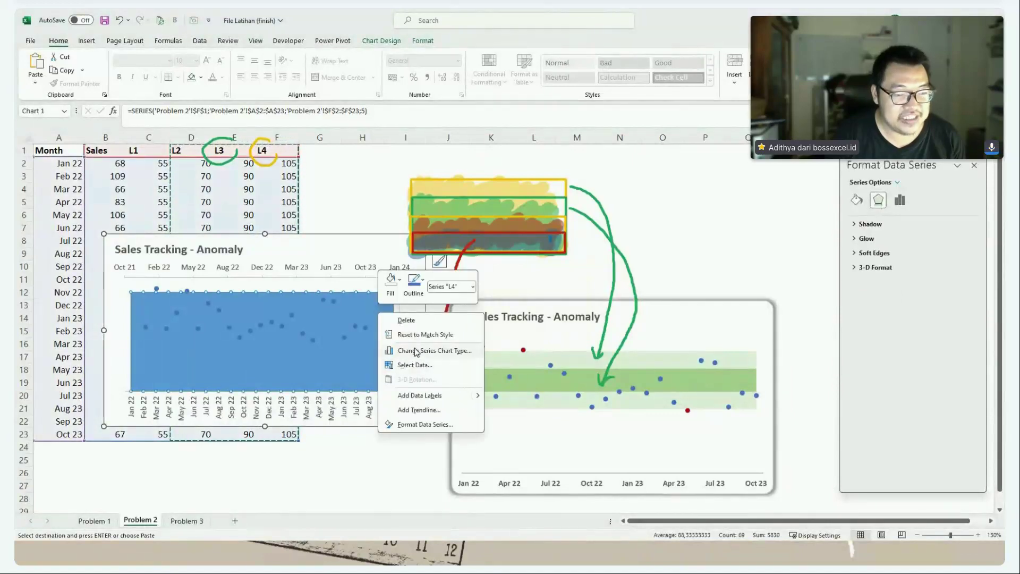
pyautogui.click(422, 348)
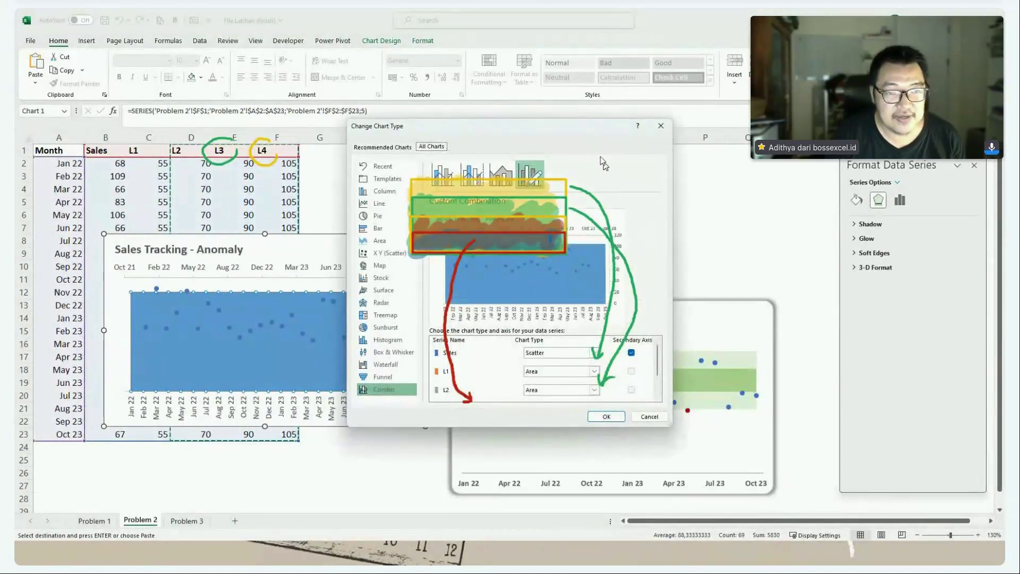
pyautogui.moveTo(596, 129); pyautogui.dragTo(733, 138)
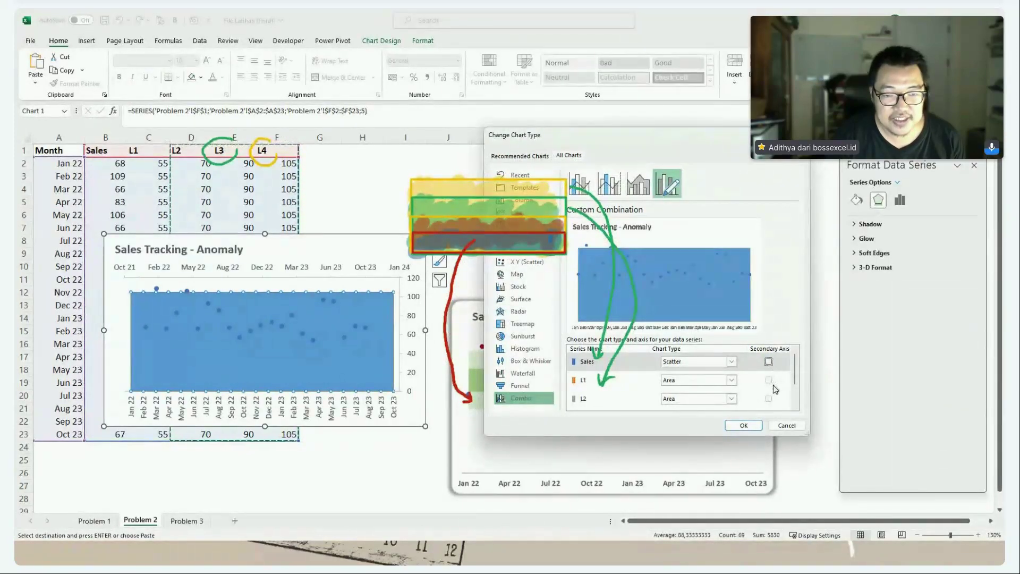
pyautogui.scroll(-1, 772, 385)
pyautogui.scroll(2, 773, 385)
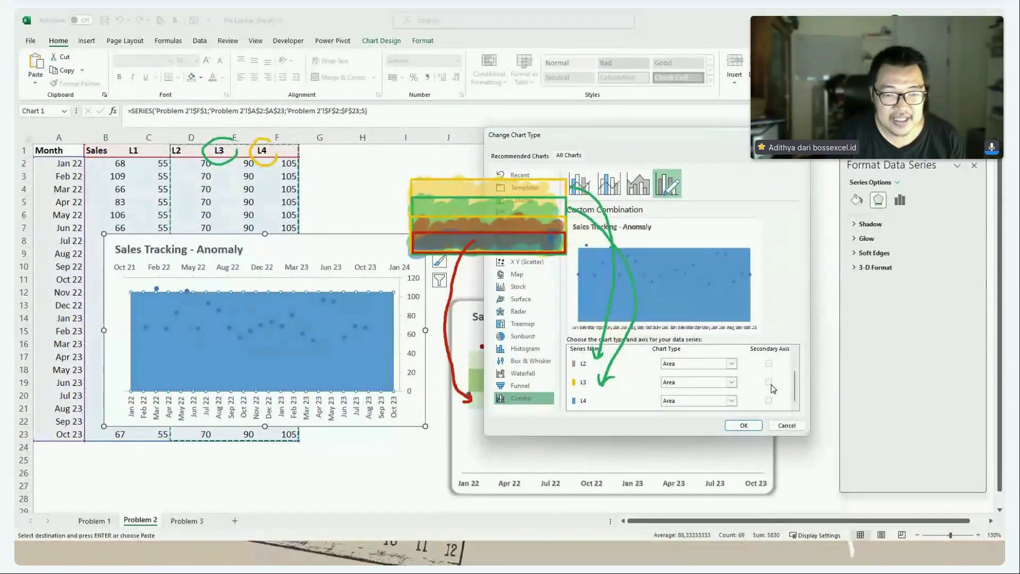
pyautogui.click(743, 425)
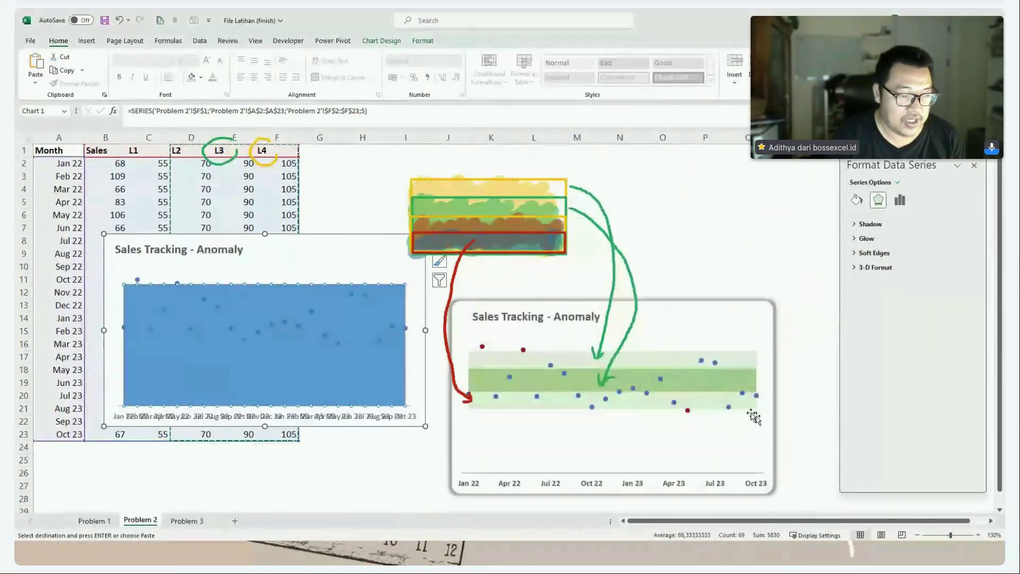
# - Edit the chart's source data and move the L1 series to the end of the series order, after L4
pyautogui.rightClick(313, 370)
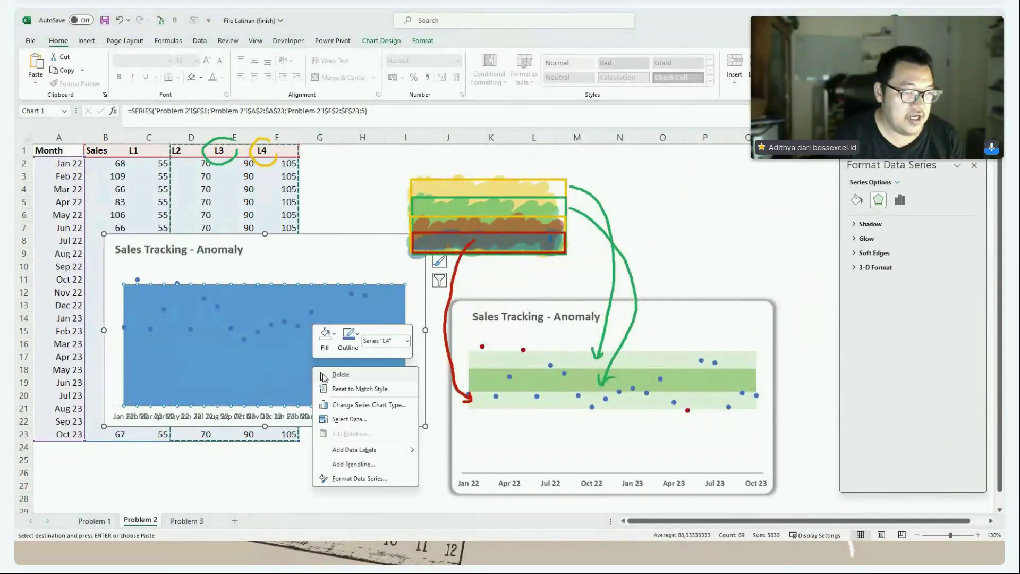
pyautogui.click(349, 419)
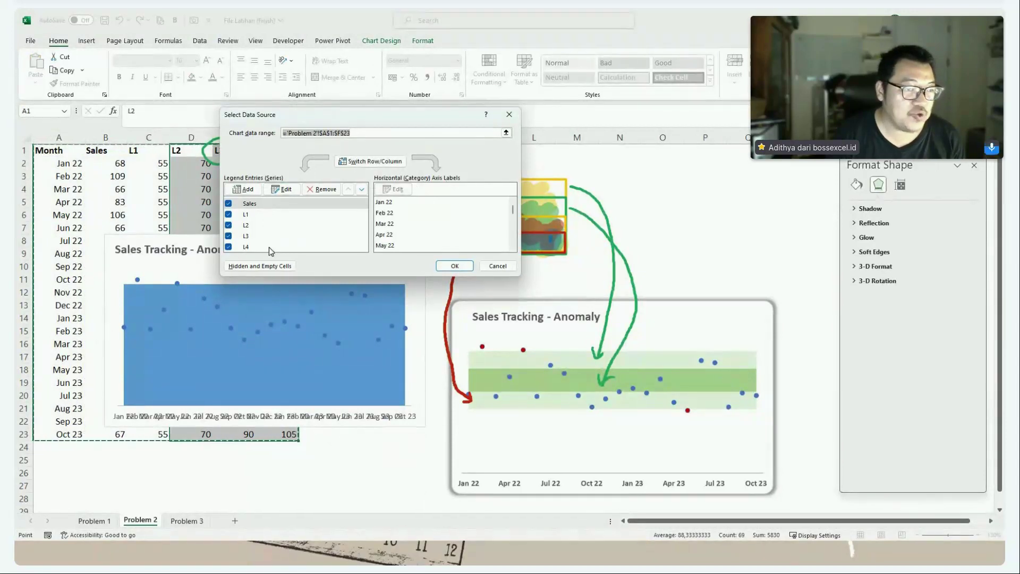
pyautogui.click(267, 216)
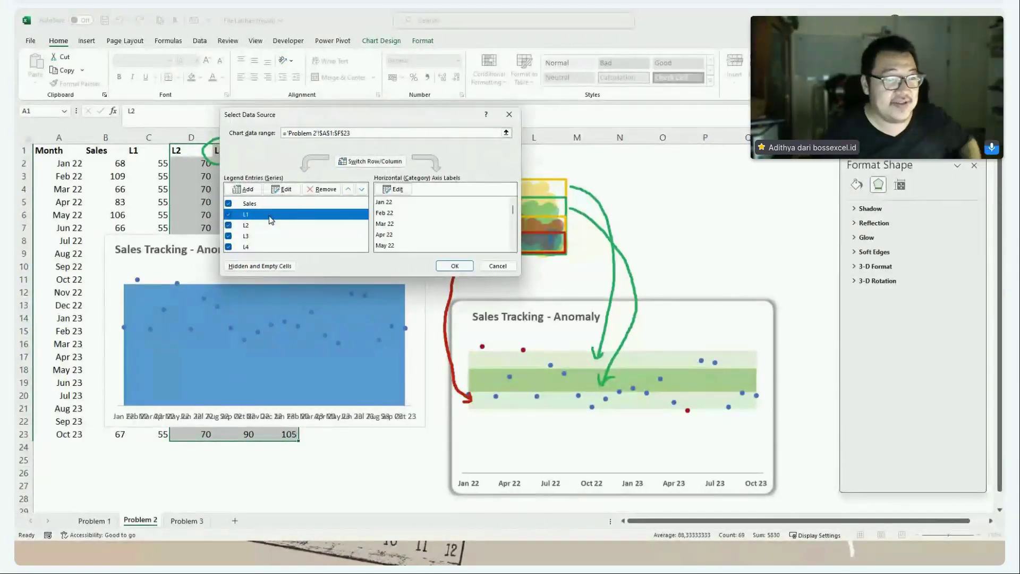
pyautogui.click(361, 189)
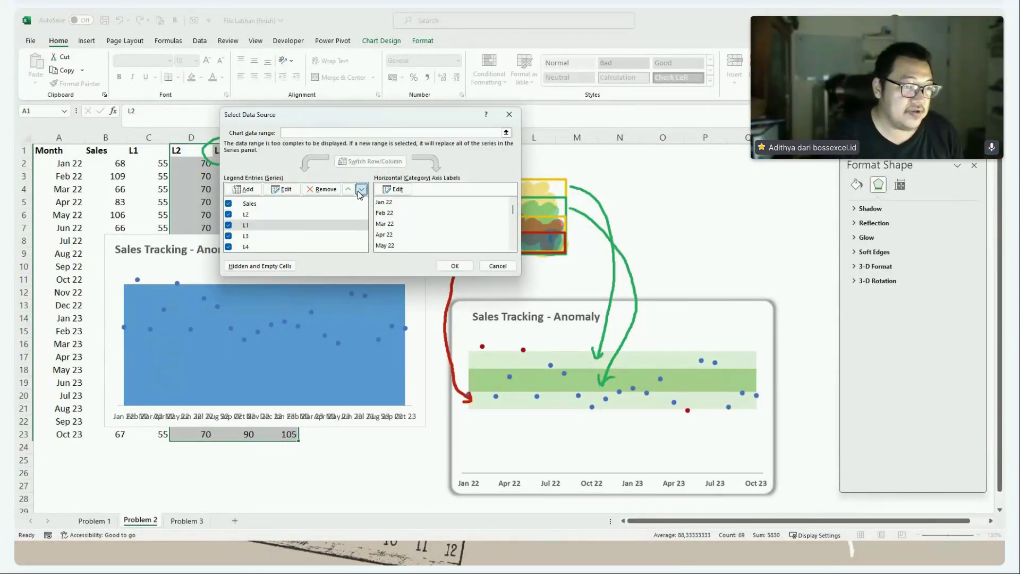
pyautogui.click(361, 189)
pyautogui.click(361, 189)
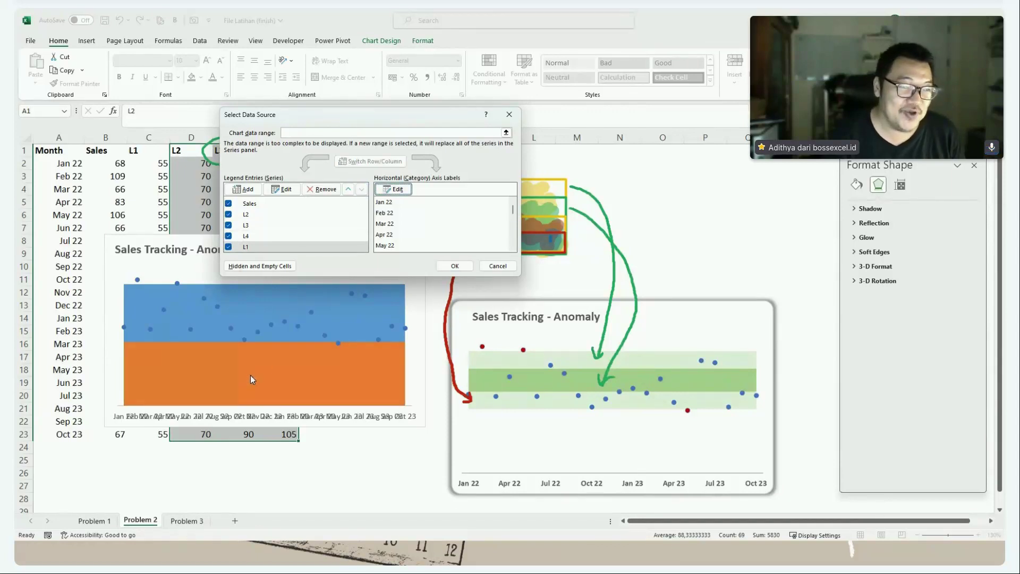
# - Reorder the series to Sales, L4, L3, L2, L1, apply it, and move the chart down beside the reference chart
pyautogui.click(262, 249)
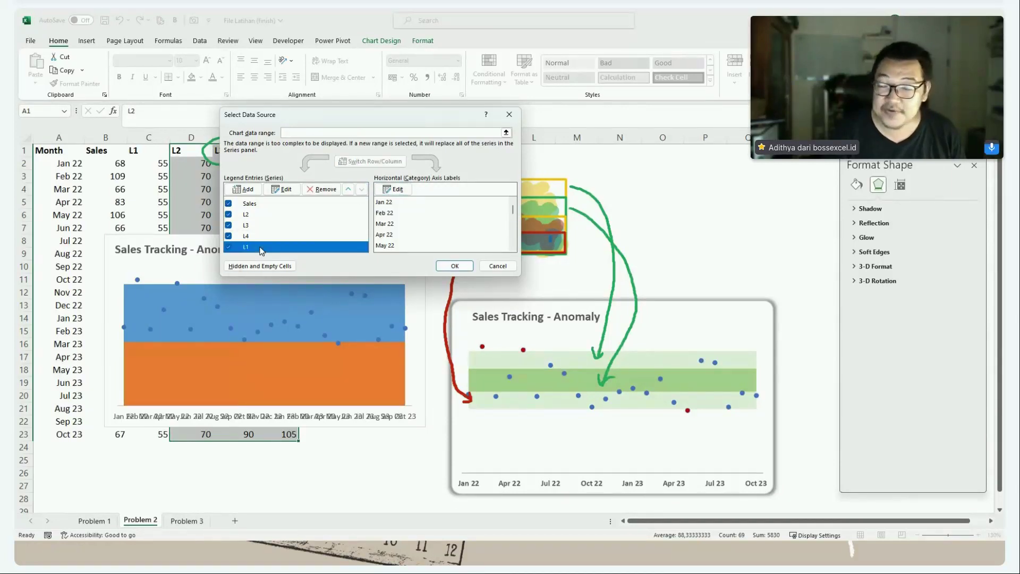
pyautogui.click(268, 215)
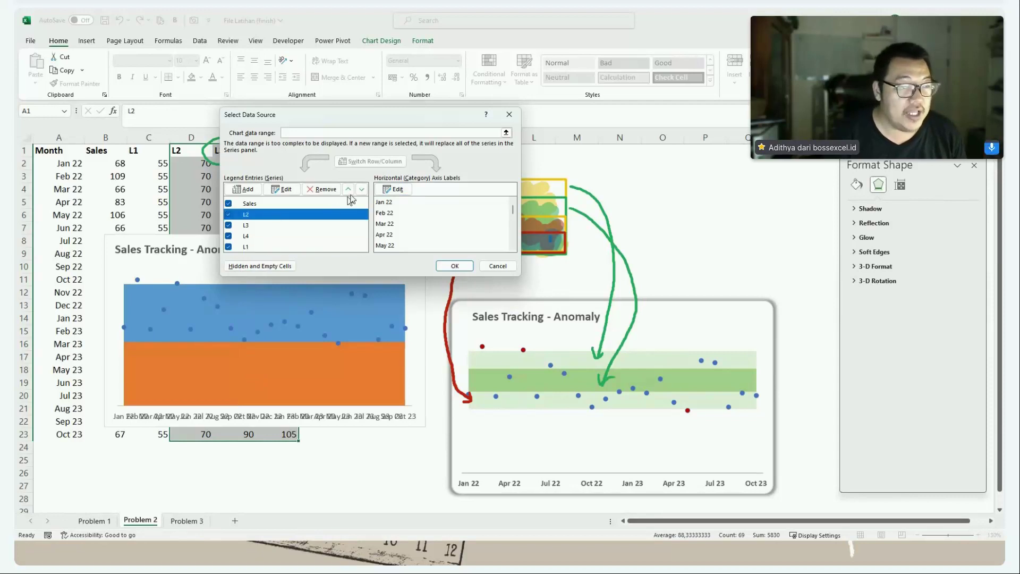
pyautogui.click(361, 190)
pyautogui.click(362, 190)
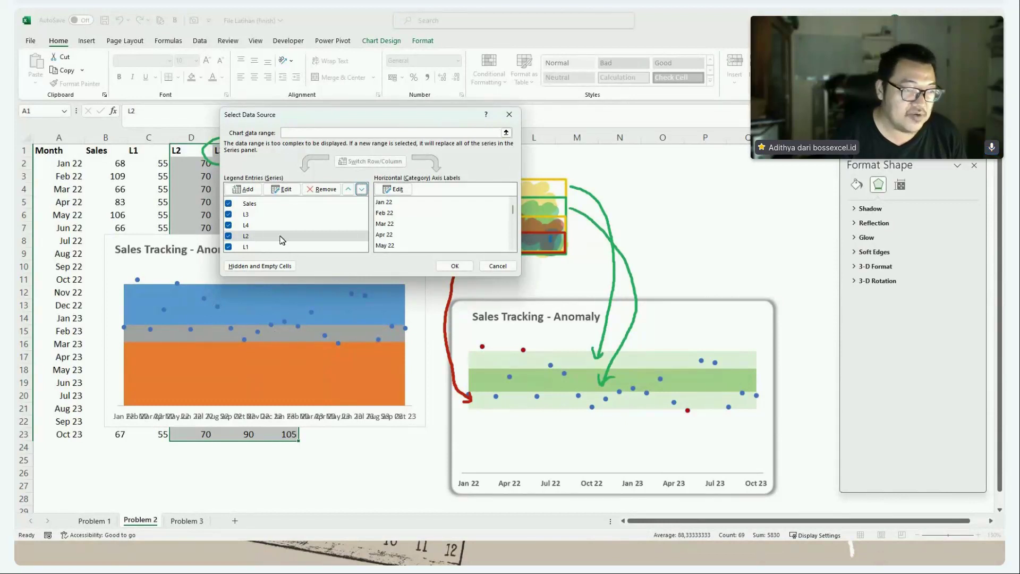
pyautogui.click(278, 216)
pyautogui.click(361, 189)
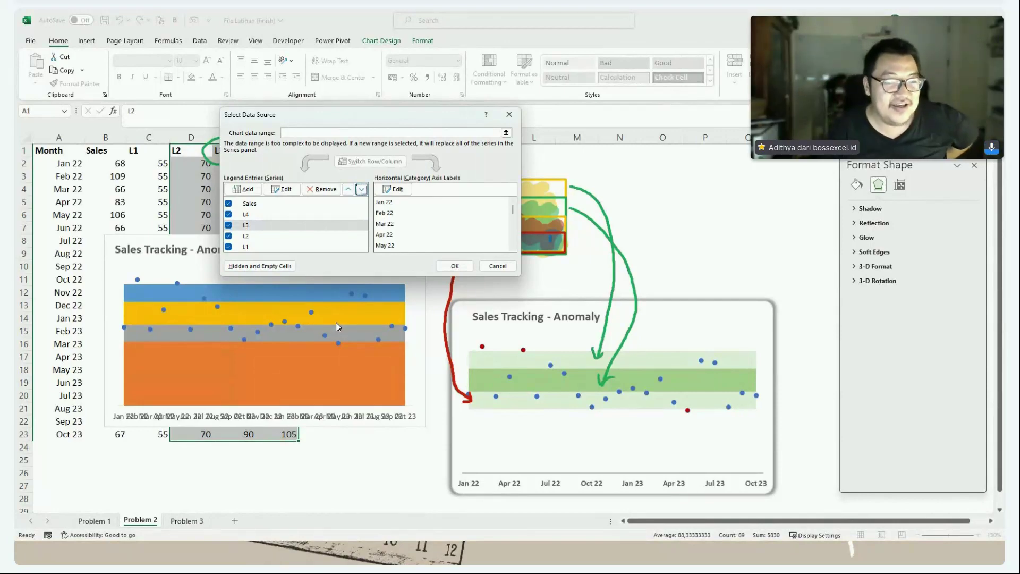
pyautogui.click(453, 265)
pyautogui.click(363, 243)
pyautogui.moveTo(362, 243); pyautogui.dragTo(357, 306)
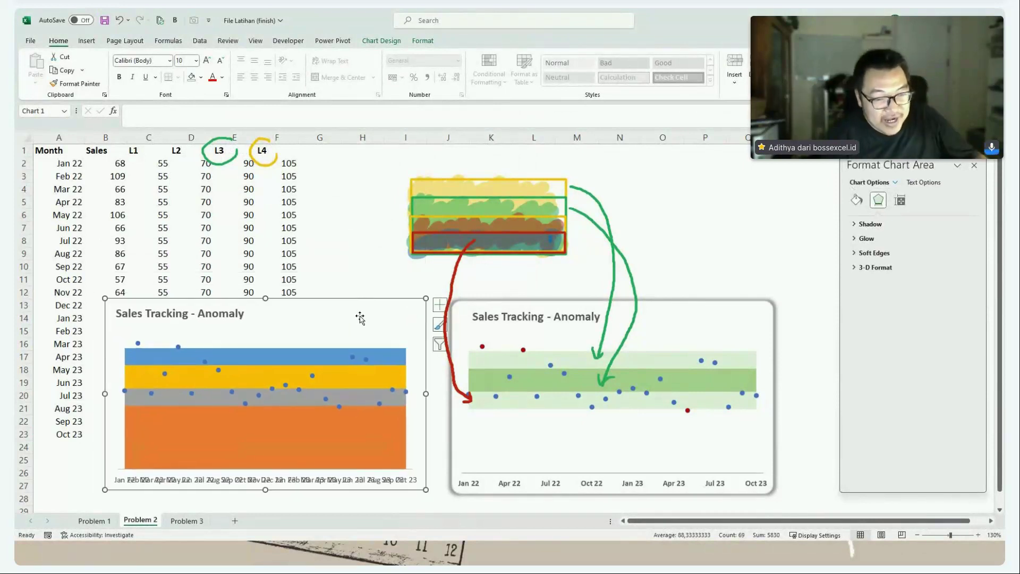
# - Fill the L4 area with the lightest shade of the theme green
pyautogui.click(327, 359)
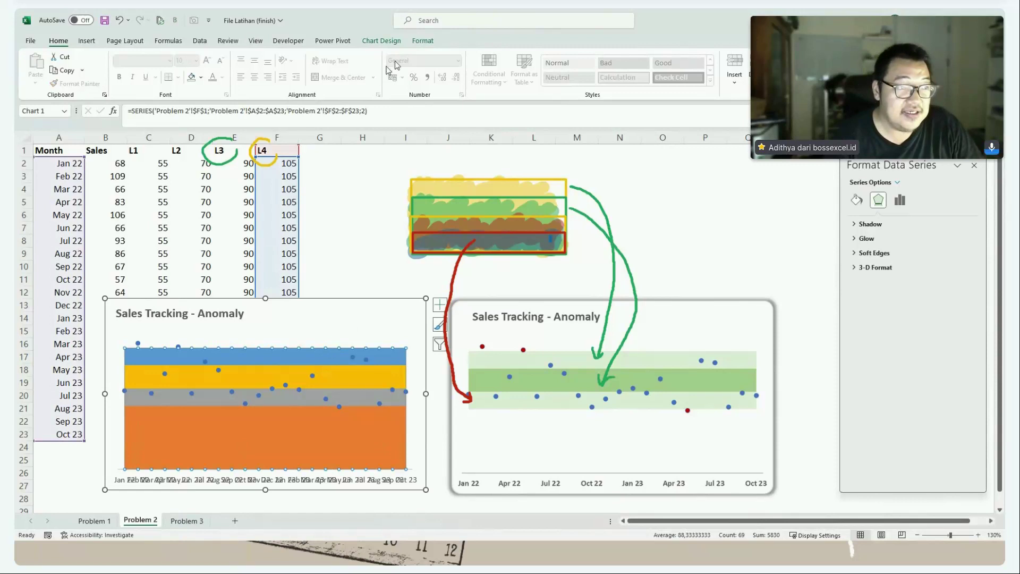
pyautogui.click(423, 41)
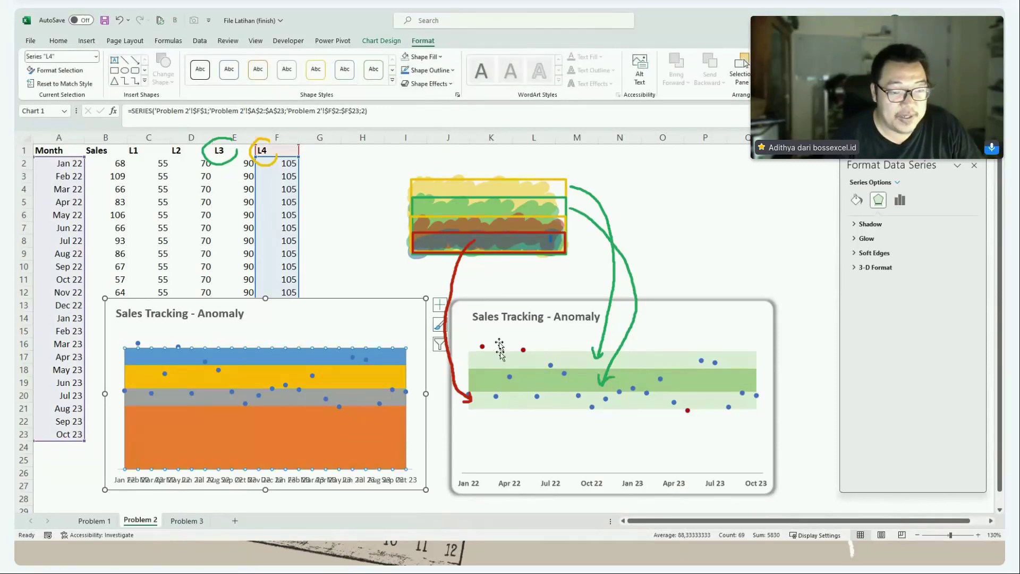
pyautogui.click(425, 57)
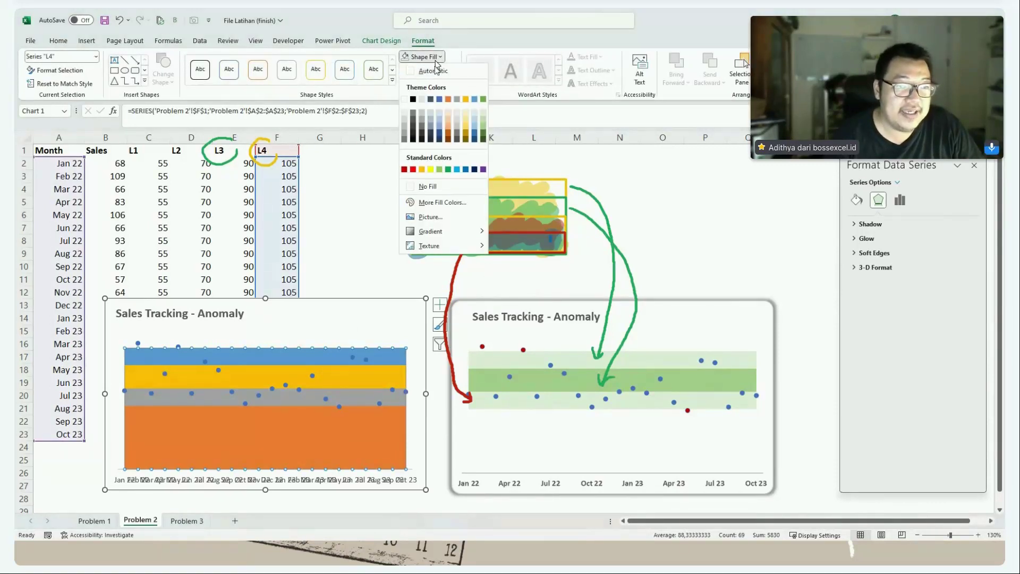
pyautogui.click(482, 113)
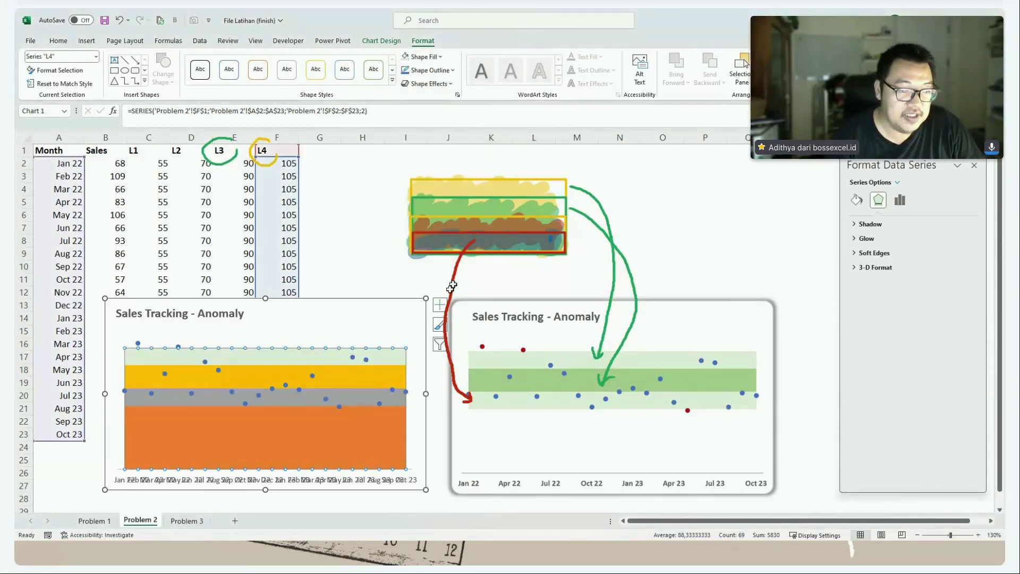
# - Fill the L3 area with the medium-light theme green that matches the reference chart's middle band
pyautogui.click(389, 381)
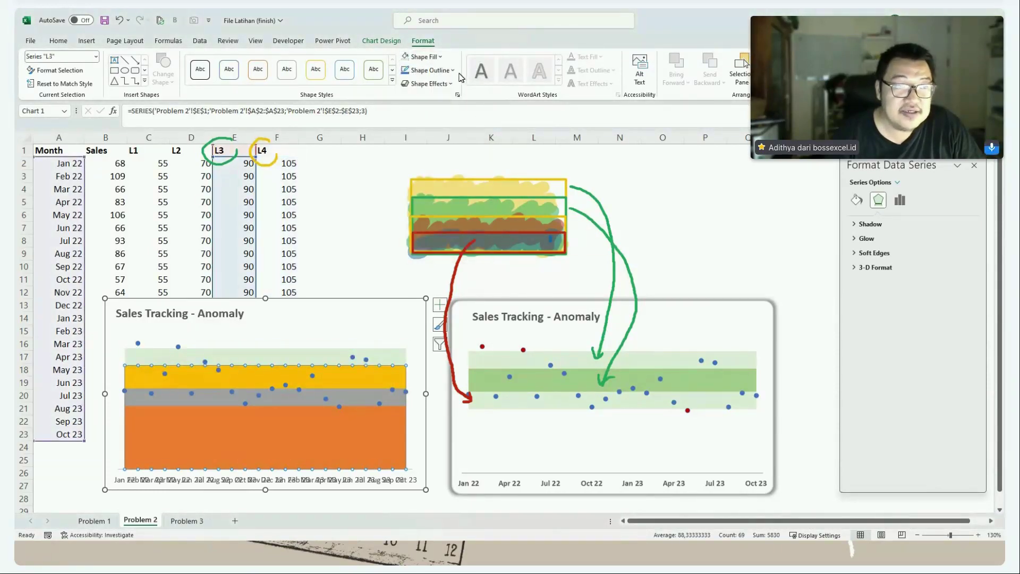
pyautogui.click(424, 57)
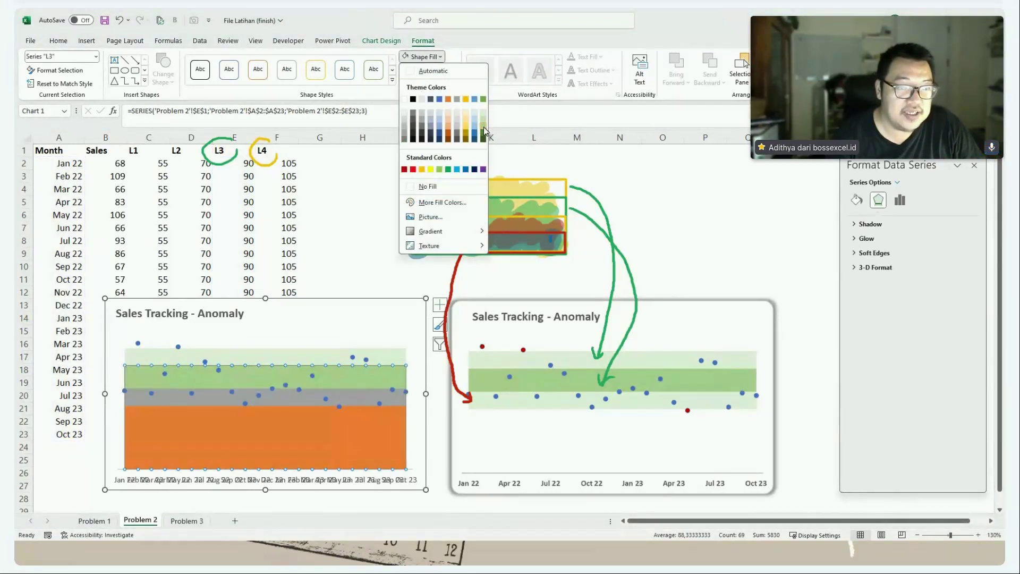
pyautogui.click(484, 126)
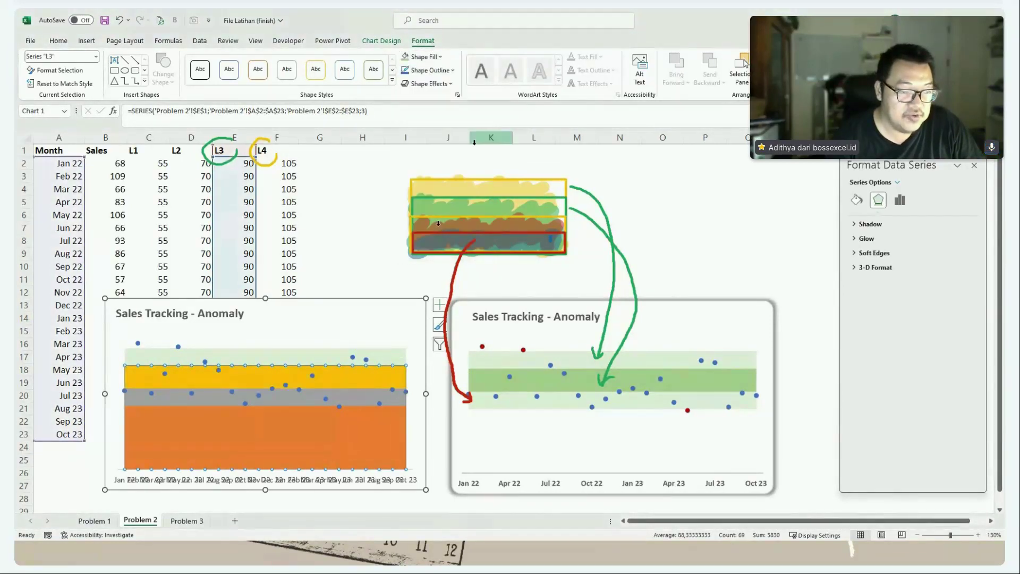
# - Fill the L2 area with the same lightest theme green as the L4 area
pyautogui.click(362, 401)
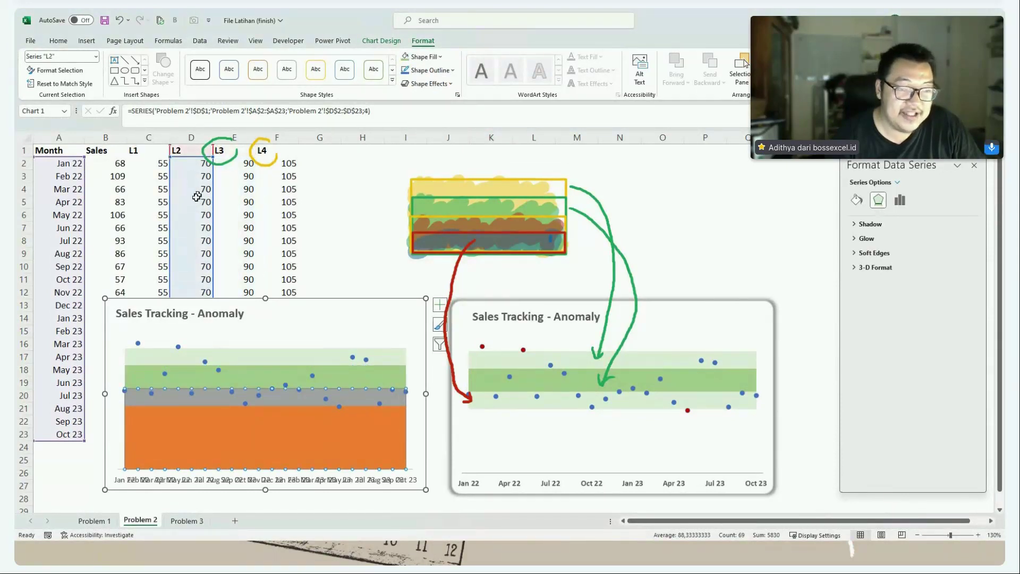
pyautogui.click(440, 56)
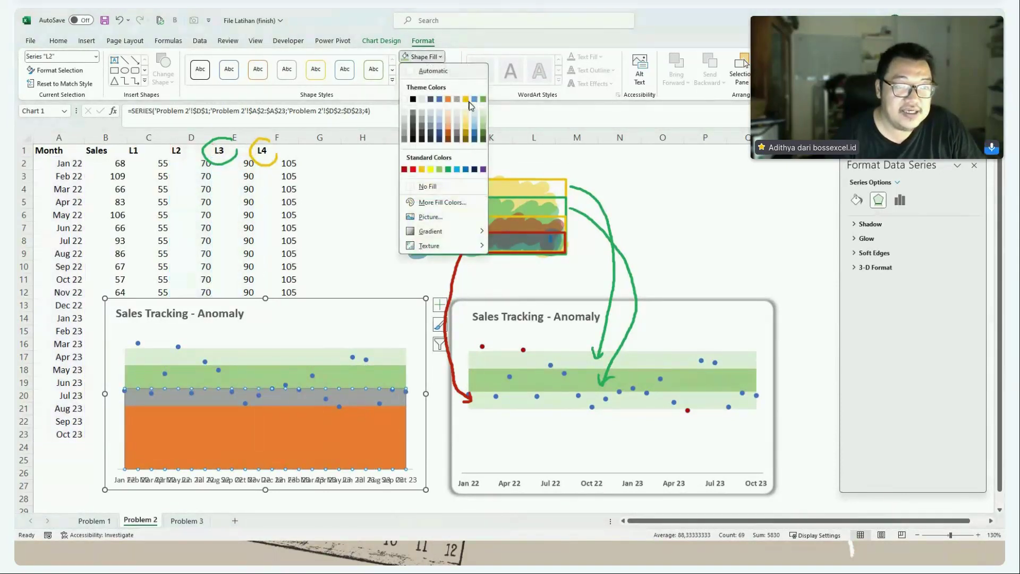
pyautogui.click(482, 112)
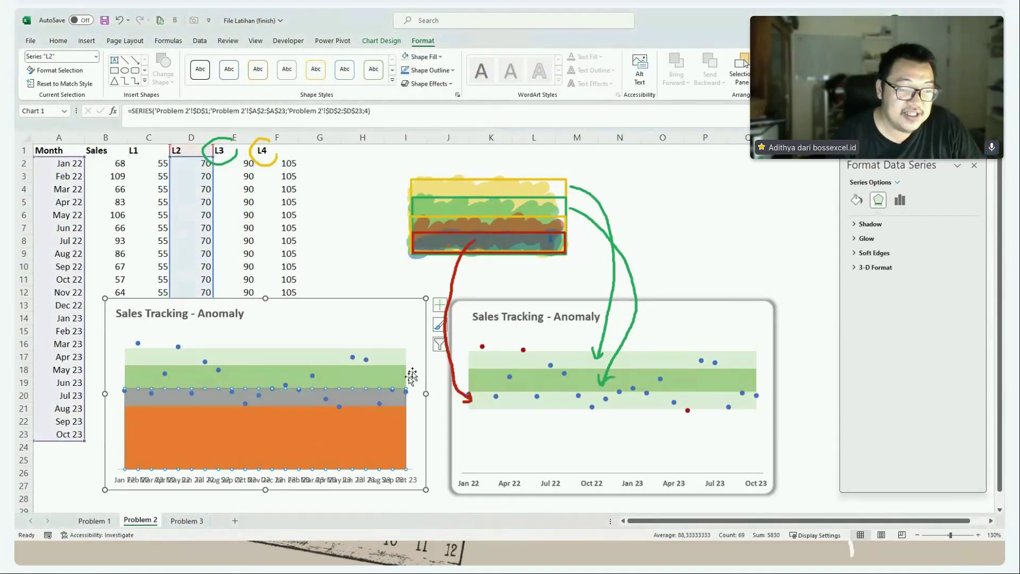
# - Fill the L1 area with the theme white and deselect the chart
pyautogui.click(376, 434)
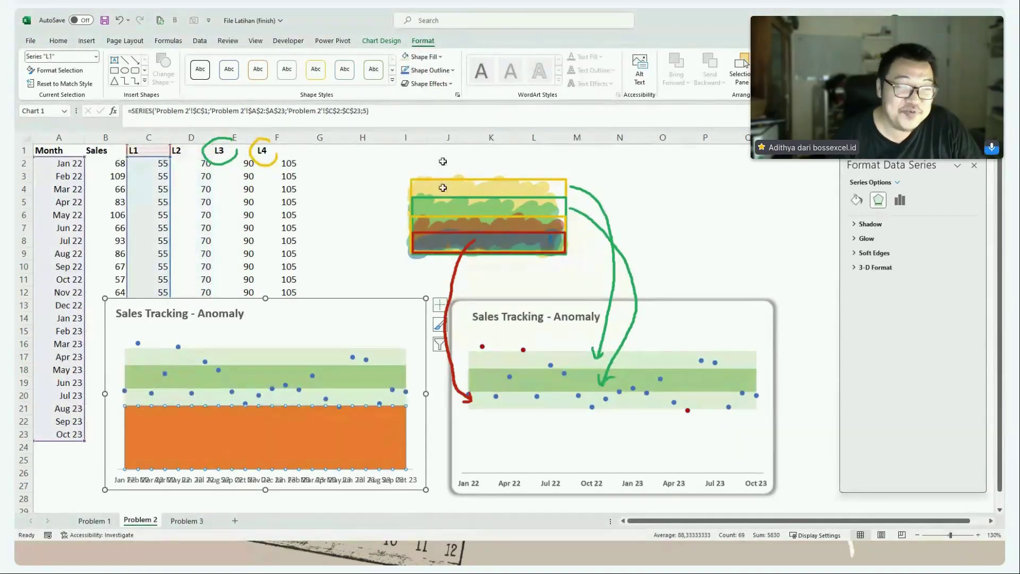
pyautogui.click(439, 57)
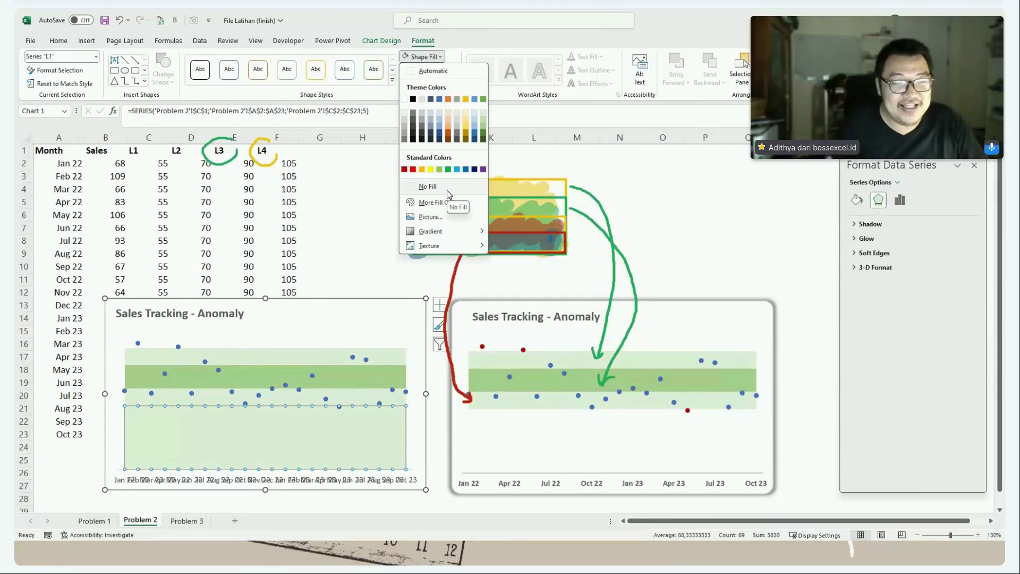
pyautogui.click(404, 99)
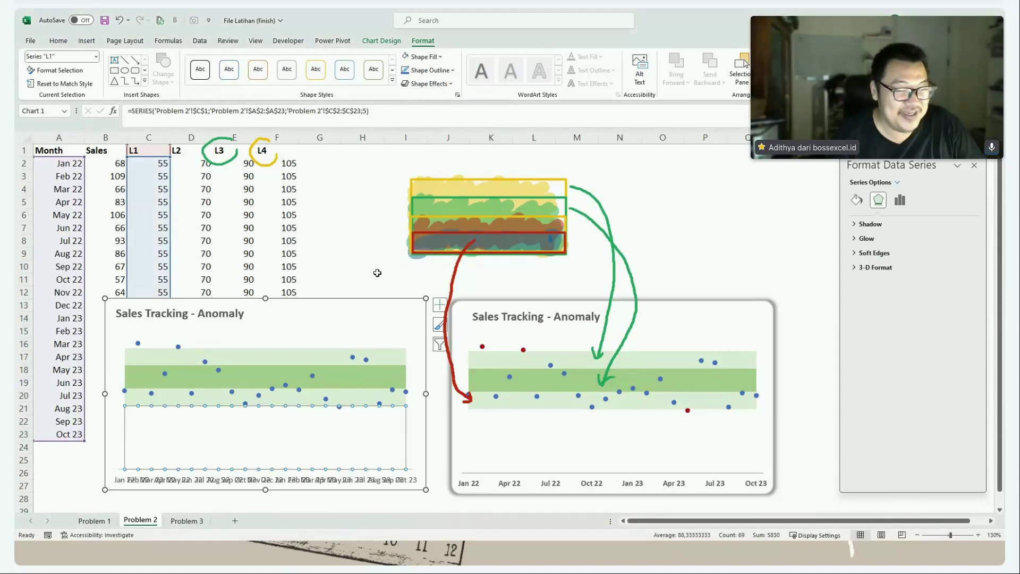
pyautogui.click(377, 273)
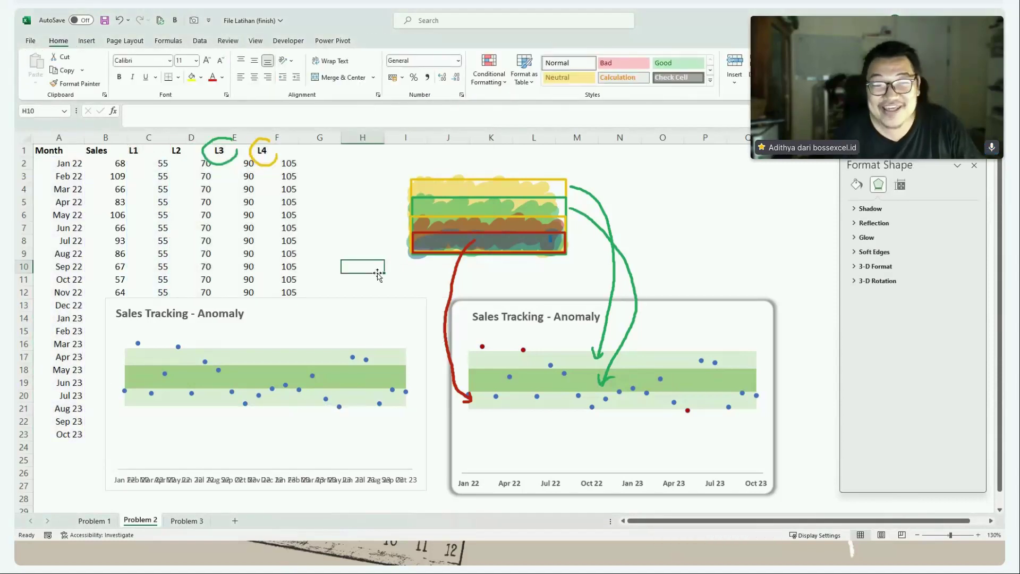
# - Set the major unit of the chart's horizontal date axis to 3 months
pyautogui.click(329, 484)
pyautogui.doubleClick(301, 483)
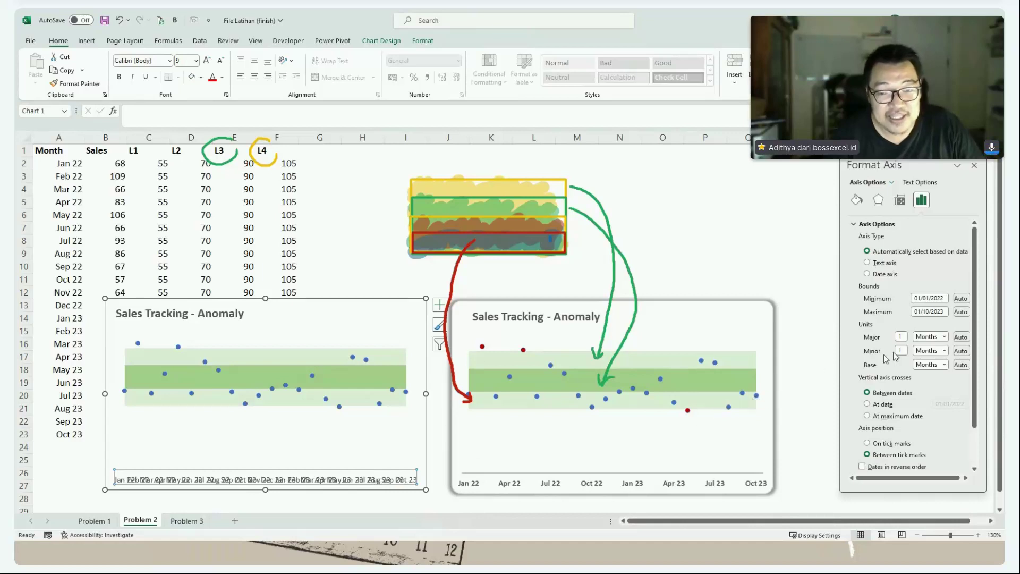
pyautogui.doubleClick(902, 336)
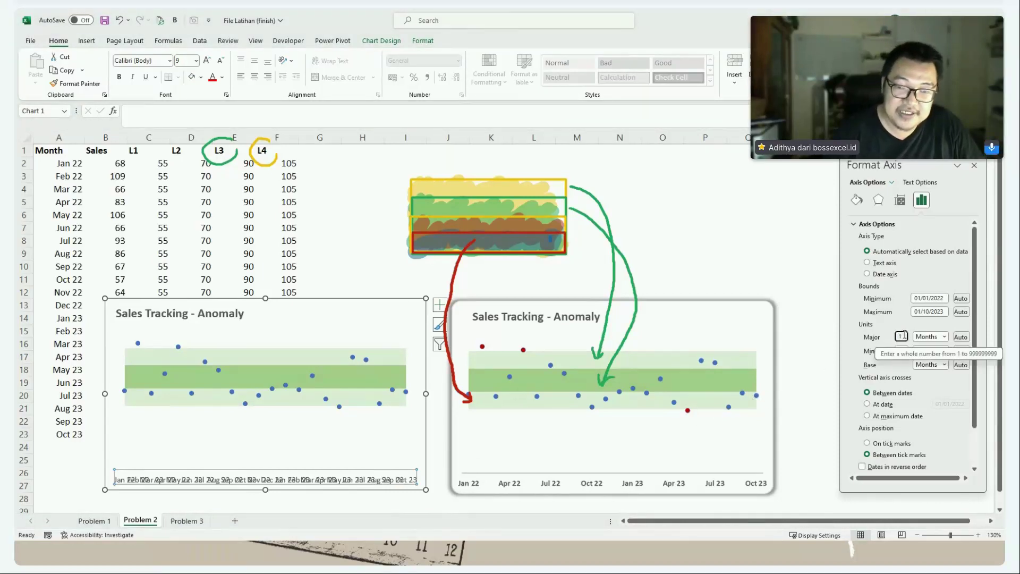
pyautogui.press('BackSpace')
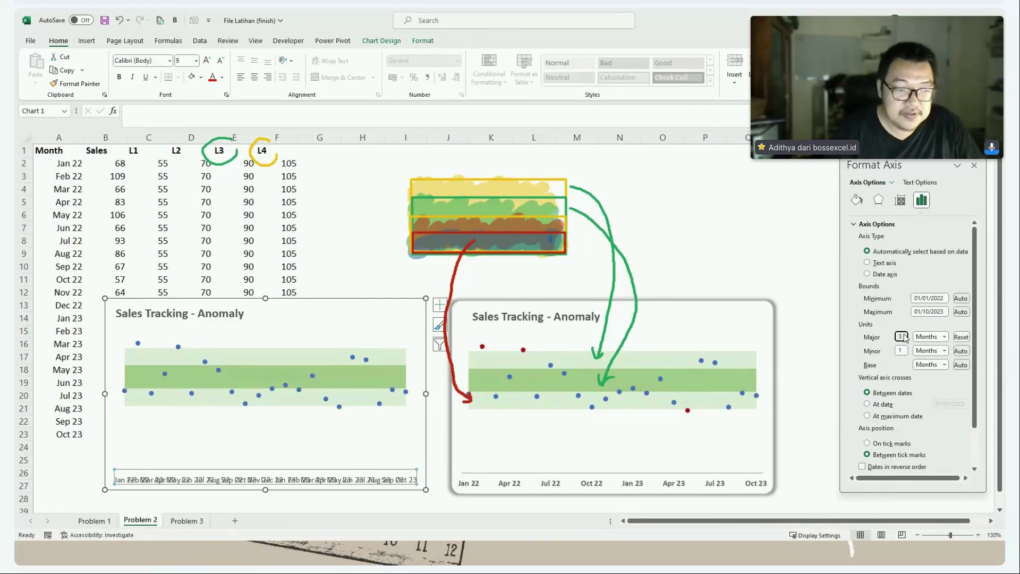
pyautogui.press('Return')
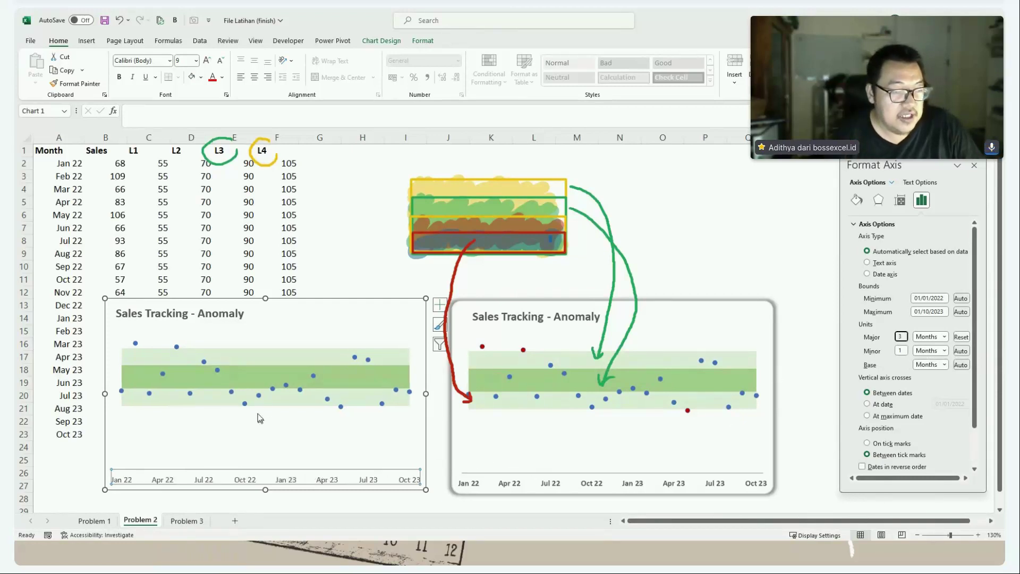
pyautogui.click(423, 42)
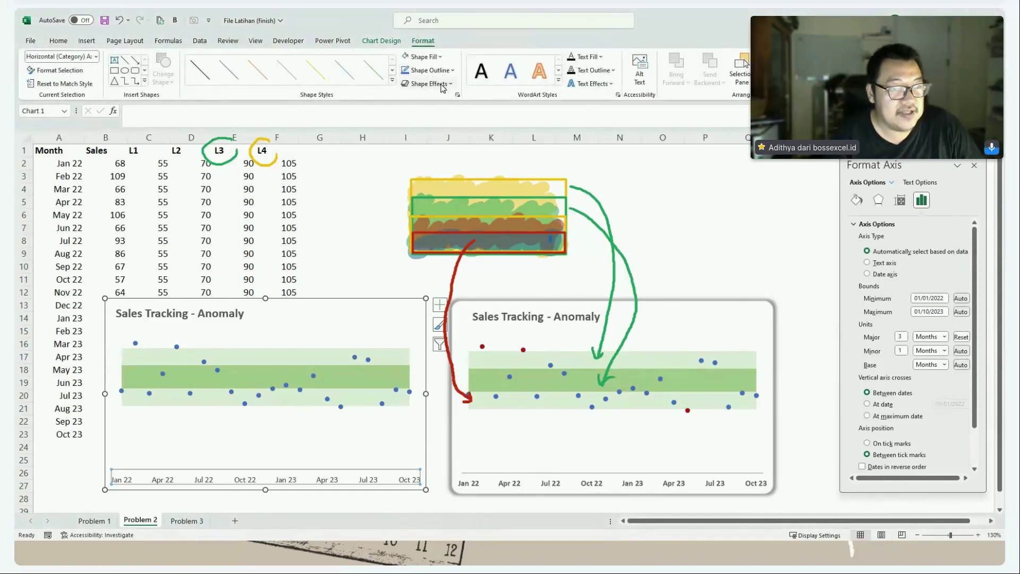
pyautogui.click(442, 85)
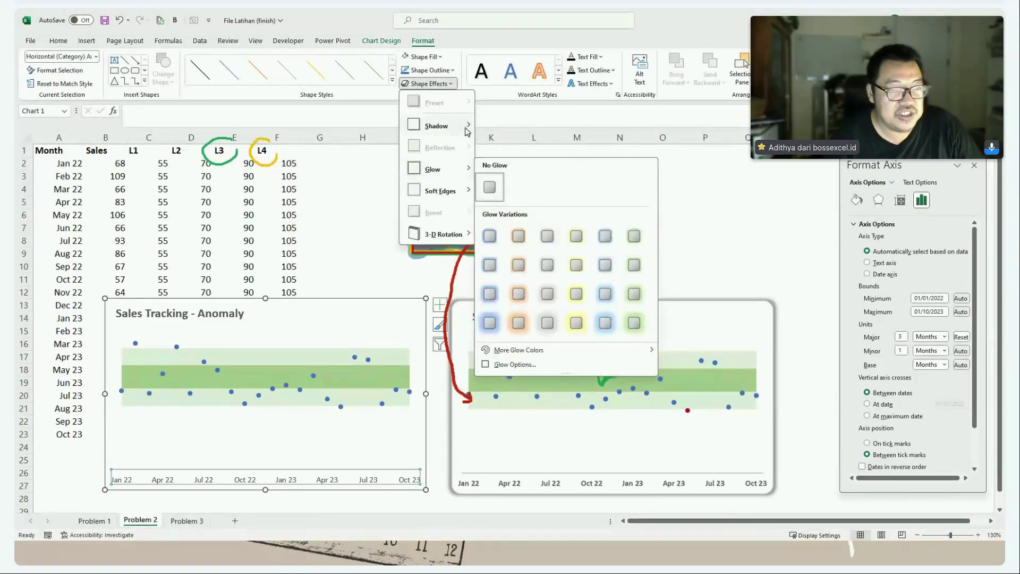
pyautogui.moveTo(467, 127)
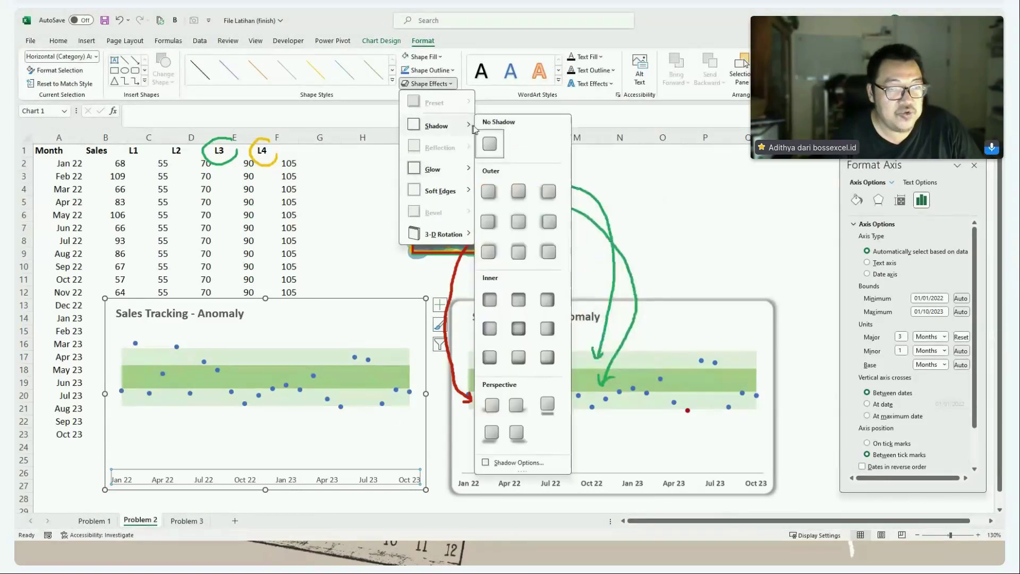
pyautogui.click(519, 222)
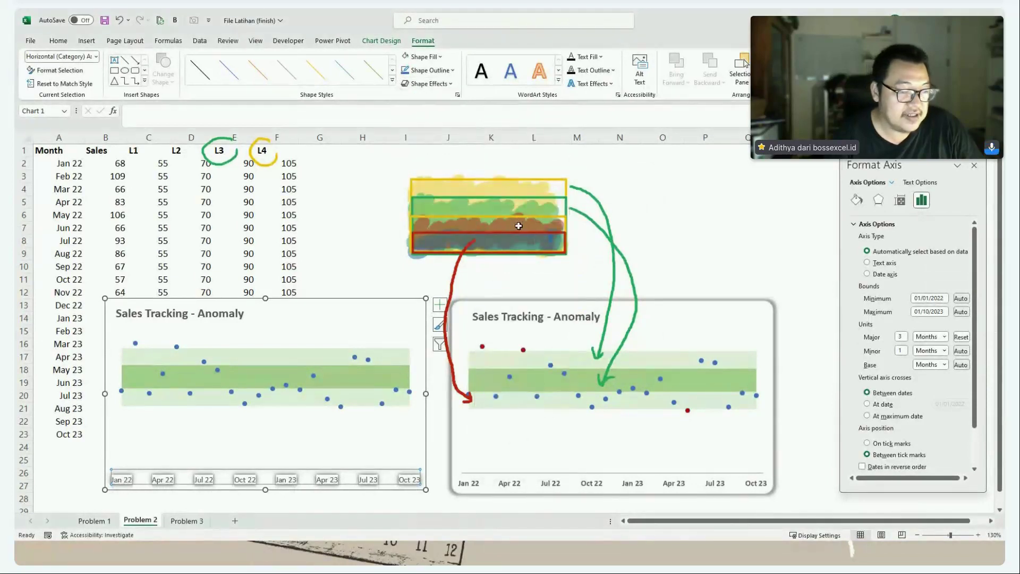
pyautogui.hotkey('ctrl', 'z')
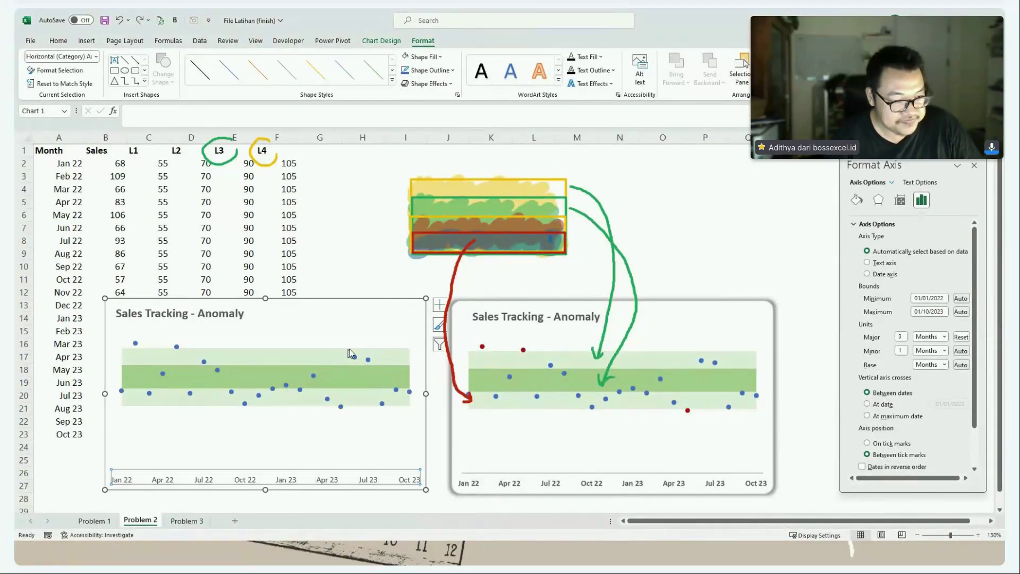
# - Apply the centered outer shadow to the whole chart area of the new Sales Tracking - Anomaly chart
pyautogui.click(365, 309)
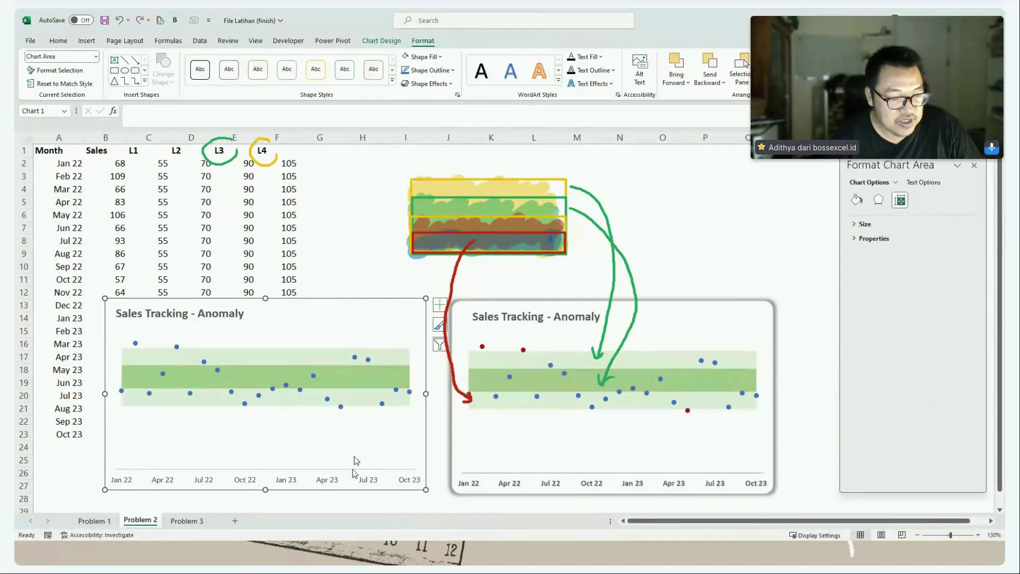
pyautogui.click(421, 83)
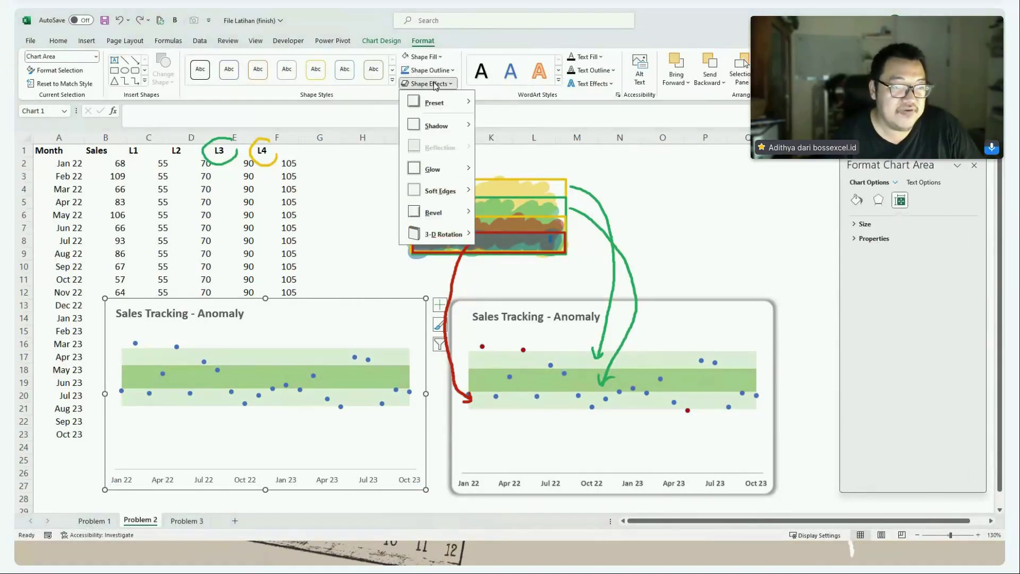
pyautogui.moveTo(460, 130)
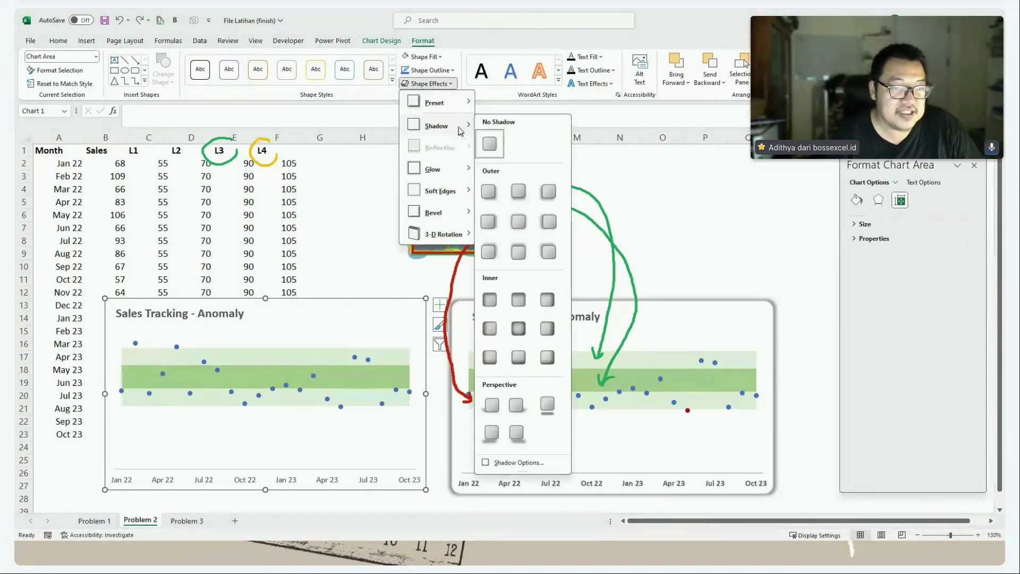
pyautogui.click(518, 222)
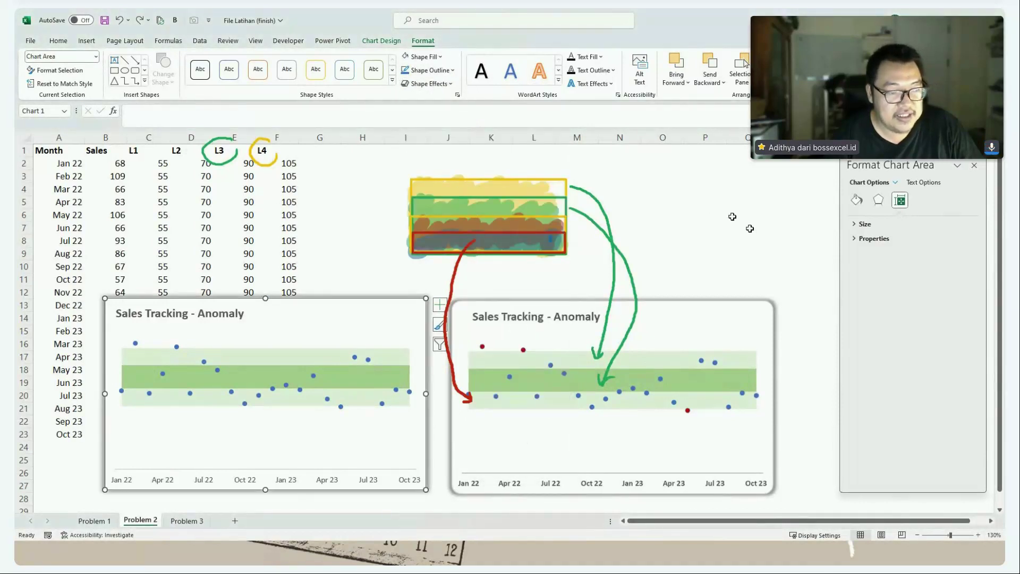
# - Turn on rounded corners for the chart area's border
pyautogui.click(856, 200)
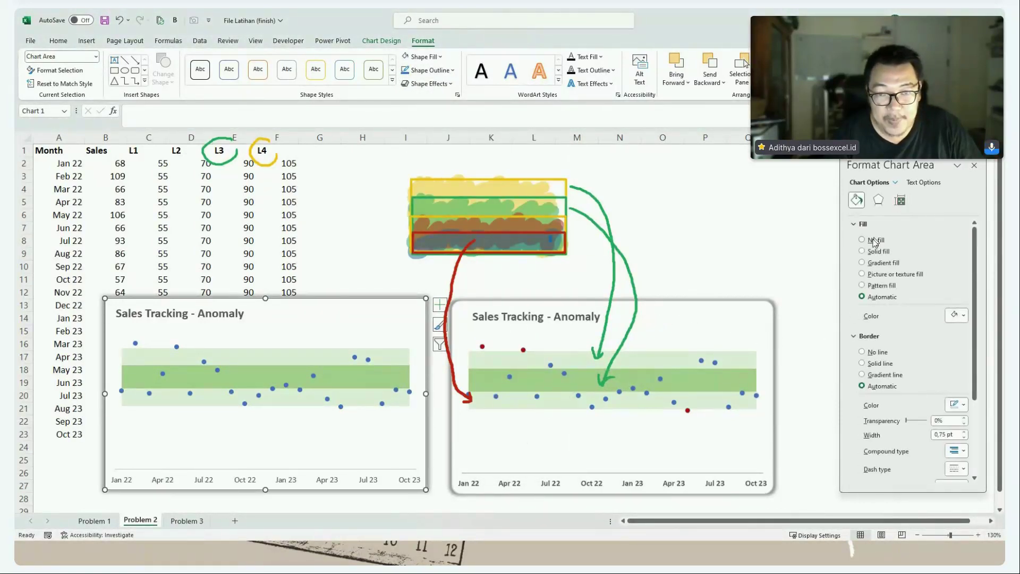
pyautogui.moveTo(874, 166); pyautogui.dragTo(842, 153)
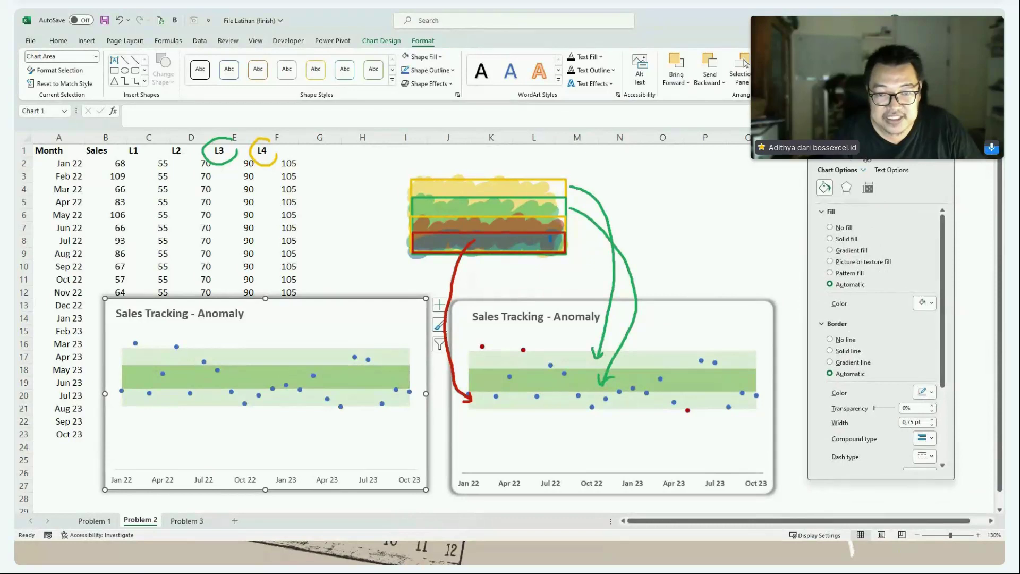
pyautogui.scroll(-5, 856, 325)
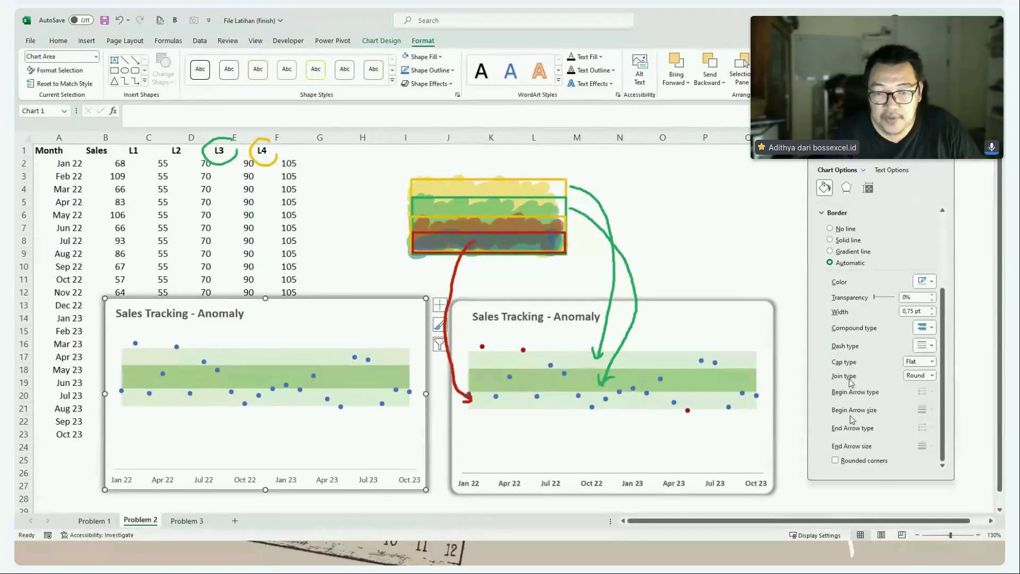
pyautogui.click(835, 460)
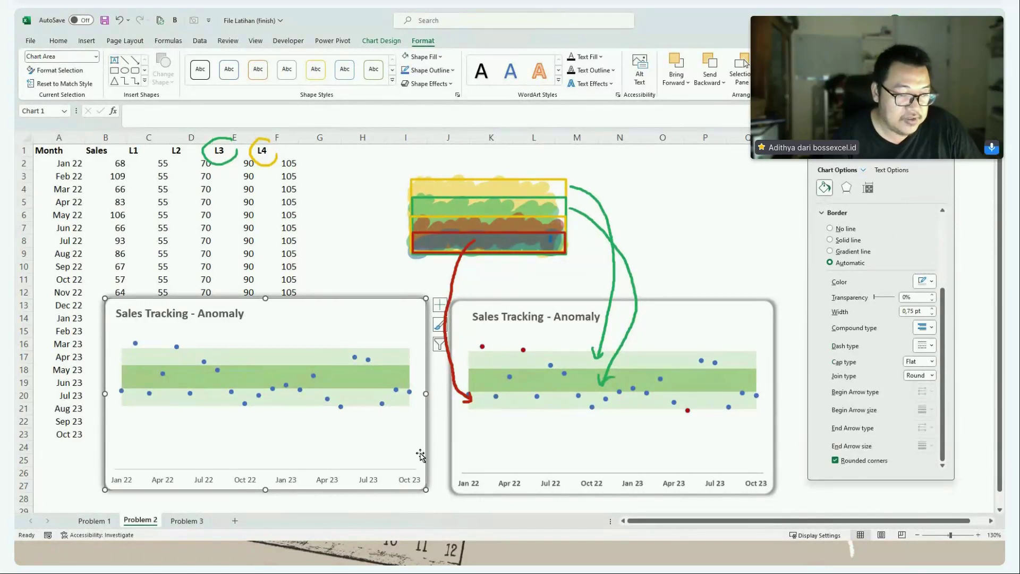
# - Move the chart off the data table to the empty cells above the reference chart, beginning around column J
pyautogui.moveTo(389, 494); pyautogui.dragTo(389, 497)
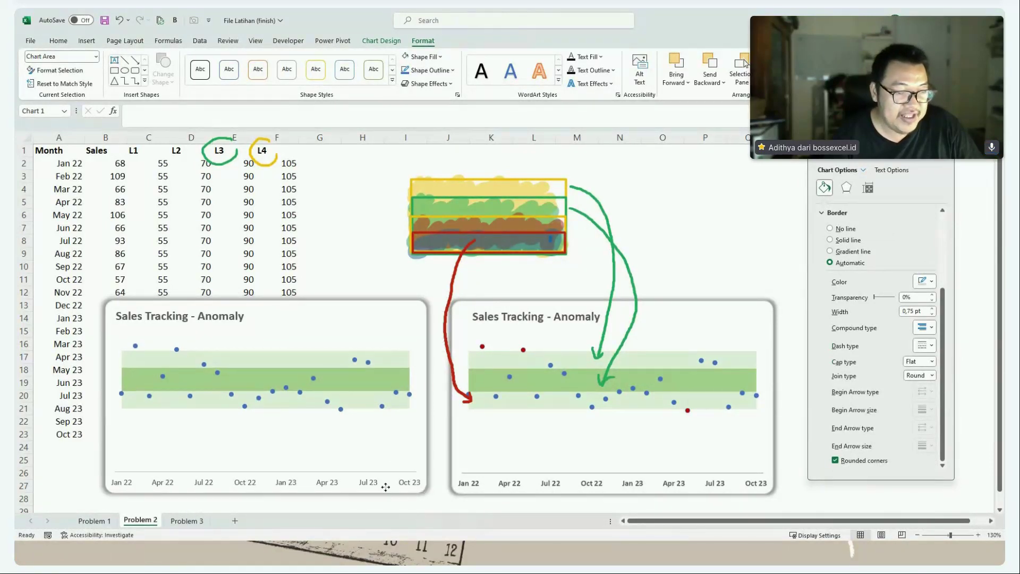
pyautogui.press('Escape')
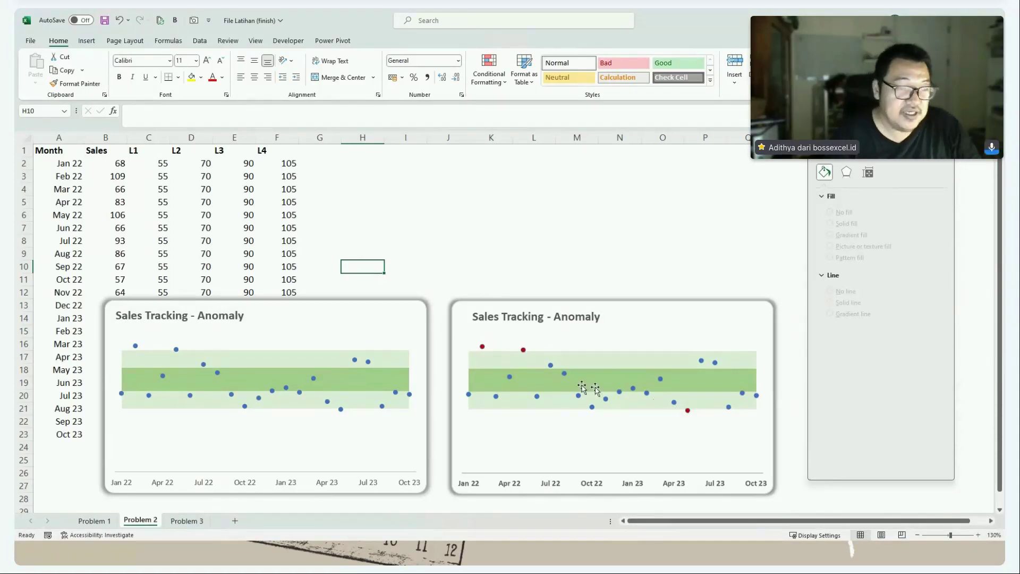
pyautogui.moveTo(344, 301); pyautogui.dragTo(668, 120)
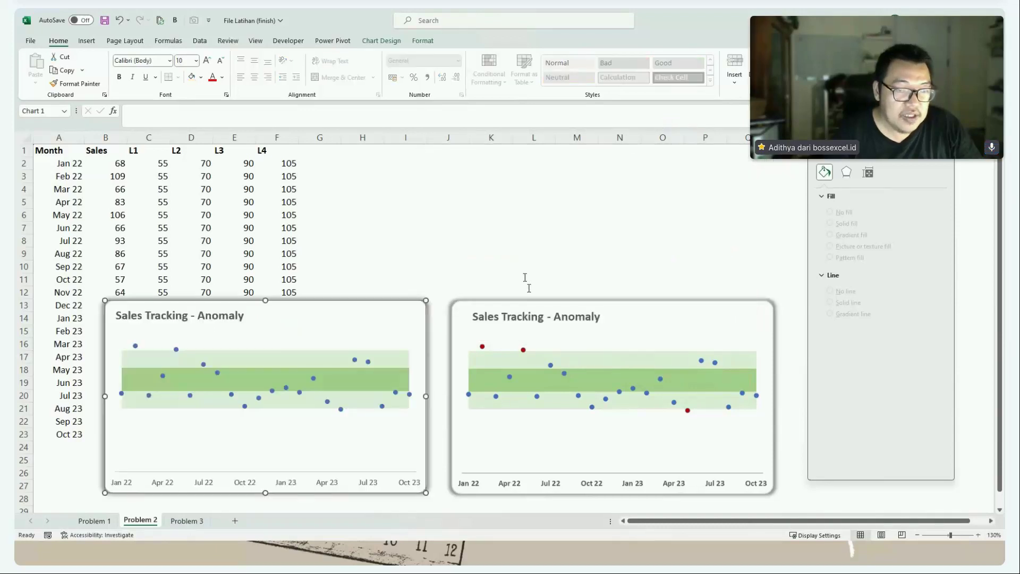
pyautogui.moveTo(412, 321); pyautogui.dragTo(739, 173)
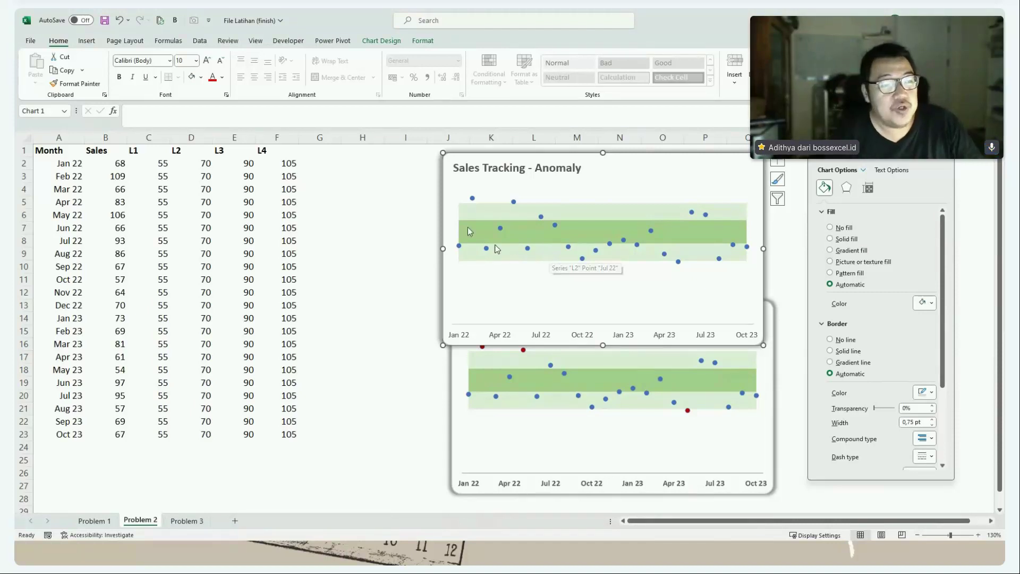
# - Add the column header Helper in cell G1, beside L4
pyautogui.click(329, 152)
pyautogui.write('Helper')
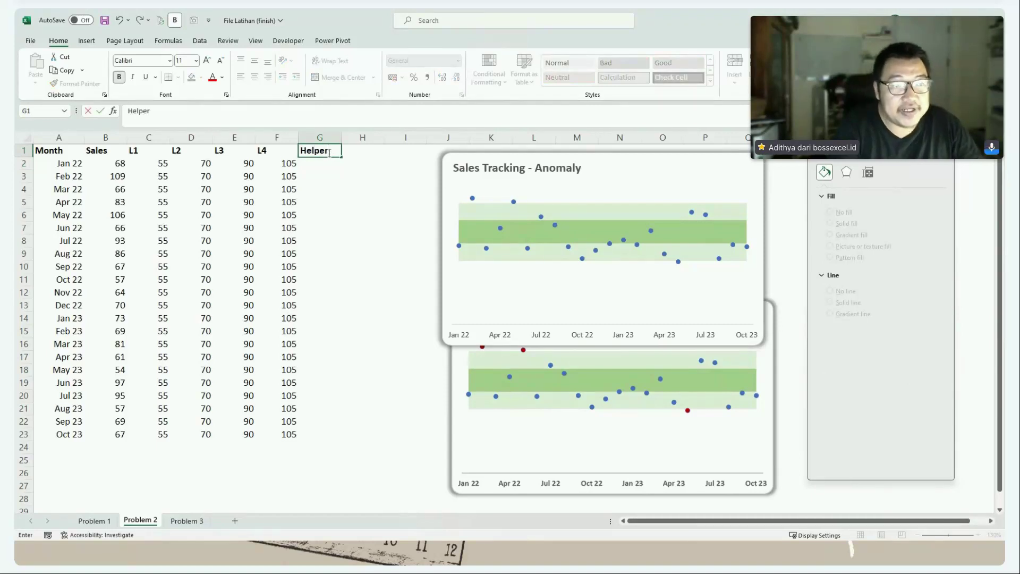
pyautogui.press('Return')
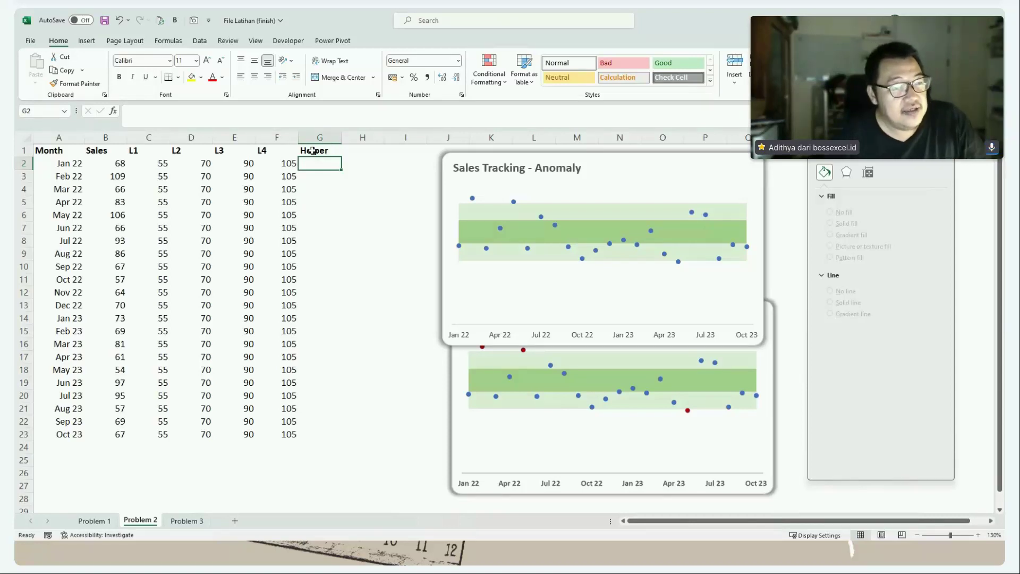
pyautogui.click(116, 164)
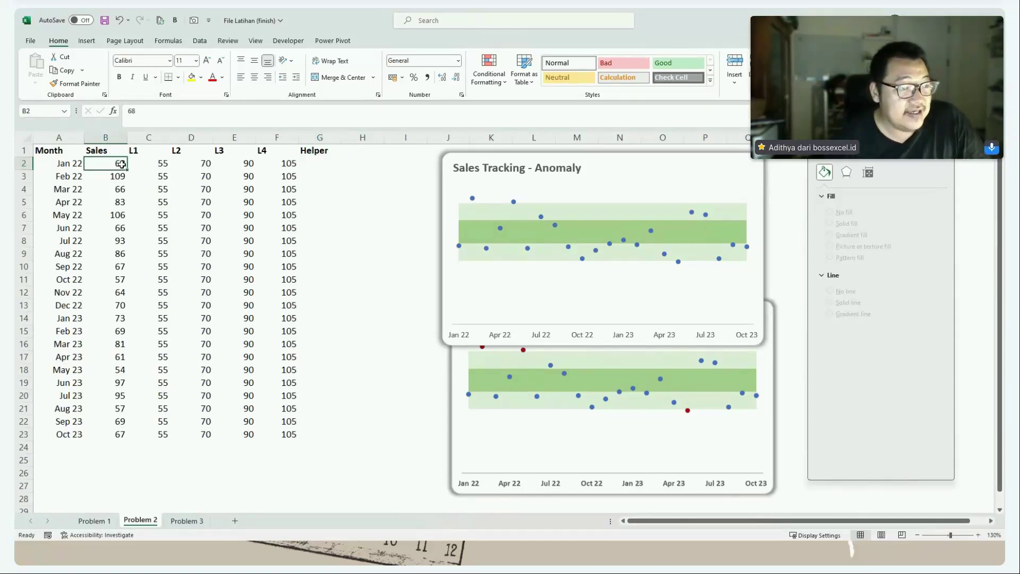
pyautogui.moveTo(285, 164); pyautogui.dragTo(291, 257)
pyautogui.moveTo(163, 166); pyautogui.dragTo(168, 258)
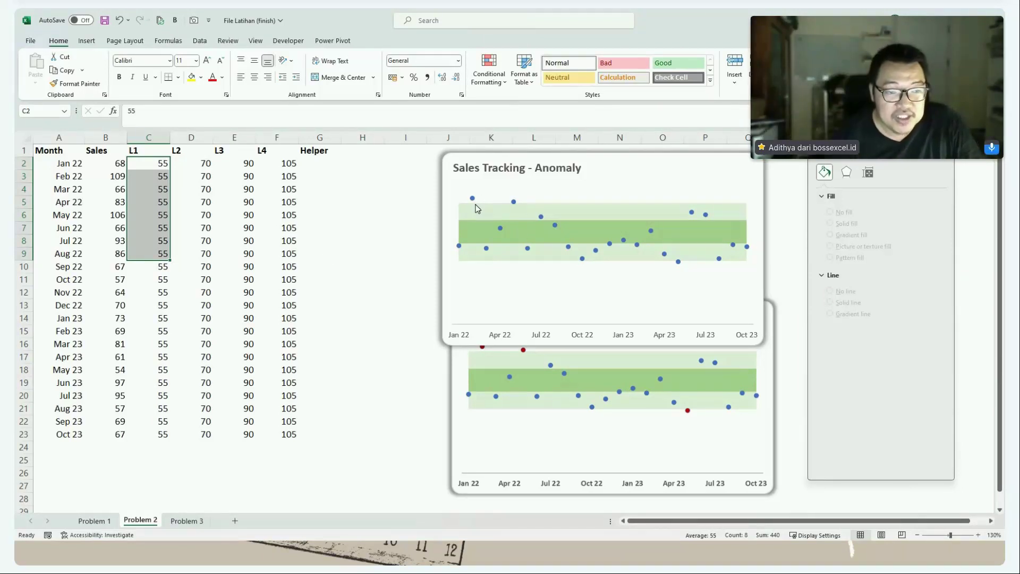
pyautogui.moveTo(477, 205)
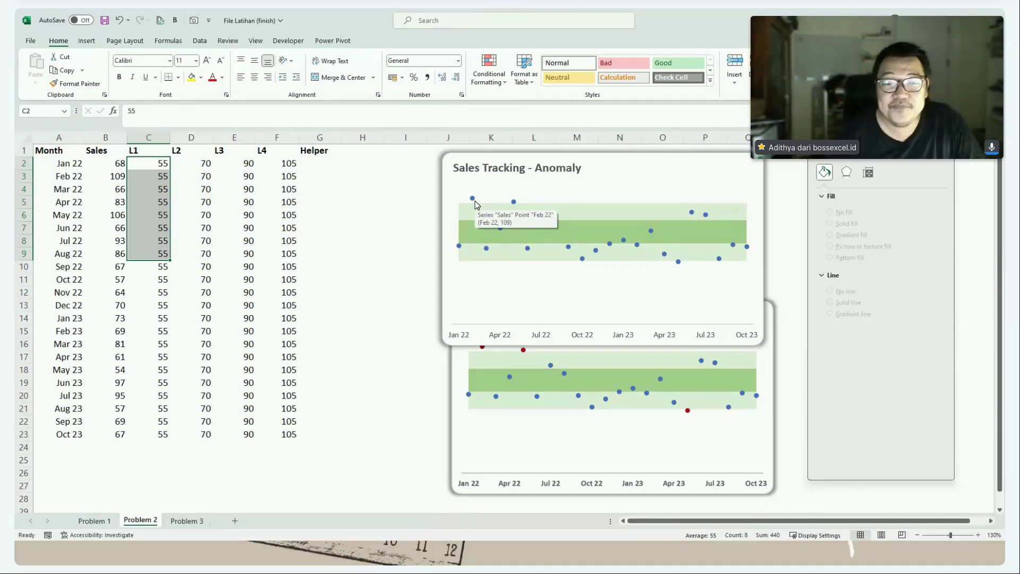
# - Begin an IF formula in G2 with an OR test for B2>F2 or B2<C2
pyautogui.click(337, 163)
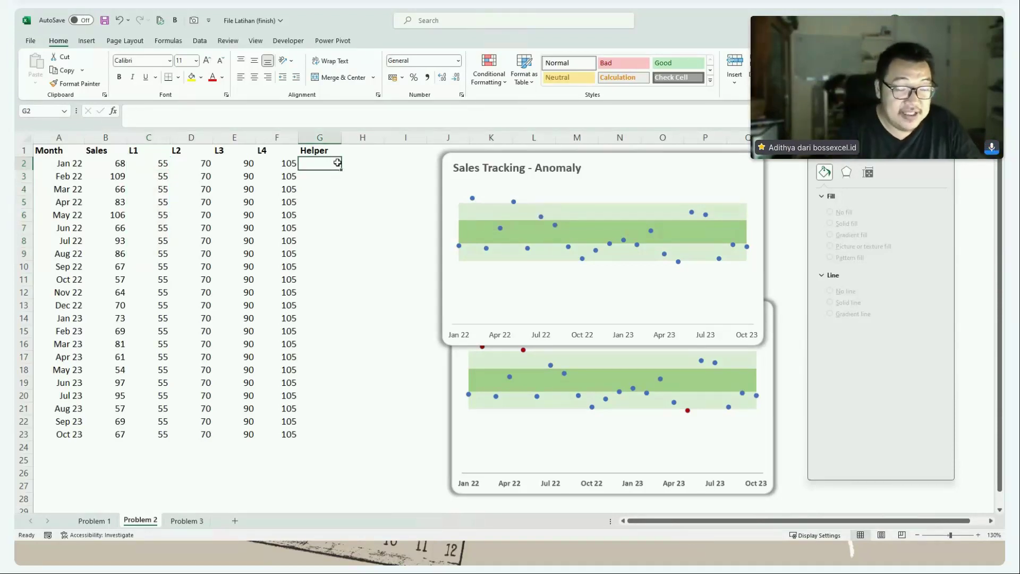
pyautogui.write('=IF(')
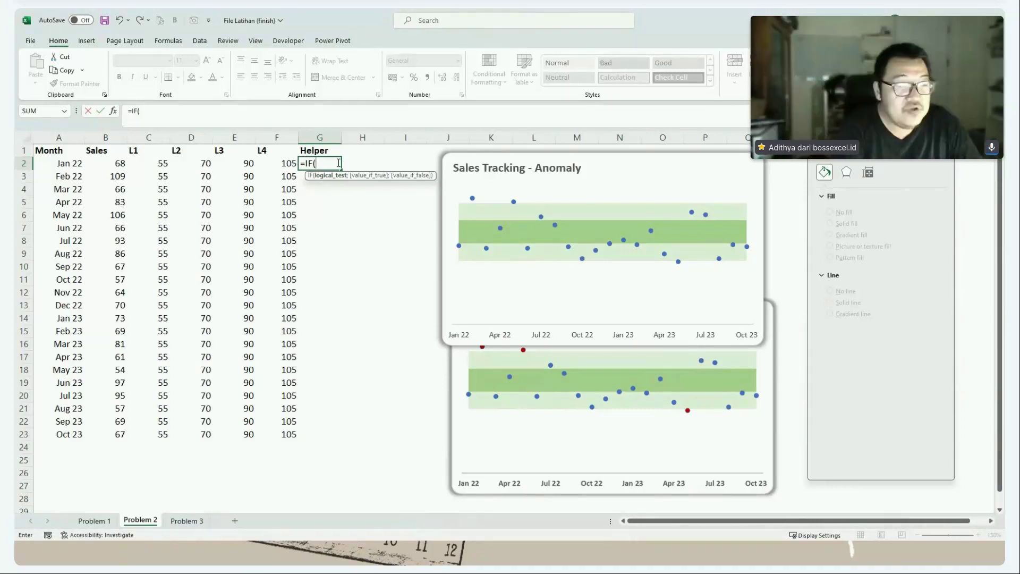
pyautogui.write('OR(')
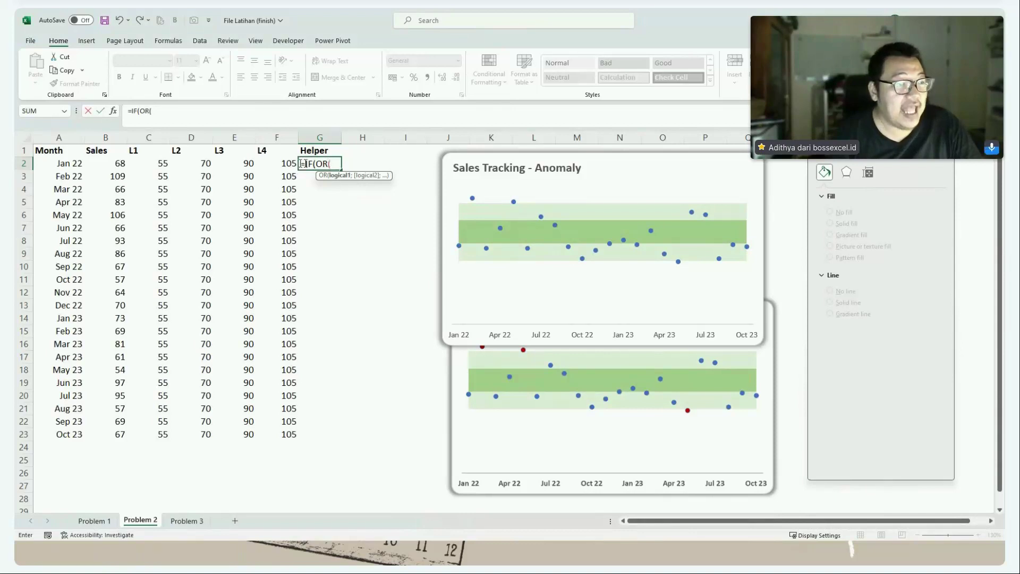
pyautogui.click(108, 162)
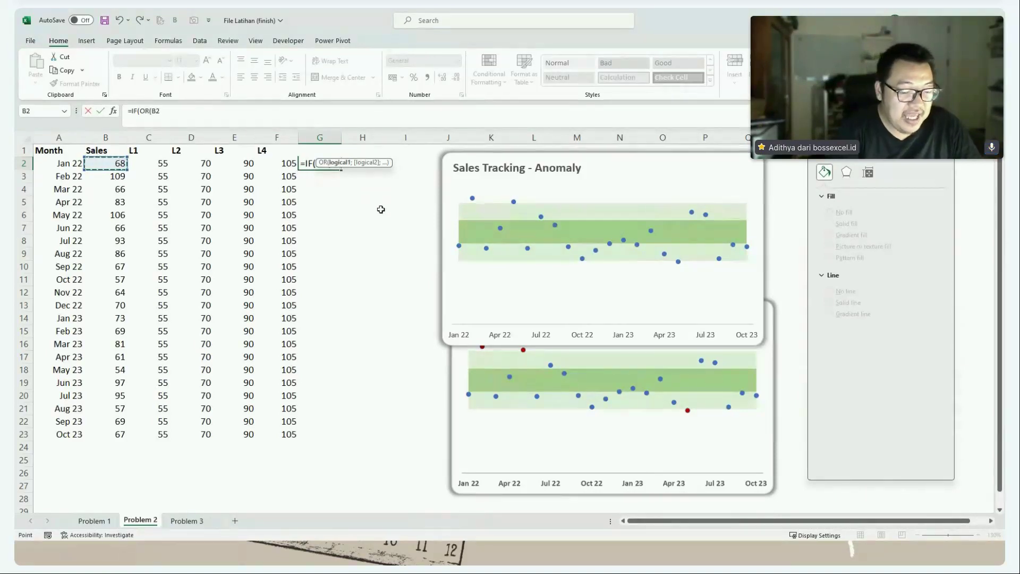
pyautogui.write('>')
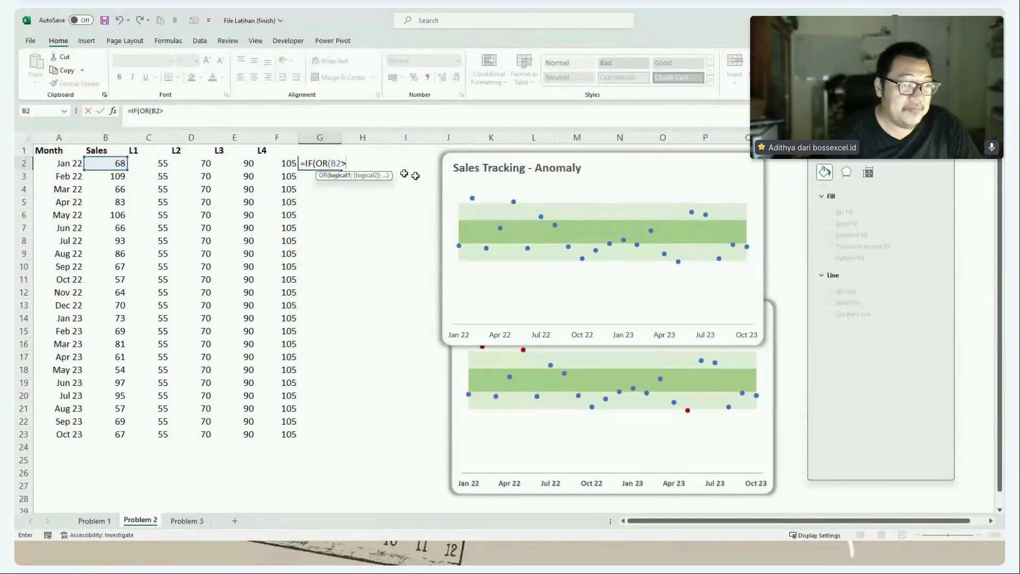
pyautogui.click(284, 163)
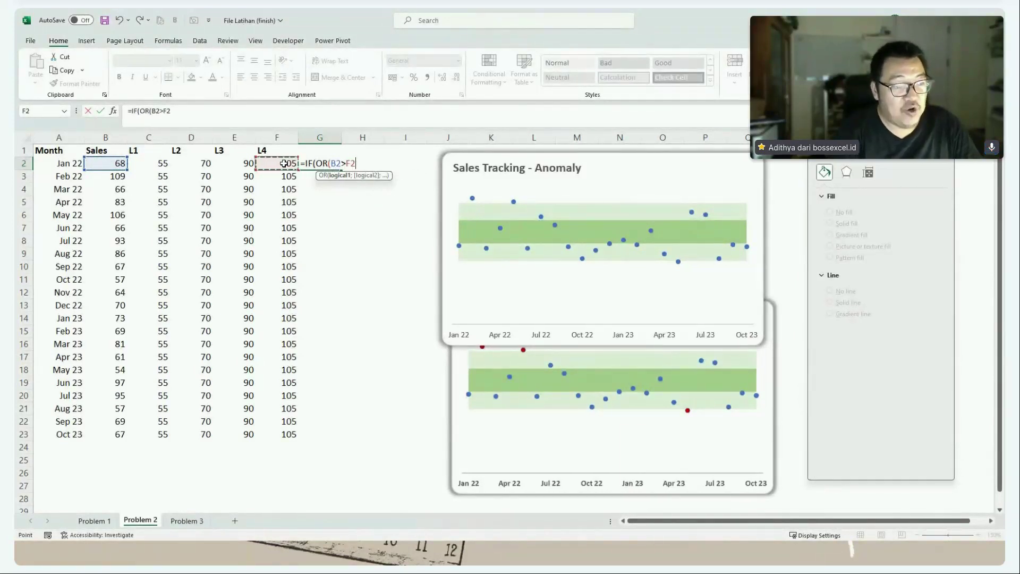
pyautogui.write(';')
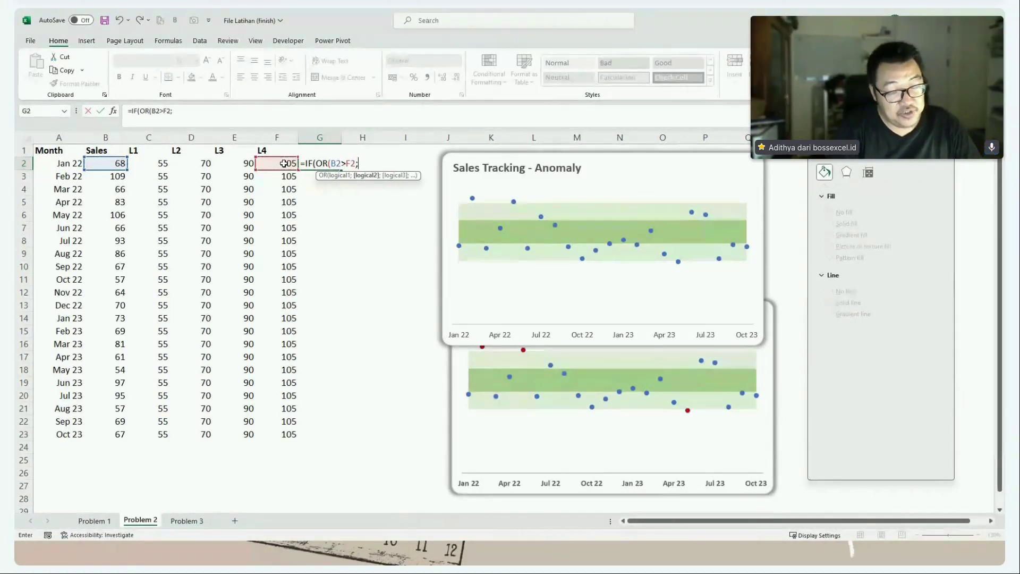
pyautogui.click(109, 165)
pyautogui.write('<')
pyautogui.click(155, 163)
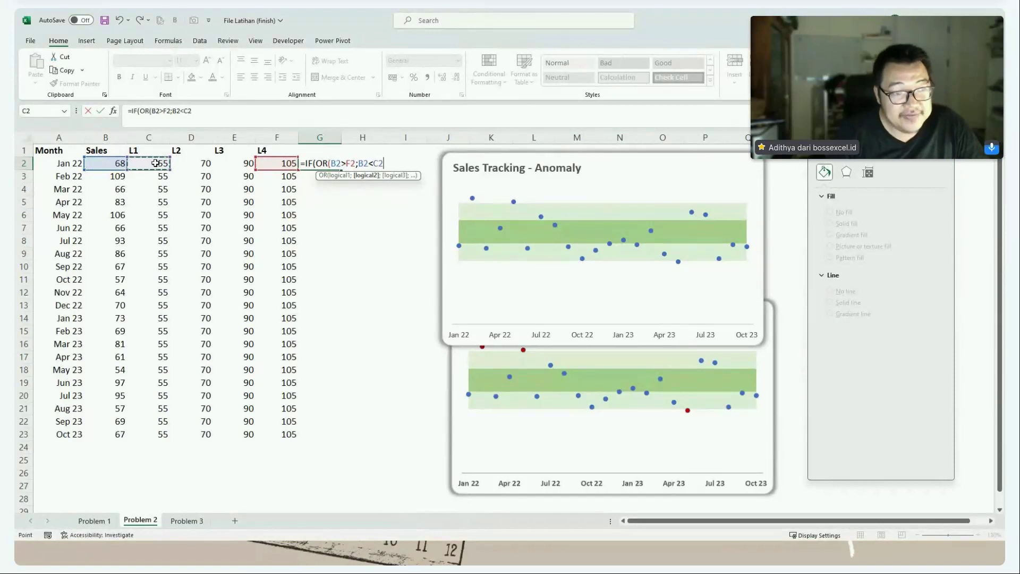
# - Complete the G2 formula so it returns B2 when either condition is true and NA() otherwise
pyautogui.moveTo(330, 163); pyautogui.dragTo(351, 160)
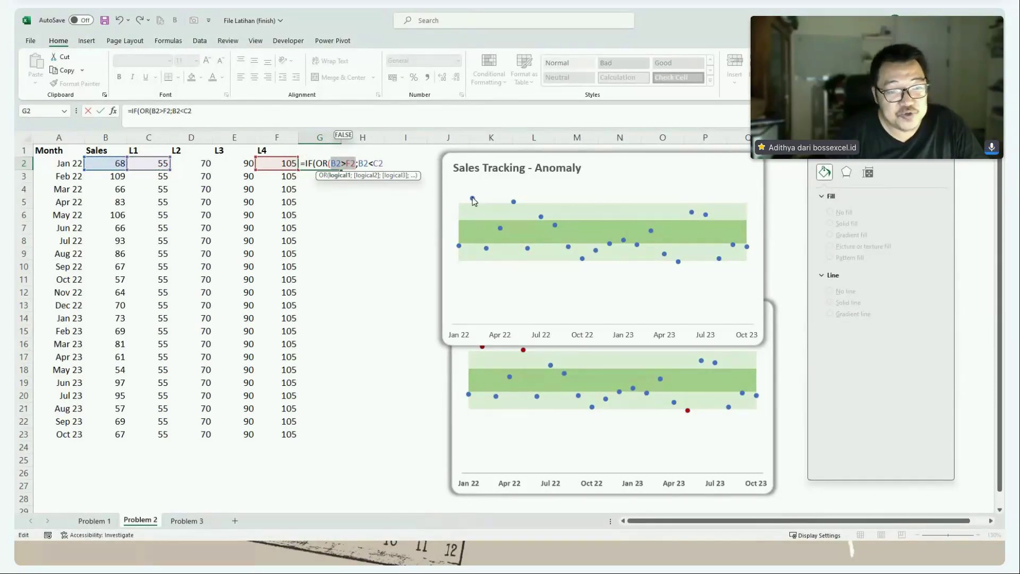
pyautogui.moveTo(358, 163); pyautogui.dragTo(383, 163)
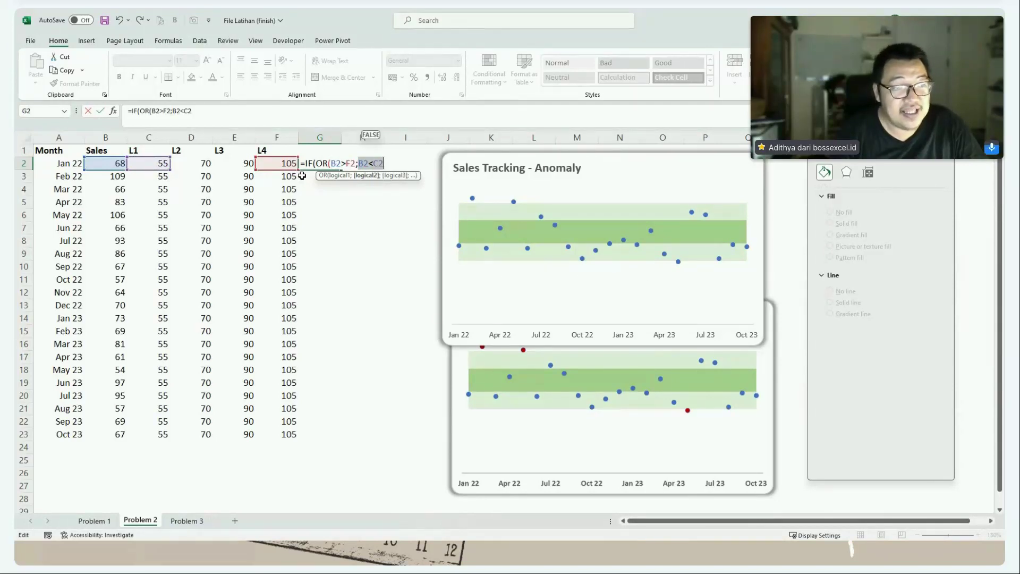
pyautogui.moveTo(315, 163); pyautogui.dragTo(328, 163)
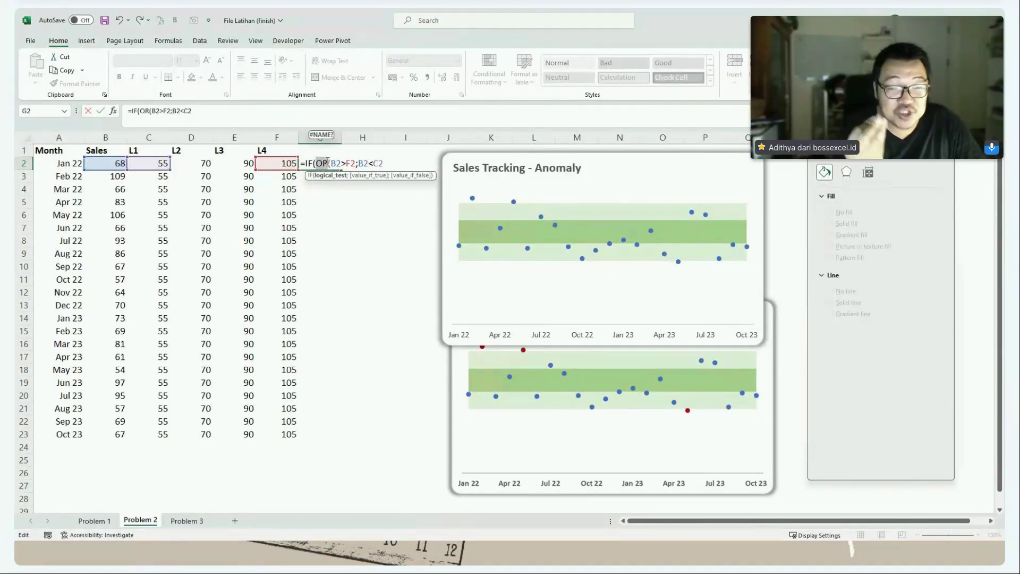
pyautogui.click(387, 163)
pyautogui.write(');')
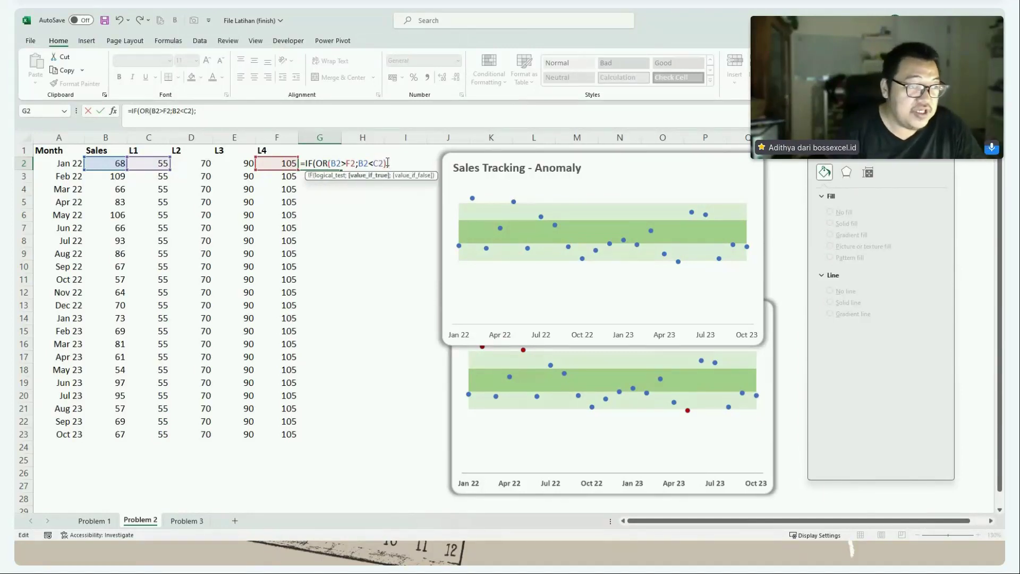
pyautogui.click(92, 167)
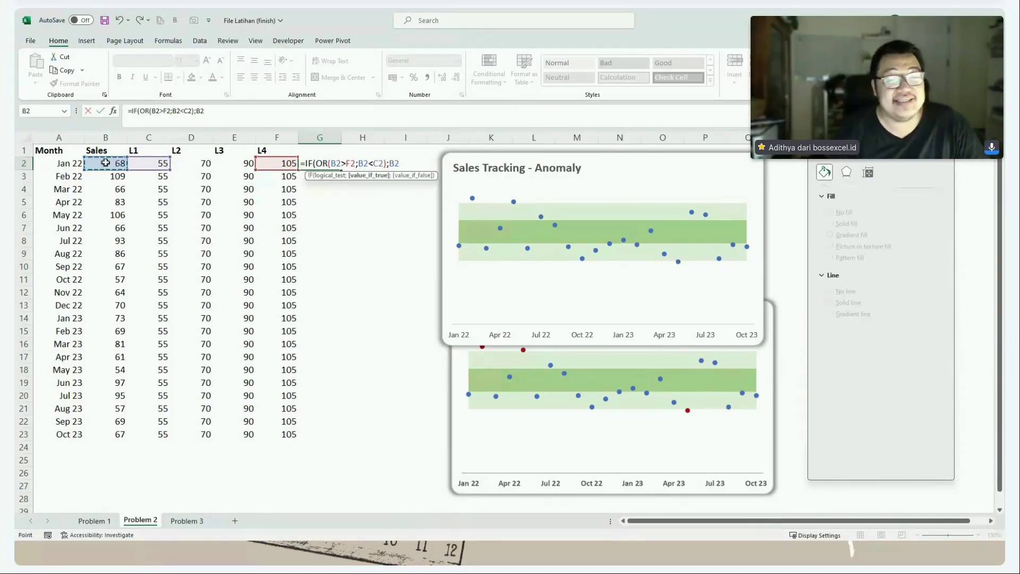
pyautogui.write(';')
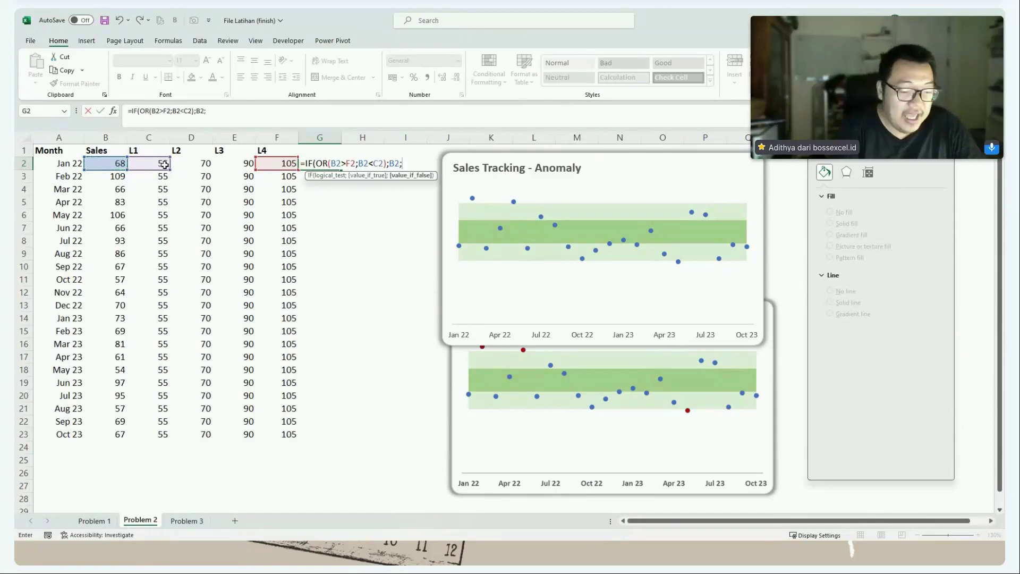
pyautogui.write('na())')
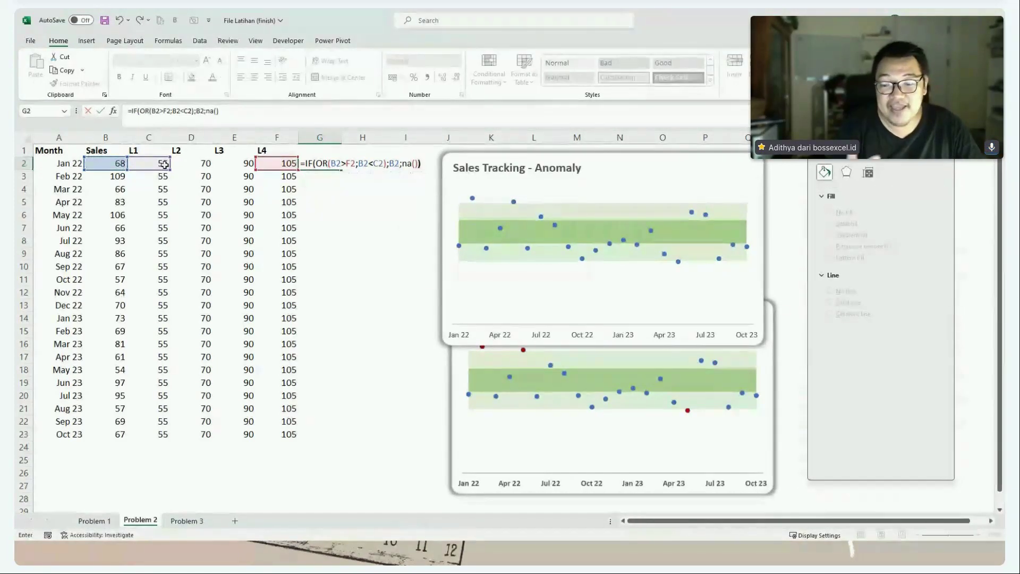
pyautogui.press('Return')
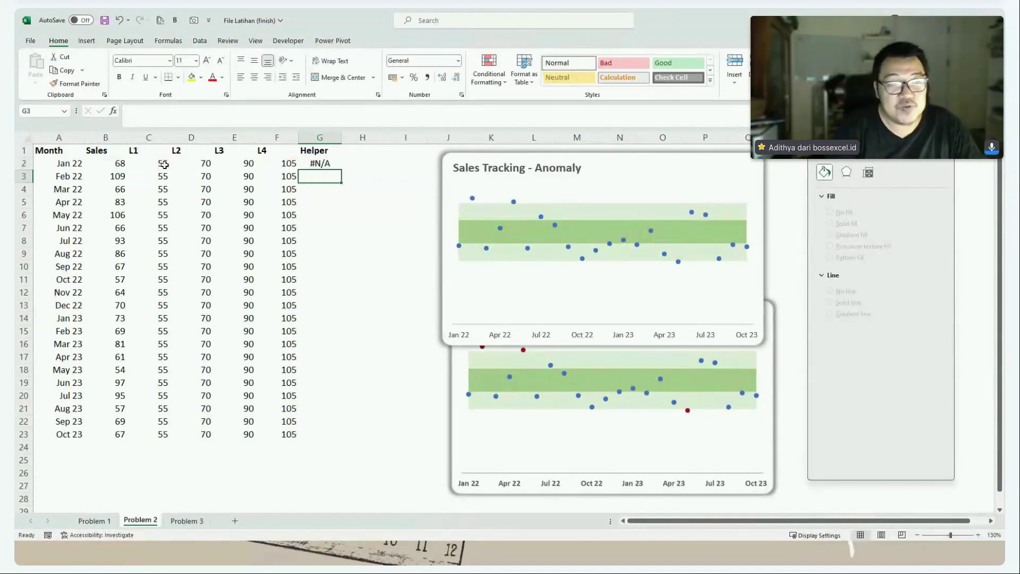
# - Fill the Helper formula from G2 down through G23
pyautogui.click(124, 165)
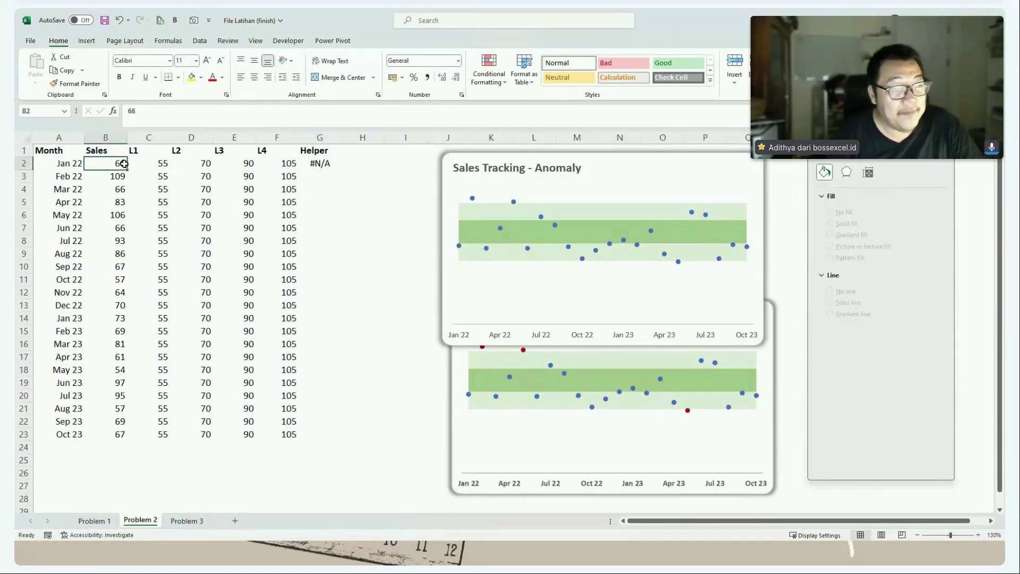
pyautogui.click(162, 164)
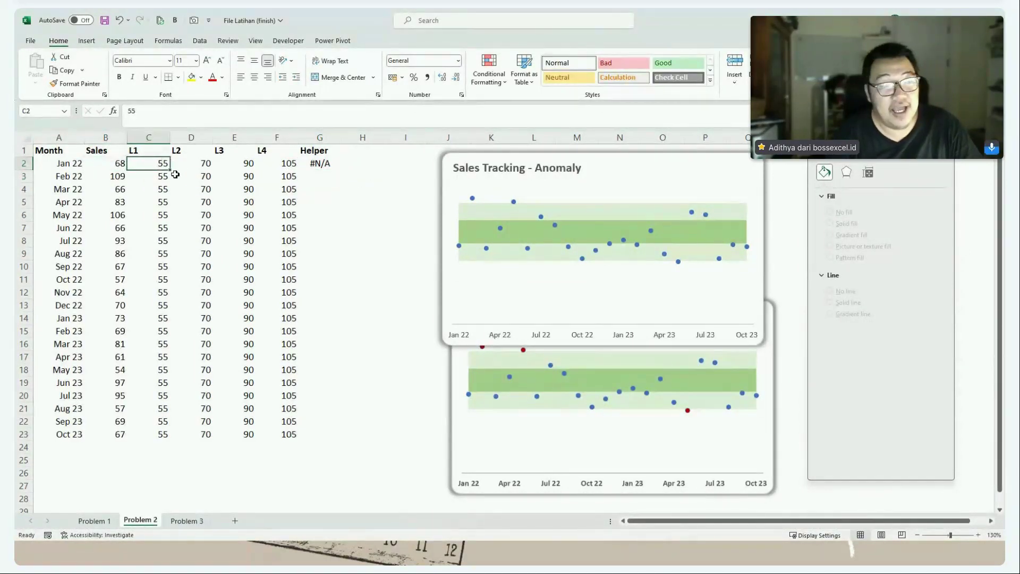
pyautogui.click(293, 162)
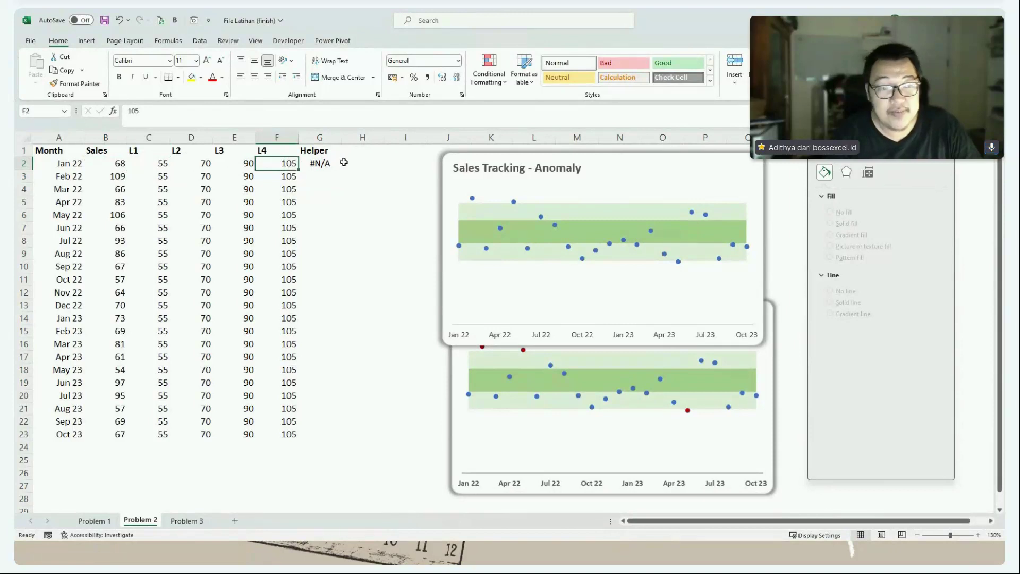
pyautogui.click(336, 166)
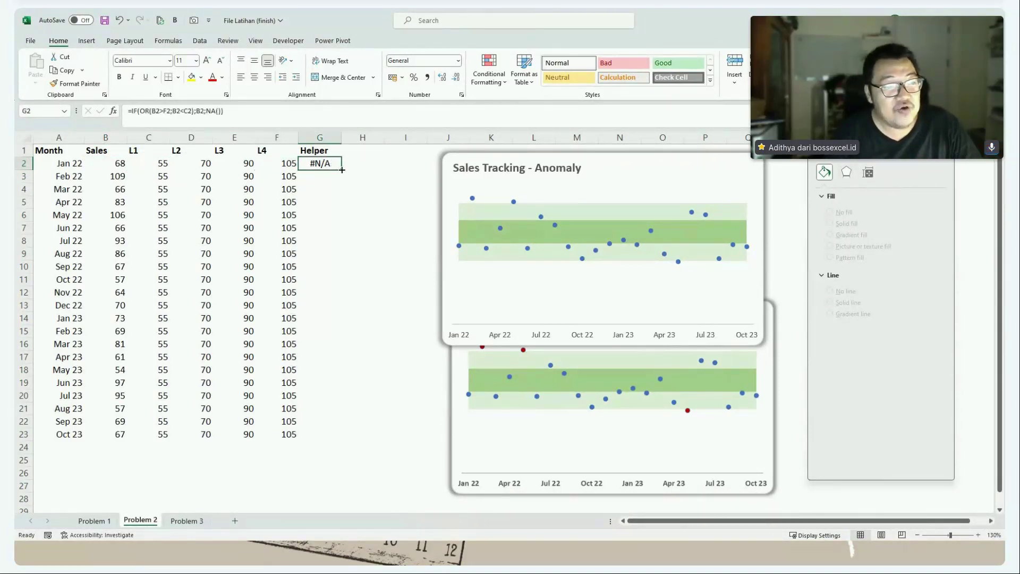
pyautogui.doubleClick(341, 169)
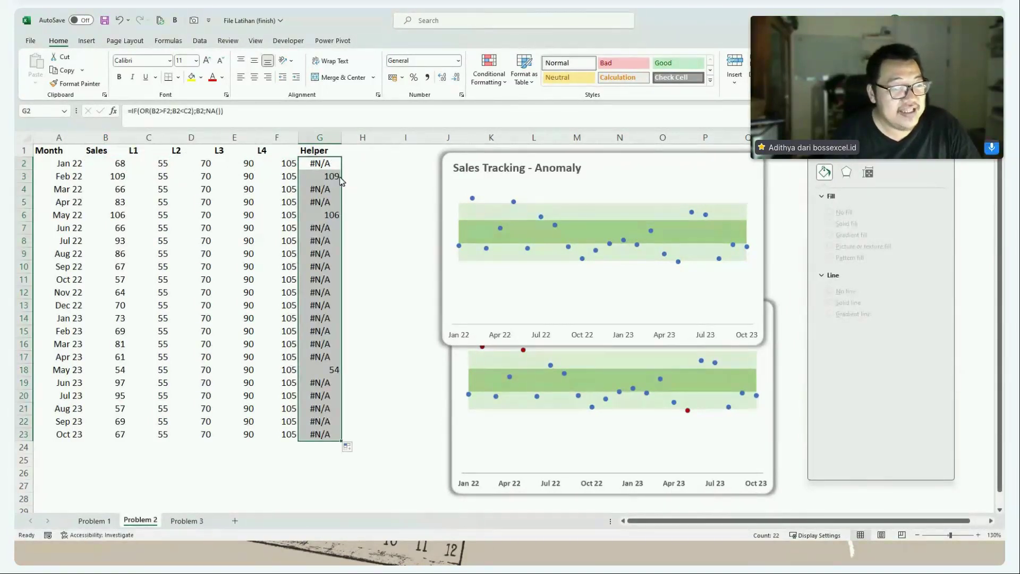
# - Check the Helper results in the Feb 22, May 22 and May 23 rows against the matching chart points
pyautogui.click(299, 175)
pyautogui.moveTo(299, 176); pyautogui.dragTo(93, 185)
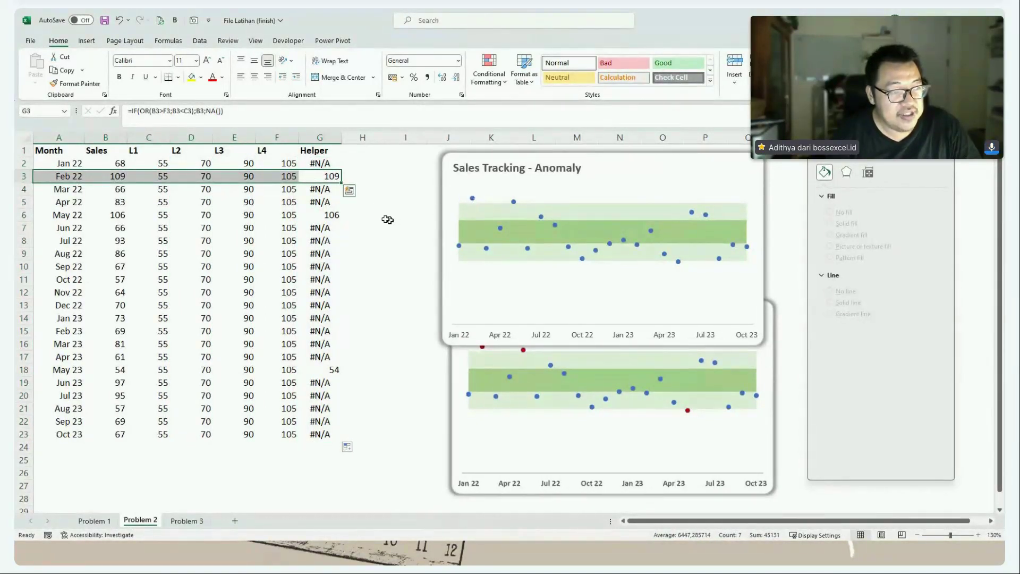
pyautogui.moveTo(335, 215); pyautogui.dragTo(58, 215)
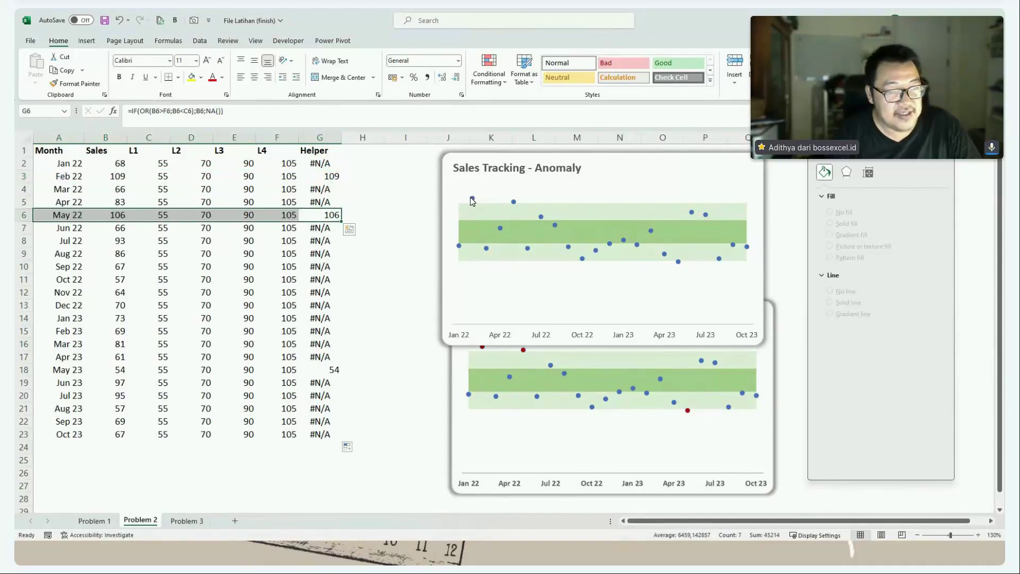
pyautogui.moveTo(341, 366); pyautogui.dragTo(64, 370)
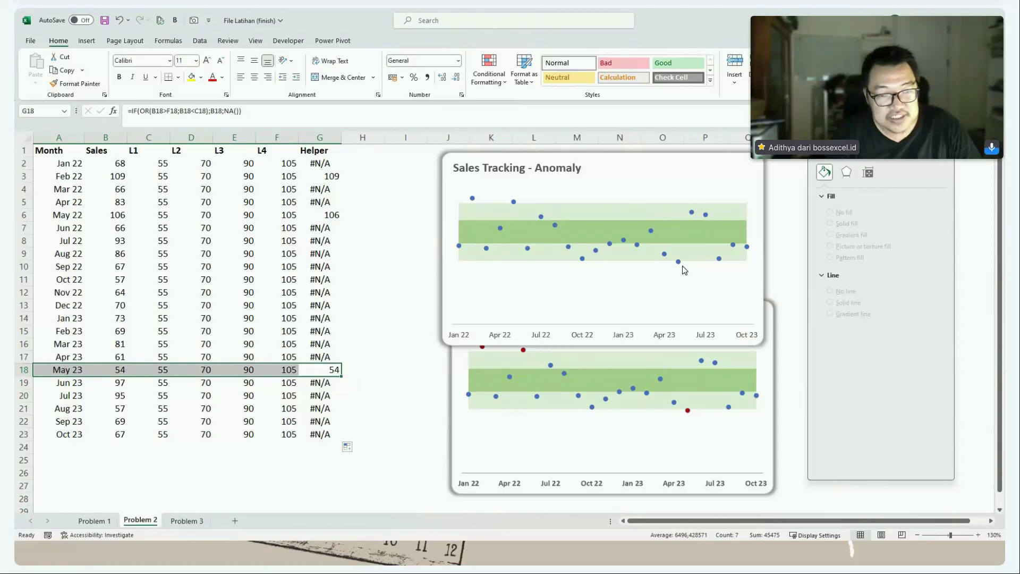
pyautogui.moveTo(681, 266)
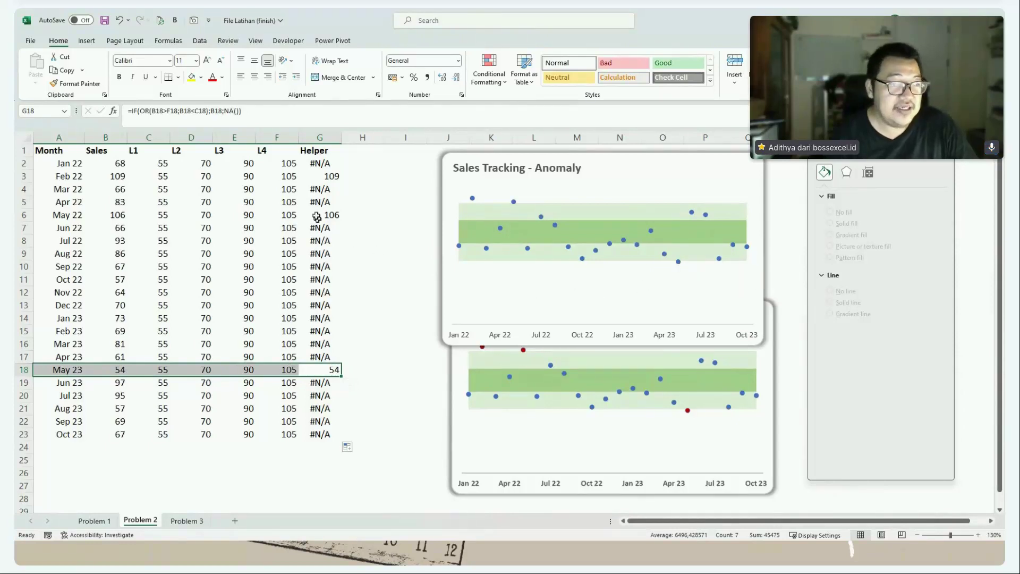
# - Copy the Helper values in G2:G23 and paste them into the Sales Tracking - Anomaly chart as a new series
pyautogui.moveTo(319, 164); pyautogui.dragTo(333, 441)
pyautogui.hotkey('ctrl', 'c')
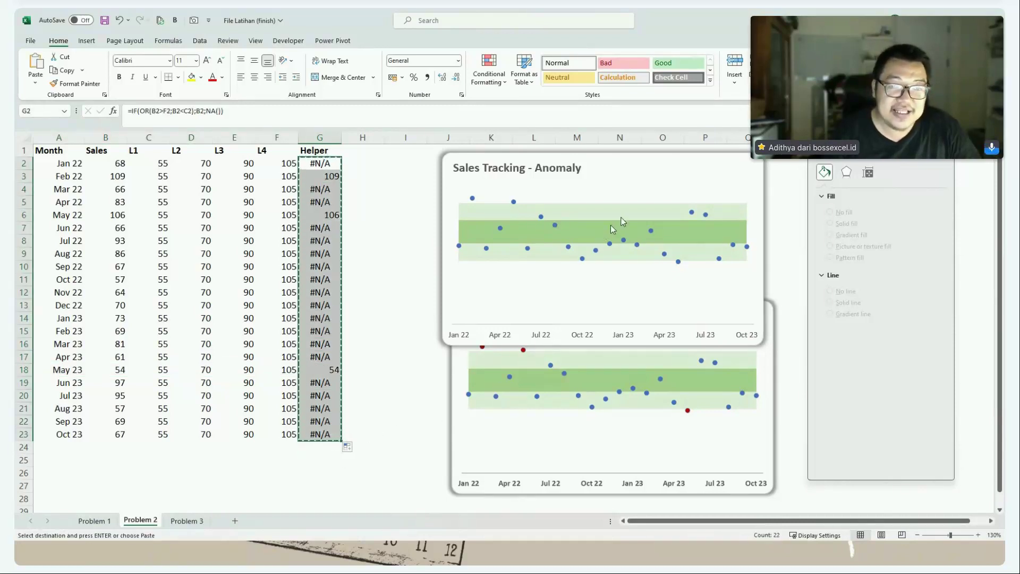
pyautogui.click(680, 174)
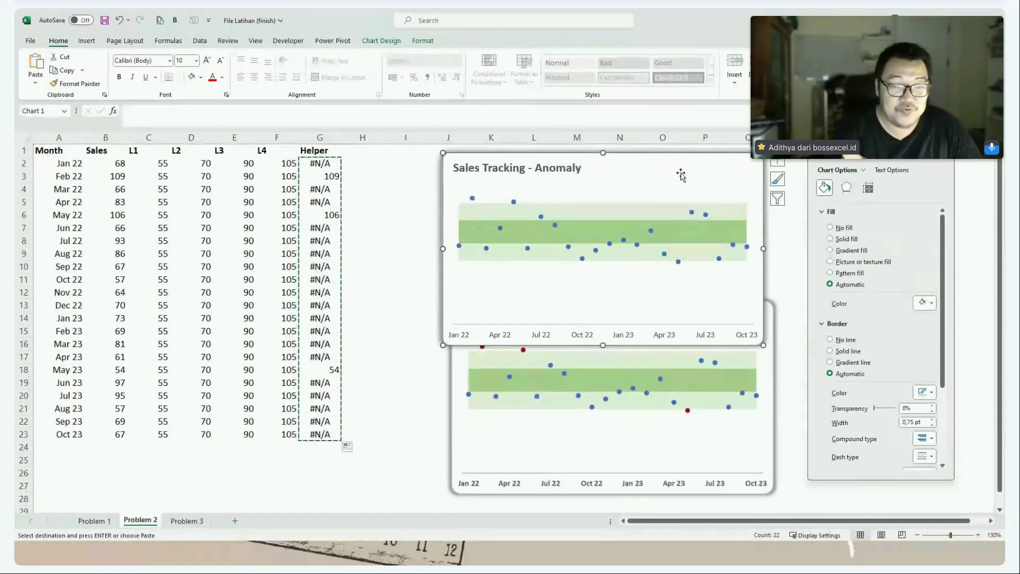
pyautogui.hotkey('ctrl', 'v')
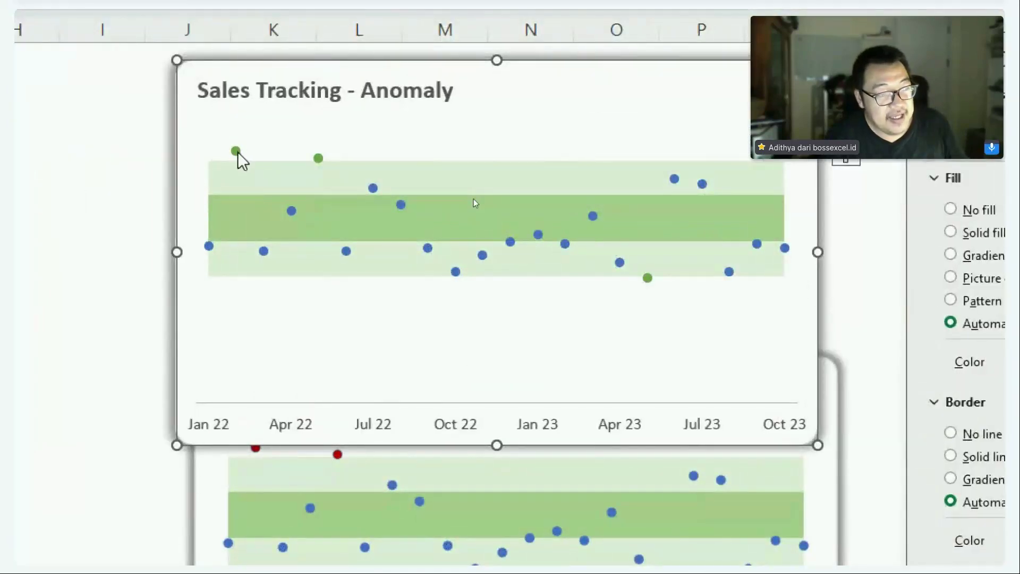
# - Give the markers of the Helper series in the anomaly chart a solid dark red fill
pyautogui.moveTo(237, 153)
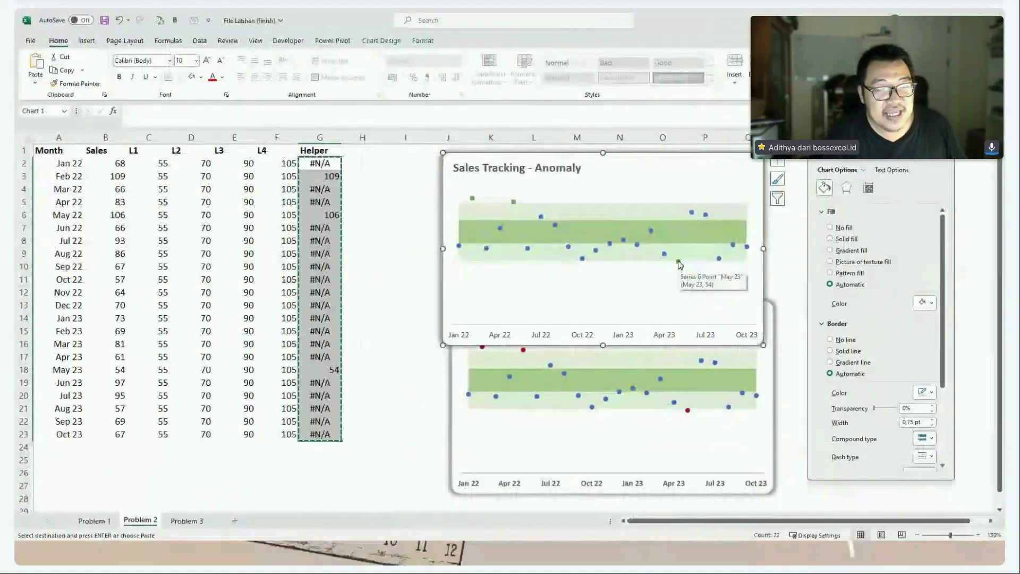
pyautogui.click(647, 277)
pyautogui.click(677, 260)
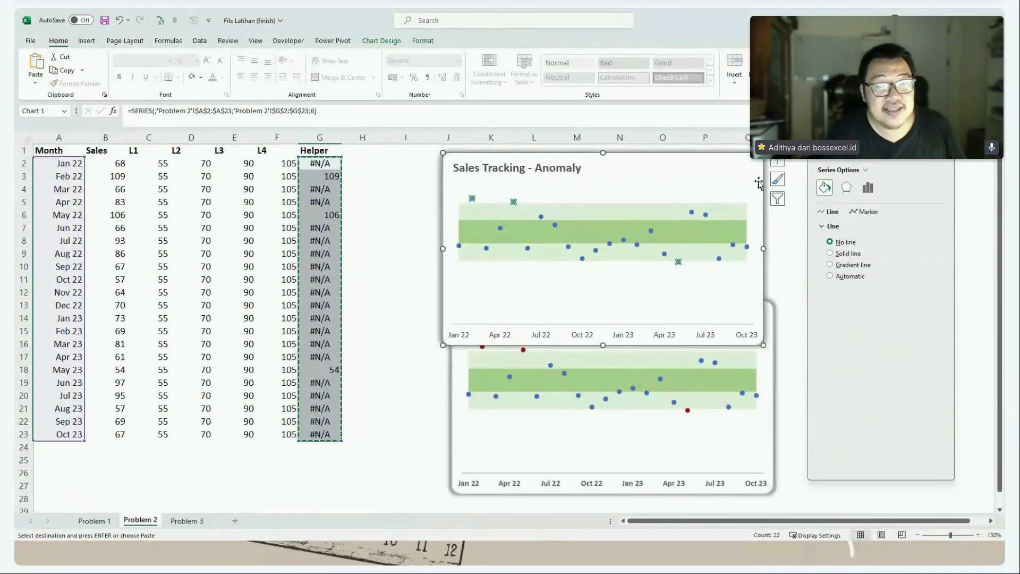
pyautogui.click(826, 190)
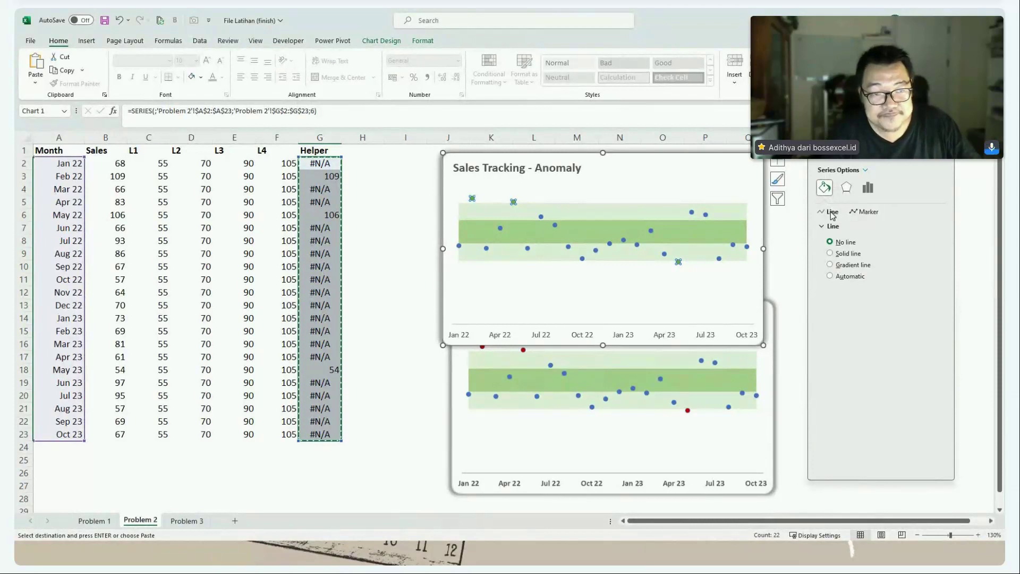
pyautogui.click(871, 213)
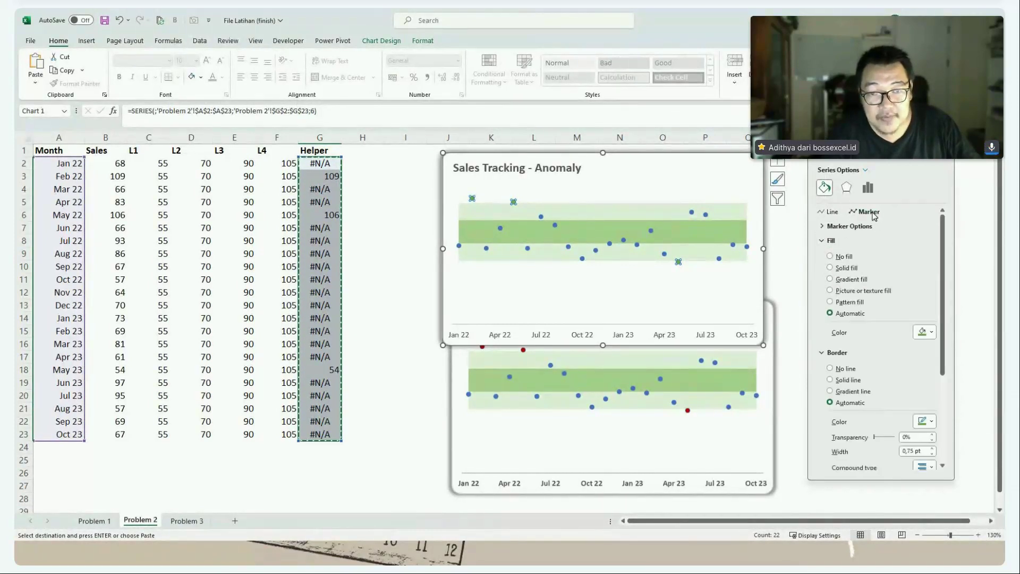
pyautogui.click(832, 229)
pyautogui.click(832, 229)
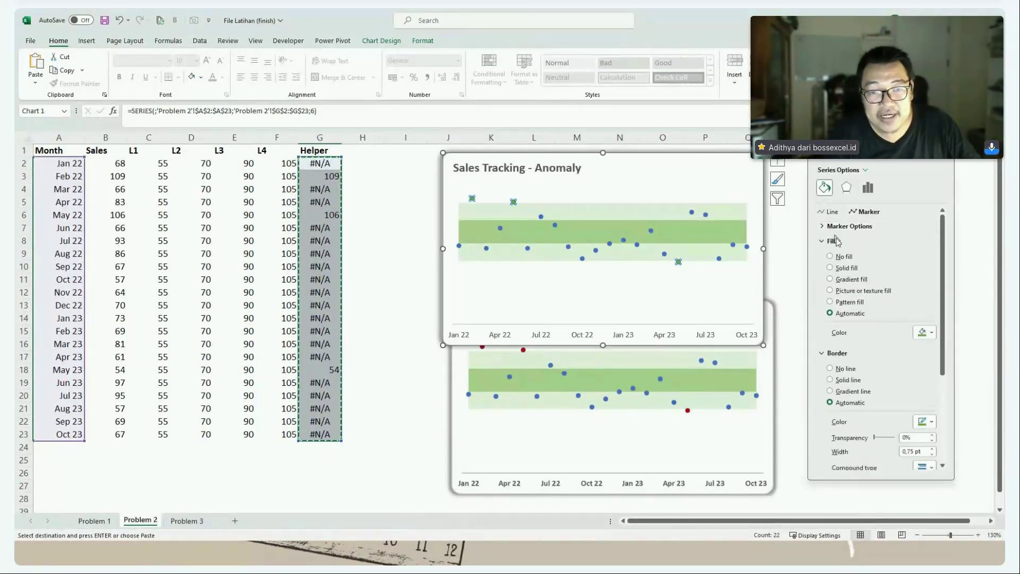
pyautogui.click(845, 268)
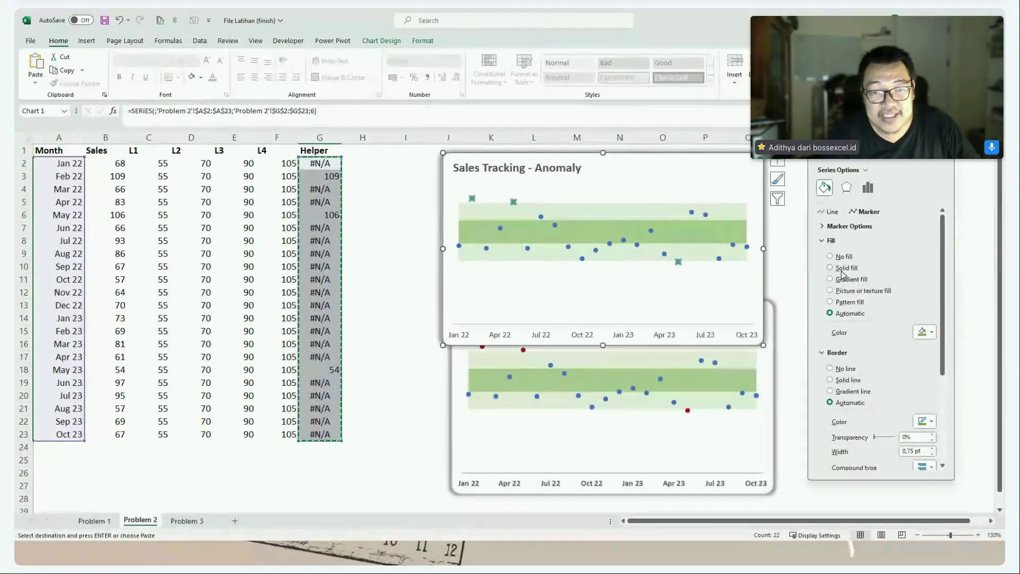
pyautogui.click(926, 332)
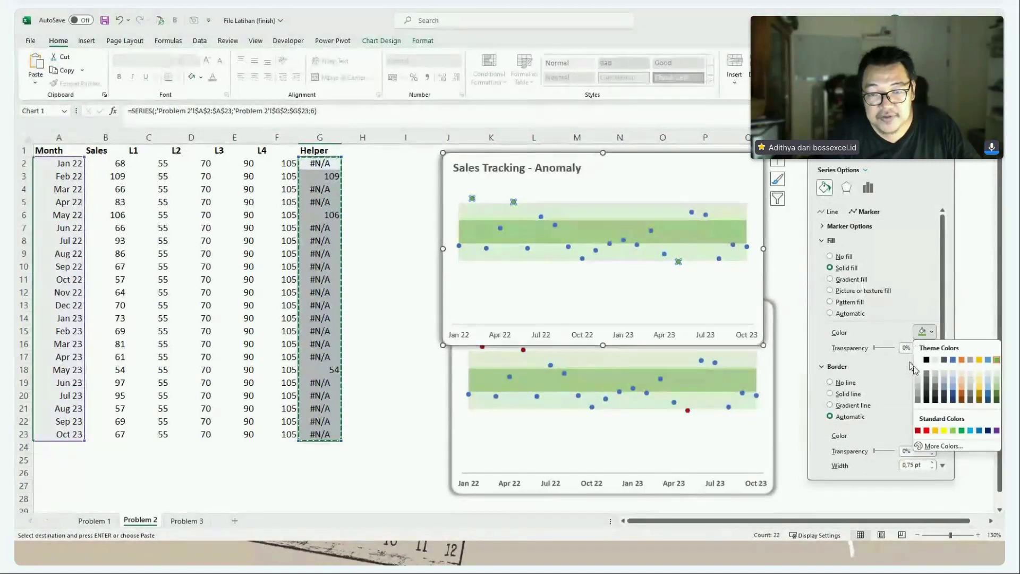
pyautogui.click(917, 430)
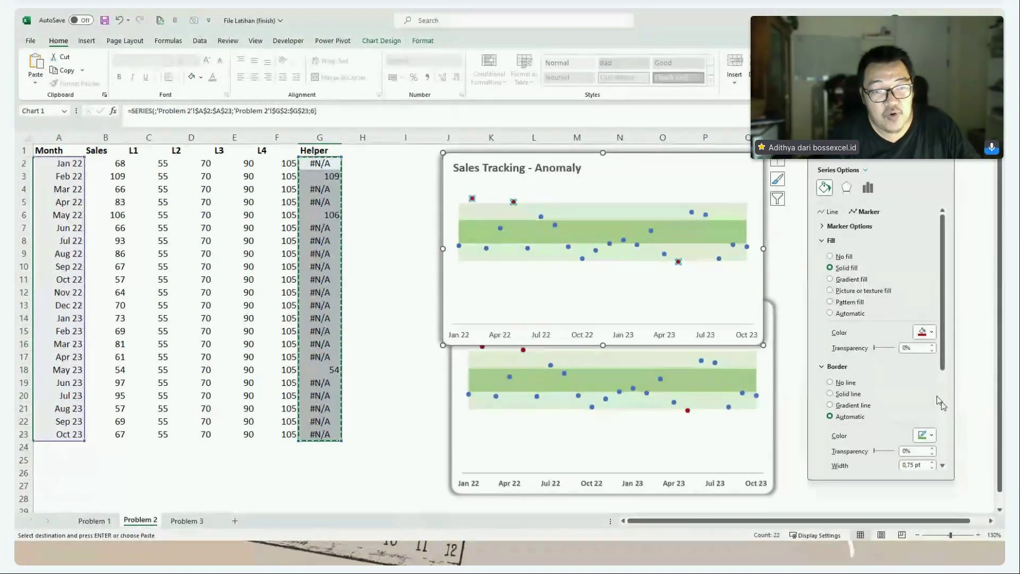
# - Set the Helper markers' border to a solid dark red line
pyautogui.click(830, 394)
pyautogui.click(930, 434)
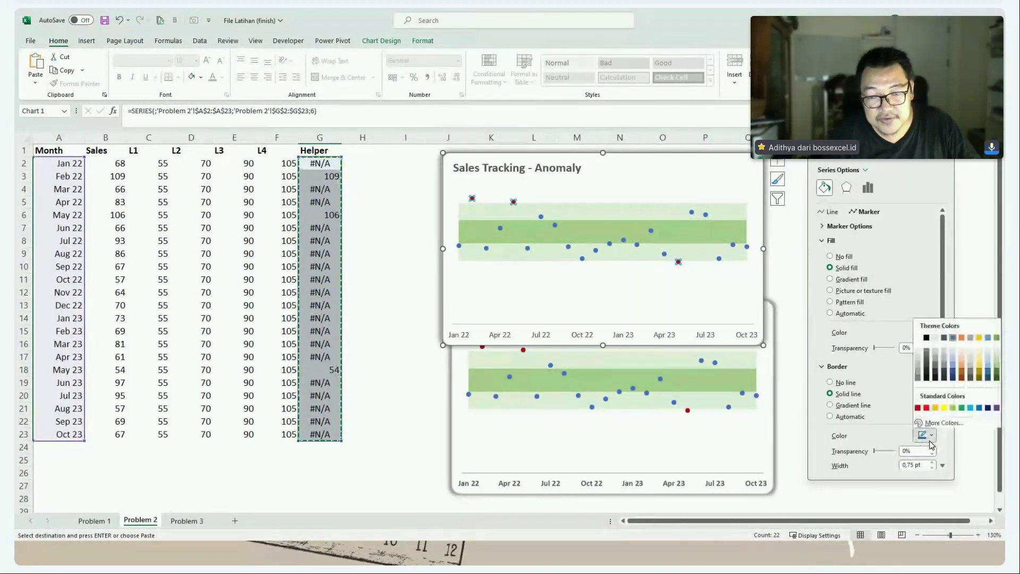
pyautogui.click(918, 407)
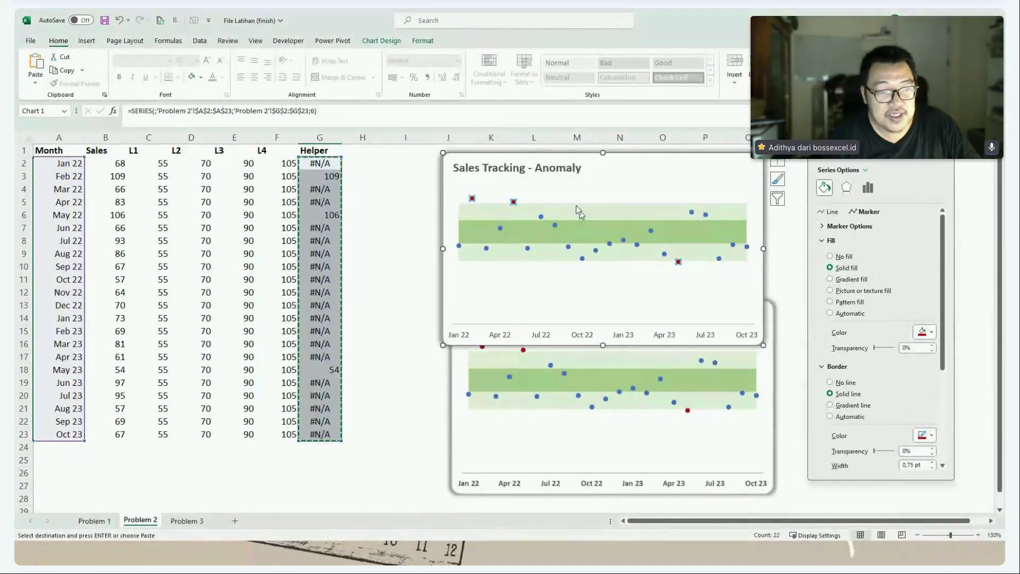
# - Use a built-in marker for the Helper series and set its size to 8
pyautogui.click(848, 226)
pyautogui.click(844, 264)
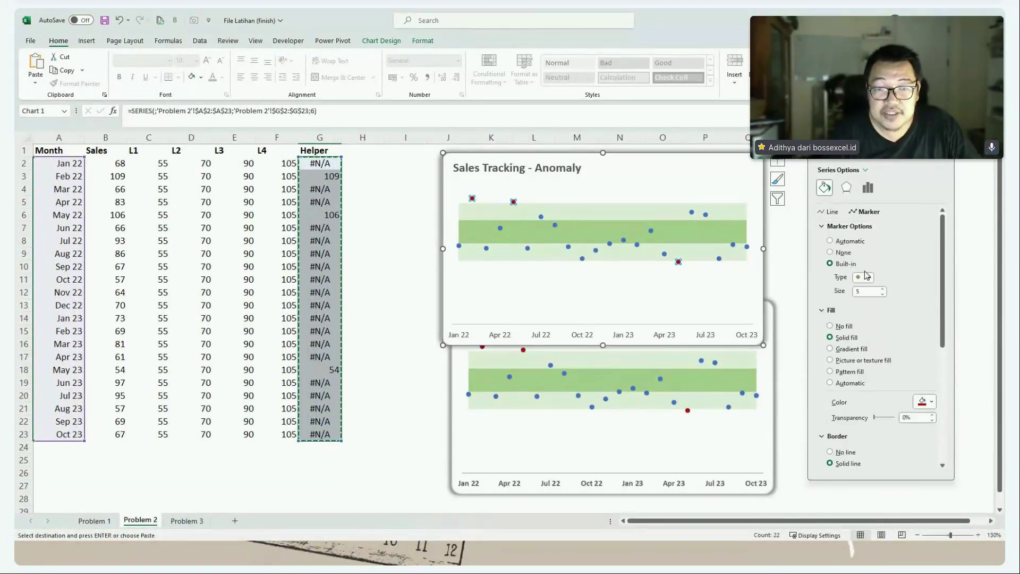
pyautogui.click(883, 290)
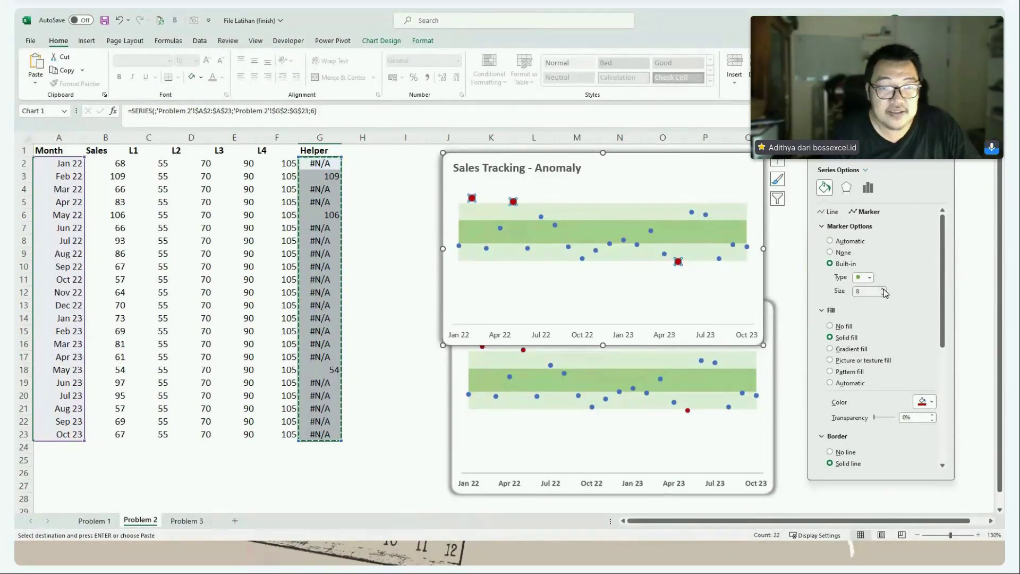
pyautogui.click(792, 275)
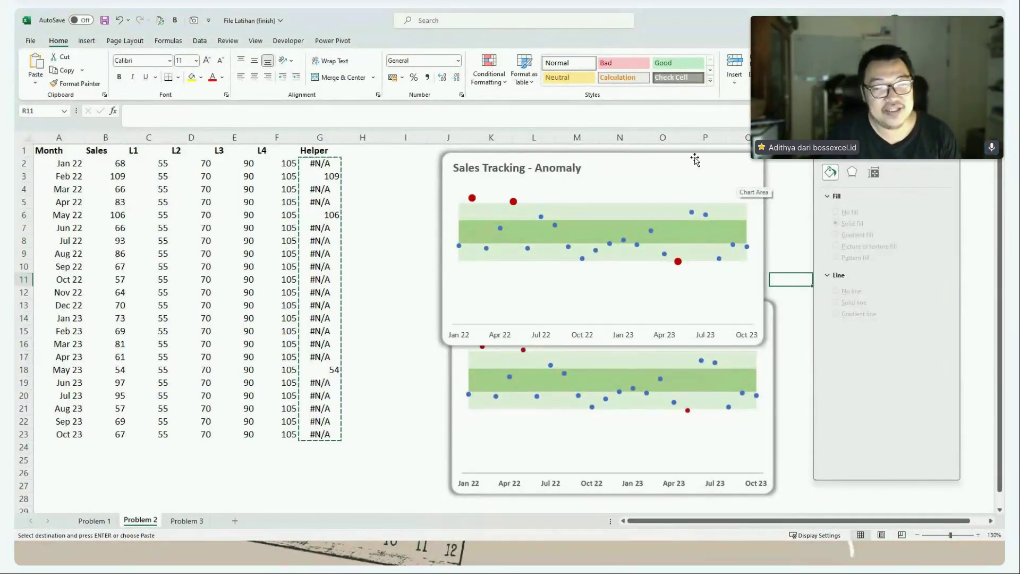
# - Move the finished anomaly chart beside the reference chart so both line up side by side
pyautogui.moveTo(695, 159); pyautogui.dragTo(353, 300)
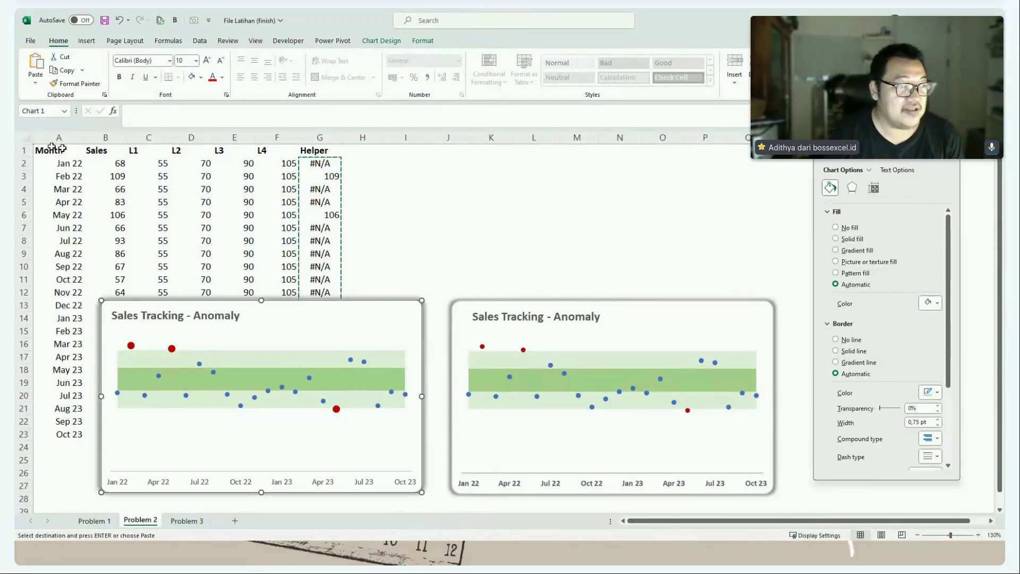
pyautogui.moveTo(50, 150); pyautogui.dragTo(282, 189)
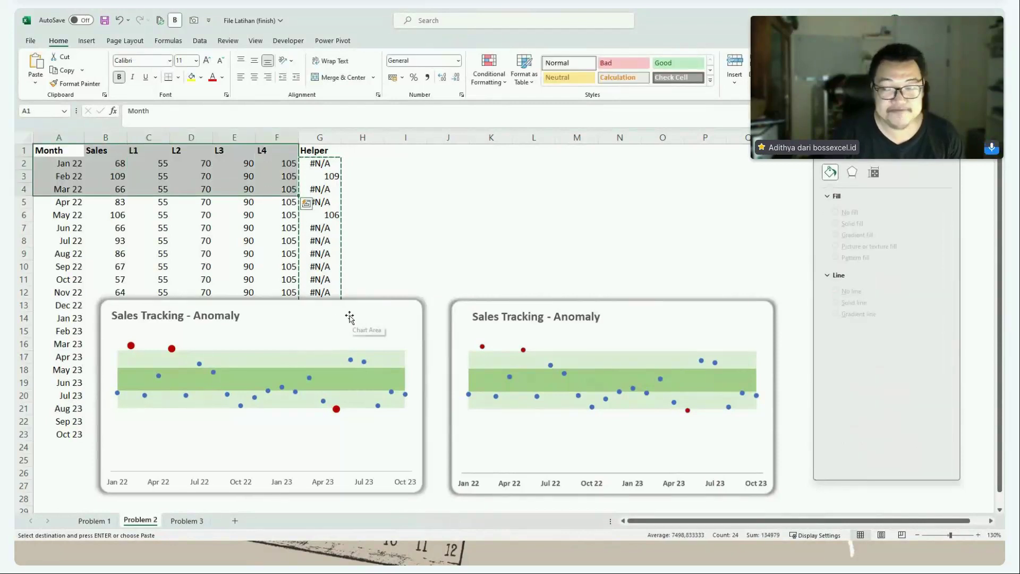
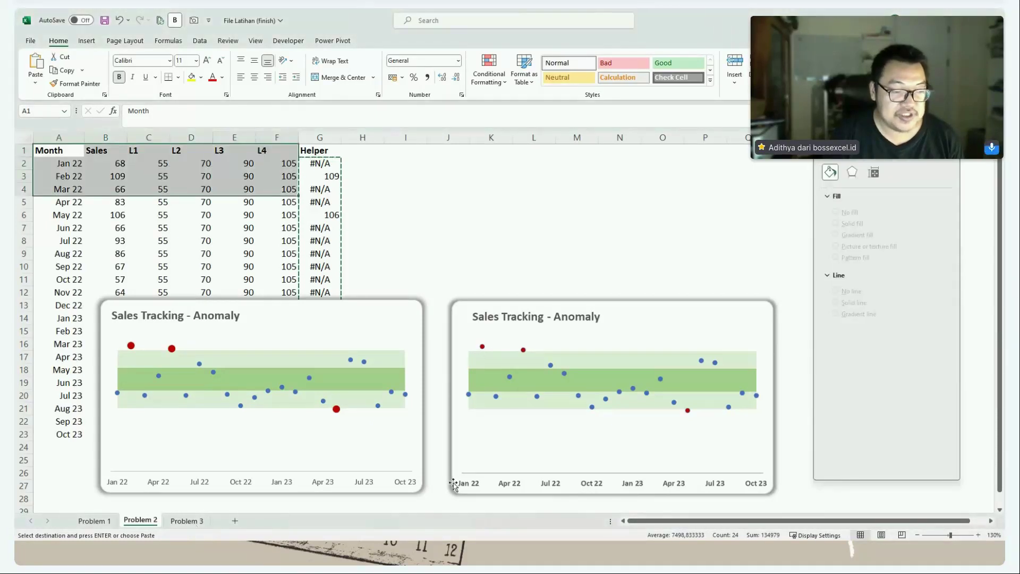
# - Go to the Problem 3 sheet and shift the Sales Actual vs Forecast reference picture slightly down and to the right
pyautogui.click(181, 521)
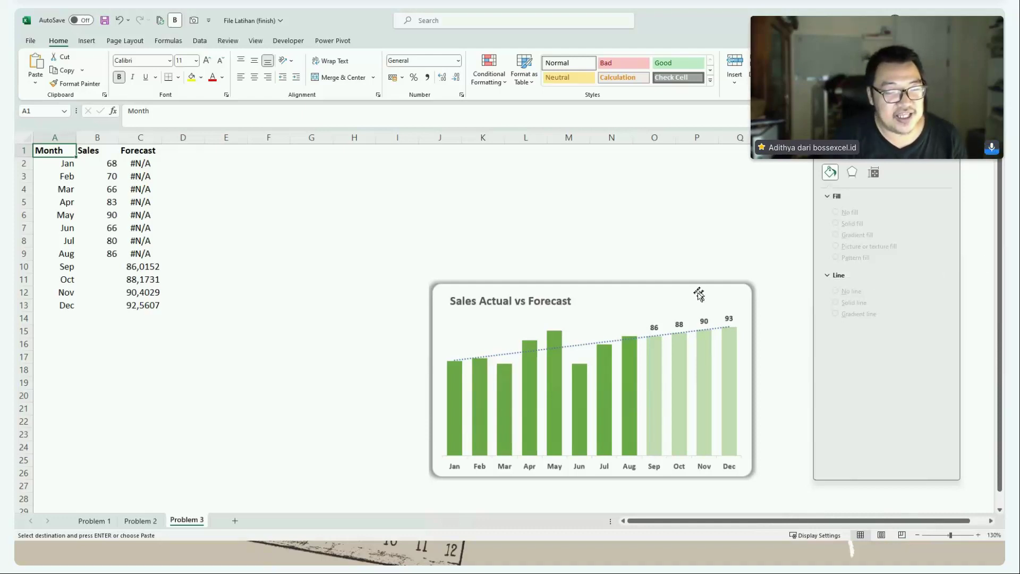
pyautogui.click(642, 292)
pyautogui.moveTo(643, 293); pyautogui.dragTo(665, 303)
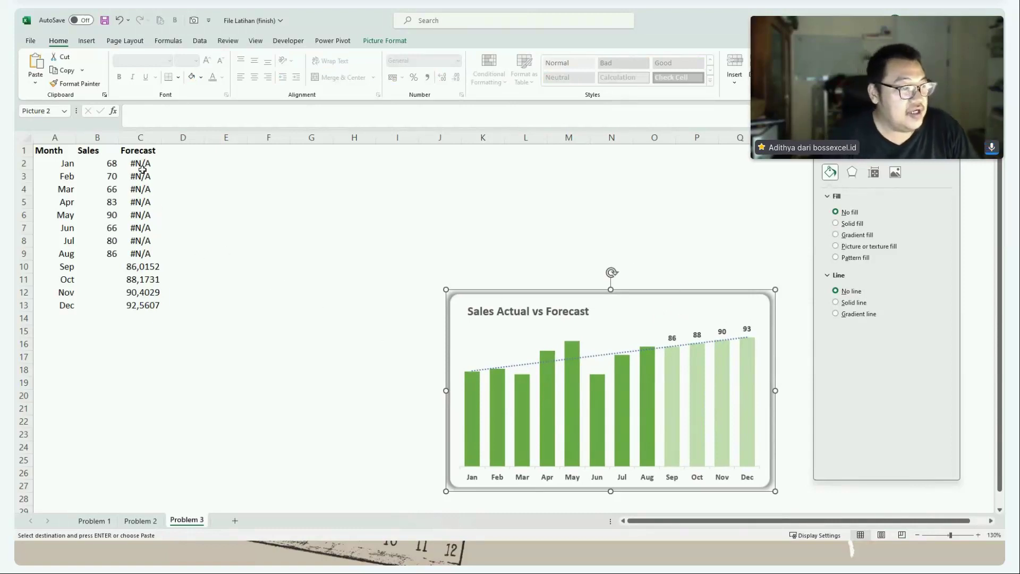
# - Review the Month, Sales and Forecast data, and clear the forecast formulas from C2:C13
pyautogui.moveTo(142, 165); pyautogui.dragTo(144, 307)
pyautogui.moveTo(50, 152); pyautogui.dragTo(109, 306)
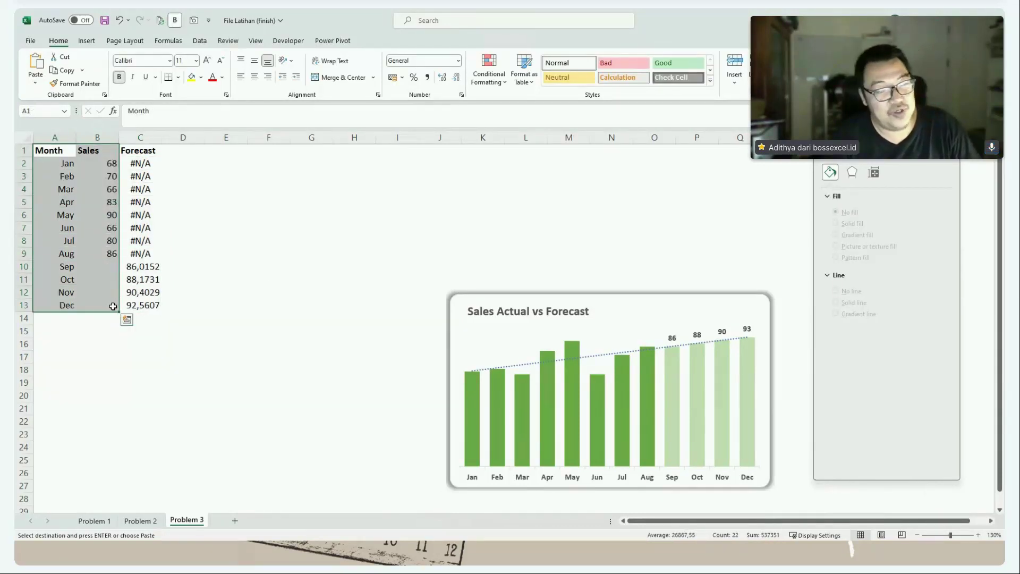
pyautogui.moveTo(94, 176); pyautogui.dragTo(105, 303)
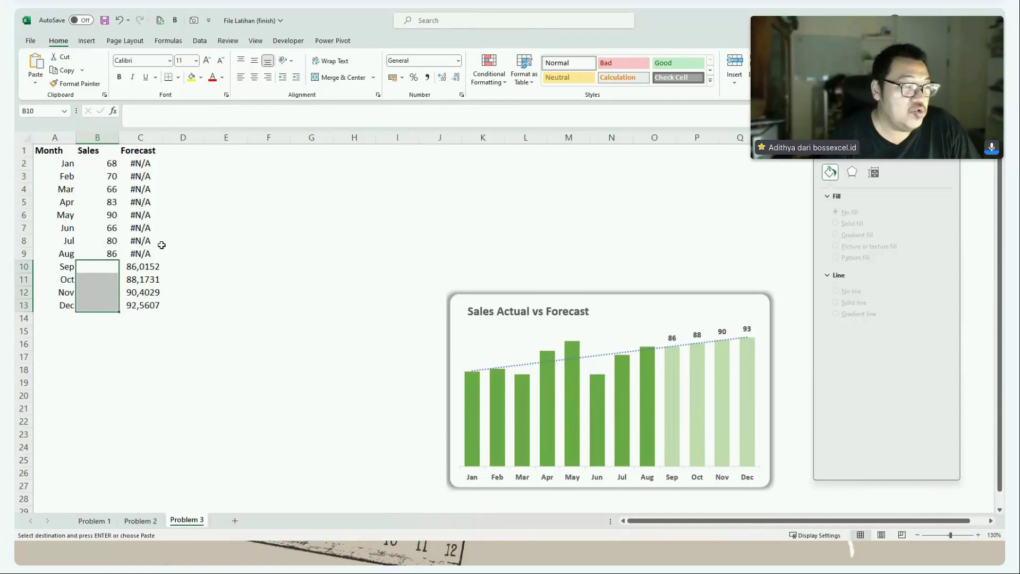
pyautogui.click(153, 263)
pyautogui.moveTo(148, 166); pyautogui.dragTo(145, 308)
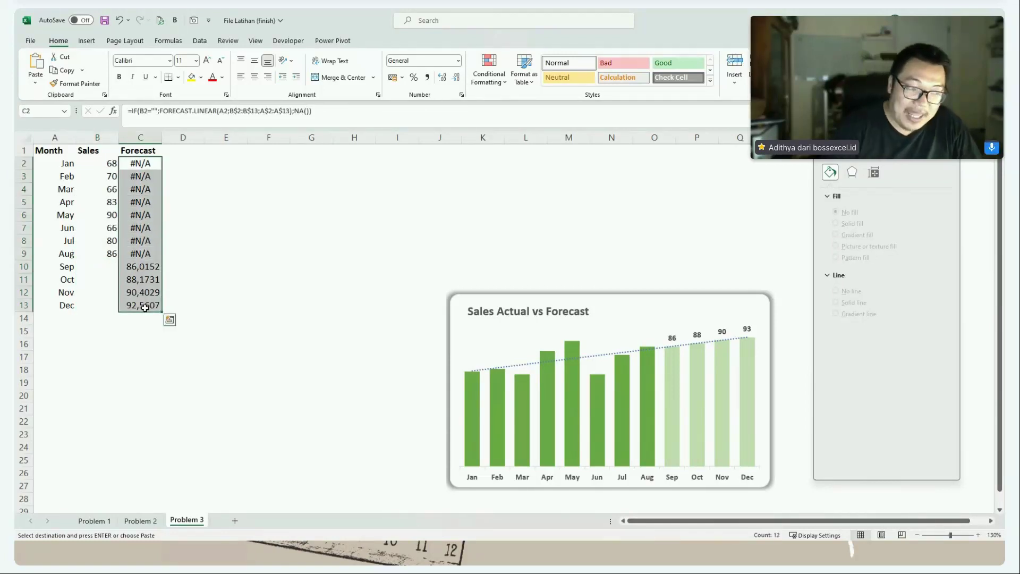
pyautogui.press('Delete')
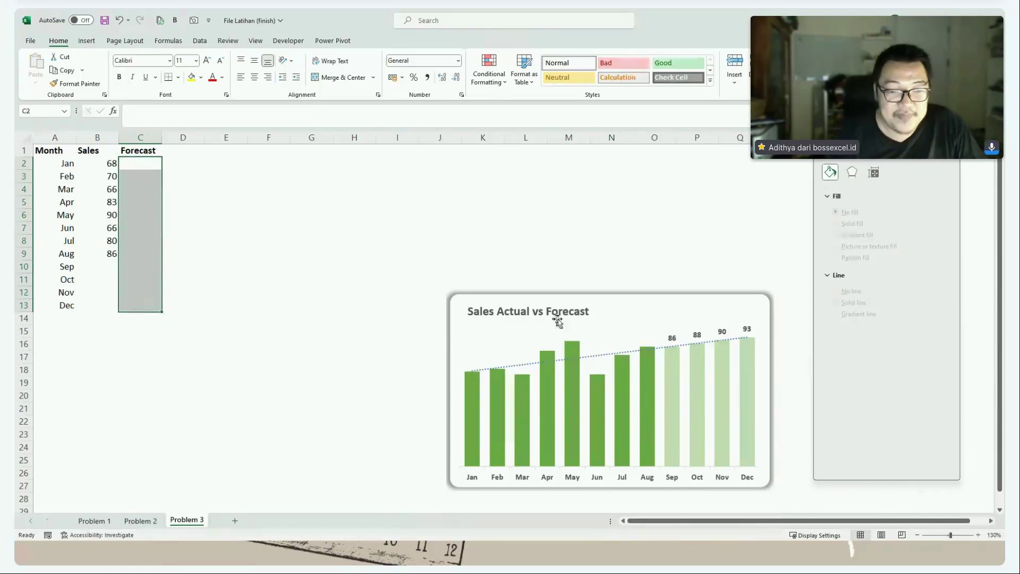
# - Insert a column chart from the Month and Sales data in A1:B13 and place it beside the reference picture
pyautogui.click(54, 153)
pyautogui.moveTo(53, 153); pyautogui.dragTo(107, 302)
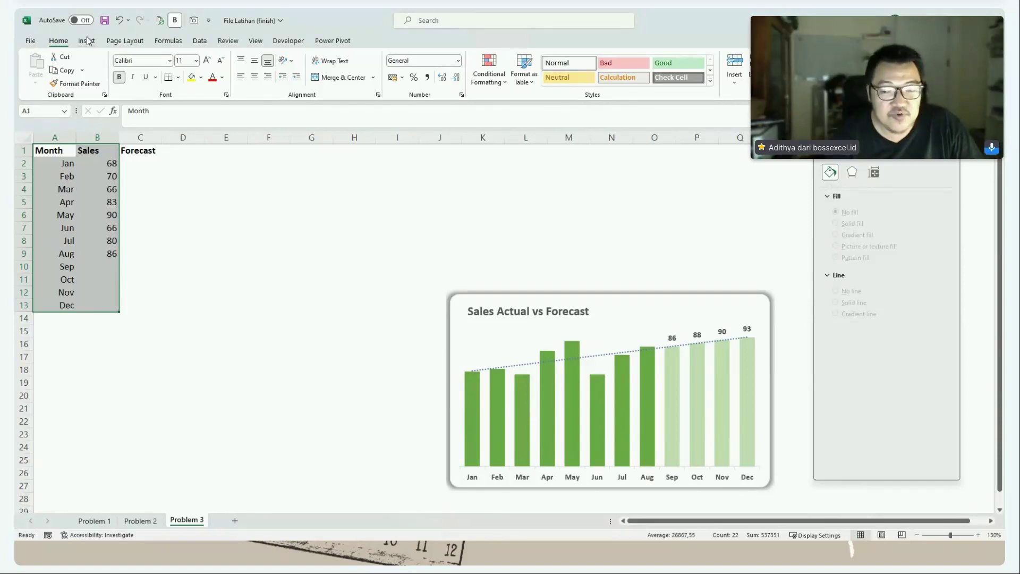
pyautogui.hotkey('alt', 'F1')
pyautogui.moveTo(468, 237)
pyautogui.mouseDown()
pyautogui.moveTo(237, 280)
pyautogui.moveTo(229, 291)
pyautogui.mouseUp()
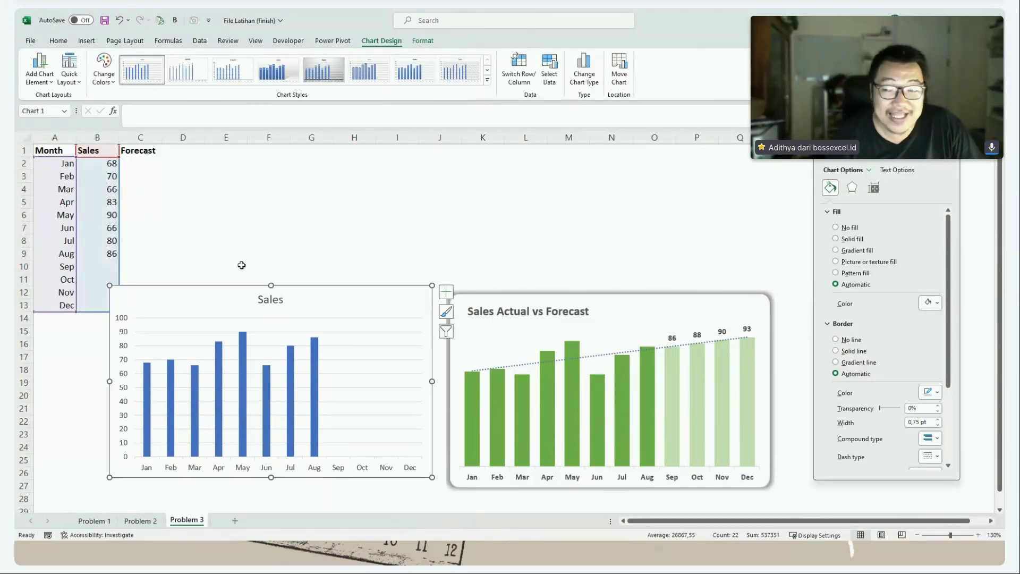
# - Change the new chart's title to "Sales Actual vs Forecast"
pyautogui.click(278, 302)
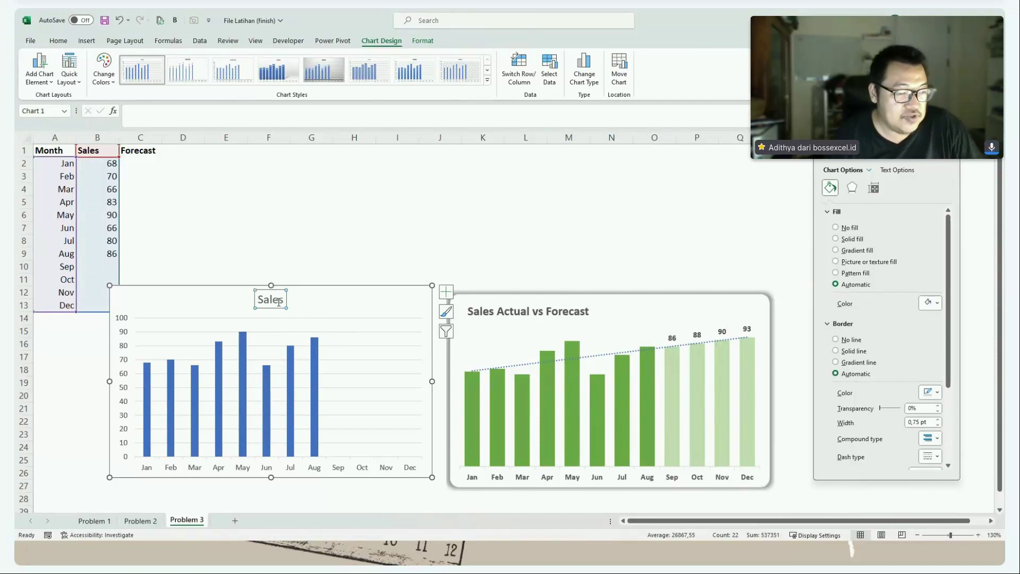
pyautogui.doubleClick(279, 300)
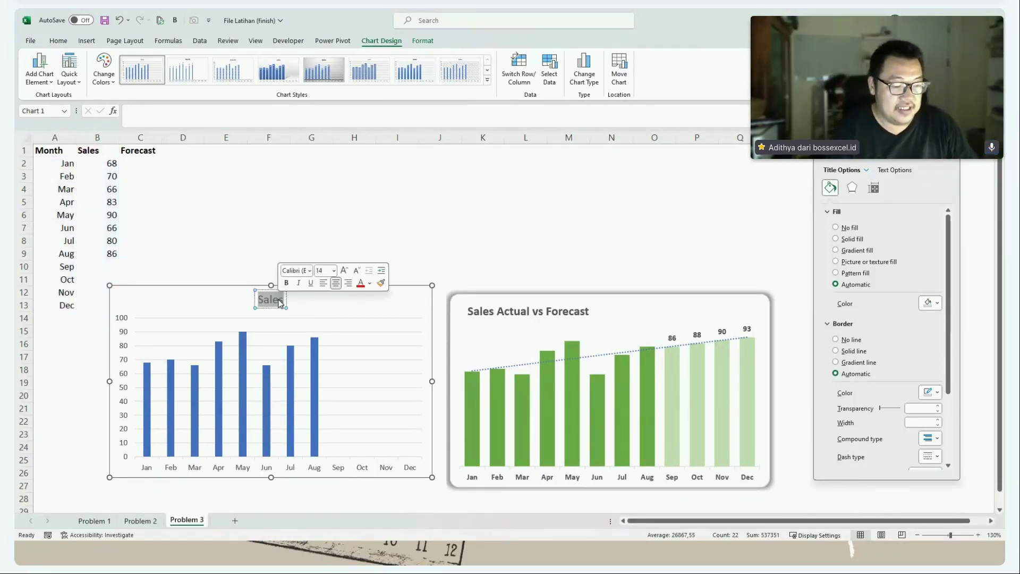
pyautogui.write('Sales Actual vs Forecast')
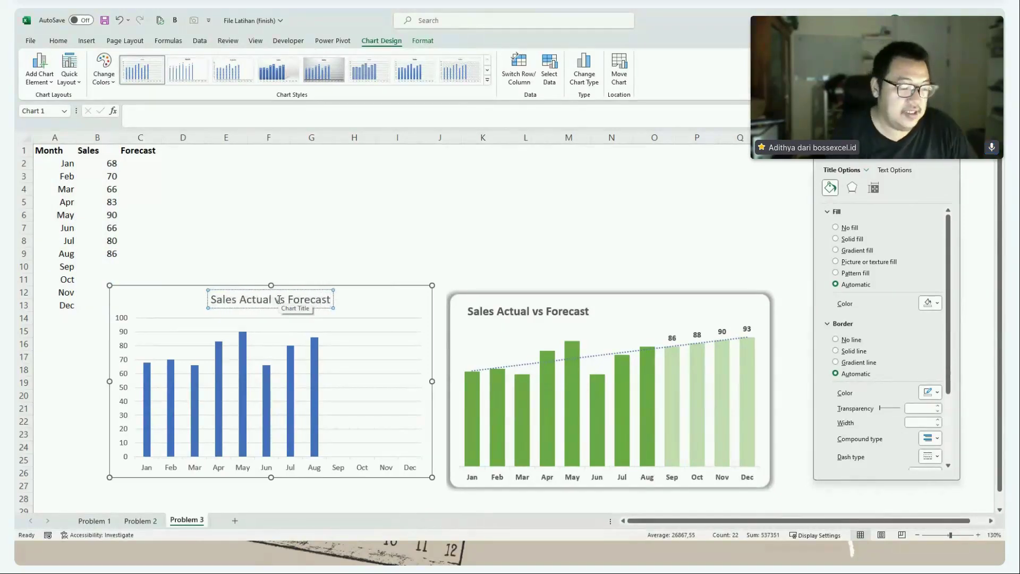
# - Make the chart title bold and move it to the chart's upper-left corner
pyautogui.tripleClick(279, 301)
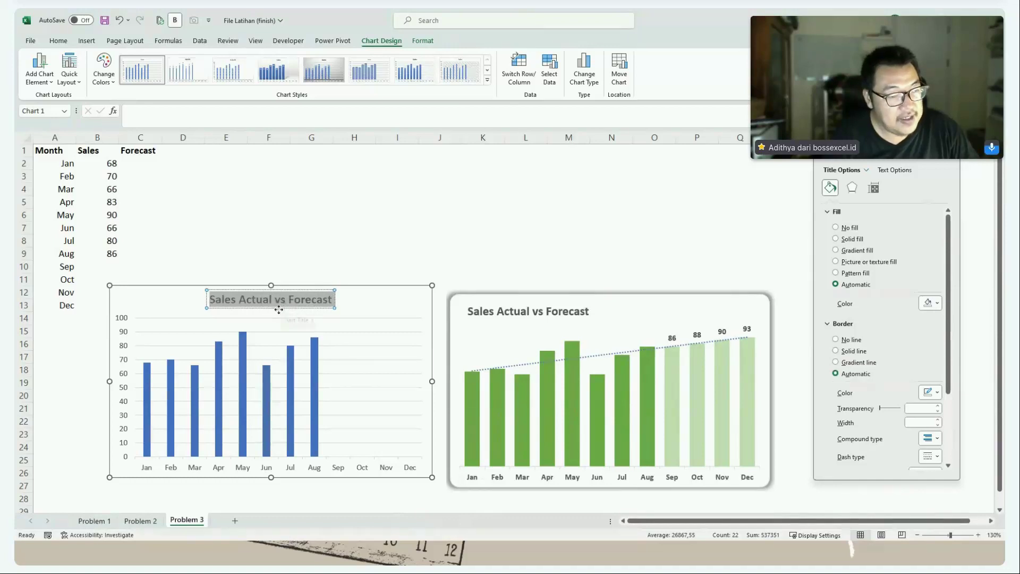
pyautogui.hotkey('ctrl', 'b')
pyautogui.moveTo(281, 309); pyautogui.dragTo(185, 311)
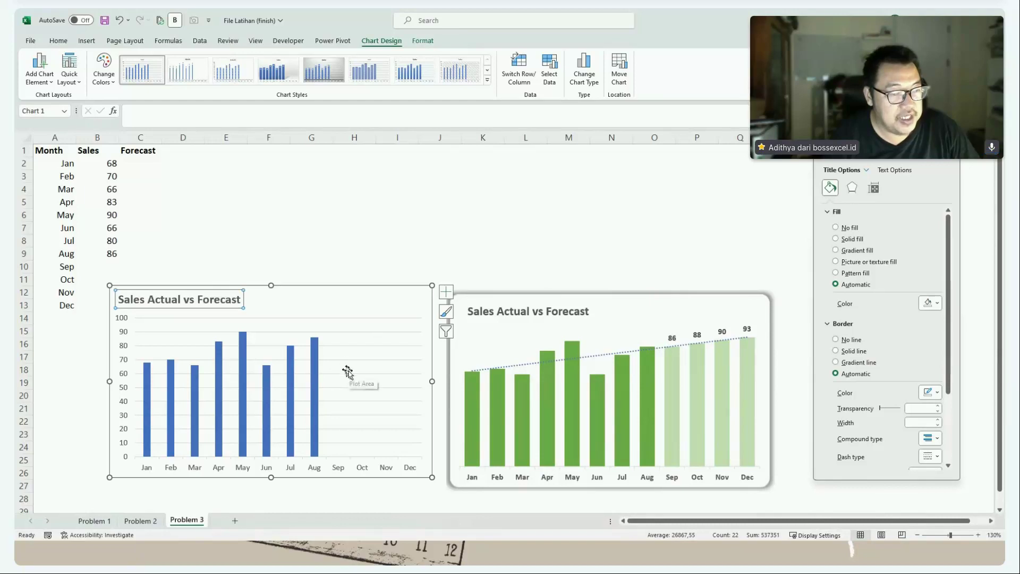
# - Remove the vertical axis and gridlines from the new chart and make the month labels bold
pyautogui.click(127, 327)
pyautogui.press('Delete')
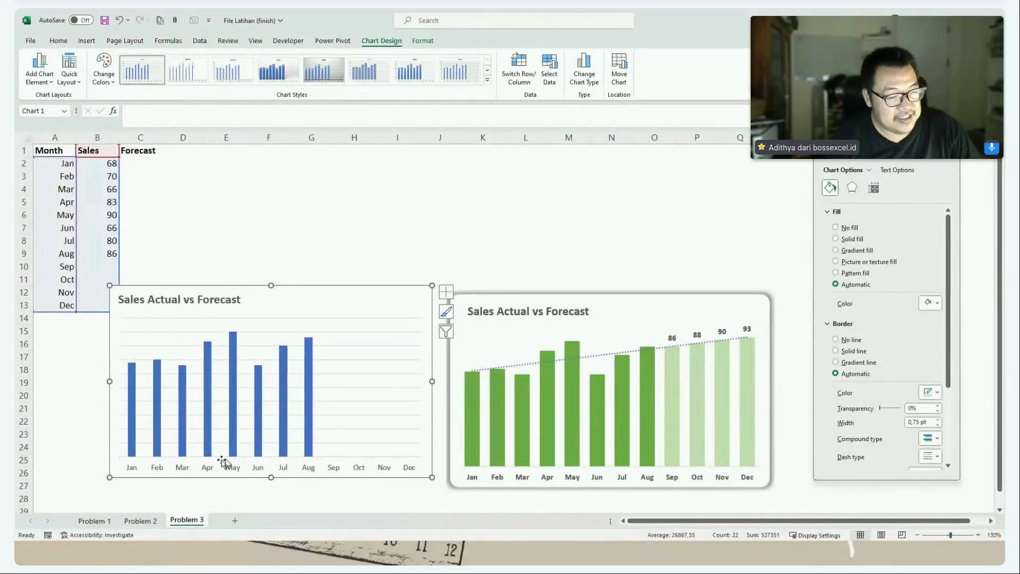
pyautogui.click(225, 469)
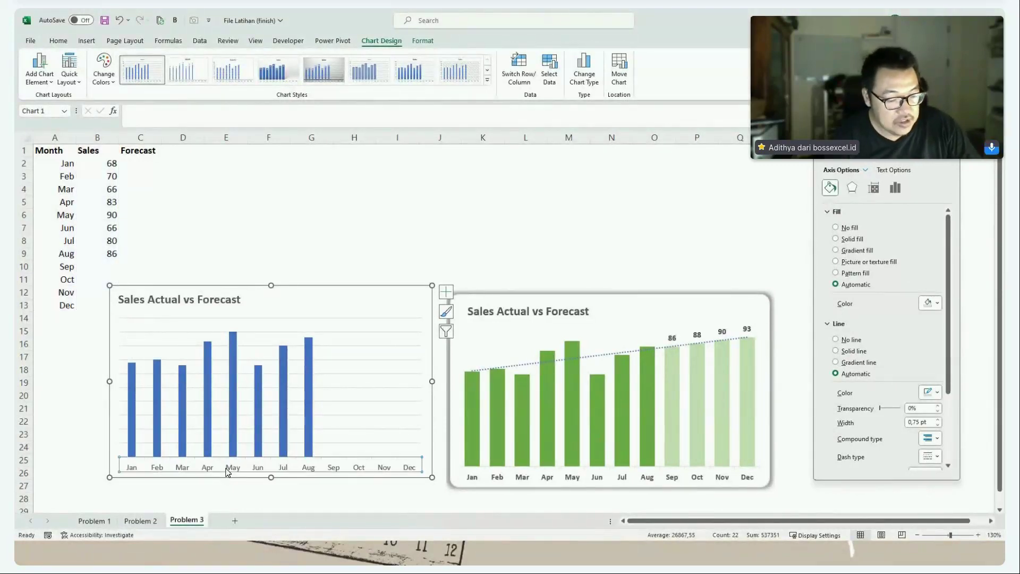
pyautogui.click(345, 386)
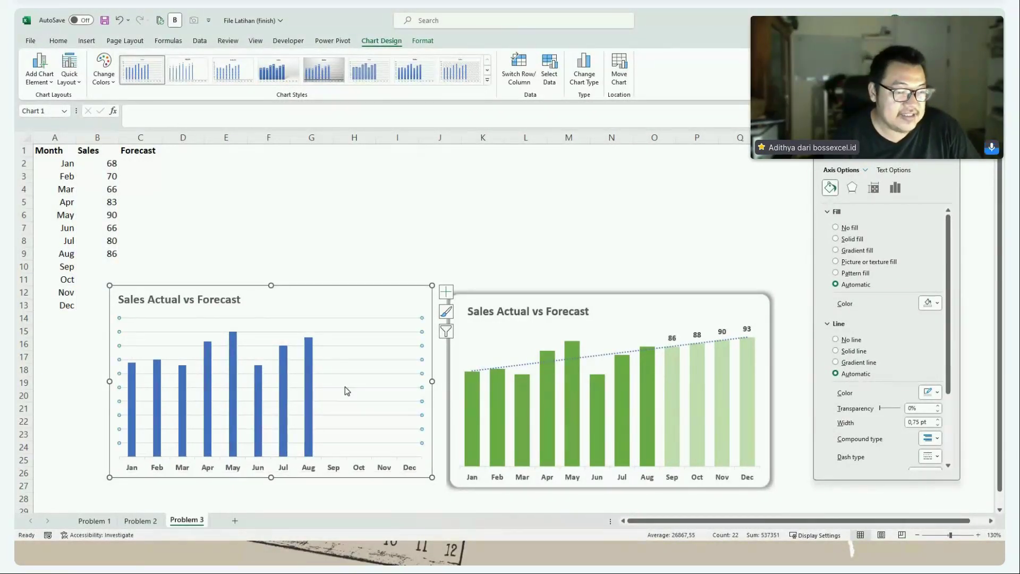
pyautogui.press('Delete')
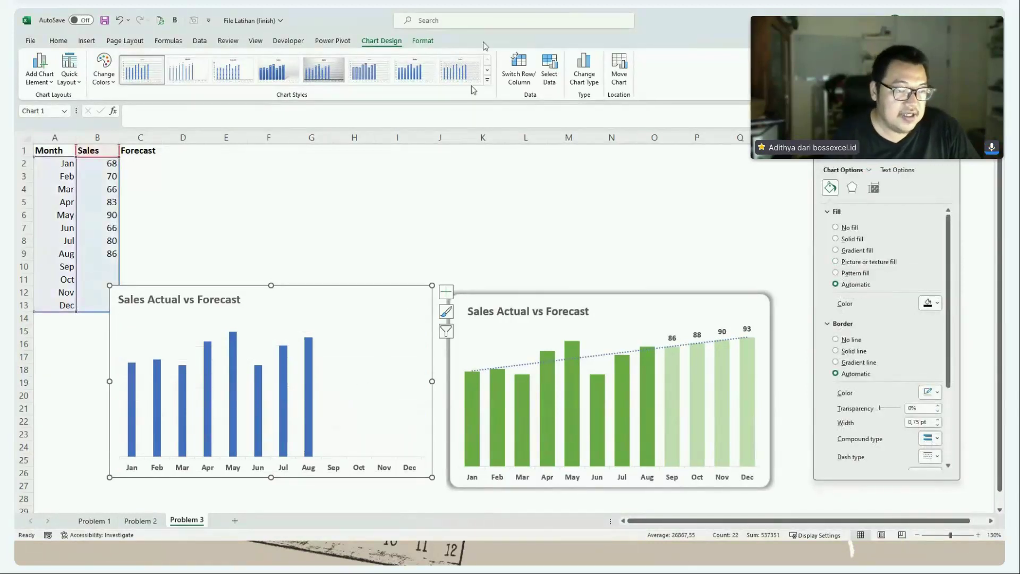
# - Give the new chart a centred outer shadow and rounded corners, and position it level with the reference picture
pyautogui.click(423, 41)
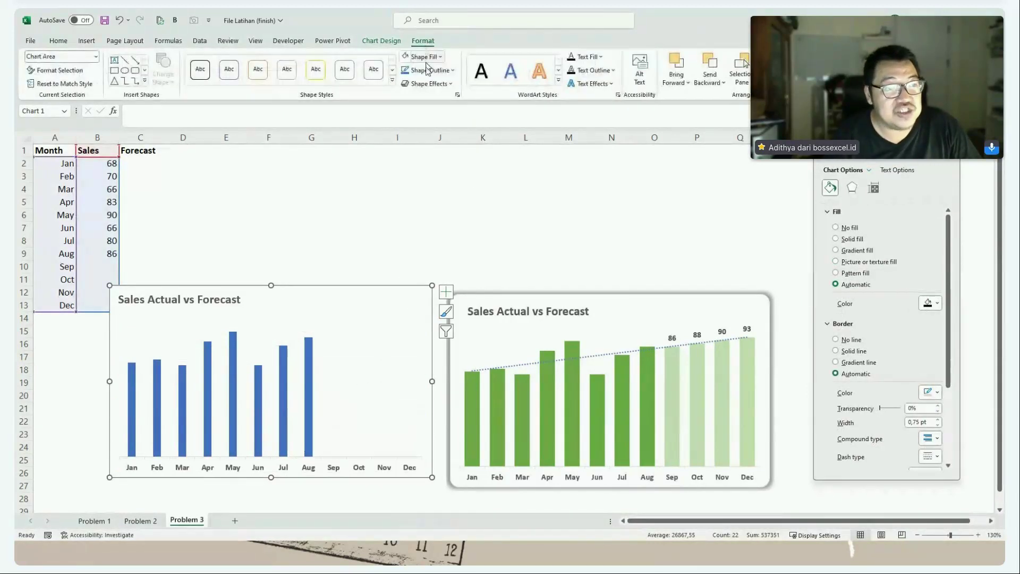
pyautogui.click(428, 84)
pyautogui.moveTo(467, 124)
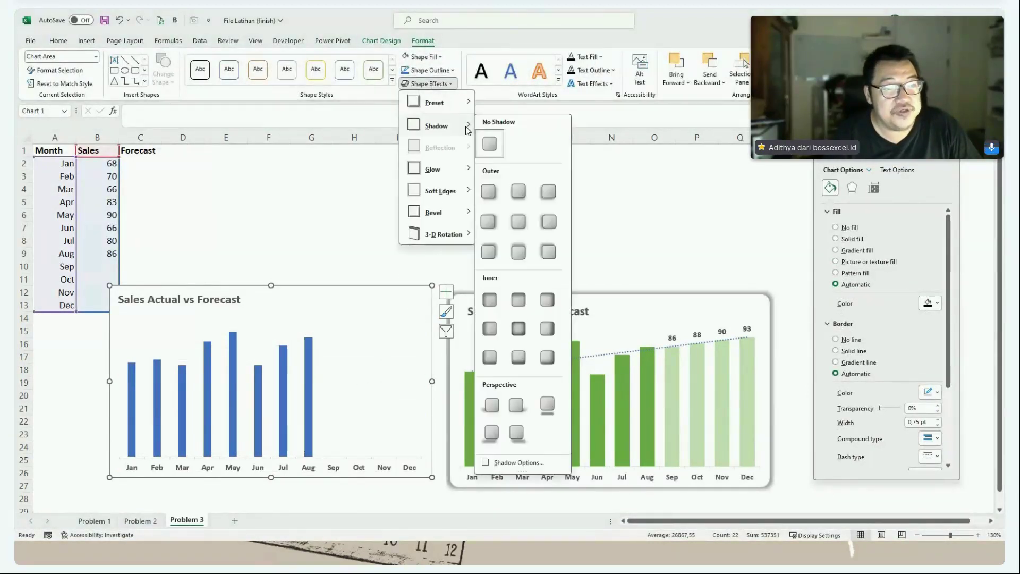
pyautogui.click(524, 226)
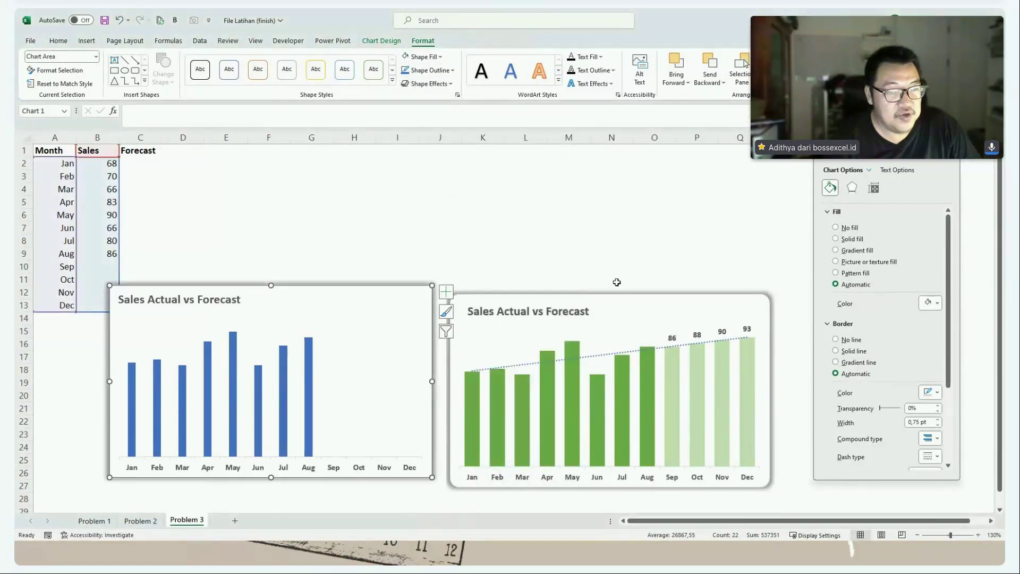
pyautogui.scroll(-3, 898, 264)
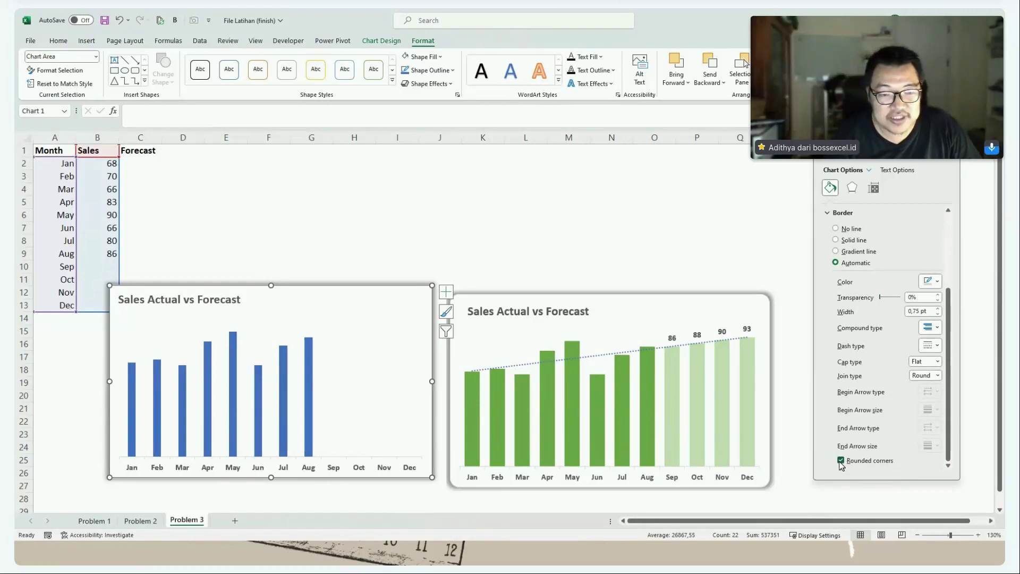
pyautogui.moveTo(316, 285); pyautogui.dragTo(310, 297)
# - Set the gap width of the Sales columns to 60%
pyautogui.click(303, 381)
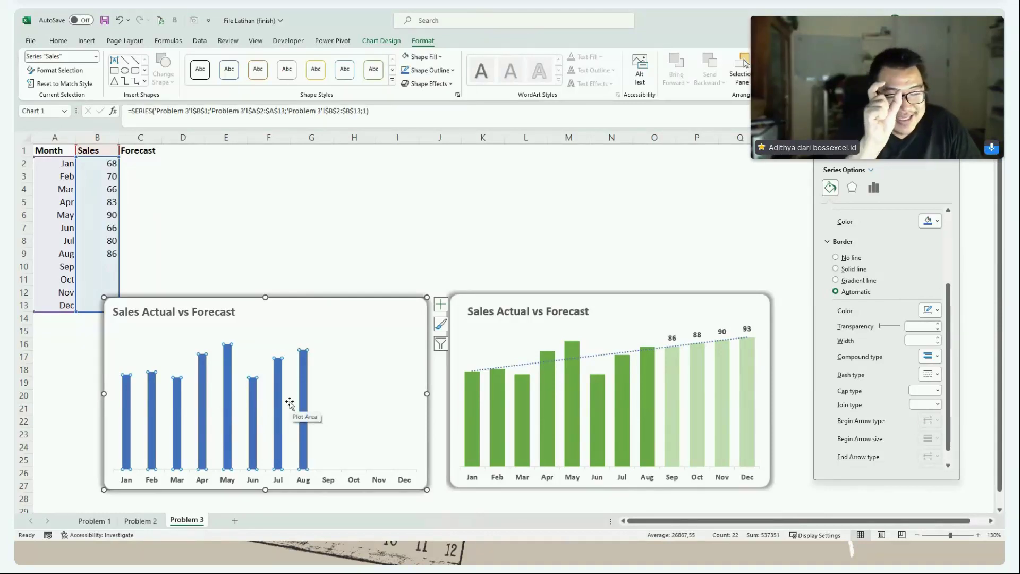
pyautogui.click(873, 188)
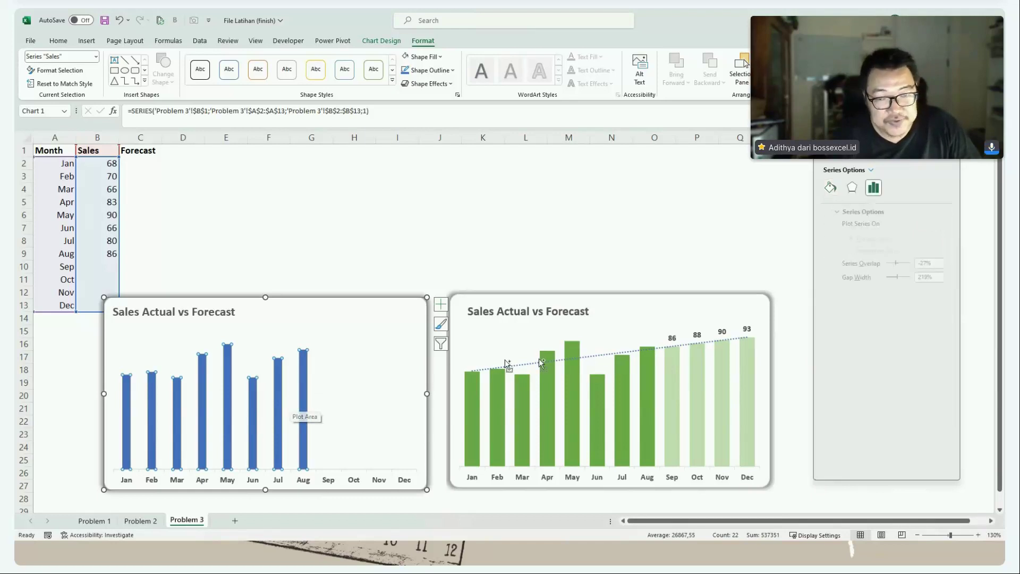
pyautogui.click(905, 277)
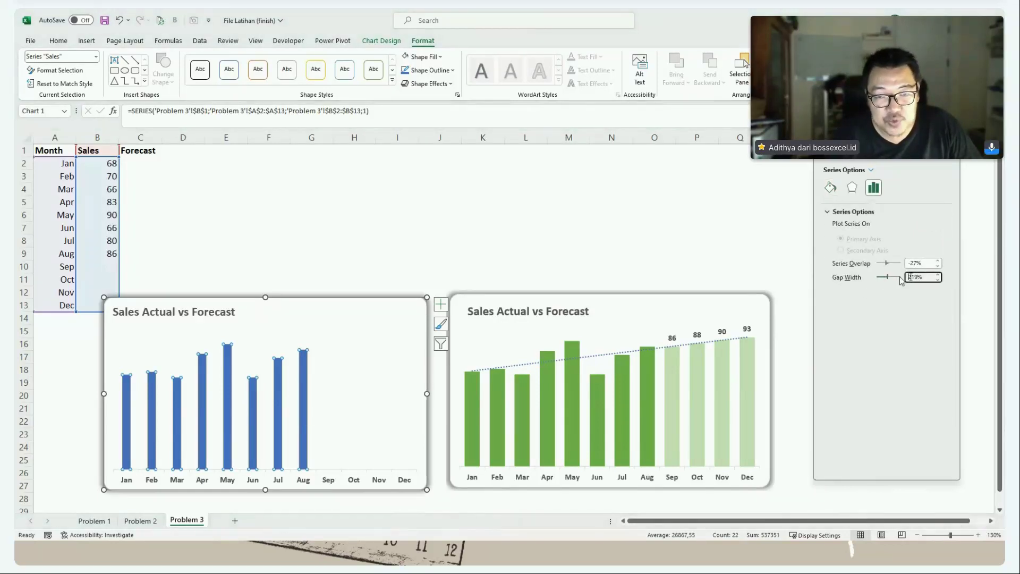
pyautogui.hotkey('ctrl', 'a')
pyautogui.write('60')
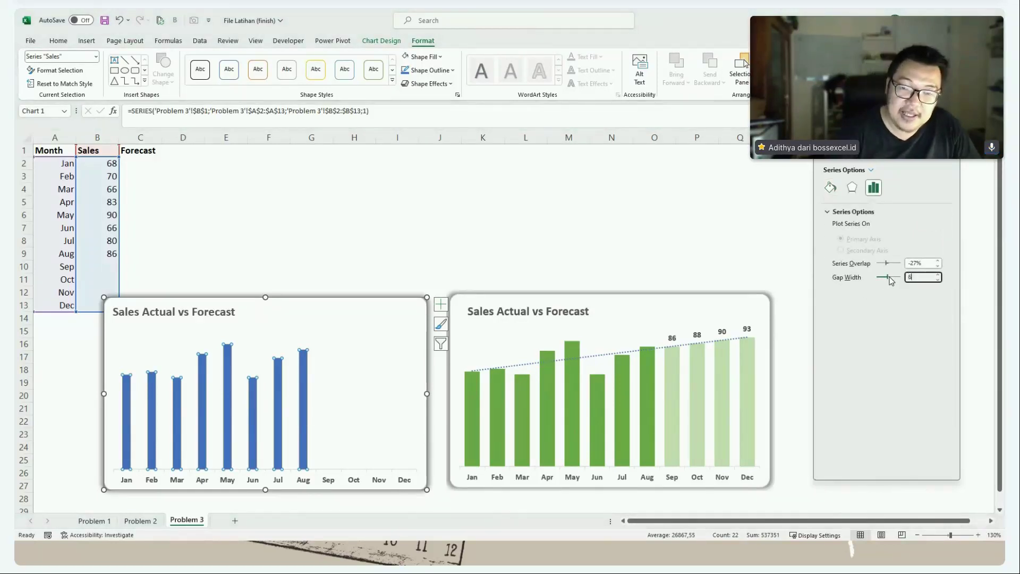
pyautogui.press('Return')
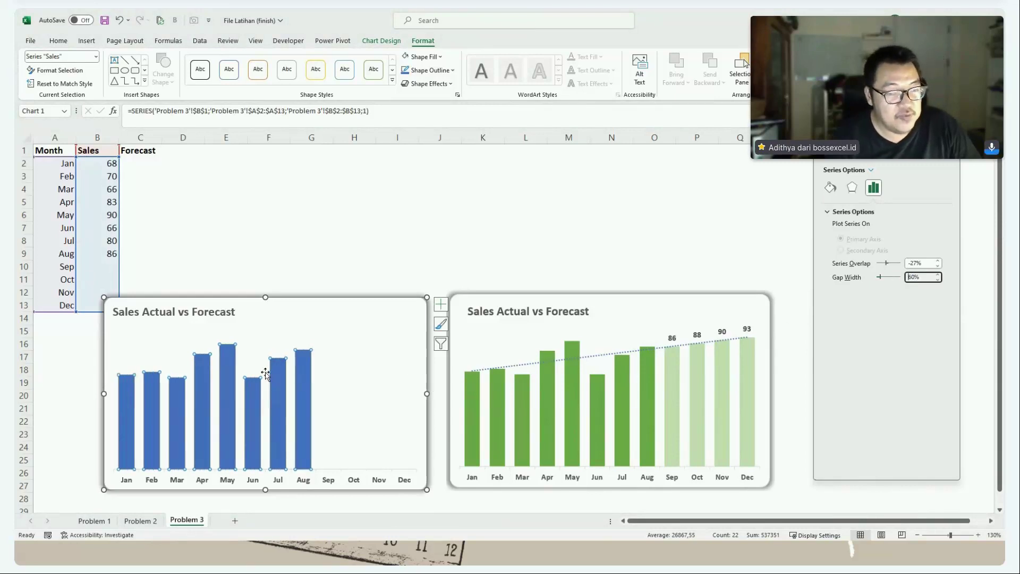
# - Fill the Sales columns with the green theme colour and deselect the chart
pyautogui.click(424, 57)
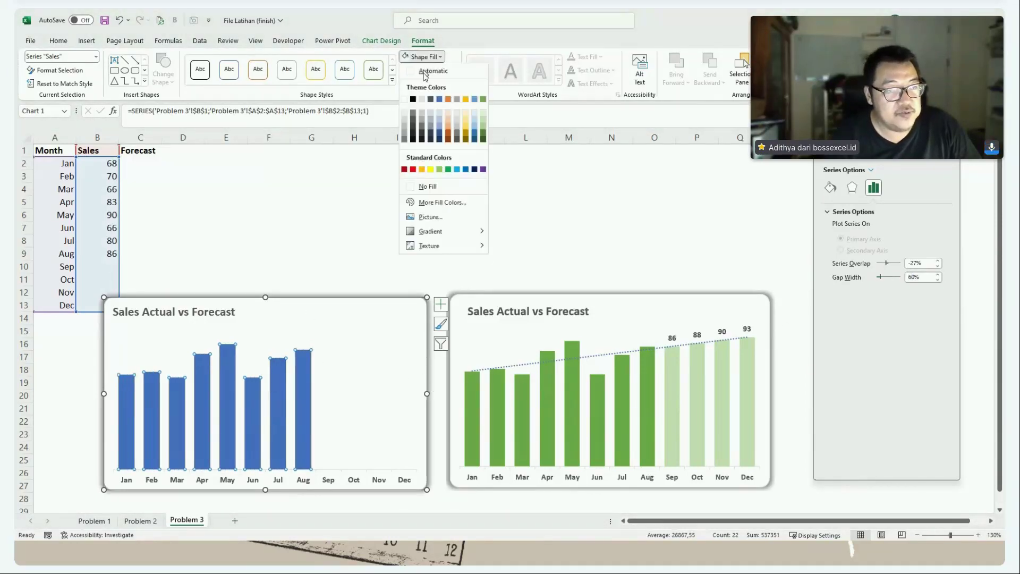
pyautogui.click(484, 99)
pyautogui.click(421, 216)
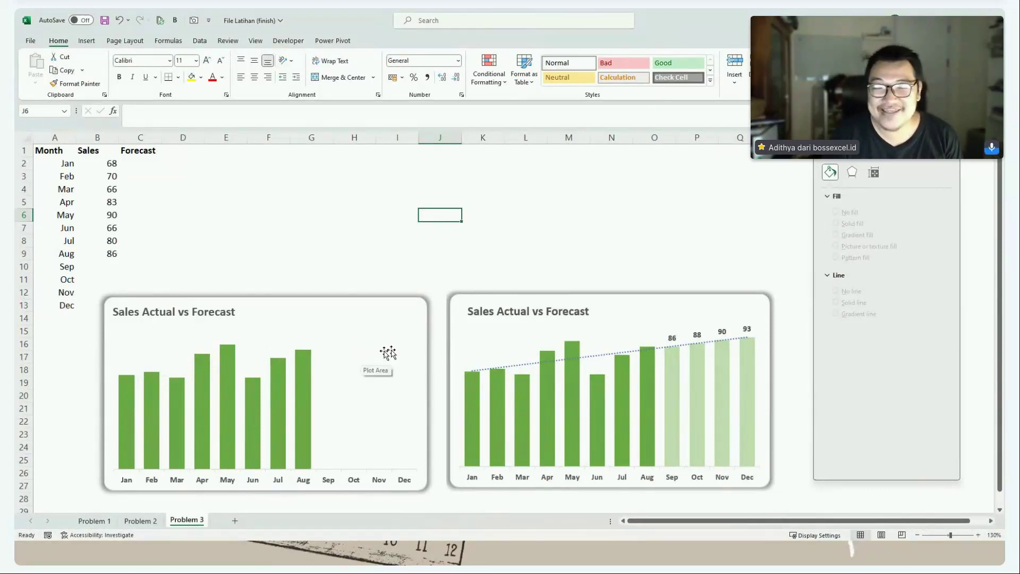
# - Add a linear trendline to the Sales series and colour its line gray
pyautogui.rightClick(229, 370)
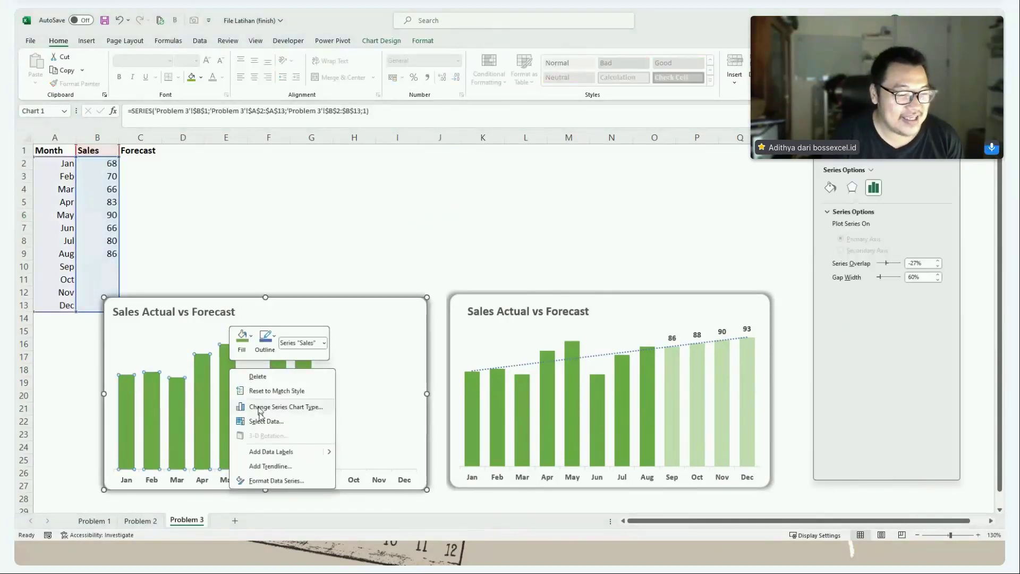
pyautogui.click(273, 466)
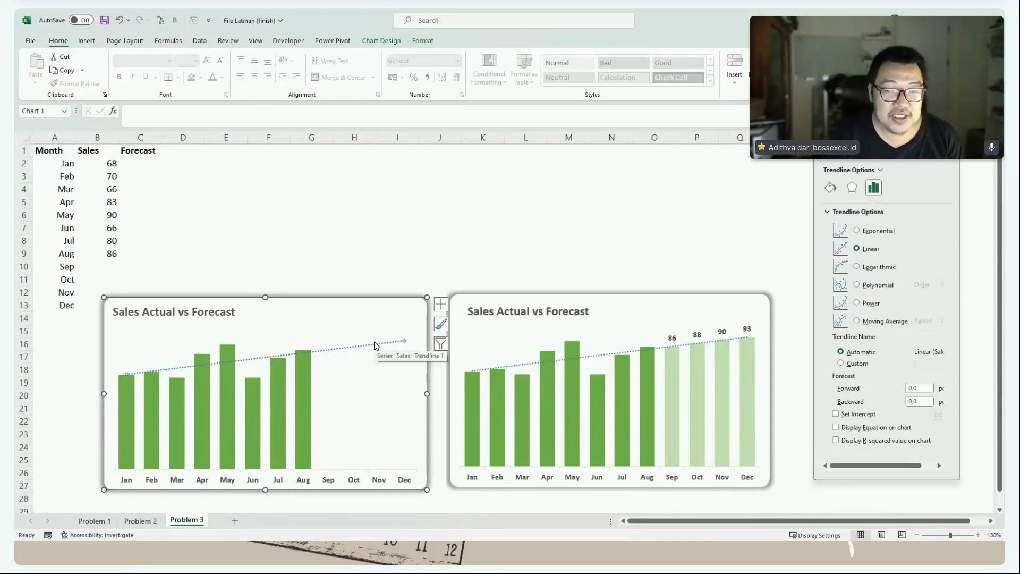
pyautogui.click(423, 42)
pyautogui.click(427, 70)
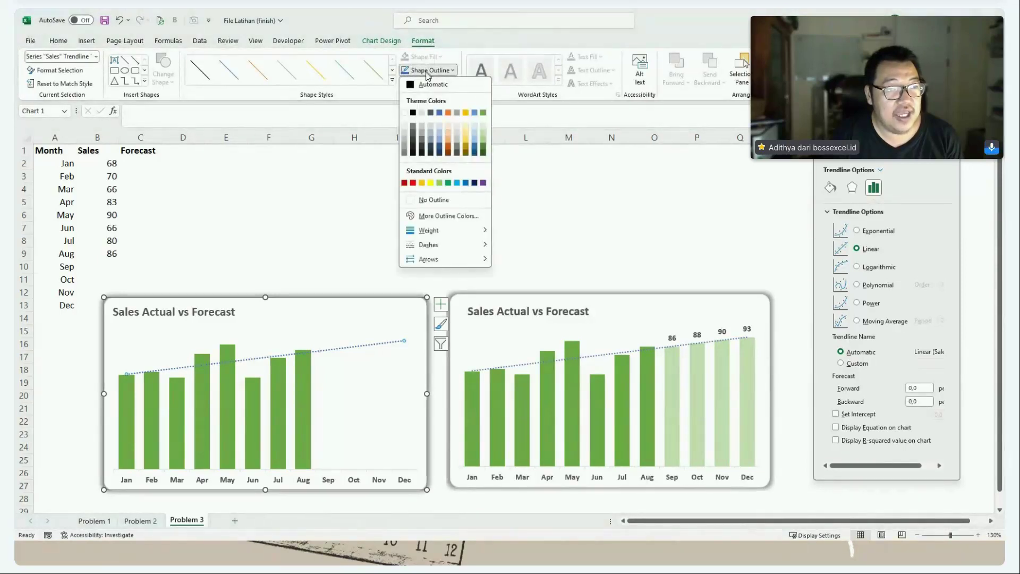
pyautogui.click(405, 143)
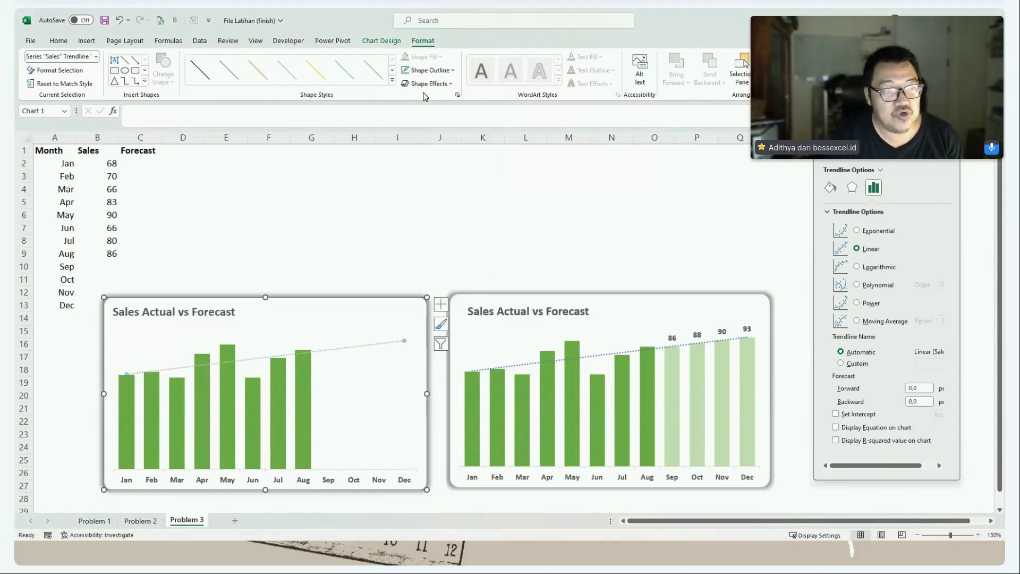
# - Change the trendline to long dashes and a lighter gray
pyautogui.click(429, 70)
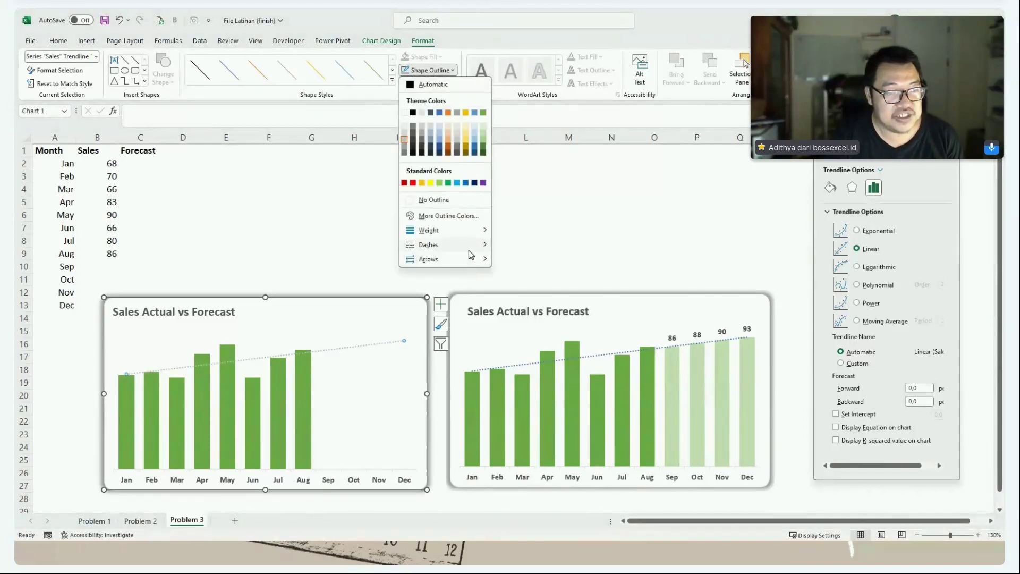
pyautogui.moveTo(469, 247)
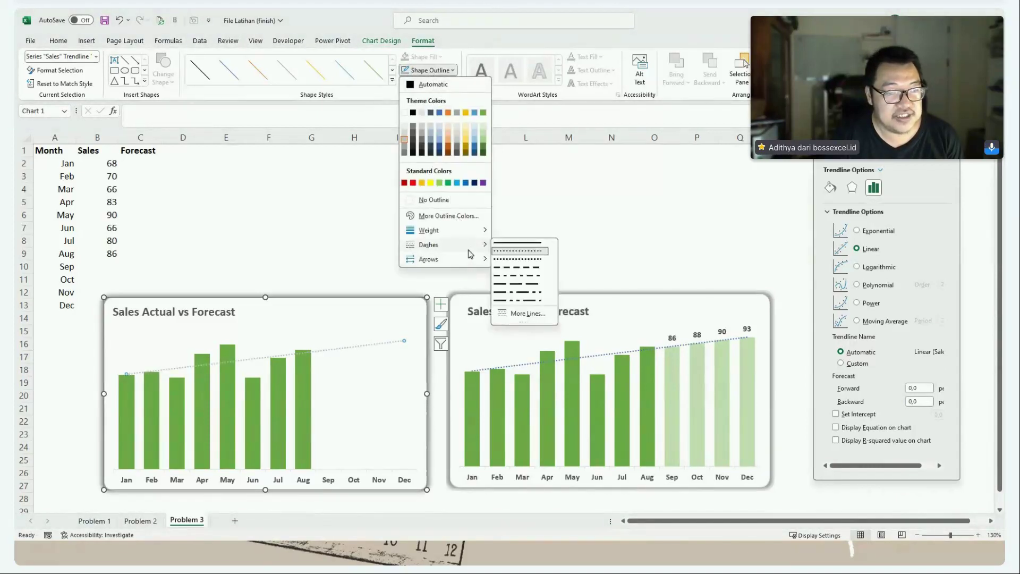
pyautogui.click(512, 287)
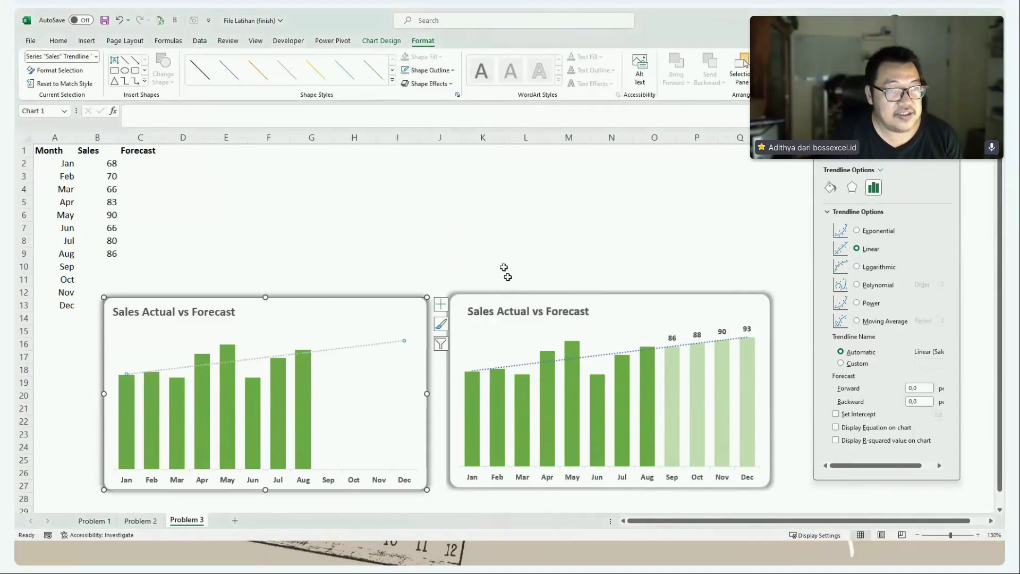
pyautogui.click(444, 73)
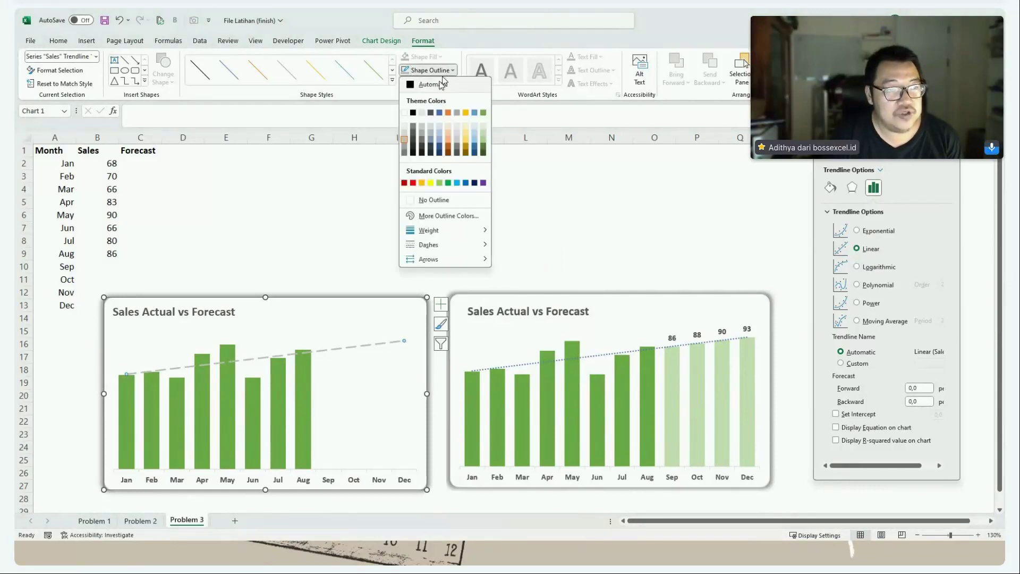
pyautogui.click(405, 138)
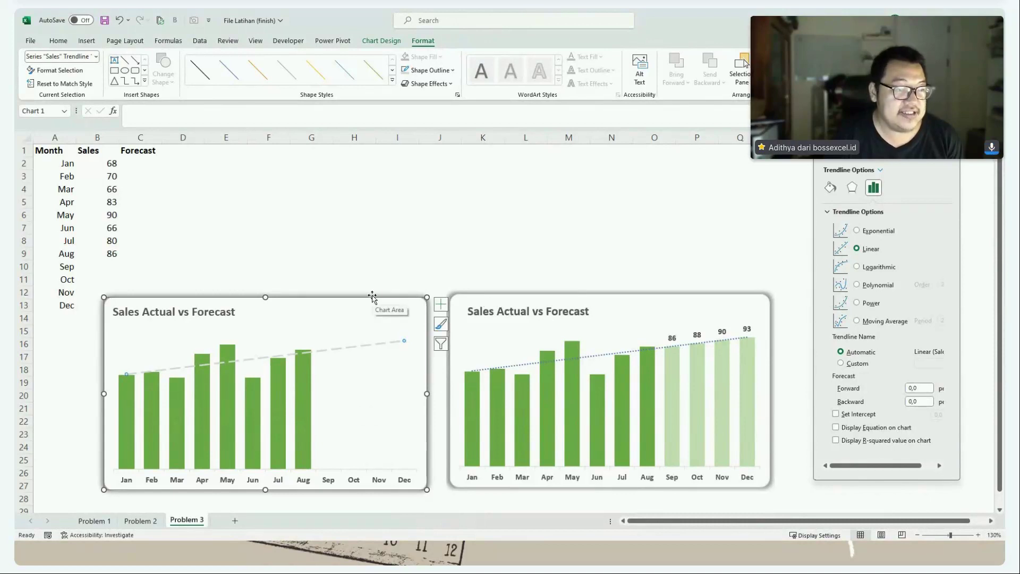
pyautogui.click(157, 264)
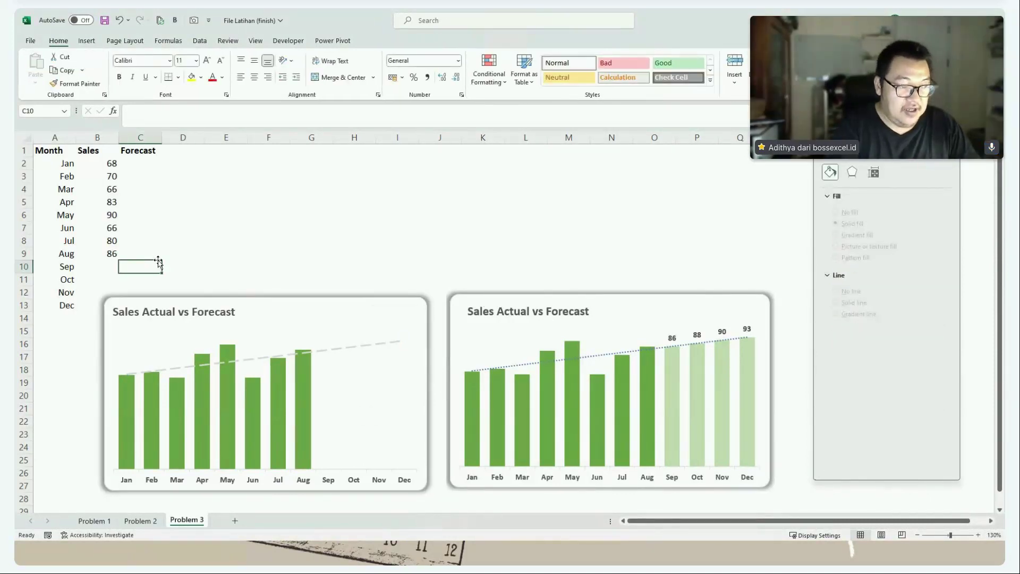
pyautogui.write('=f')
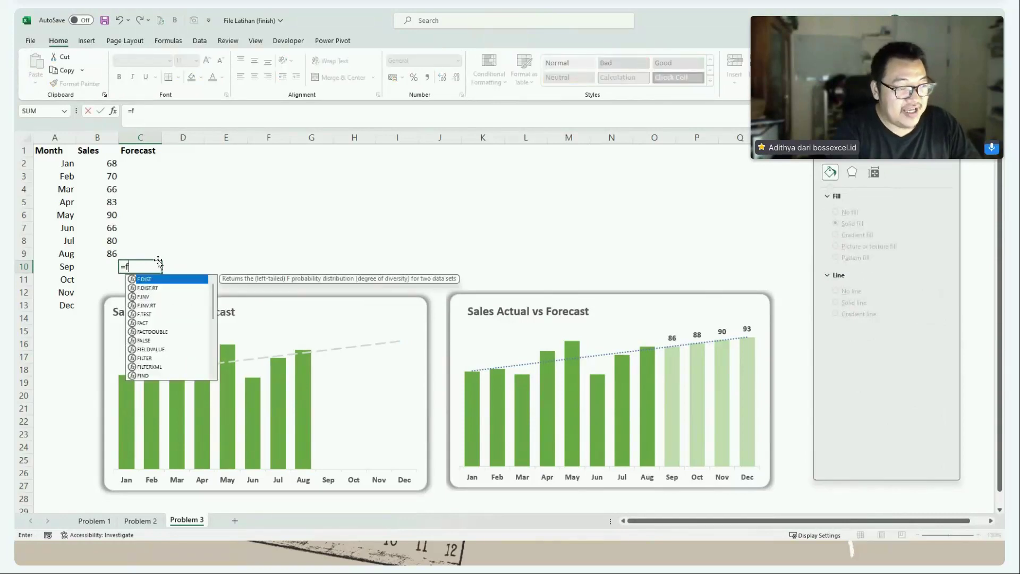
pyautogui.write('or')
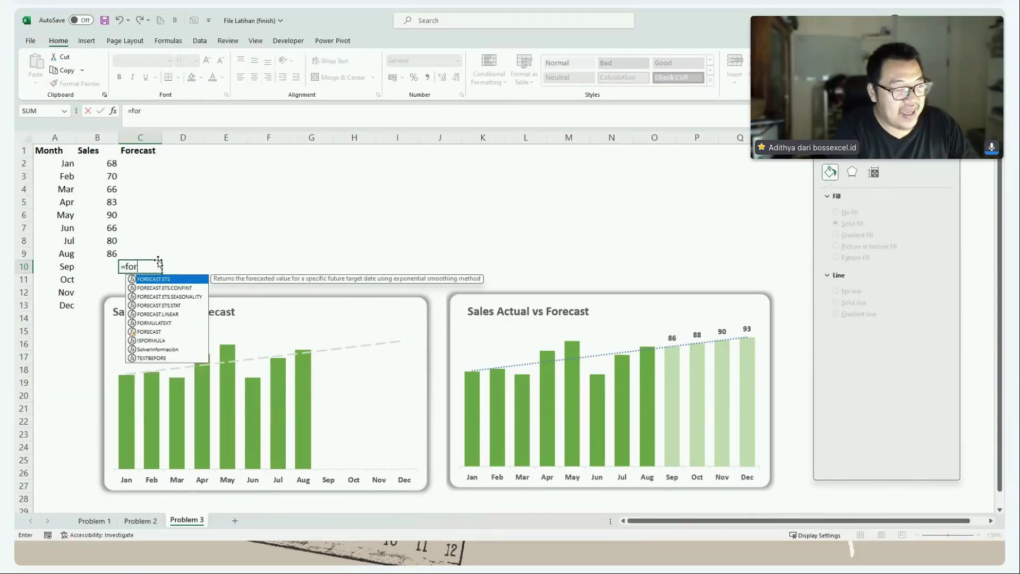
pyautogui.press('Down')
pyautogui.press('Down')
pyautogui.press('Down')
pyautogui.press('Down')
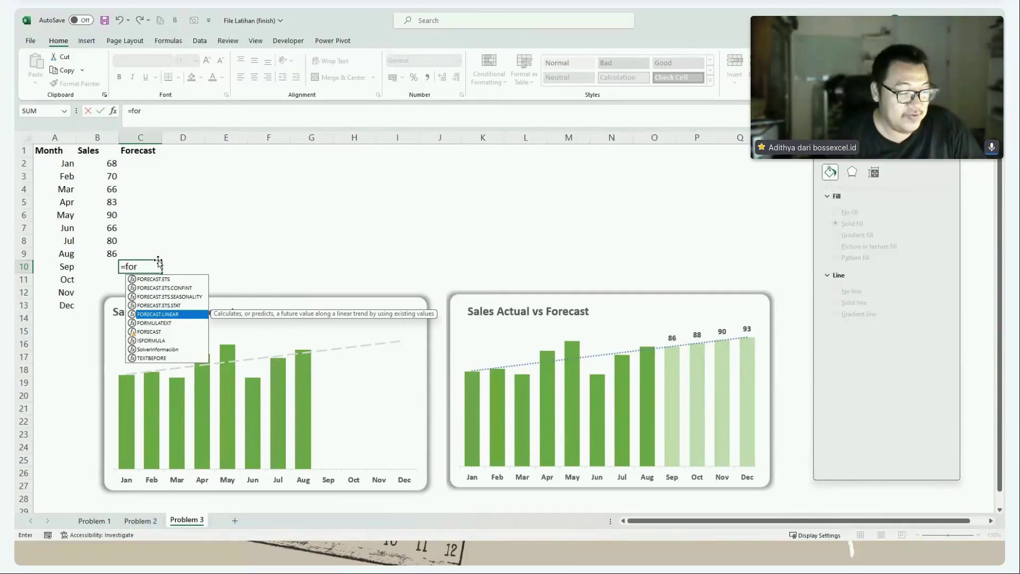
pyautogui.press('Tab')
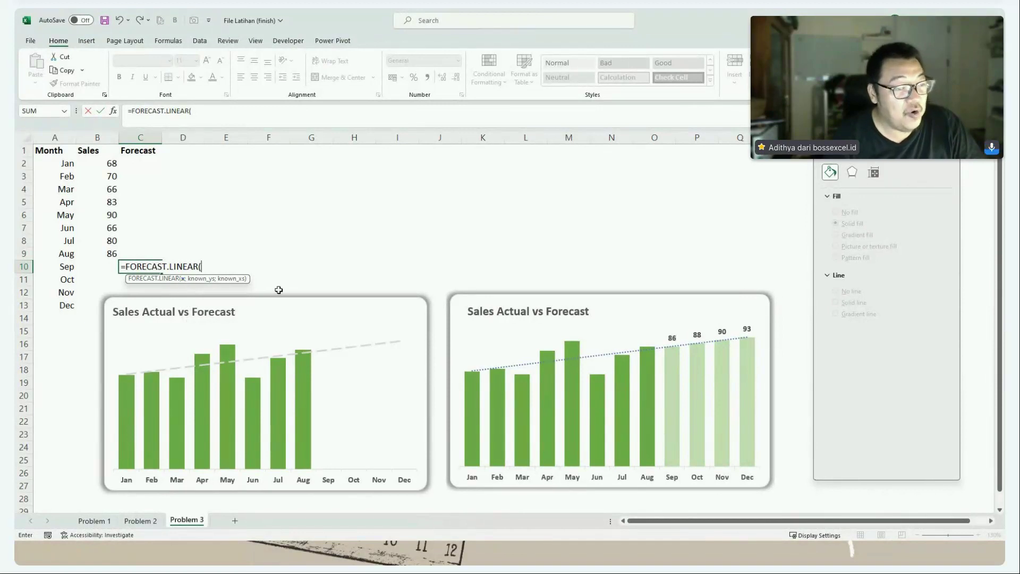
pyautogui.press('Escape')
# - Display the trendline's equation on the Sales Actual vs Forecast chart
pyautogui.click(352, 350)
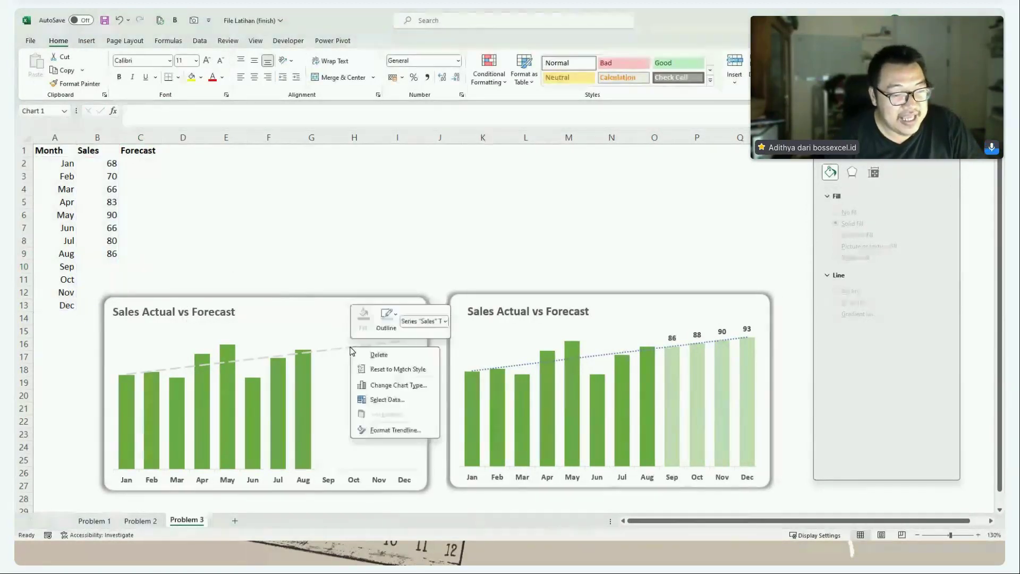
pyautogui.rightClick(351, 351)
pyautogui.click(356, 350)
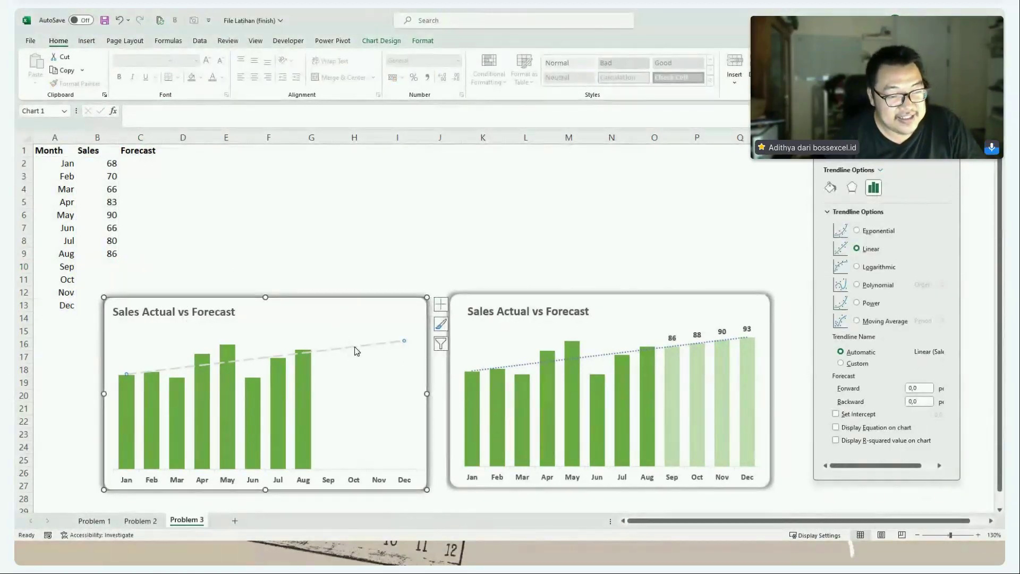
pyautogui.rightClick(355, 347)
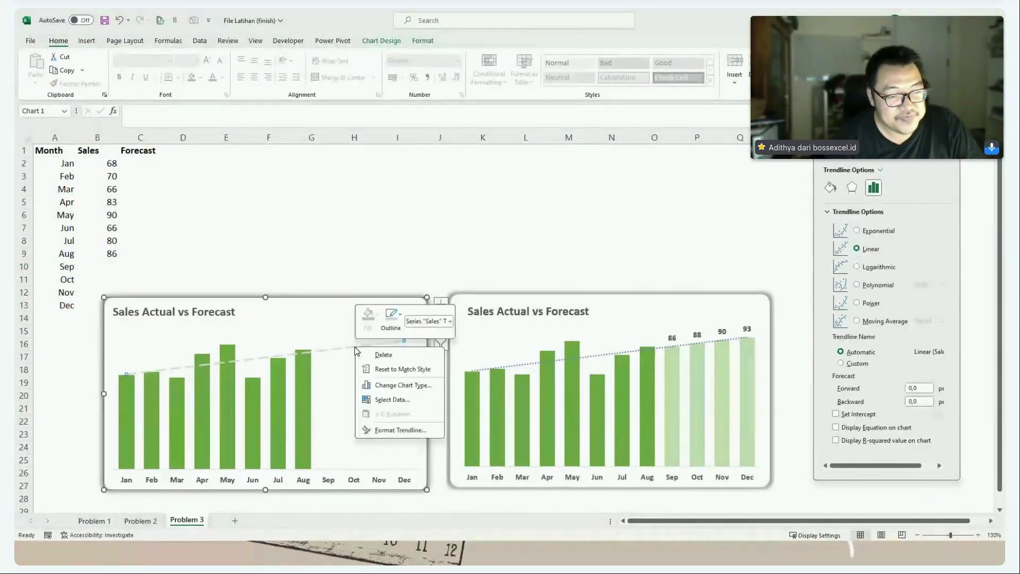
pyautogui.click(398, 430)
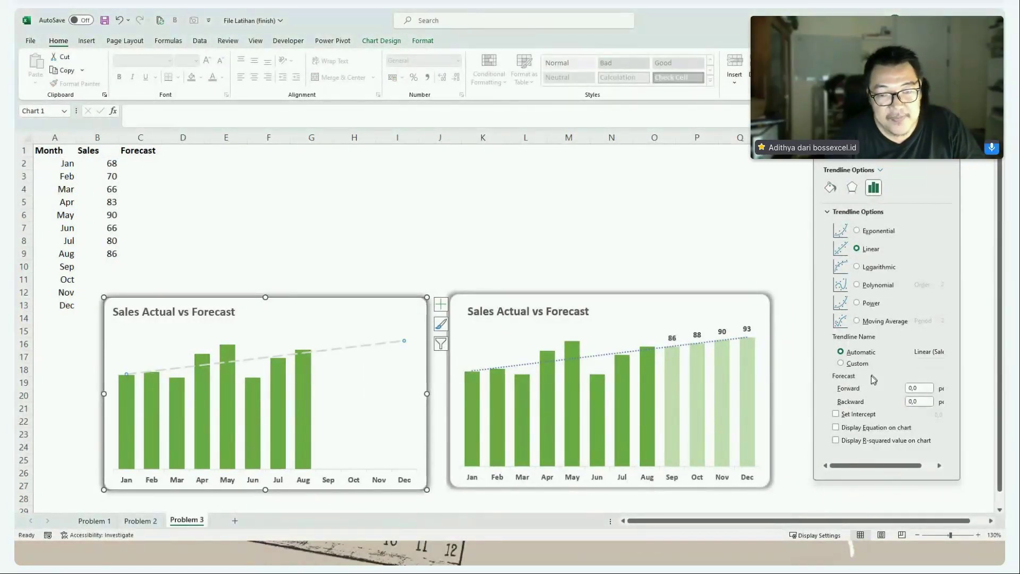
pyautogui.click(836, 427)
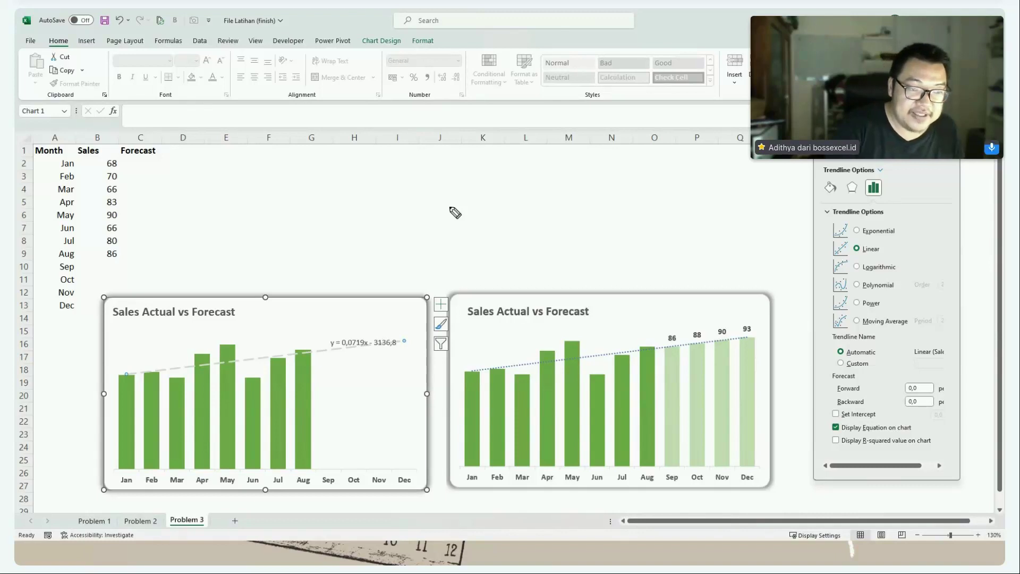
pyautogui.moveTo(353, 201)
pyautogui.mouseDown()
pyautogui.moveTo(359, 238)
pyautogui.moveTo(388, 211)
pyautogui.moveTo(413, 223)
pyautogui.mouseUp()
pyautogui.moveTo(419, 203)
pyautogui.mouseDown()
pyautogui.moveTo(432, 223)
pyautogui.moveTo(420, 223)
pyautogui.mouseUp()
pyautogui.moveTo(437, 213); pyautogui.dragTo(456, 212)
pyautogui.moveTo(446, 203)
pyautogui.mouseDown()
pyautogui.moveTo(446, 226)
pyautogui.moveTo(480, 219)
pyautogui.mouseUp()
pyautogui.moveTo(402, 232)
pyautogui.mouseDown()
pyautogui.moveTo(396, 256)
pyautogui.moveTo(410, 245)
pyautogui.mouseUp()
pyautogui.moveTo(343, 348); pyautogui.dragTo(362, 350)
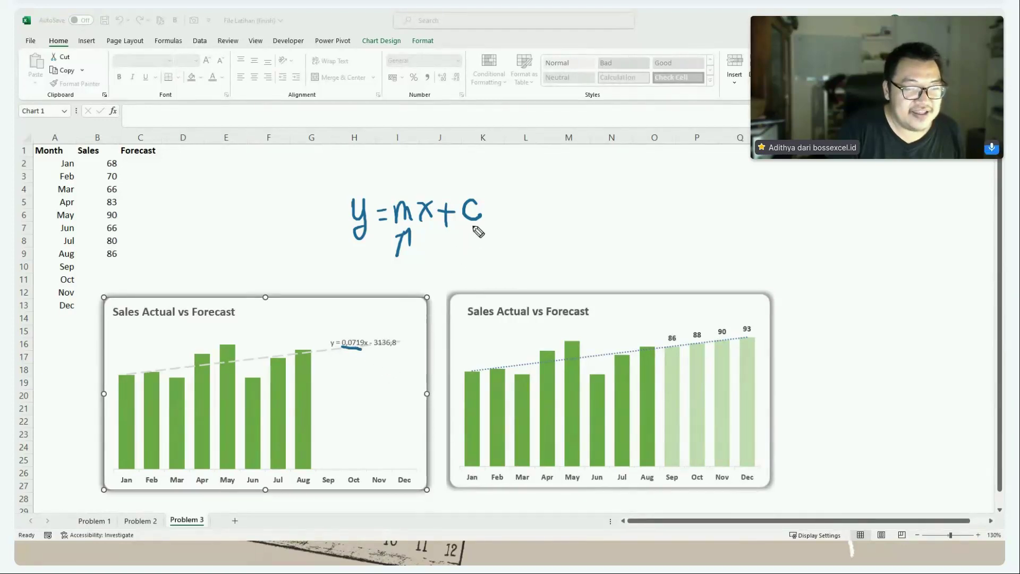
pyautogui.moveTo(462, 228); pyautogui.dragTo(485, 228)
pyautogui.moveTo(378, 349); pyautogui.dragTo(395, 348)
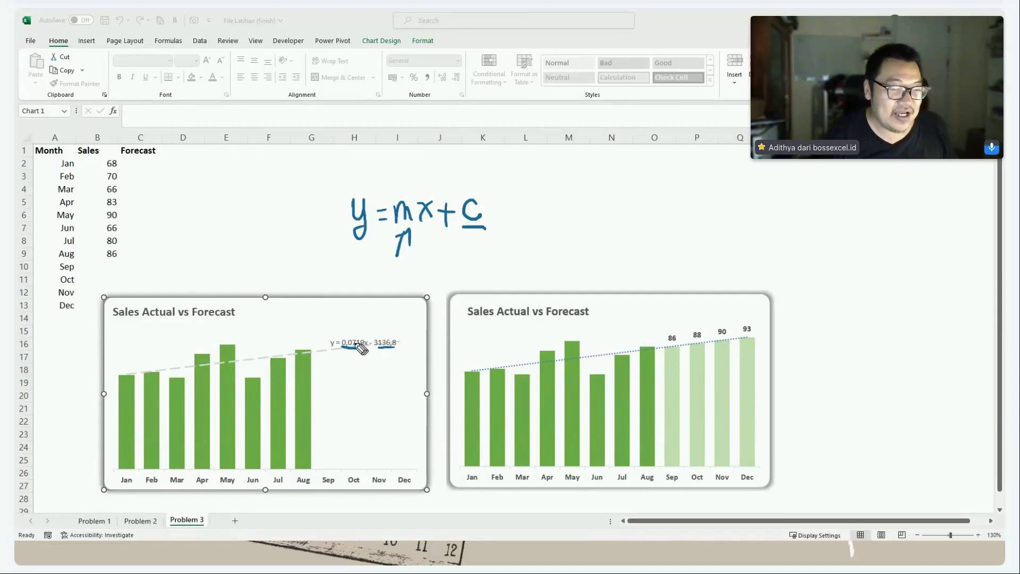
pyautogui.press('Escape')
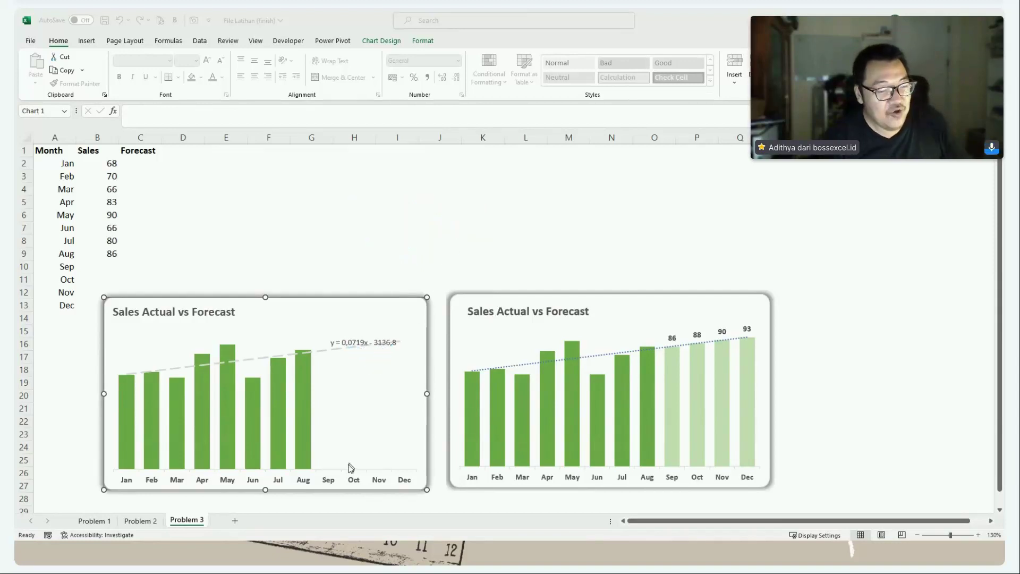
pyautogui.click(69, 266)
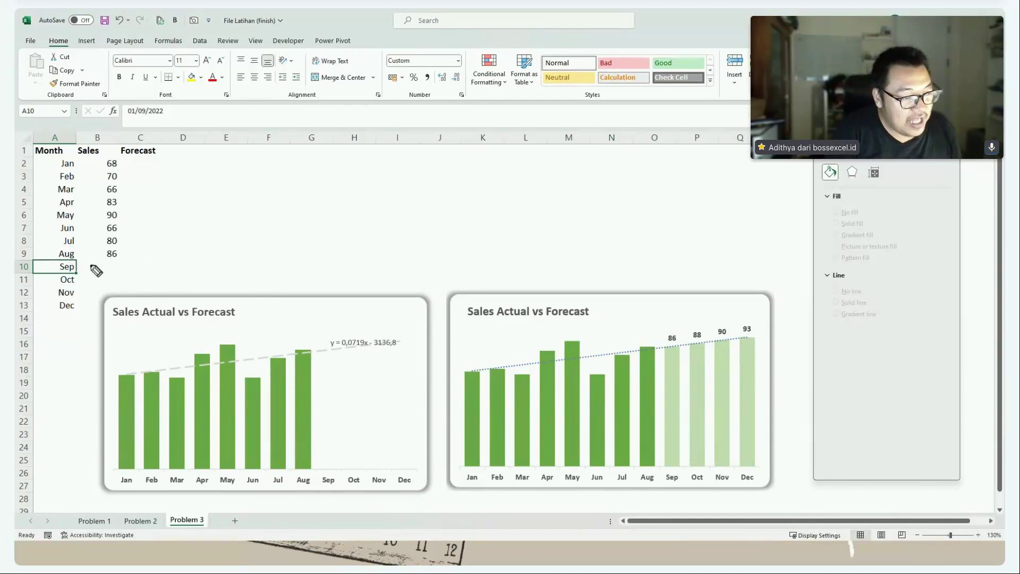
pyautogui.moveTo(80, 267)
pyautogui.mouseDown()
pyautogui.moveTo(191, 256)
pyautogui.moveTo(300, 283)
pyautogui.moveTo(367, 331)
pyautogui.moveTo(338, 351)
pyautogui.mouseUp()
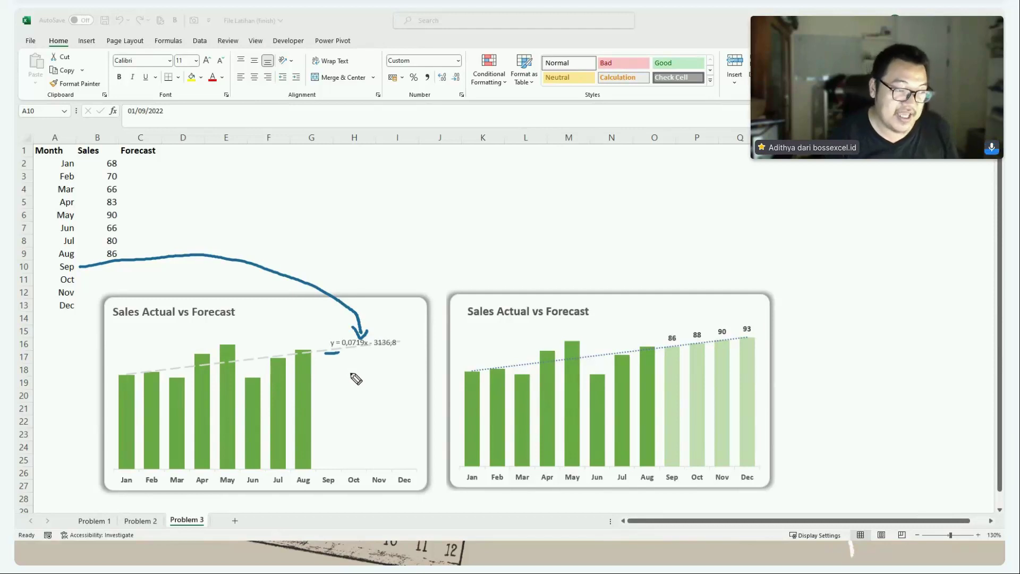
# - Start a FORECAST.LINEAR formula in the September Forecast cell C10
pyautogui.press('Escape')
pyautogui.click(133, 266)
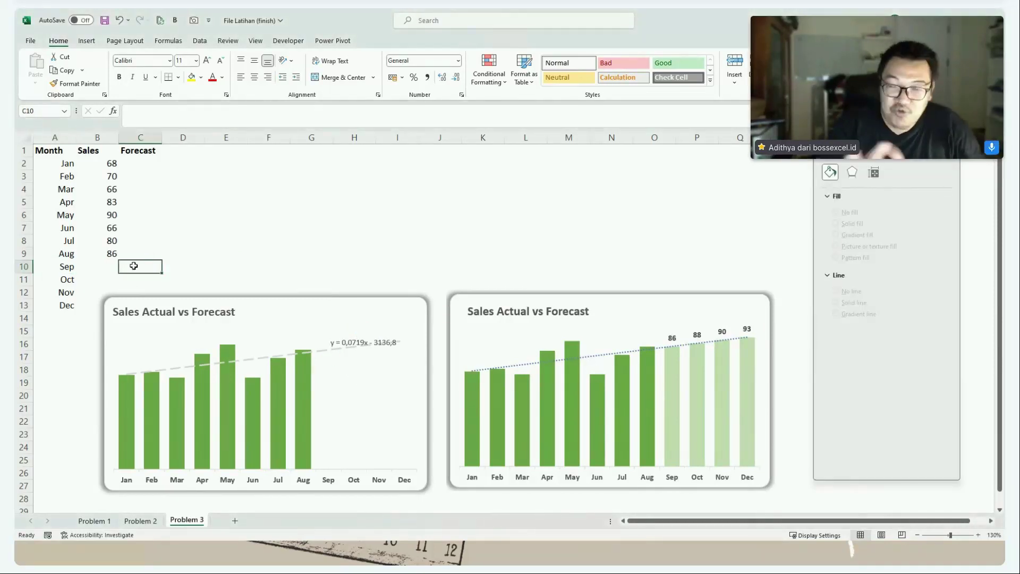
pyautogui.write('=f')
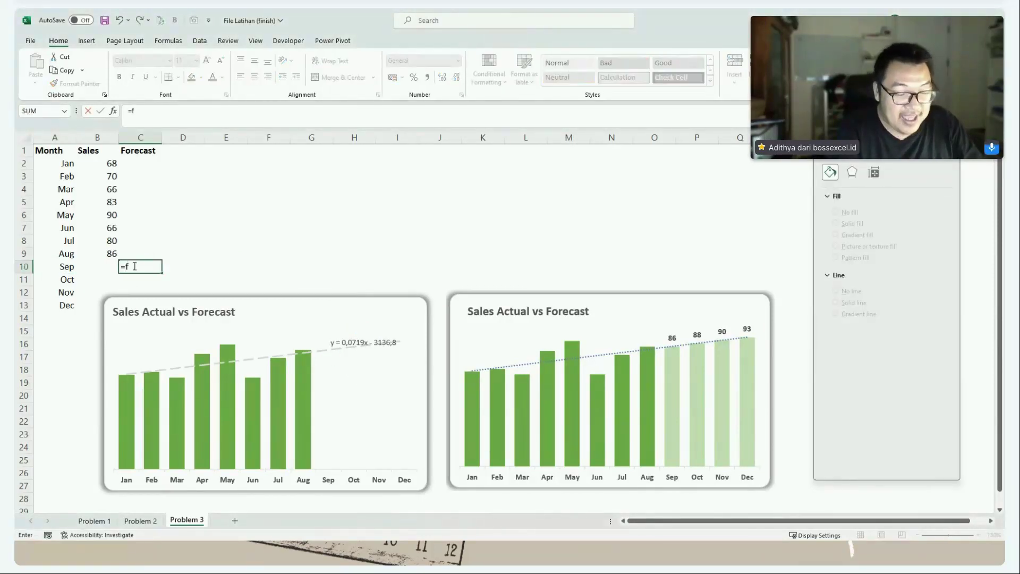
pyautogui.write('ore')
pyautogui.press('Down')
pyautogui.press('Down')
pyautogui.press('Down')
pyautogui.press('Down')
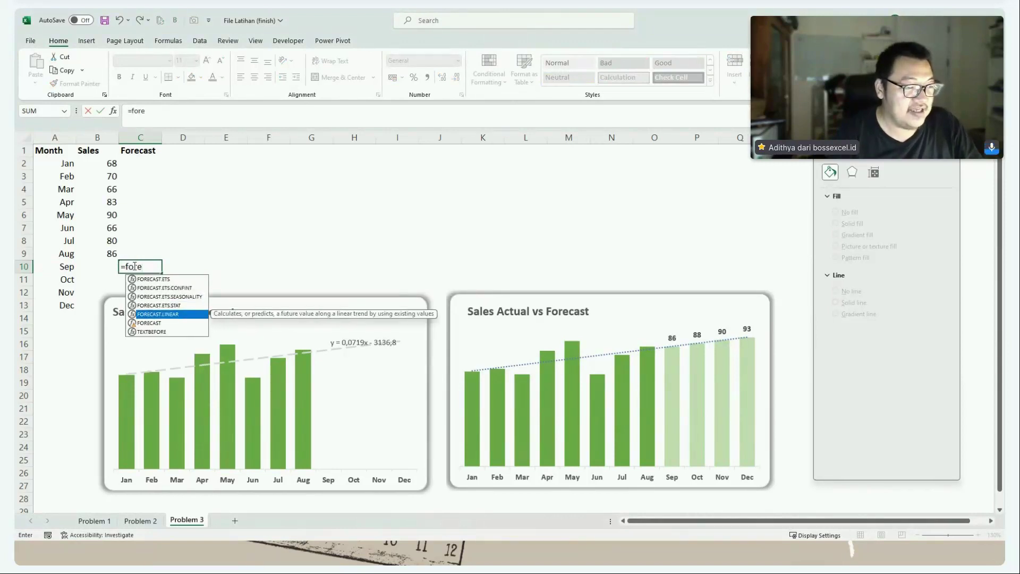
pyautogui.press('Tab')
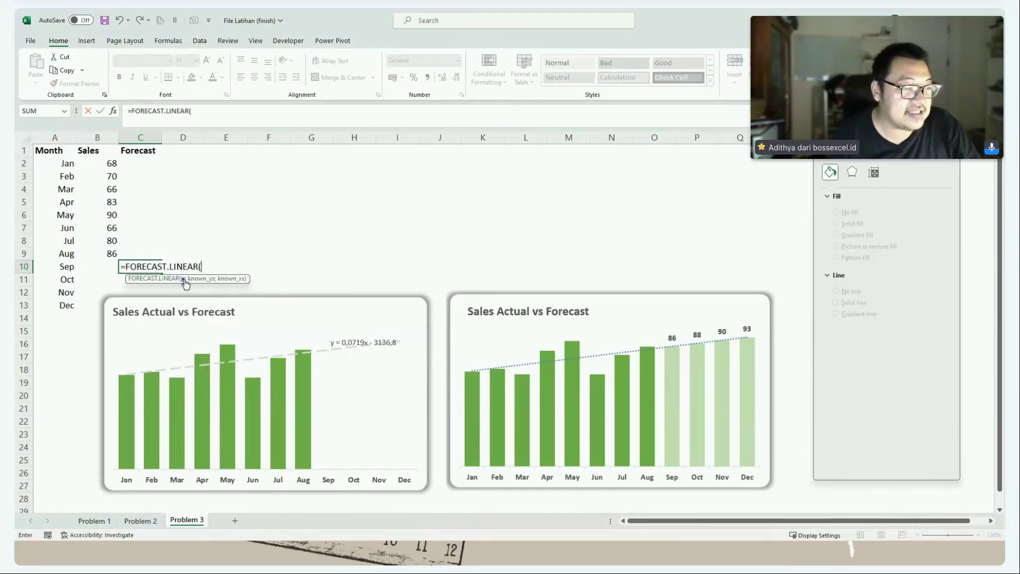
# - Complete the September formula with A10 as x, B2:B13 as the known y values and A2:A13 as the known x values
pyautogui.click(63, 270)
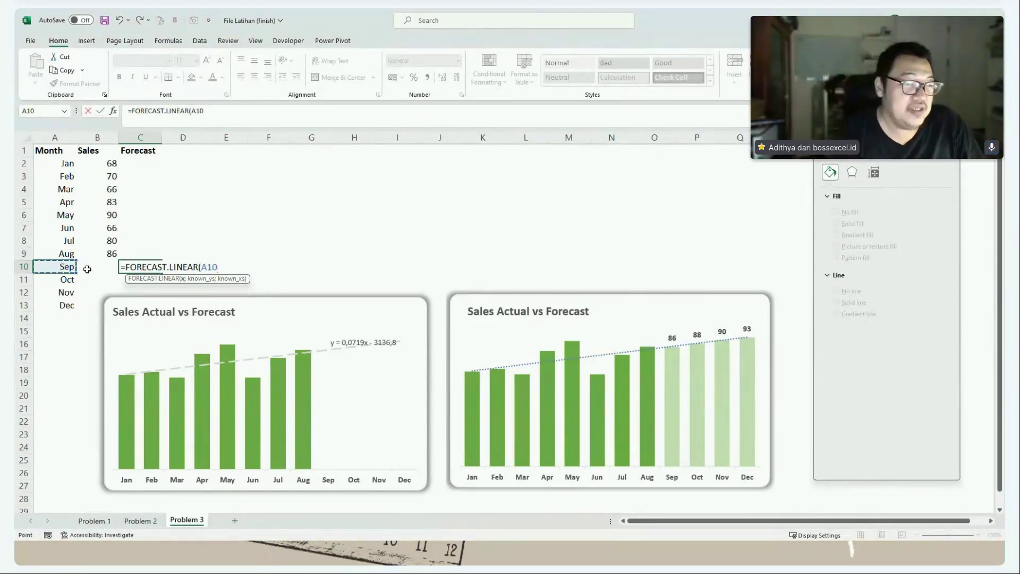
pyautogui.write(';')
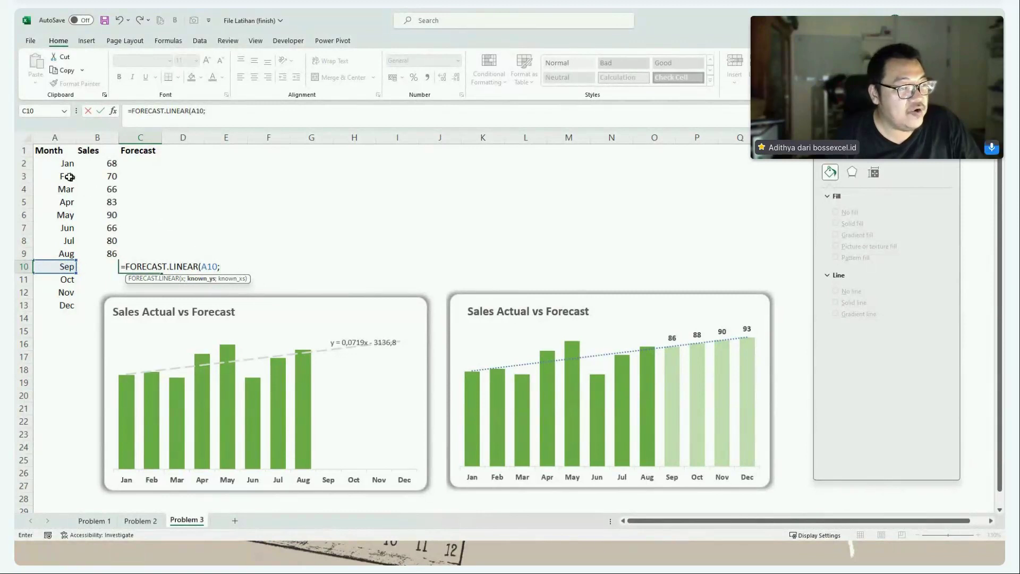
pyautogui.moveTo(65, 164); pyautogui.dragTo(67, 279)
pyautogui.moveTo(98, 164); pyautogui.dragTo(100, 313)
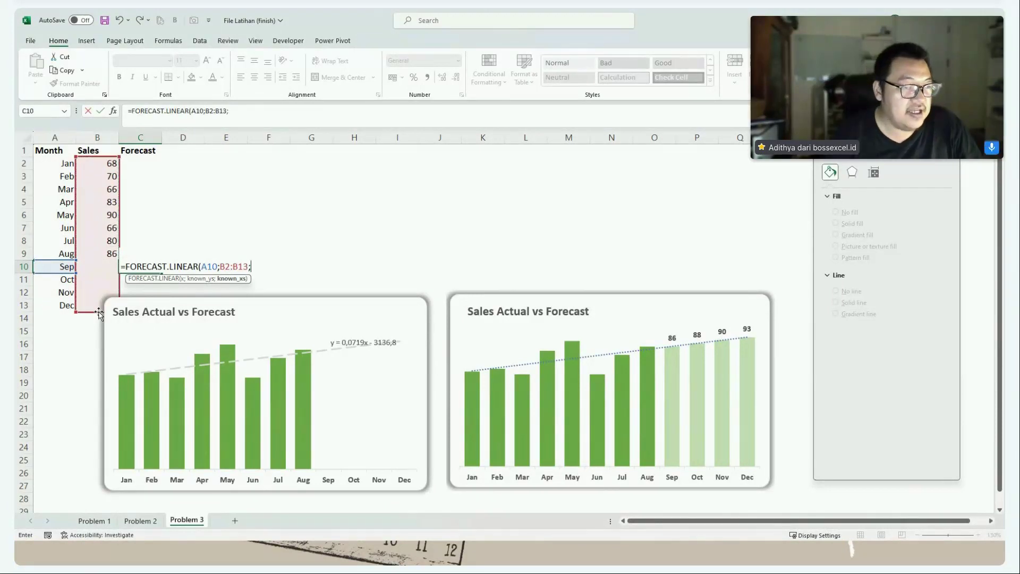
pyautogui.write(';')
pyautogui.moveTo(64, 165); pyautogui.dragTo(61, 307)
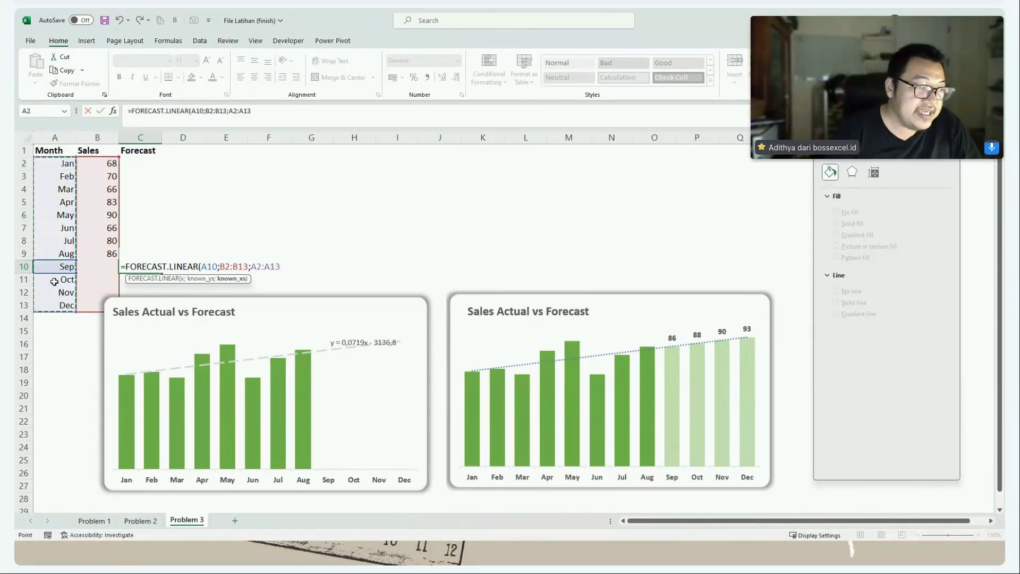
pyautogui.press('Return')
# - Move the unfinished chart down clear of the table and fill the September forecast formula from C10 to C13
pyautogui.click(140, 266)
pyautogui.moveTo(193, 297); pyautogui.dragTo(216, 324)
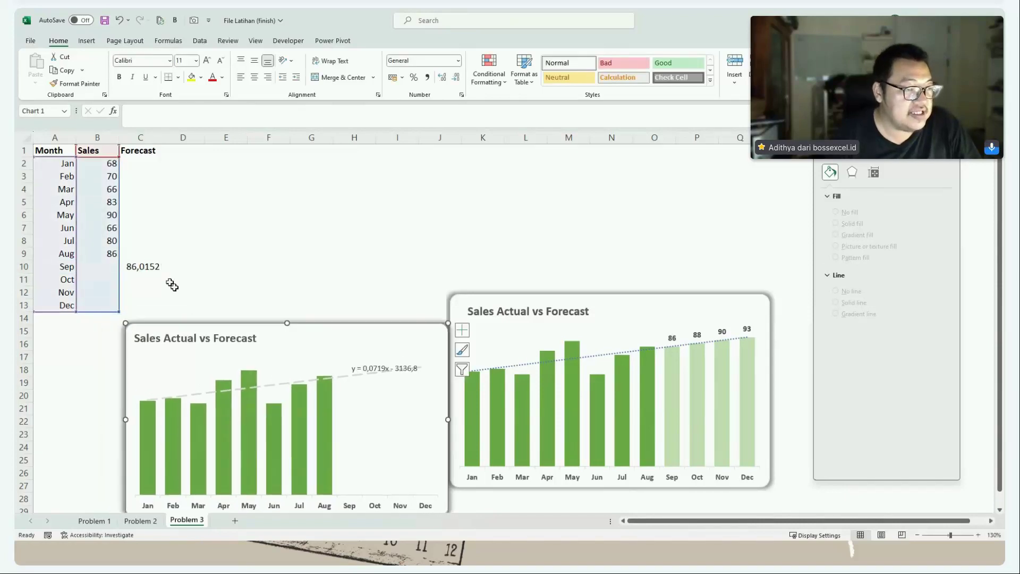
pyautogui.click(146, 267)
pyautogui.moveTo(161, 273); pyautogui.dragTo(164, 307)
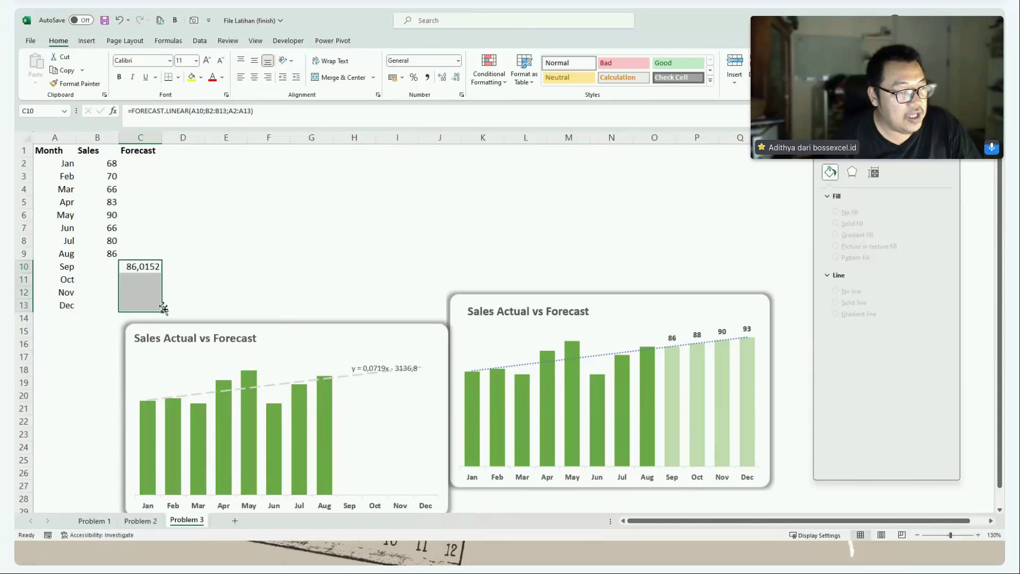
pyautogui.doubleClick(149, 279)
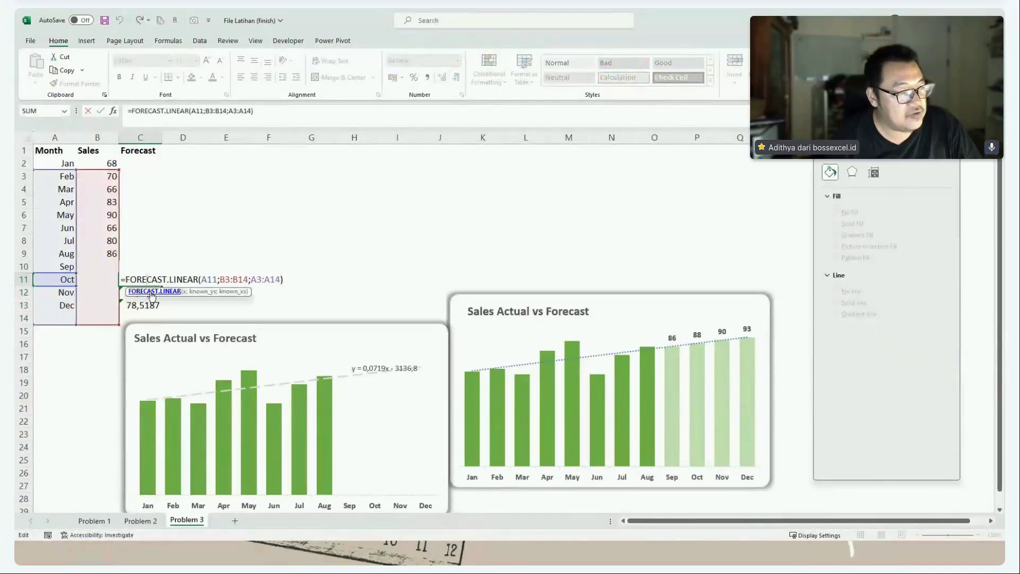
pyautogui.press('Escape')
# - Lock the rows of the September formula's ranges as B$2:B$13 and A$2:A$13, and refill it down to December
pyautogui.doubleClick(150, 266)
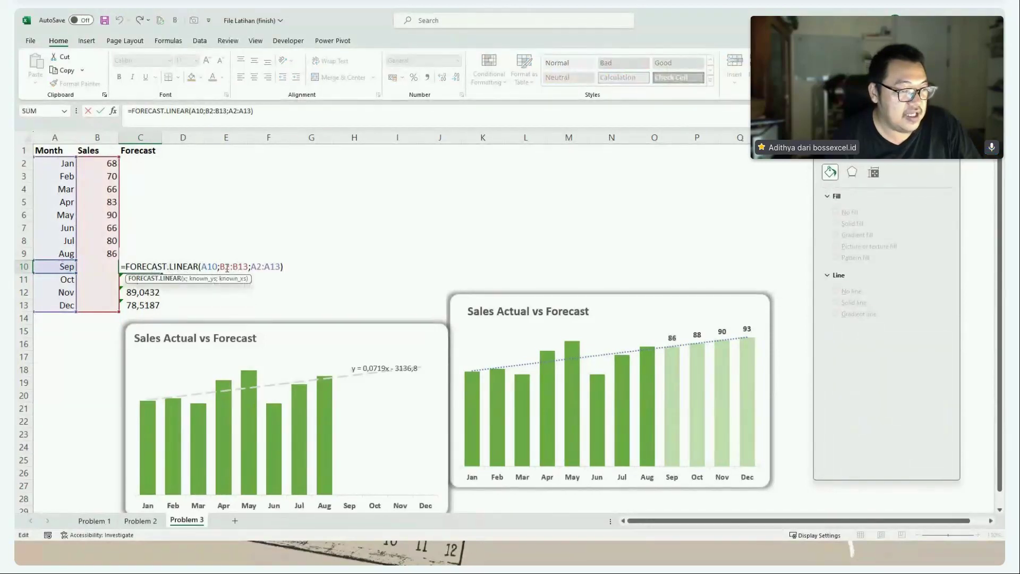
pyautogui.click(204, 279)
pyautogui.press('F4')
pyautogui.press('F4')
pyautogui.click(237, 279)
pyautogui.press('F4')
pyautogui.press('F4')
pyautogui.press('Return')
pyautogui.click(159, 270)
pyautogui.doubleClick(161, 273)
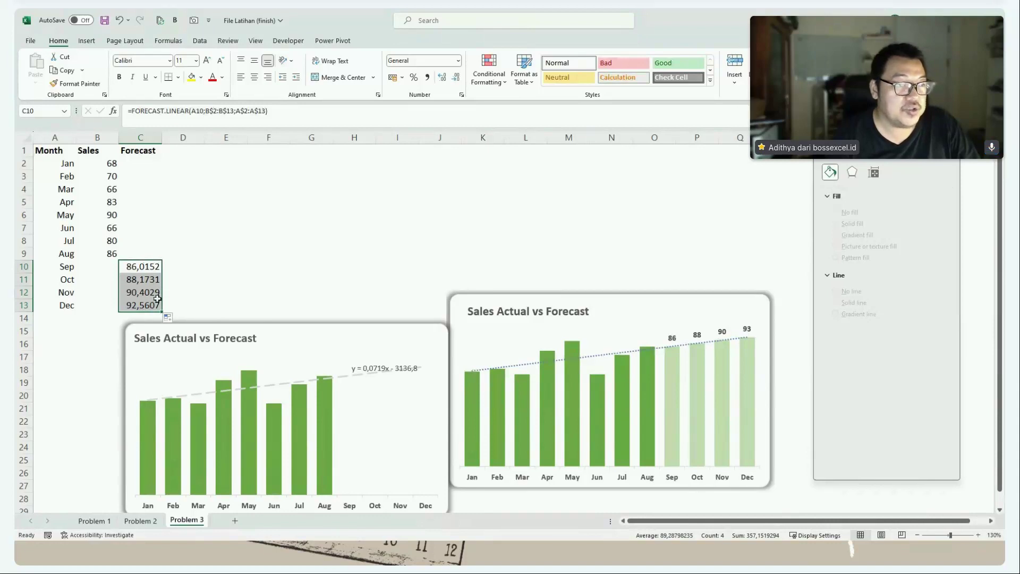
# - Format the September to December forecasts in comma style without decimals
pyautogui.click(451, 79)
pyautogui.click(428, 78)
pyautogui.click(456, 78)
pyautogui.click(456, 79)
pyautogui.click(222, 270)
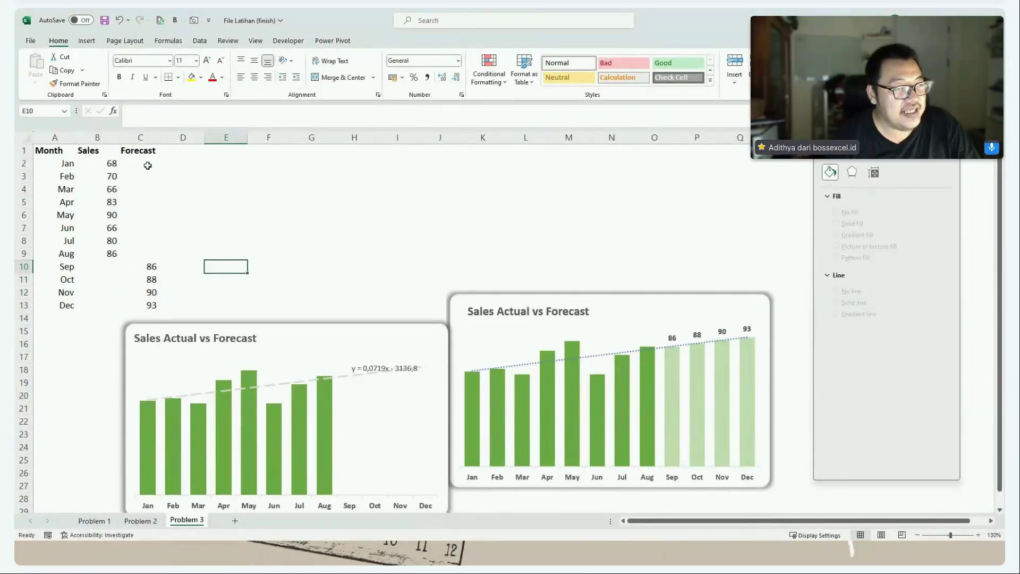
# - Try to add the Forecast range C2:C13 to the chart as a new series by copying it in
pyautogui.moveTo(146, 164); pyautogui.dragTo(164, 306)
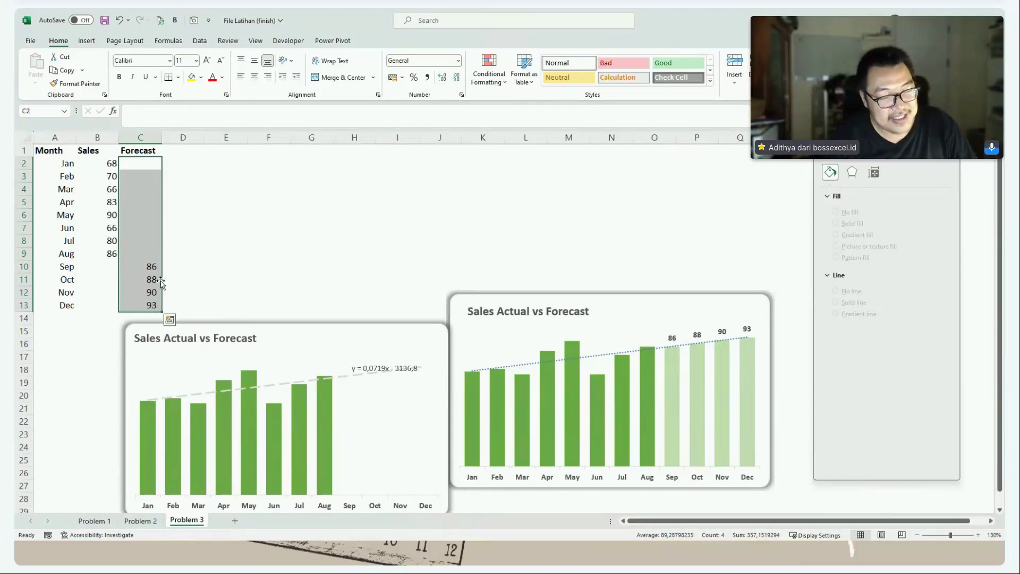
pyautogui.hotkey('ctrl', 'c')
pyautogui.click(385, 418)
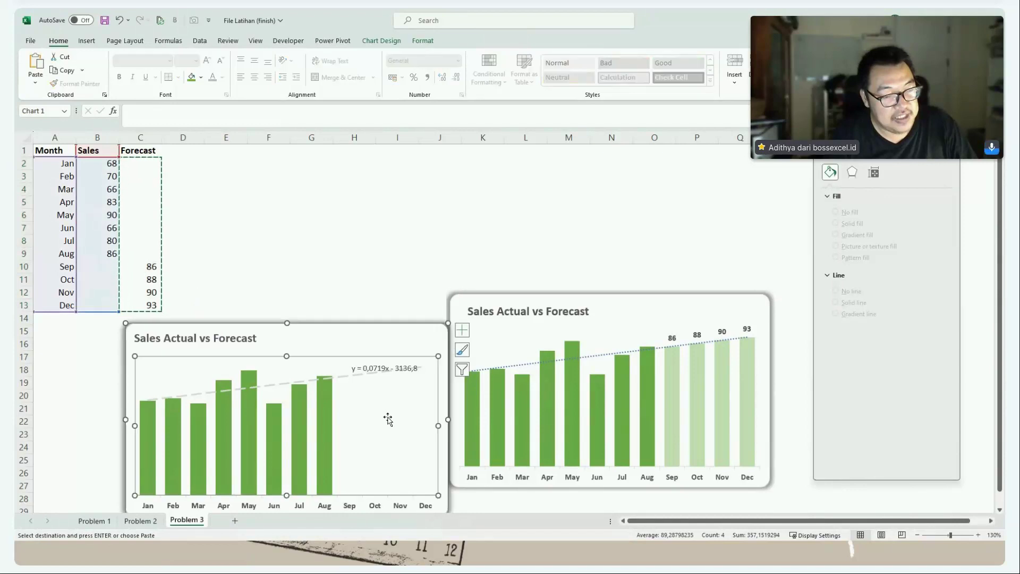
pyautogui.hotkey('ctrl', 'v')
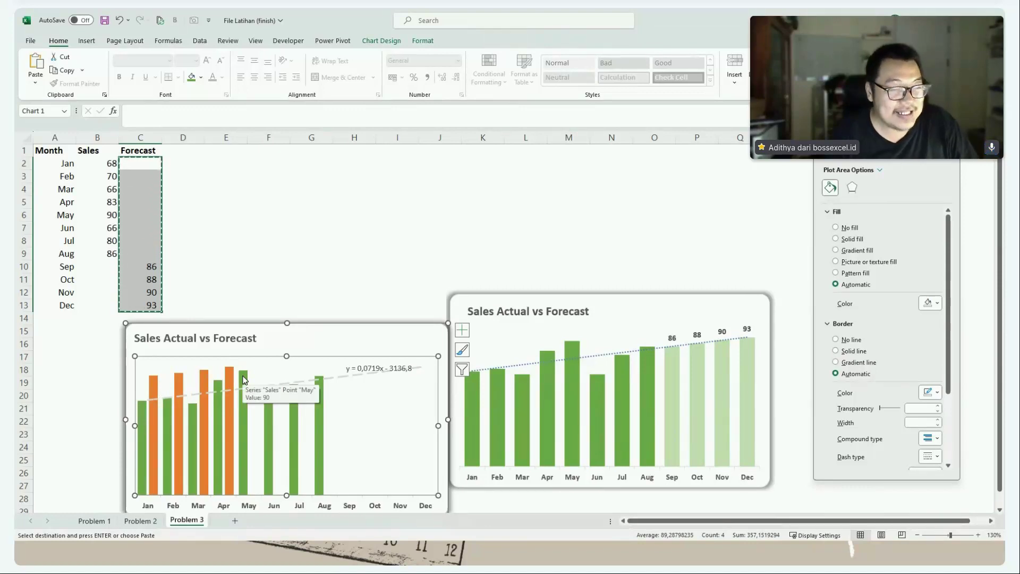
# - Delete the orange Forecast columns from the chart
pyautogui.moveTo(143, 164); pyautogui.dragTo(147, 259)
pyautogui.click(148, 257)
pyautogui.click(205, 381)
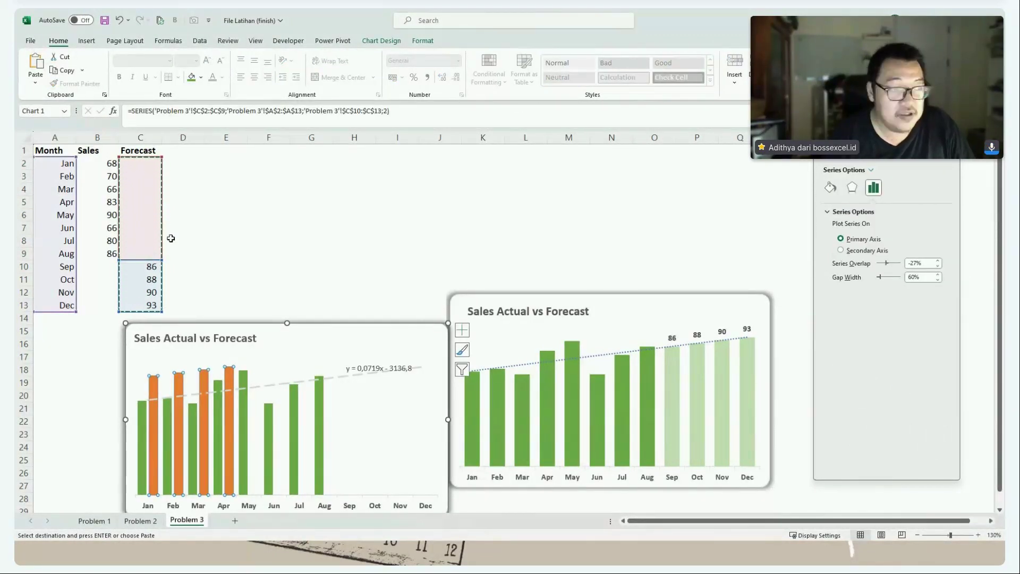
pyautogui.press('Delete')
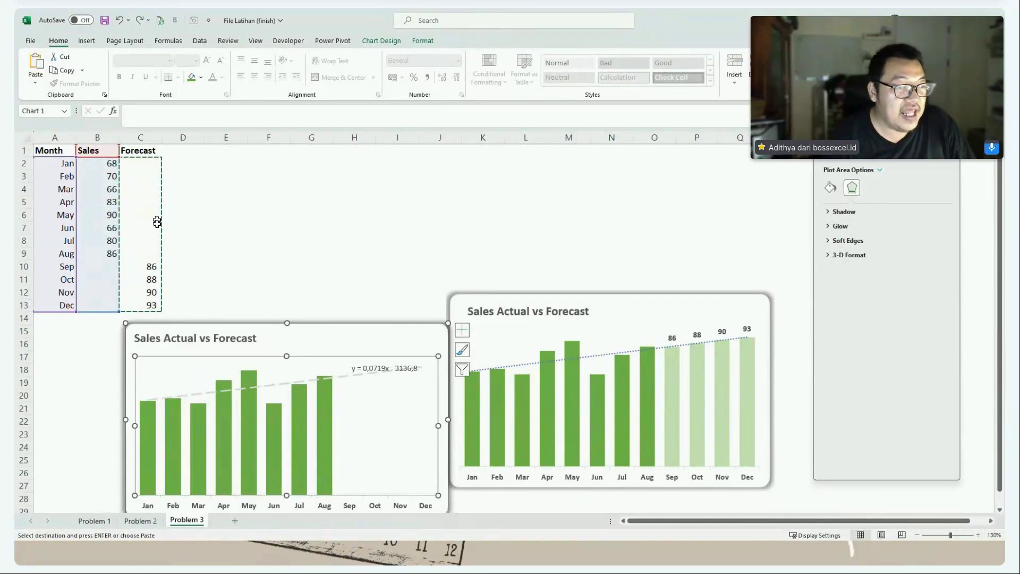
pyautogui.click(148, 266)
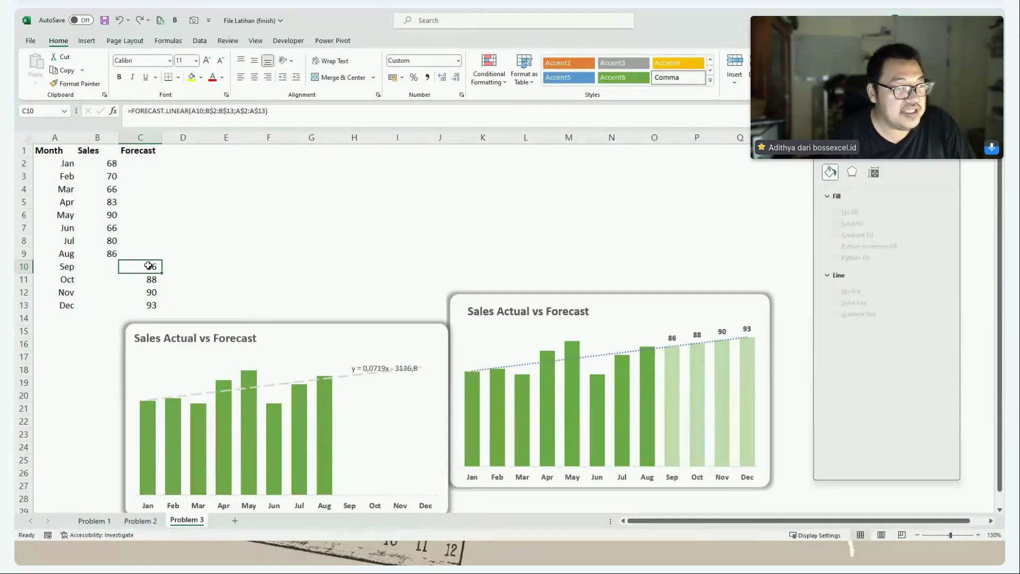
pyautogui.doubleClick(148, 266)
pyautogui.click(127, 265)
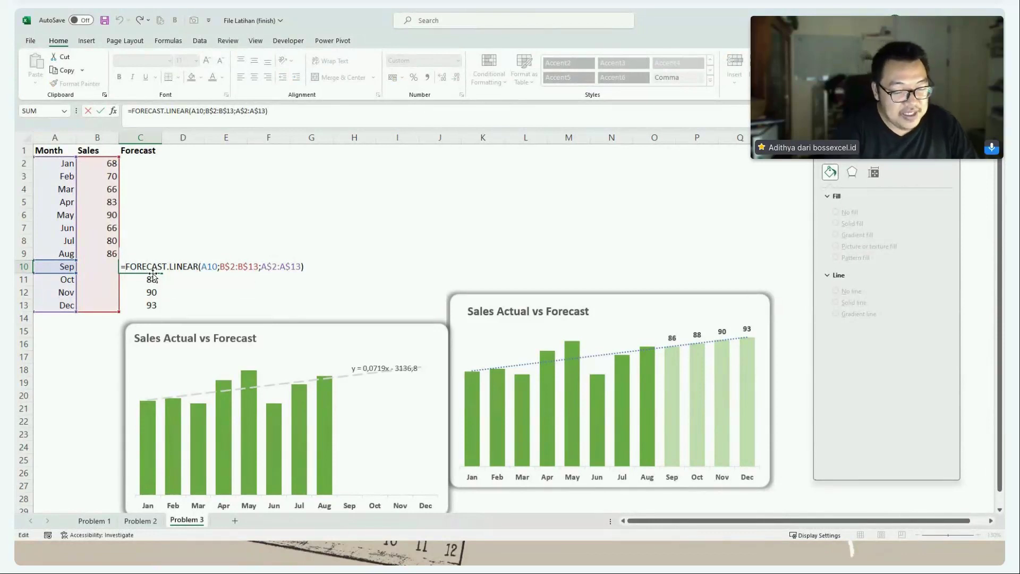
pyautogui.press('Escape')
pyautogui.moveTo(141, 163); pyautogui.dragTo(145, 303)
pyautogui.moveTo(146, 253); pyautogui.dragTo(149, 167)
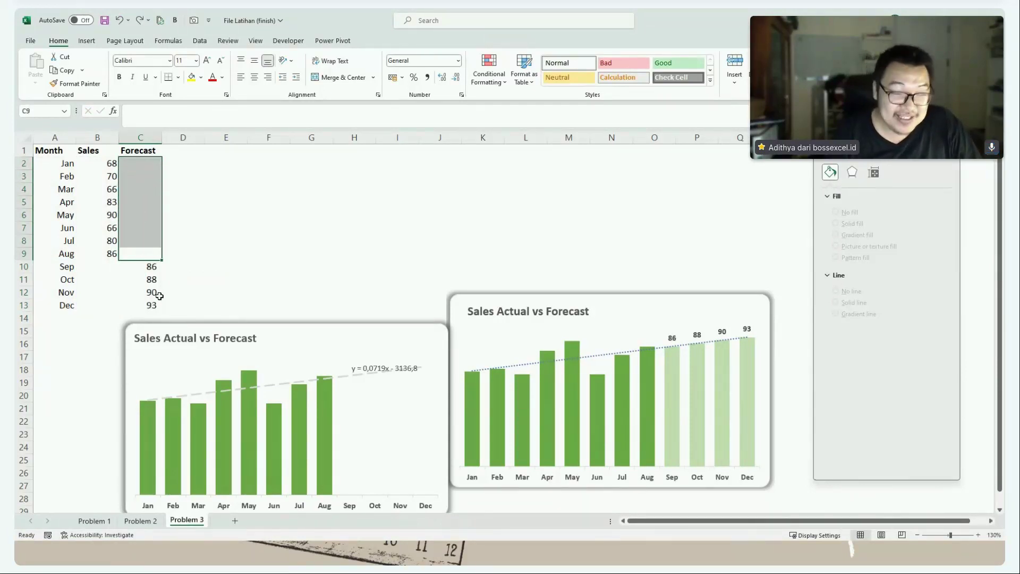
# - Wrap the September formula in an IF that forecasts when B10 is empty and otherwise returns NA()
pyautogui.doubleClick(138, 268)
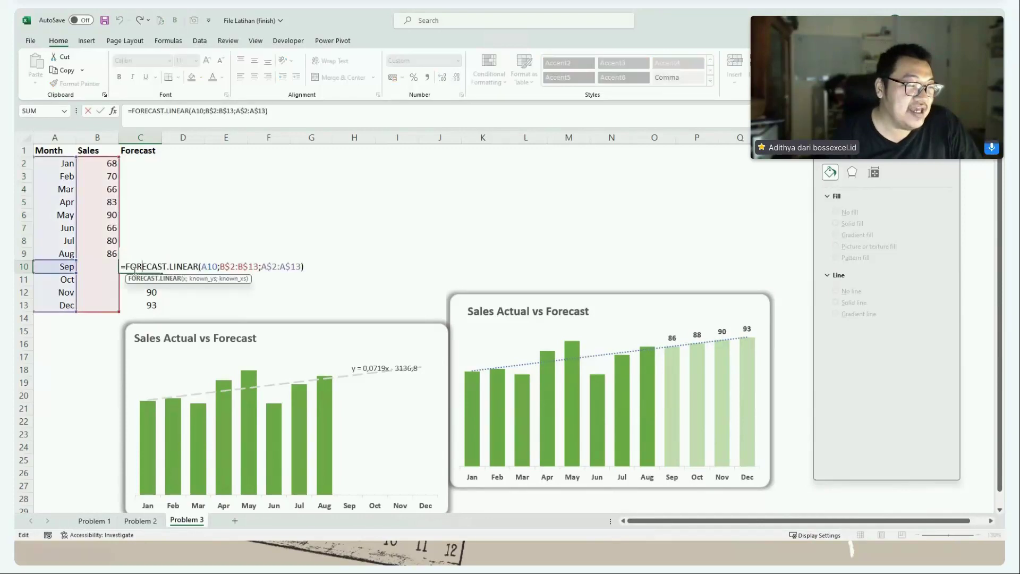
pyautogui.click(126, 266)
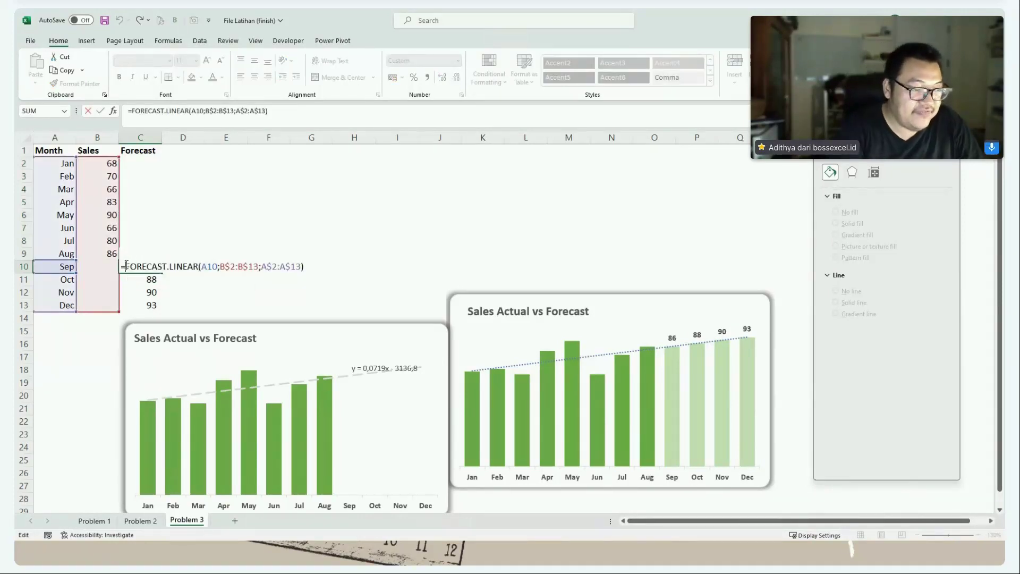
pyautogui.write('IF(')
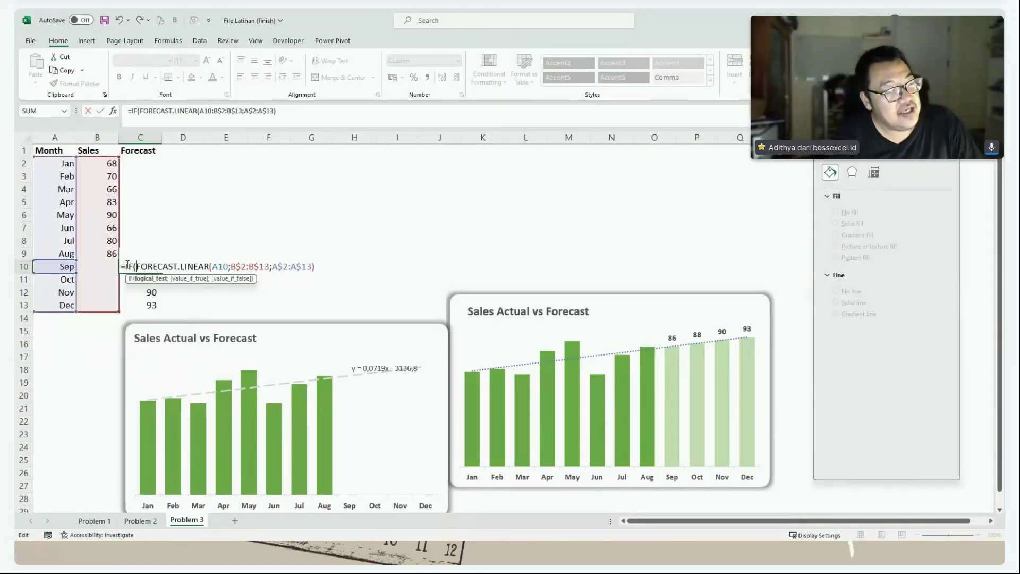
pyautogui.click(99, 269)
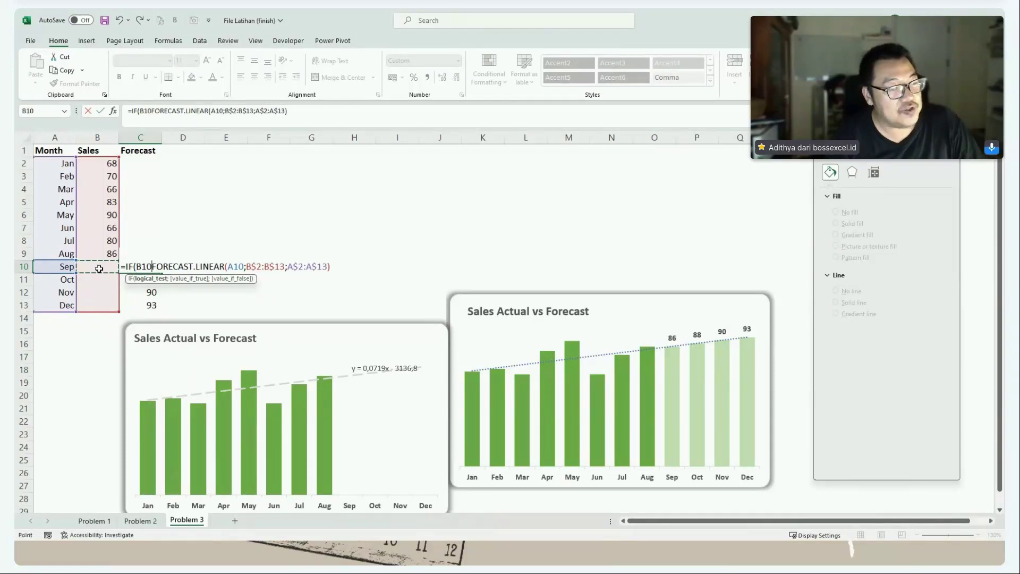
pyautogui.write('=')
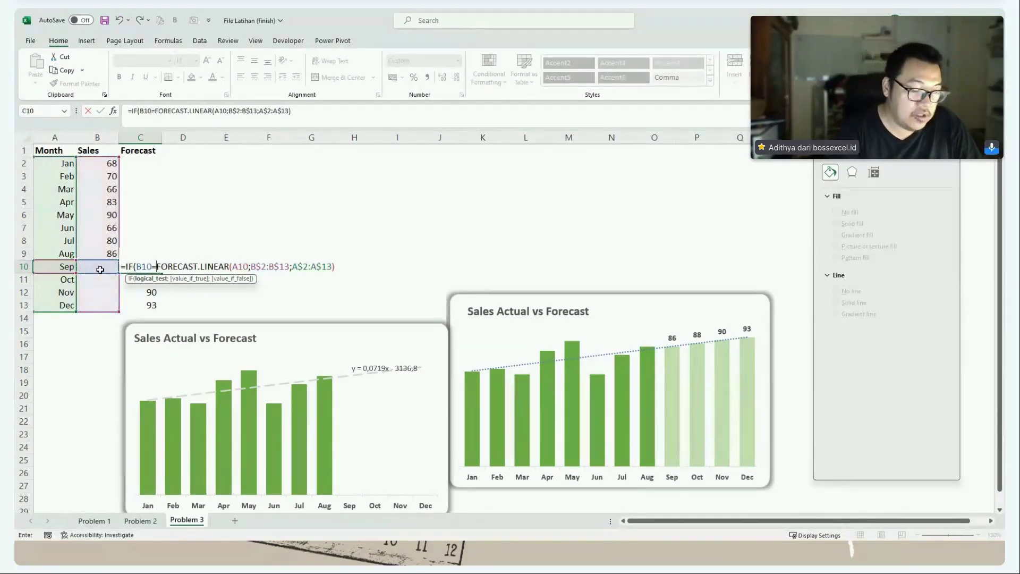
pyautogui.write('""')
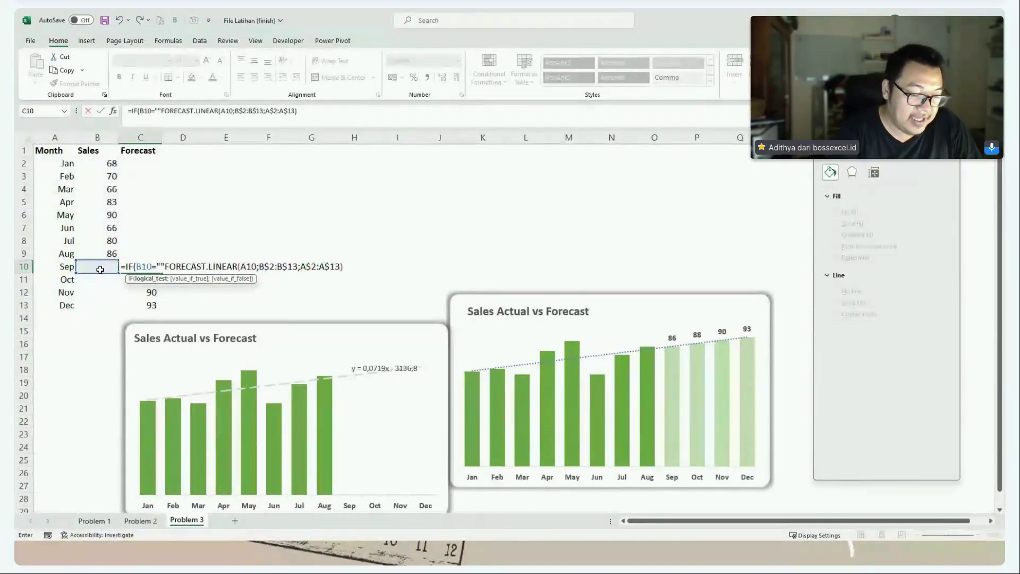
pyautogui.write(';')
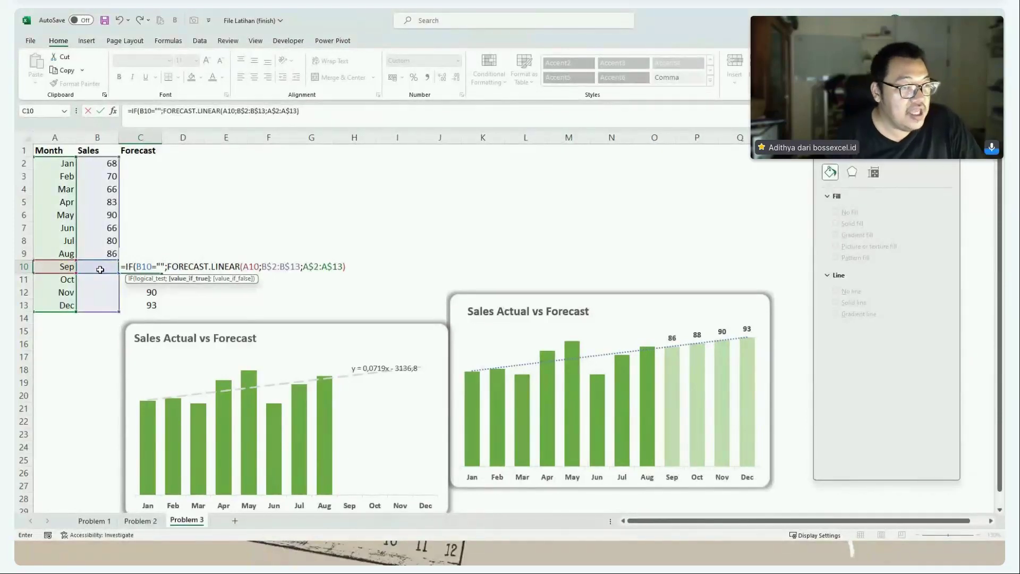
pyautogui.click(351, 266)
pyautogui.write(';na()')
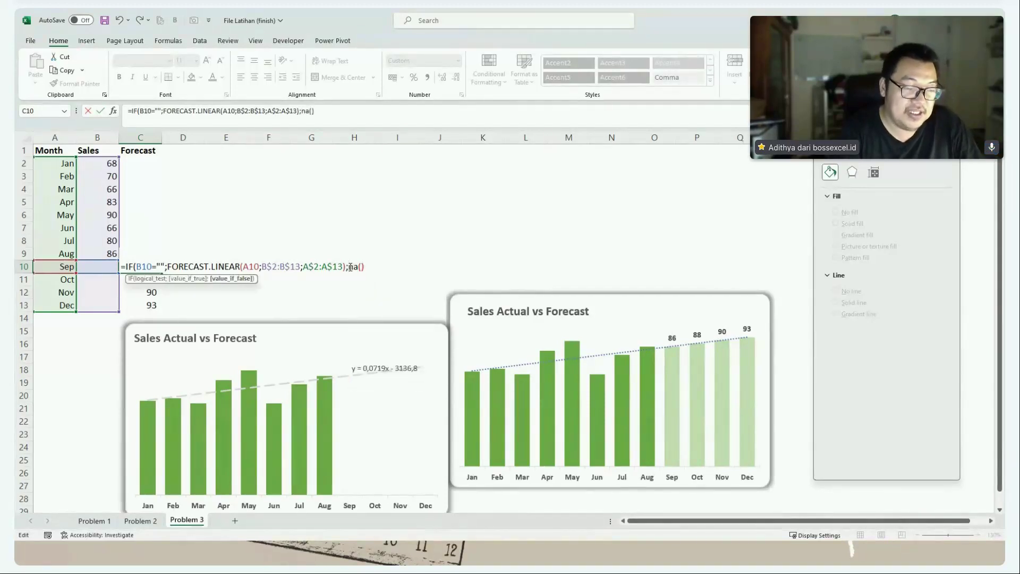
pyautogui.press('Return')
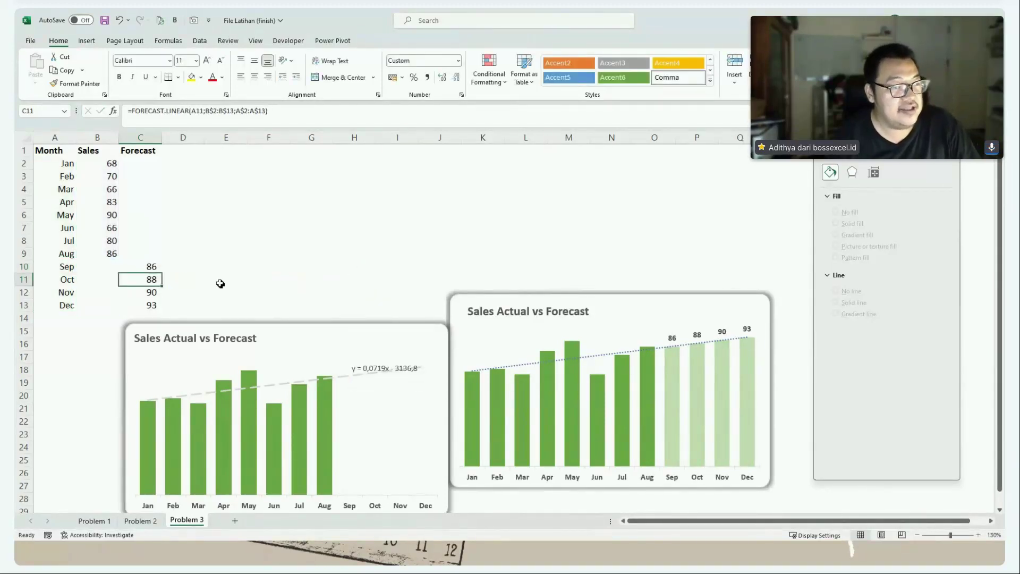
# - Fill the new IF formula from C10 down to December and up to January in C2
pyautogui.click(160, 267)
pyautogui.moveTo(166, 272); pyautogui.dragTo(164, 309)
pyautogui.click(156, 264)
pyautogui.moveTo(162, 272); pyautogui.dragTo(158, 163)
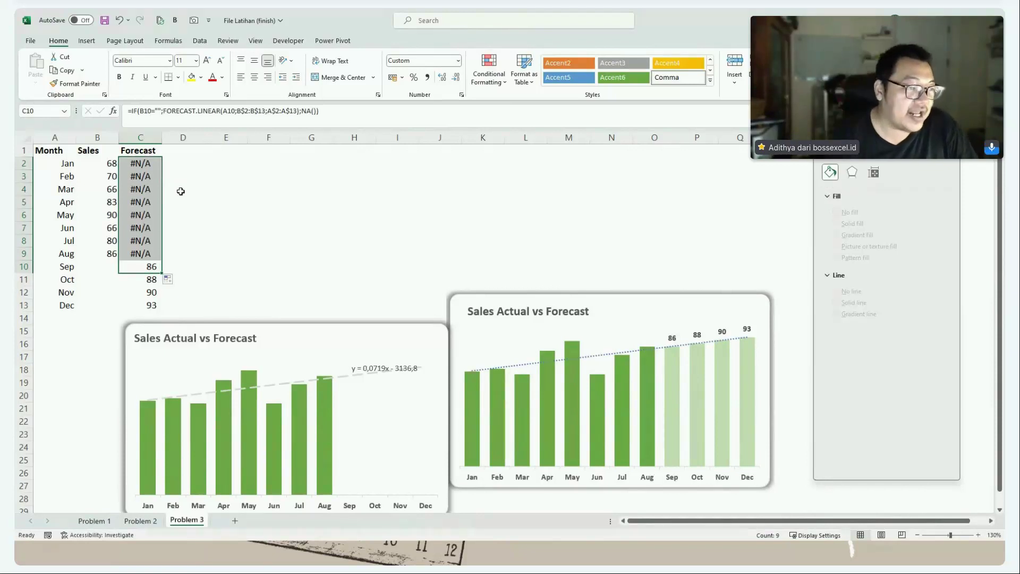
# - Examine the IF formula in C2, comparing its B2 test and NA() branch with the January sales value and the September forecast
pyautogui.click(146, 165)
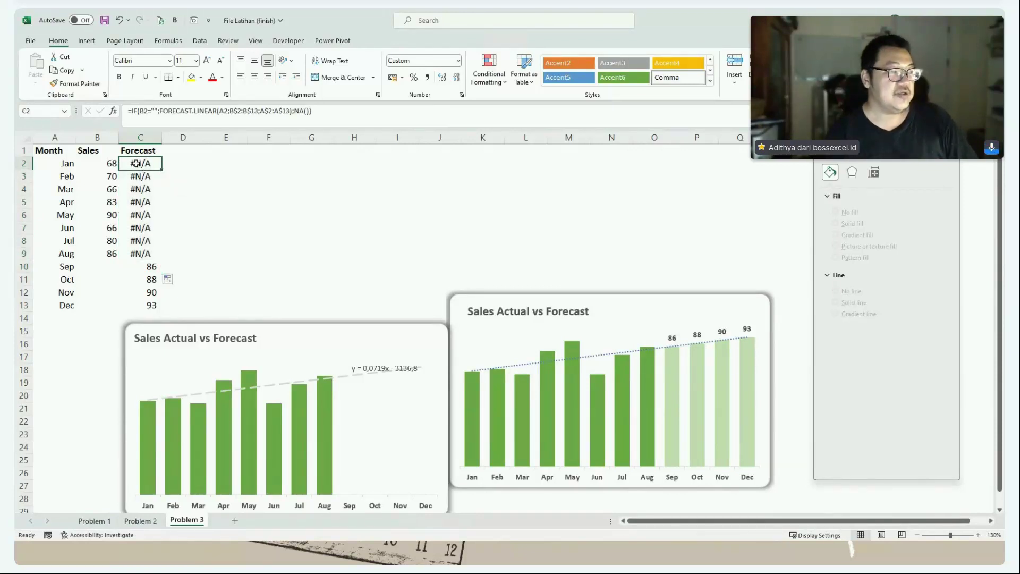
pyautogui.click(97, 164)
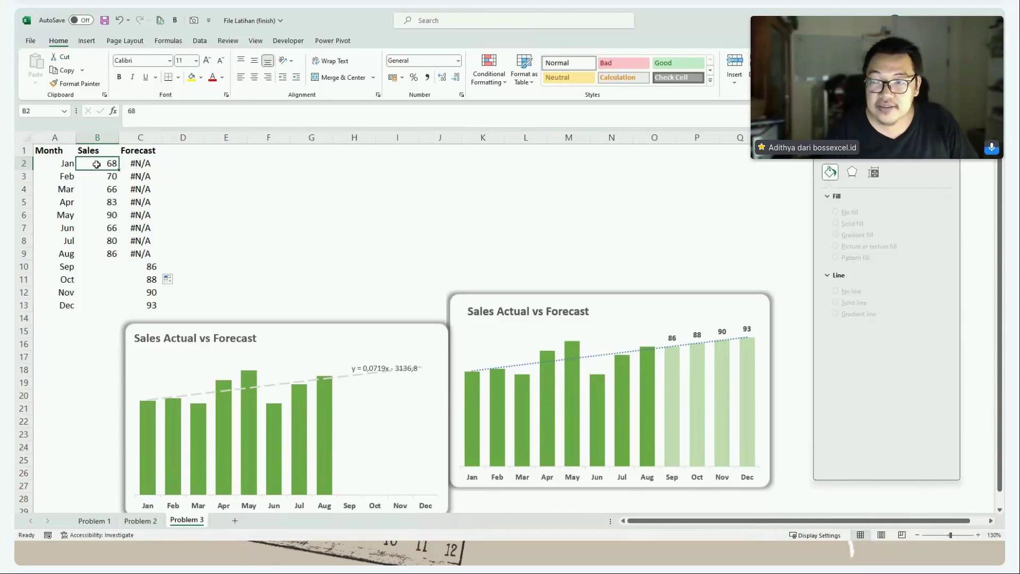
pyautogui.click(137, 165)
pyautogui.doubleClick(137, 164)
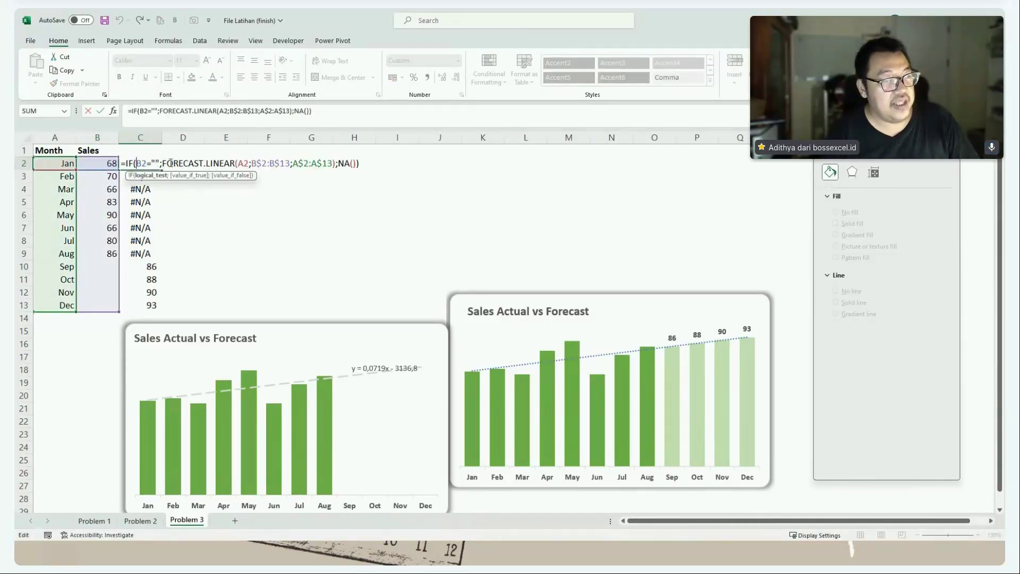
pyautogui.doubleClick(344, 163)
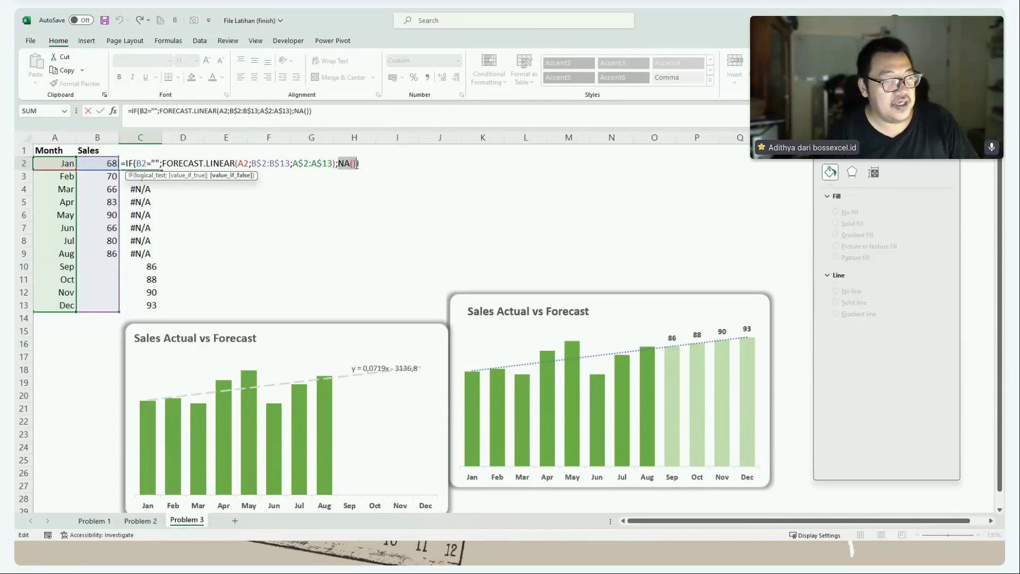
pyautogui.click(149, 264)
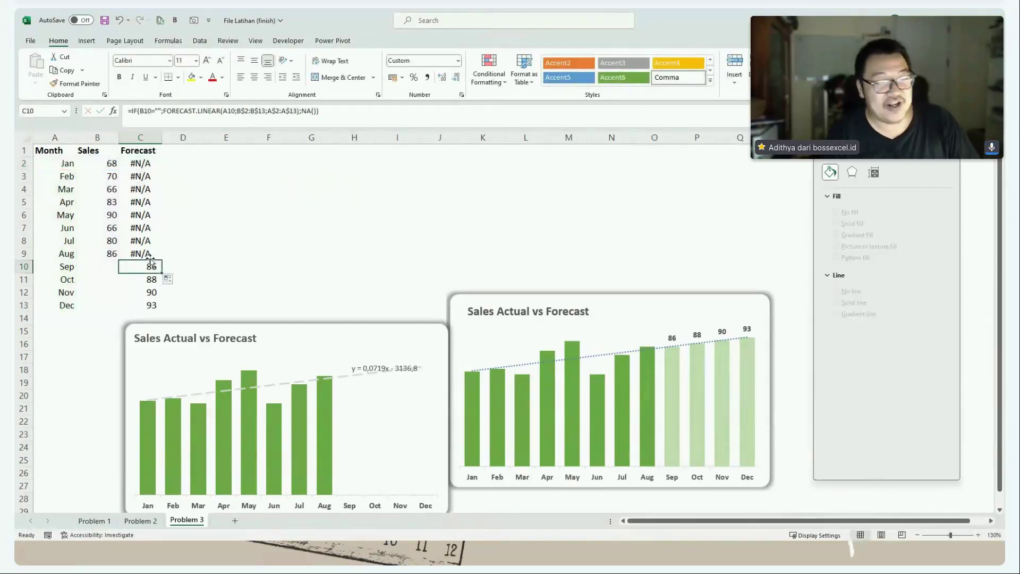
# - Copy the Forecast range C2:C13 into the unfinished Sales Actual vs Forecast chart as a new column series
pyautogui.moveTo(142, 165); pyautogui.dragTo(143, 305)
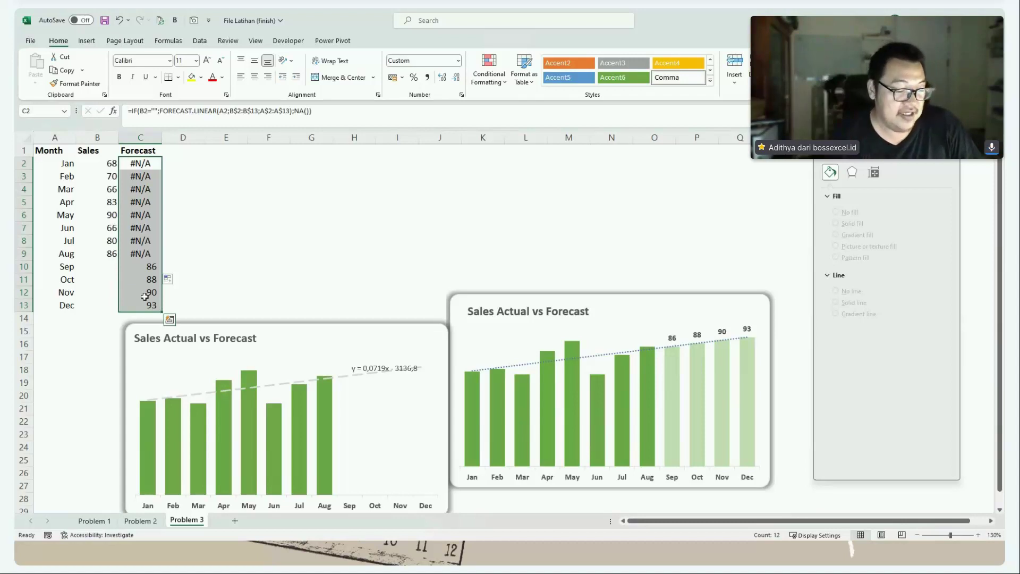
pyautogui.hotkey('ctrl', 'c')
pyautogui.click(336, 355)
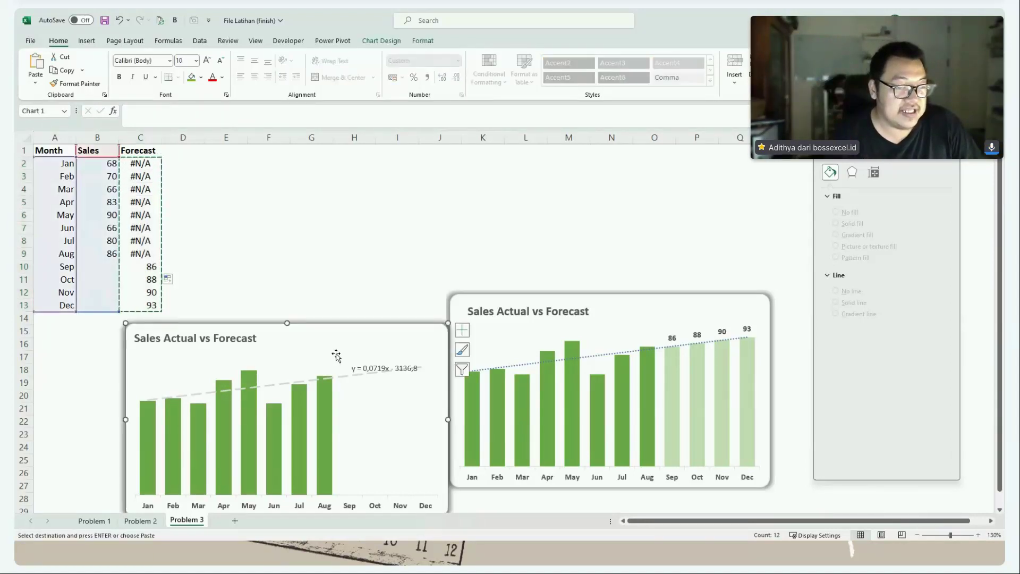
pyautogui.hotkey('ctrl', 'v')
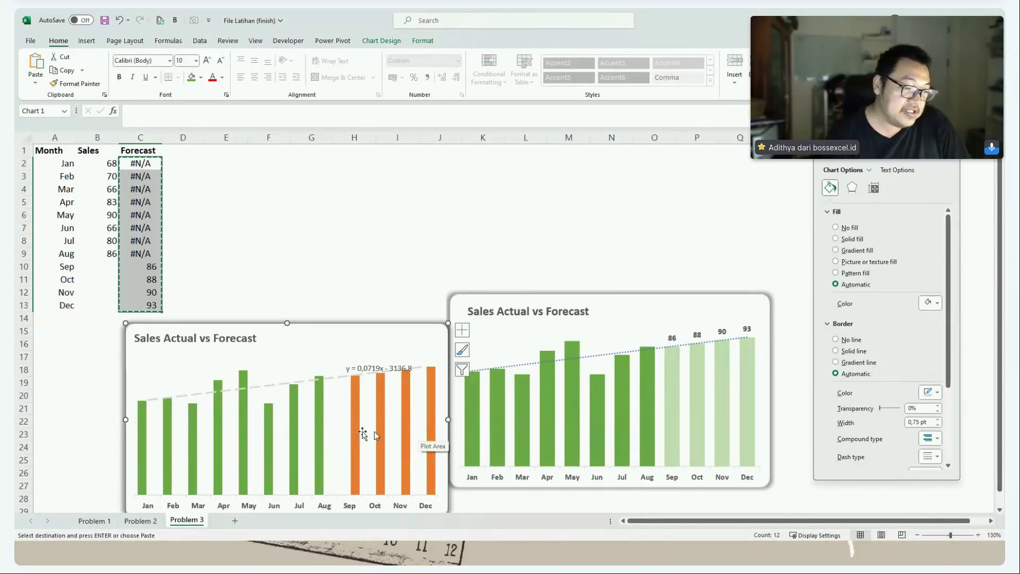
pyautogui.click(352, 423)
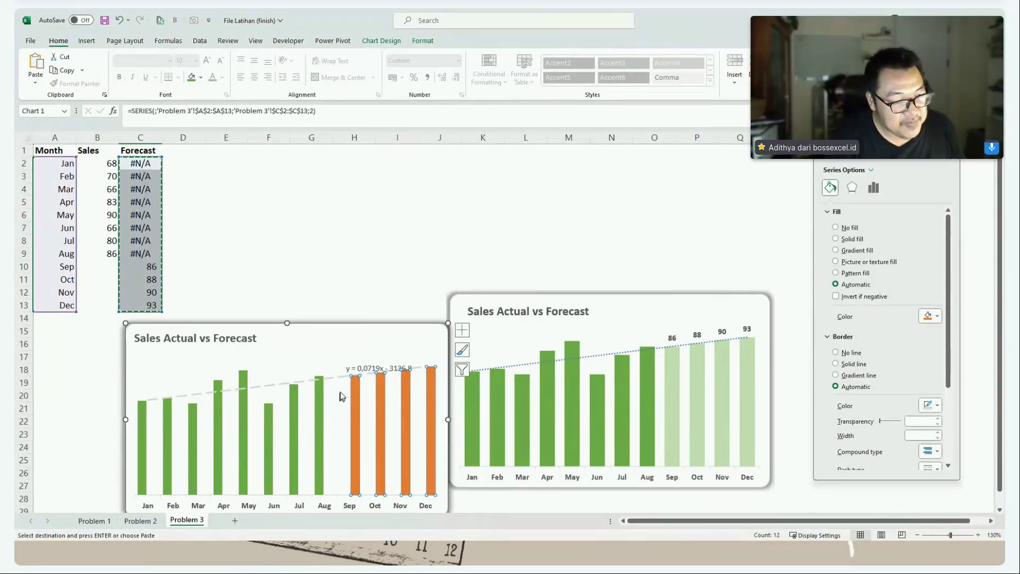
pyautogui.hotkey('alt', 'Tab')
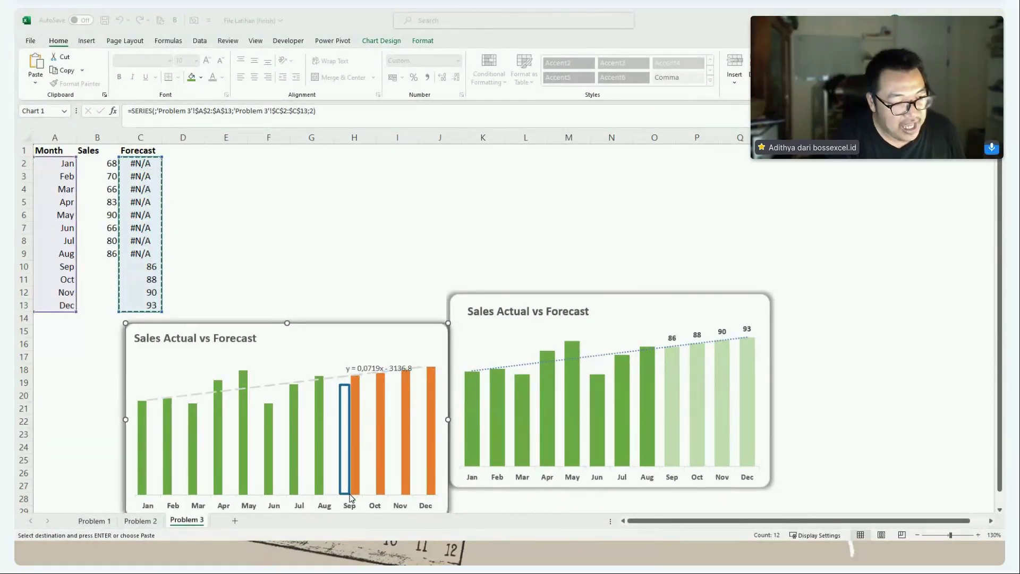
pyautogui.moveTo(368, 374); pyautogui.dragTo(376, 496)
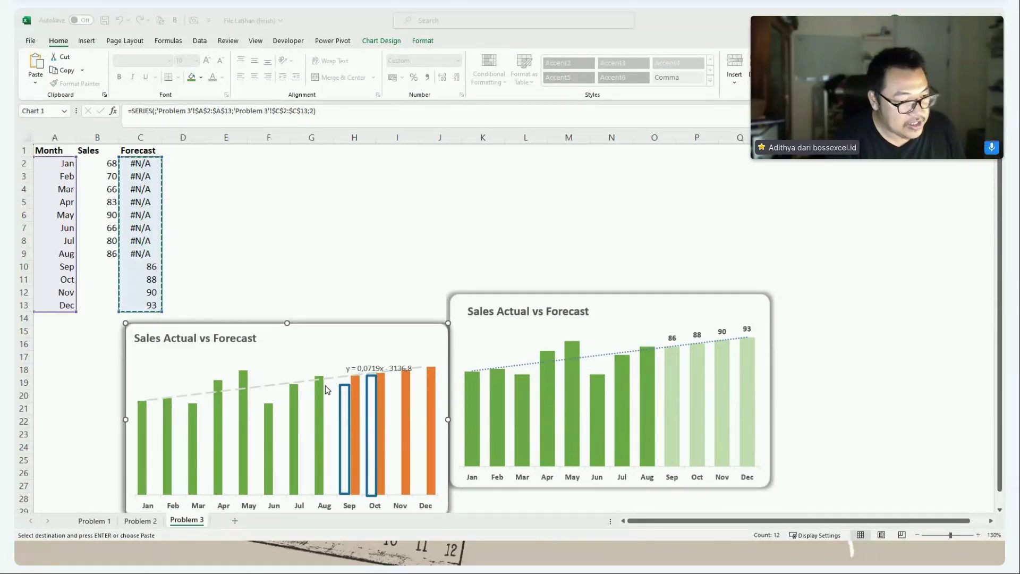
pyautogui.moveTo(323, 383); pyautogui.dragTo(333, 495)
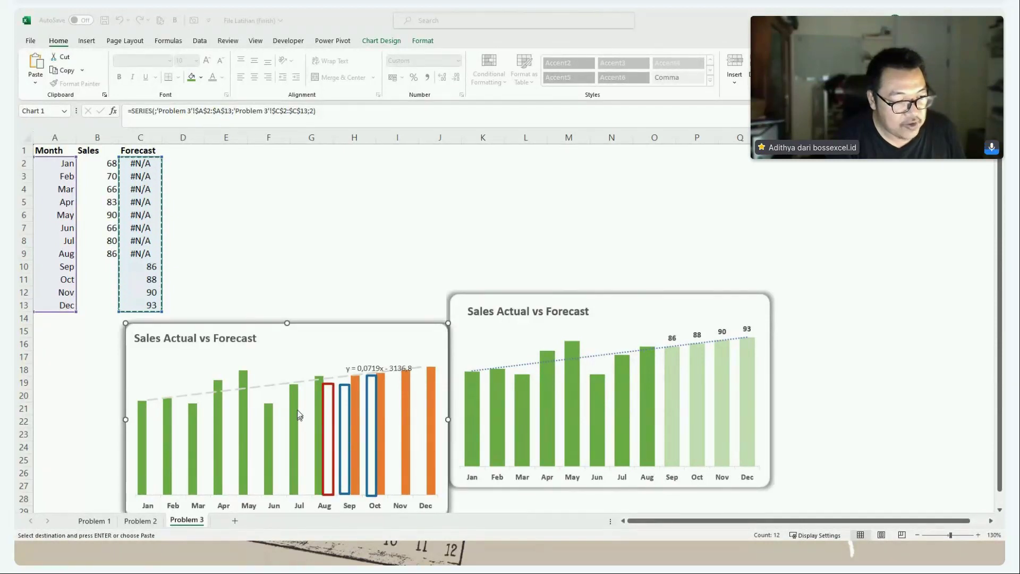
pyautogui.moveTo(298, 398); pyautogui.dragTo(311, 497)
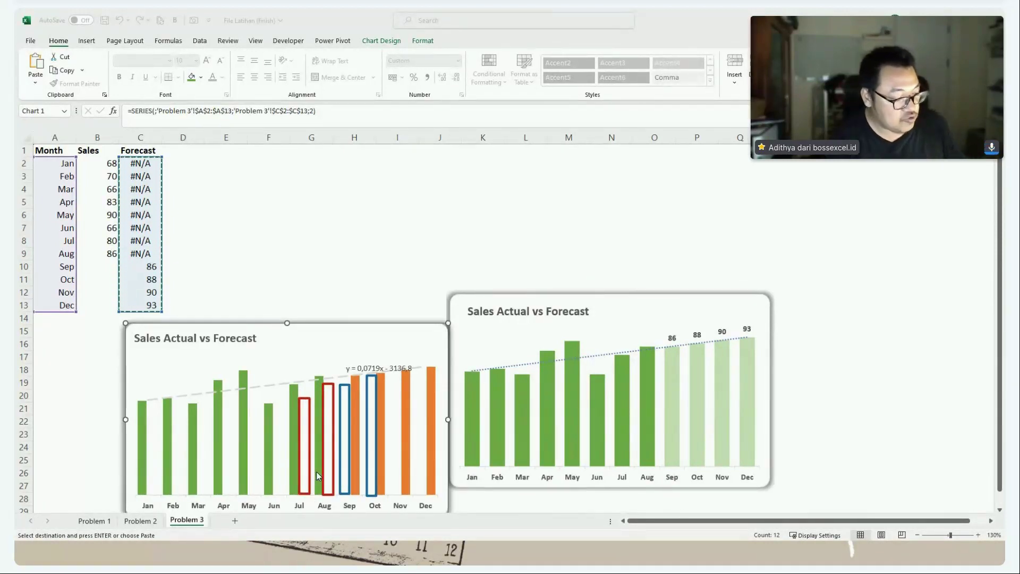
pyautogui.press('Escape')
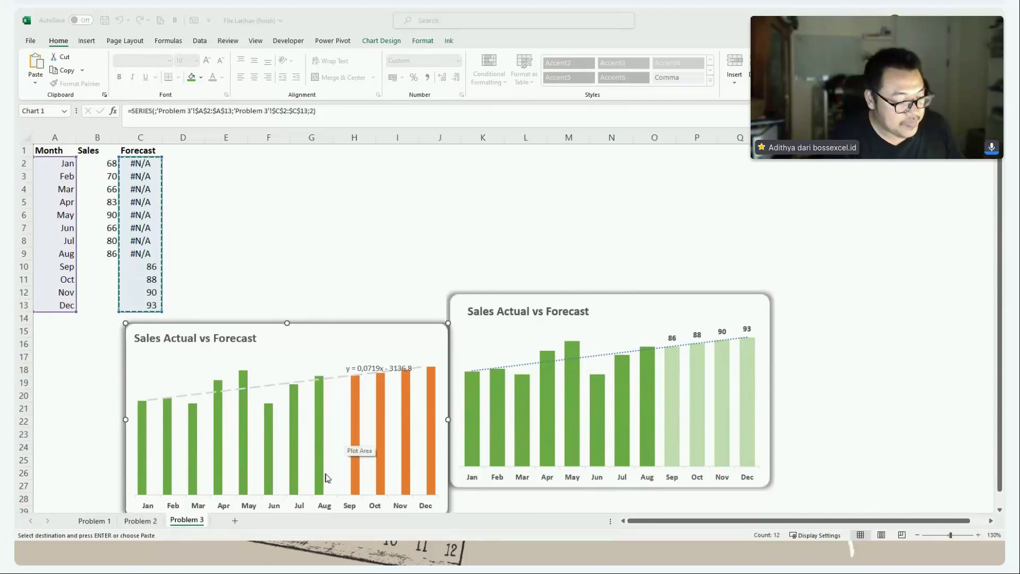
pyautogui.moveTo(320, 477); pyautogui.dragTo(351, 476)
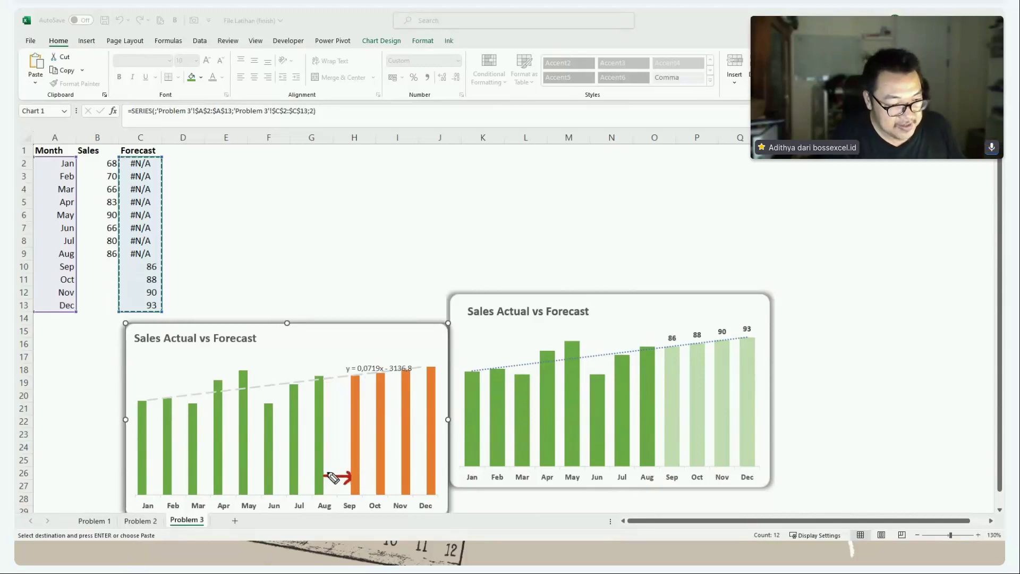
pyautogui.press('Escape')
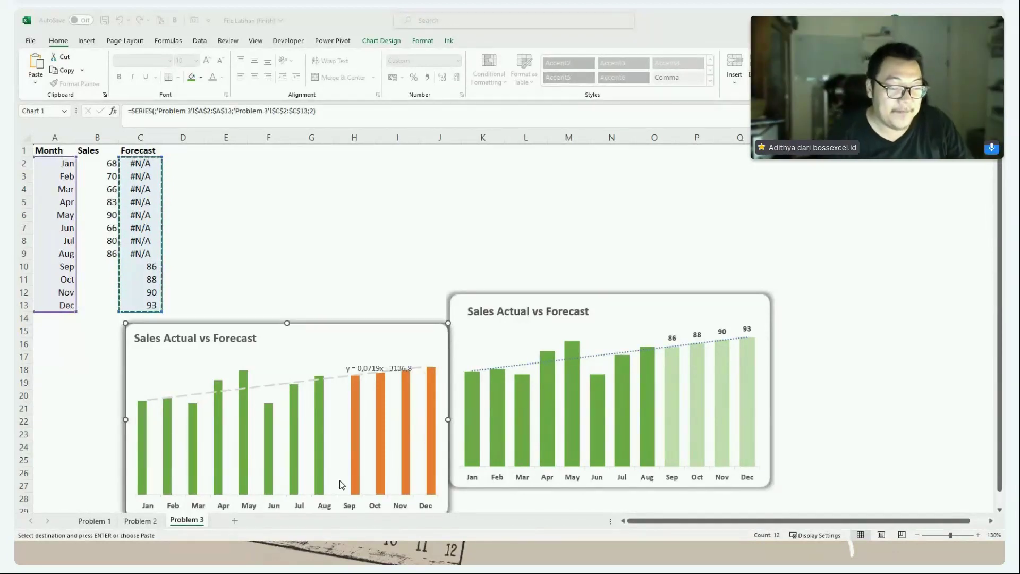
# - Set the series overlap of the chart's columns to 100%
pyautogui.doubleClick(355, 400)
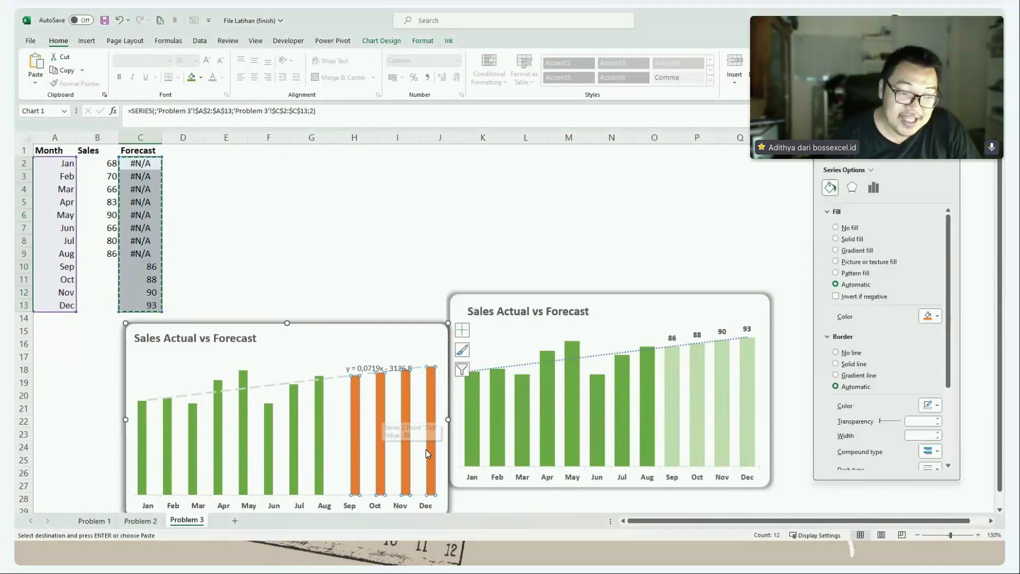
pyautogui.click(462, 330)
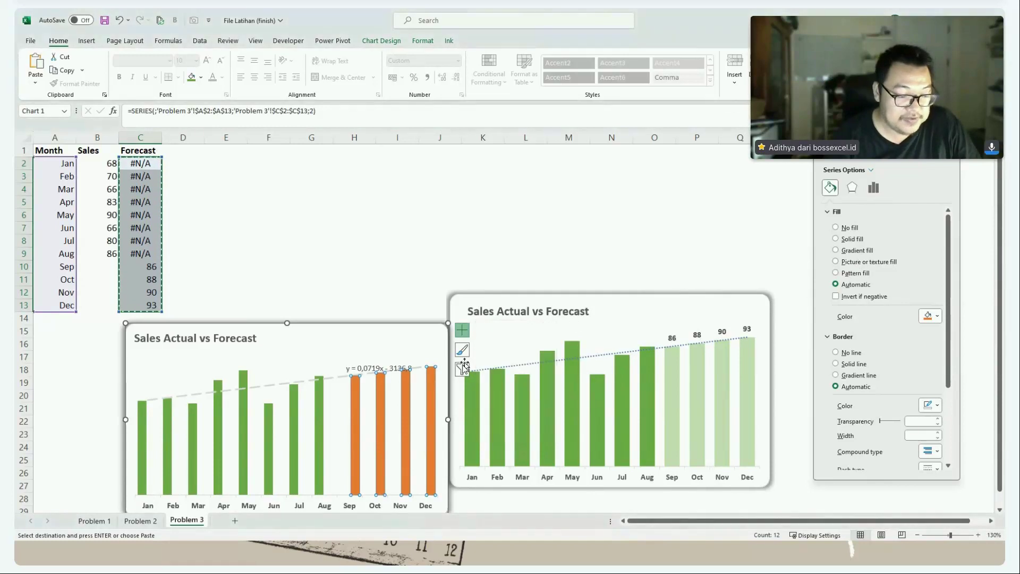
pyautogui.click(295, 379)
pyautogui.click(292, 403)
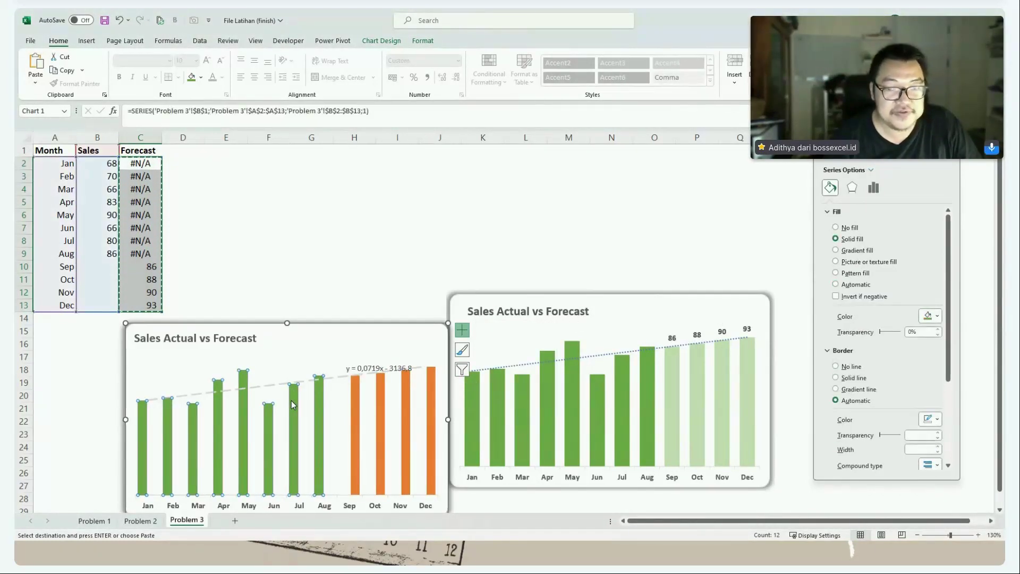
pyautogui.click(873, 188)
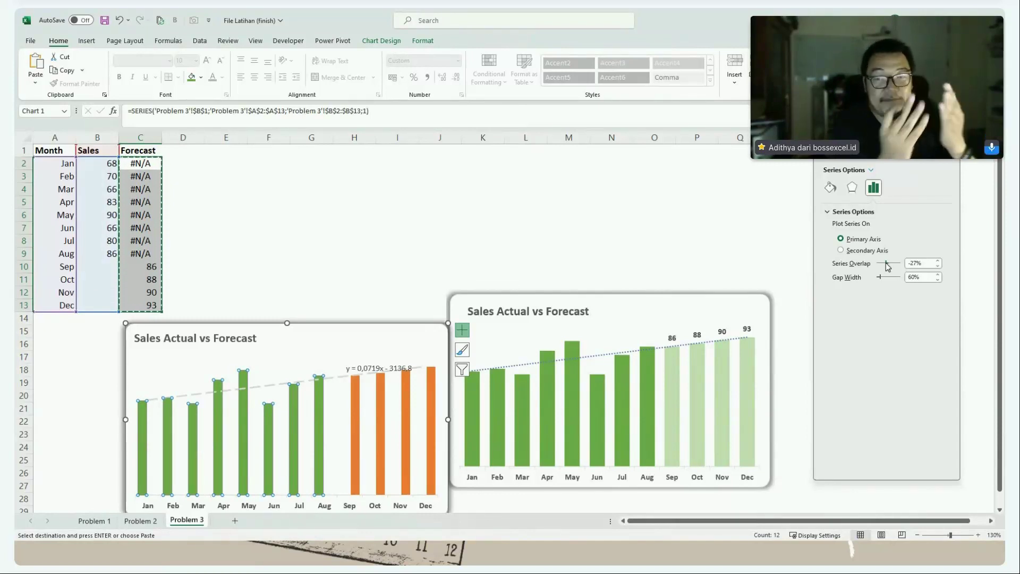
pyautogui.click(909, 262)
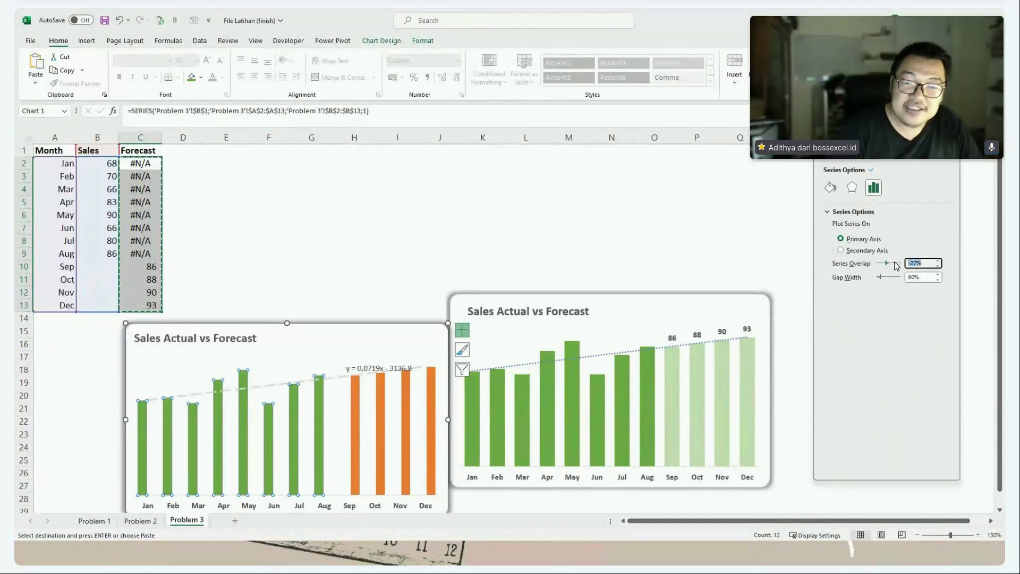
pyautogui.press('Delete')
pyautogui.press('Delete')
pyautogui.press('Delete')
pyautogui.press('Delete')
pyautogui.write('10')
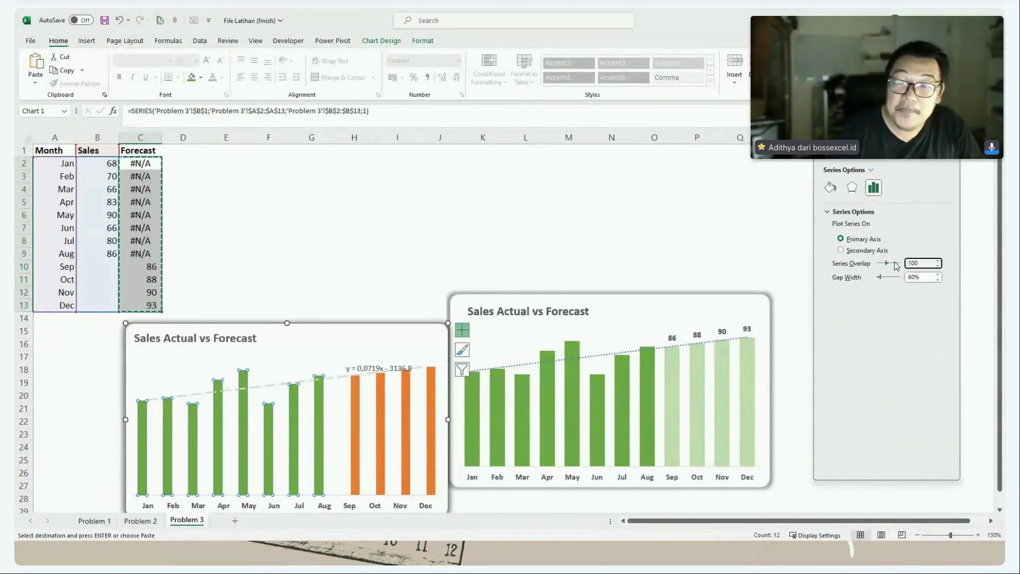
pyautogui.write('0')
pyautogui.press('Return')
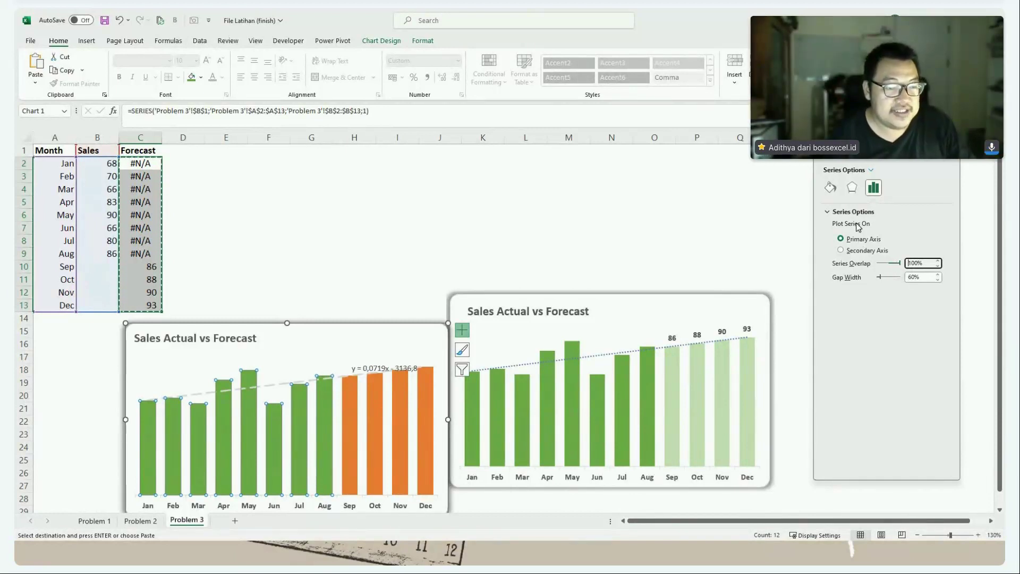
# - Delete the trendline equation label from the chart
pyautogui.click(374, 368)
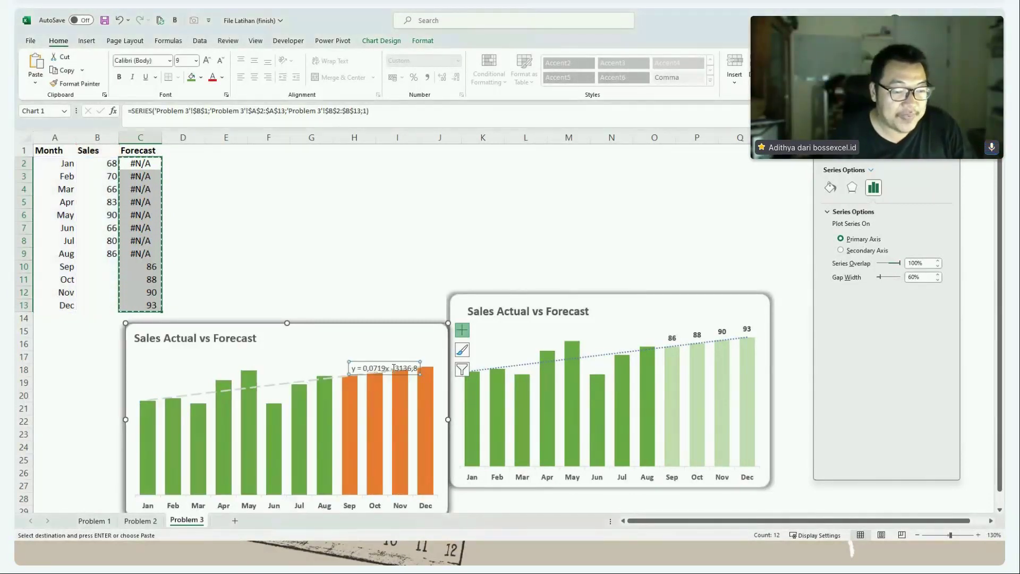
pyautogui.press('Delete')
pyautogui.hotkey('ctrl', 'z')
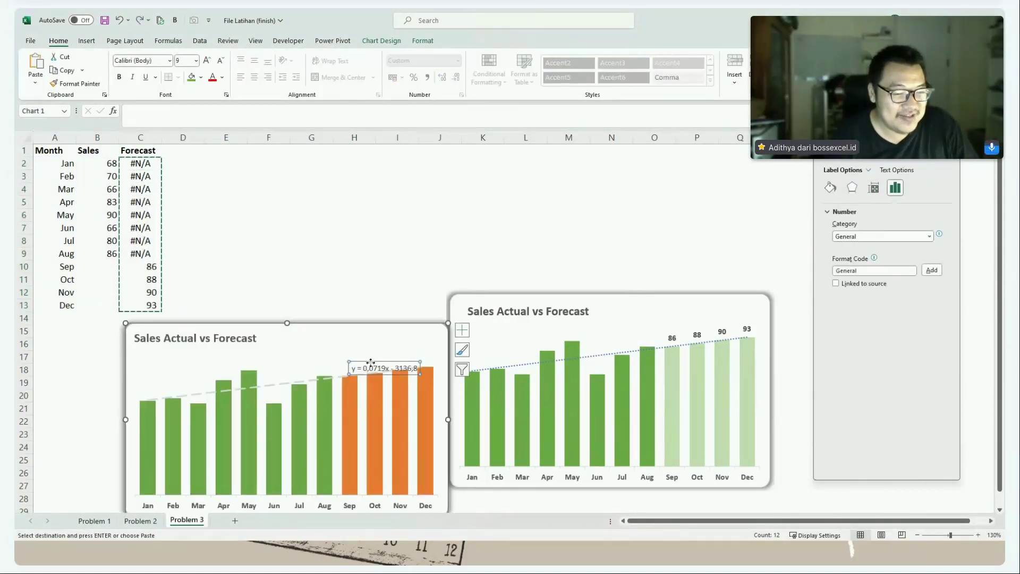
pyautogui.press('Delete')
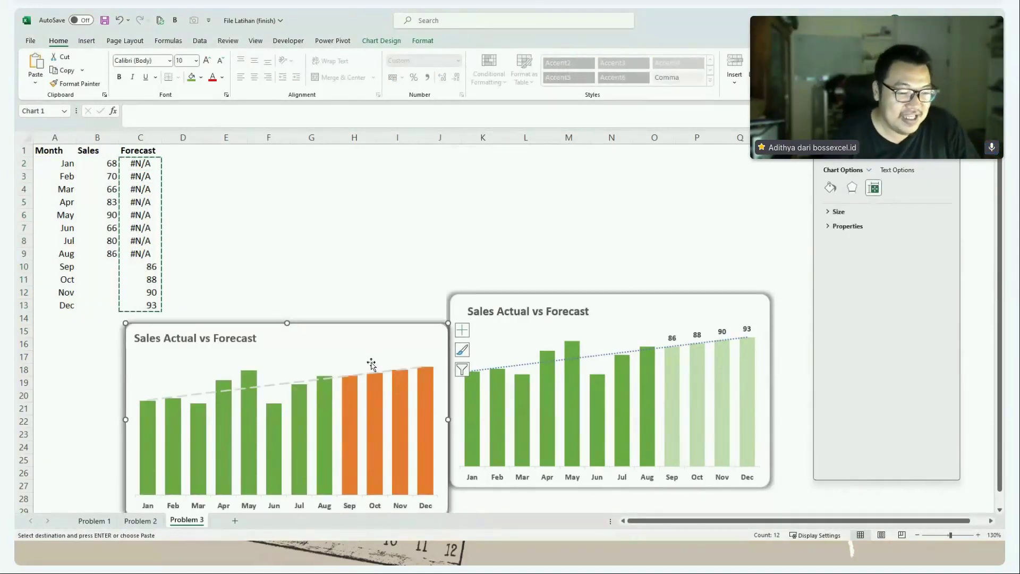
# - Fill the orange forecast columns with Green, Accent 6, Lighter 60%
pyautogui.click(378, 387)
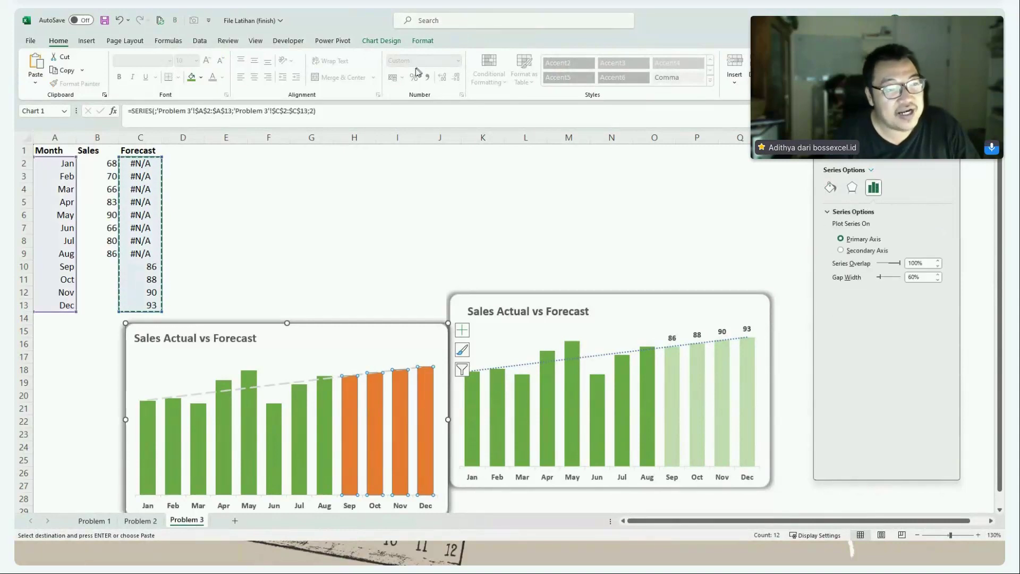
pyautogui.click(424, 42)
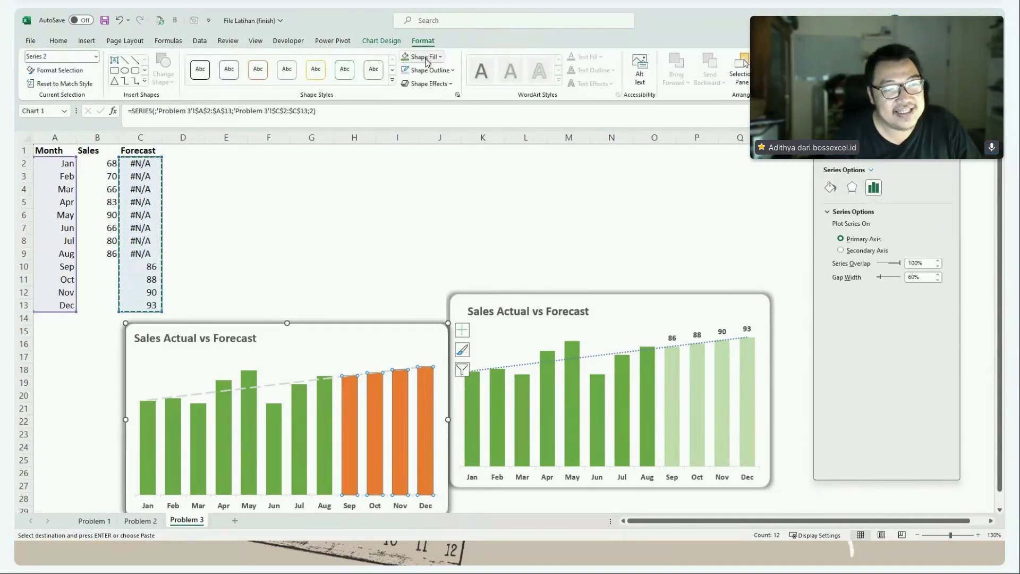
pyautogui.click(425, 57)
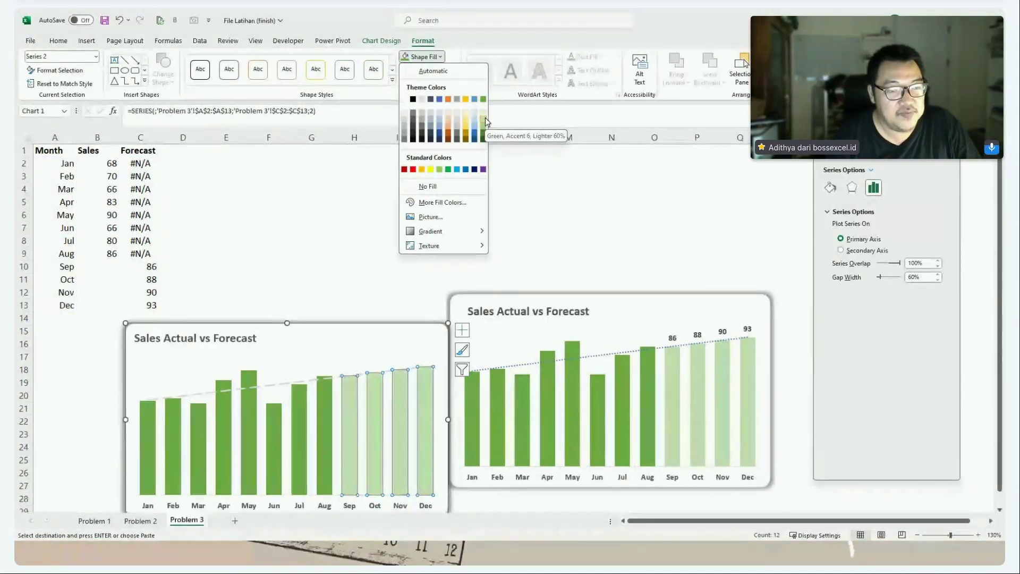
pyautogui.press('Escape')
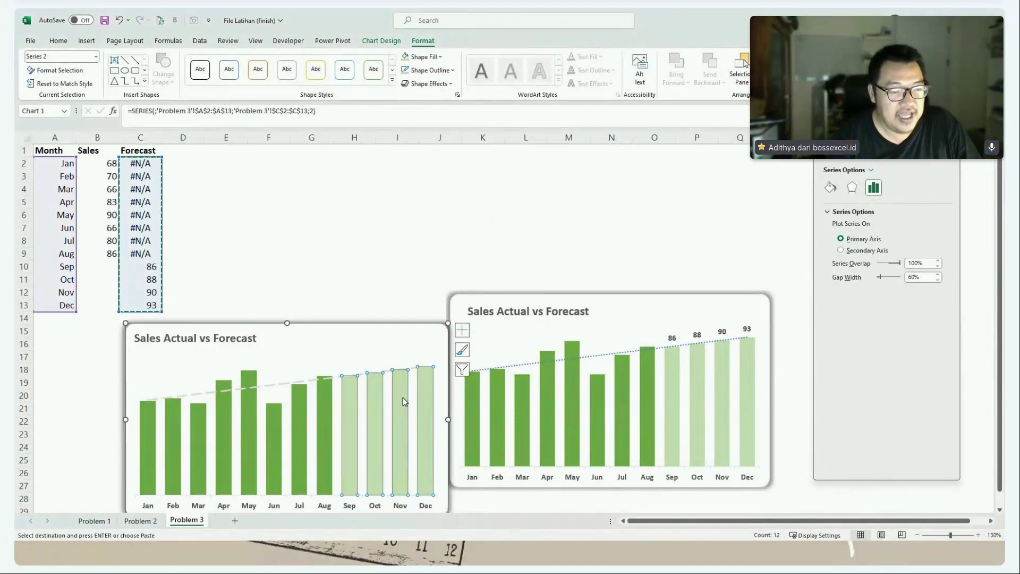
# - Add data labels to the September to December forecast columns and make them bold
pyautogui.rightClick(374, 398)
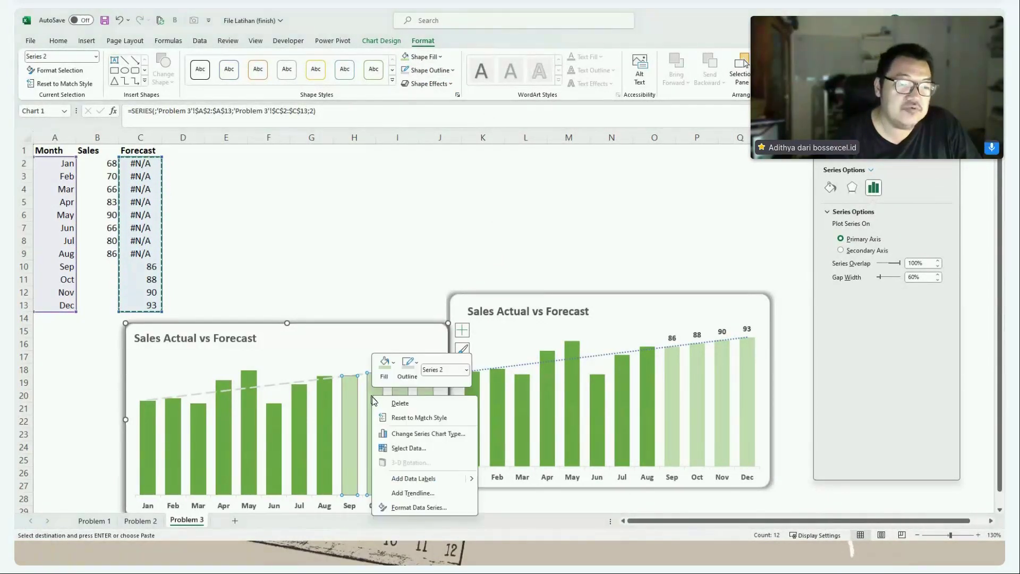
pyautogui.click(421, 479)
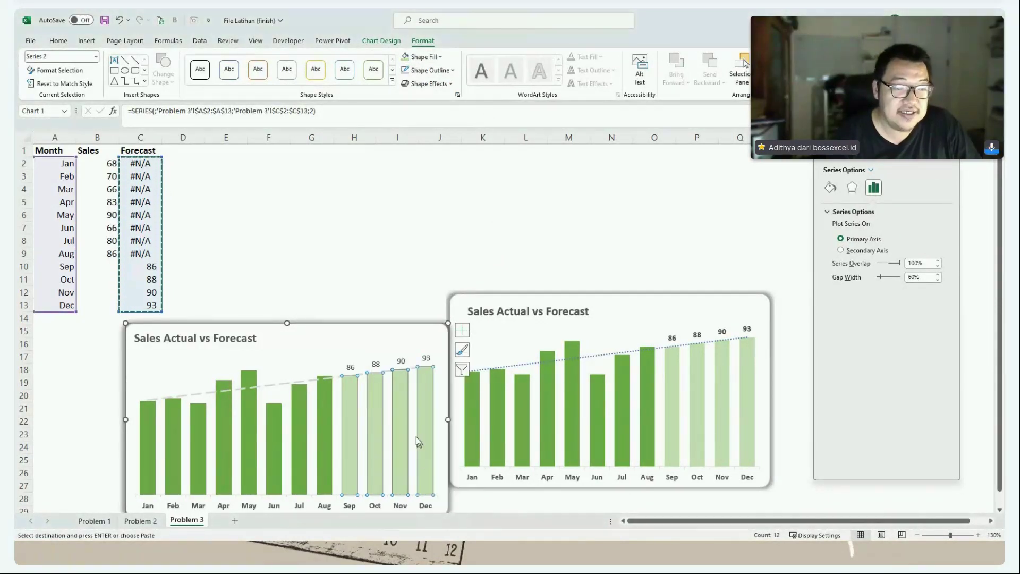
pyautogui.click(377, 364)
pyautogui.hotkey('ctrl', 'b')
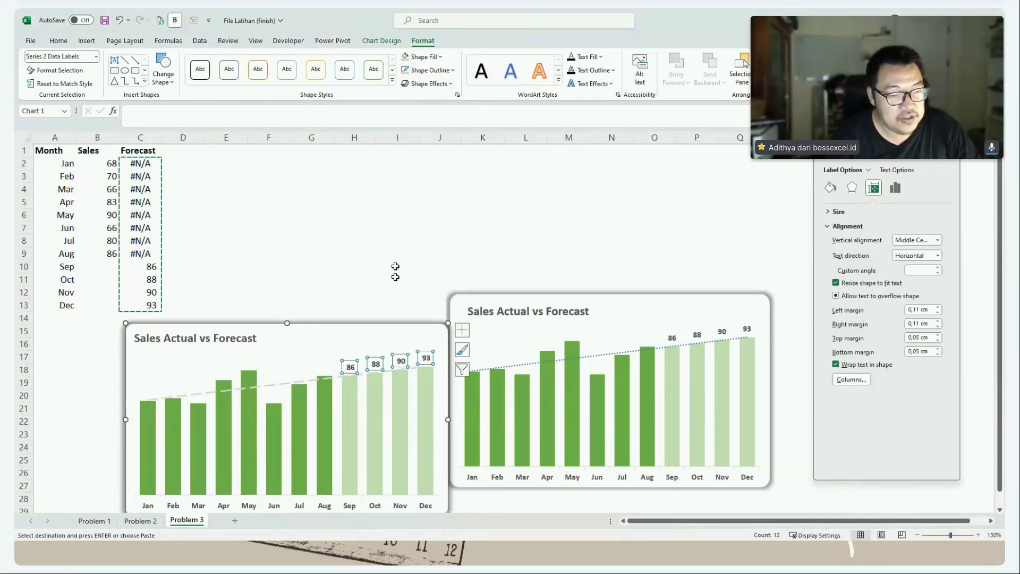
# - Move the finished forecast chart up so it lines up beside the reference chart, and deselect it
pyautogui.moveTo(379, 325); pyautogui.dragTo(366, 297)
pyautogui.click(408, 237)
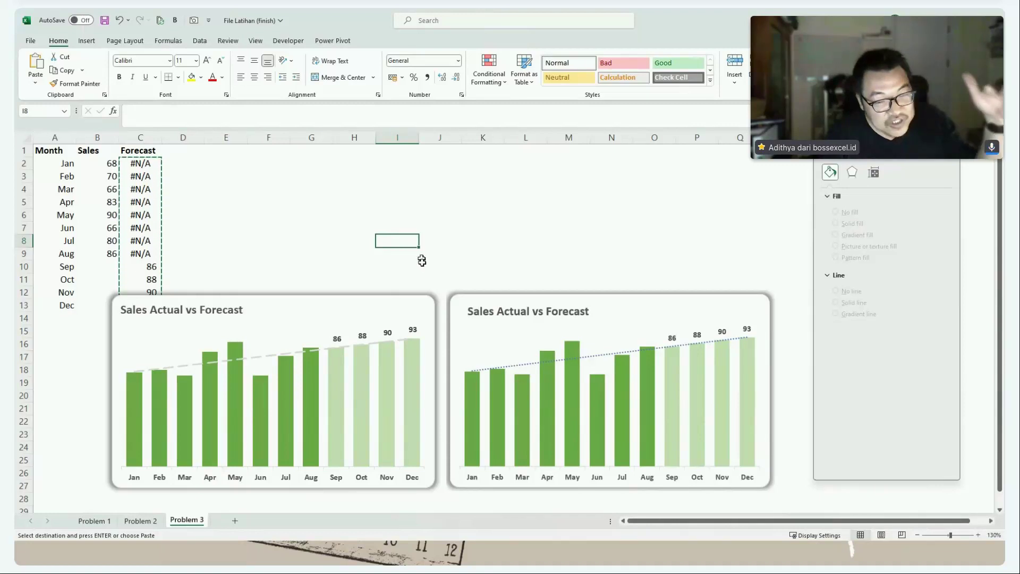
# - Select the forecast columns in the dashed-trendline chart to inspect their source range, and clear the copy outline around the Forecast cells
pyautogui.click(325, 352)
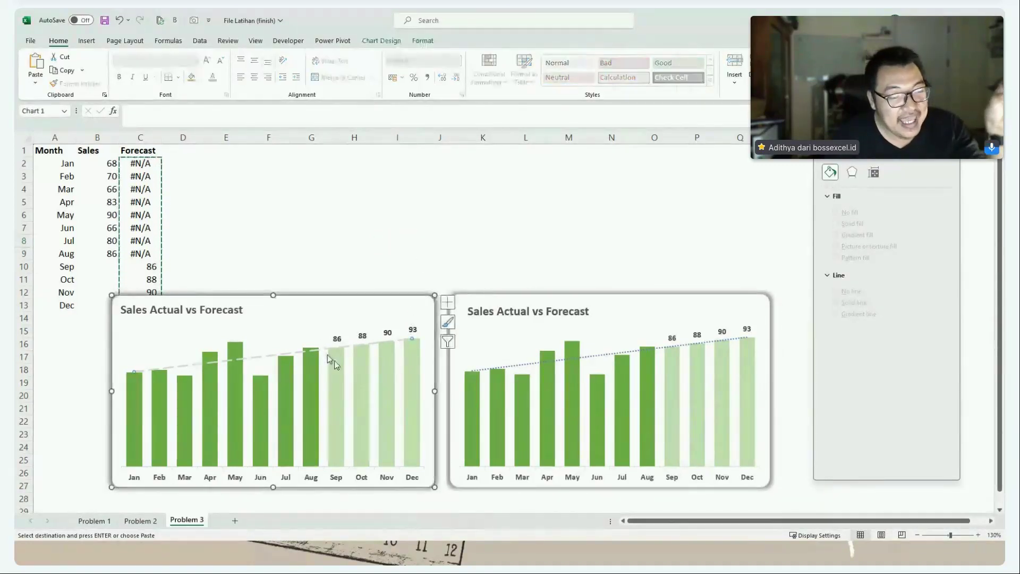
pyautogui.click(361, 364)
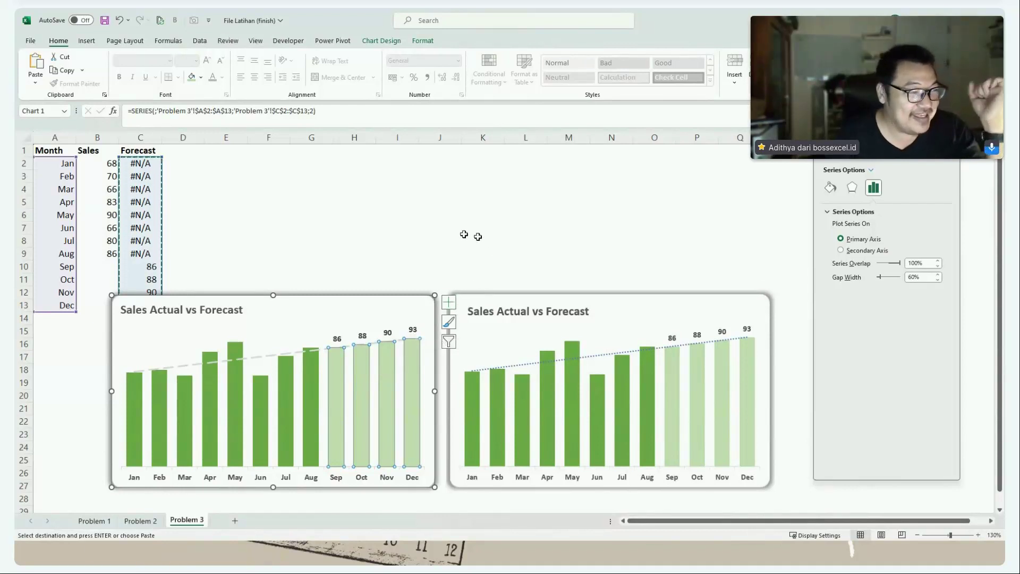
pyautogui.press('Escape')
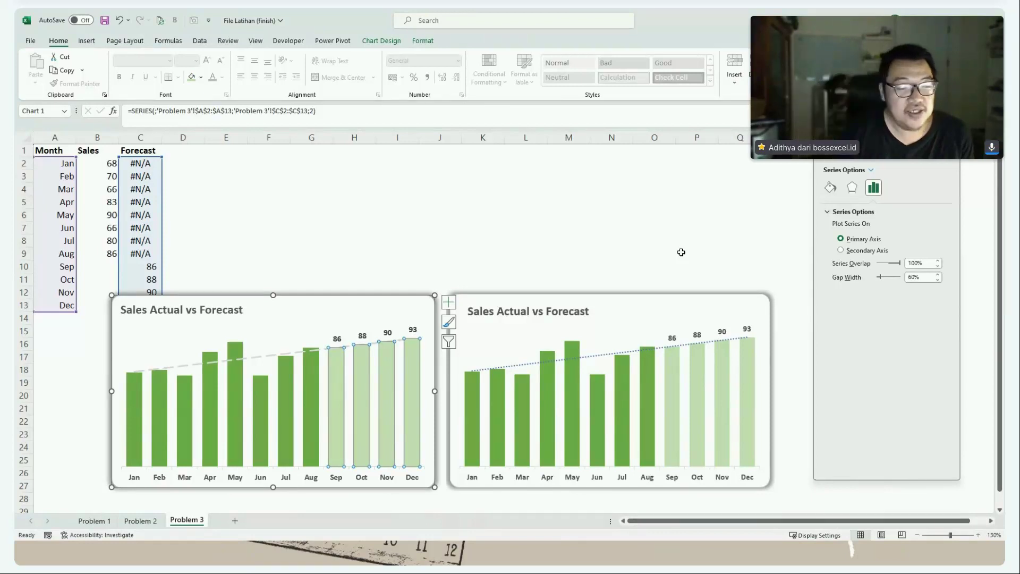
# - On the Problem 2 sheet, highlight the Sales through Helper columns and nudge the larger-red-marker anomaly chart slightly up and right
pyautogui.click(140, 521)
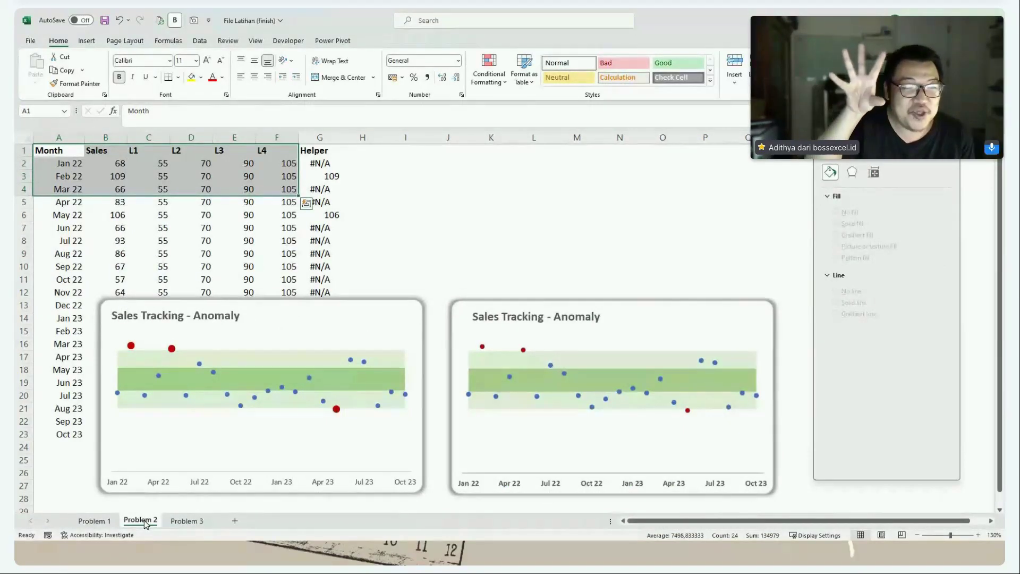
pyautogui.moveTo(106, 138); pyautogui.dragTo(321, 138)
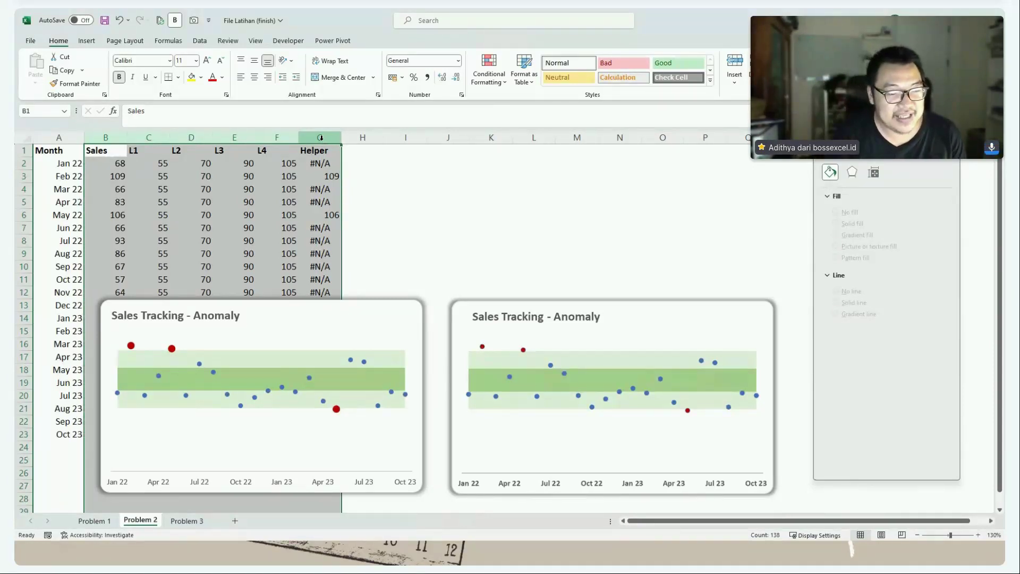
pyautogui.moveTo(409, 318); pyautogui.dragTo(414, 314)
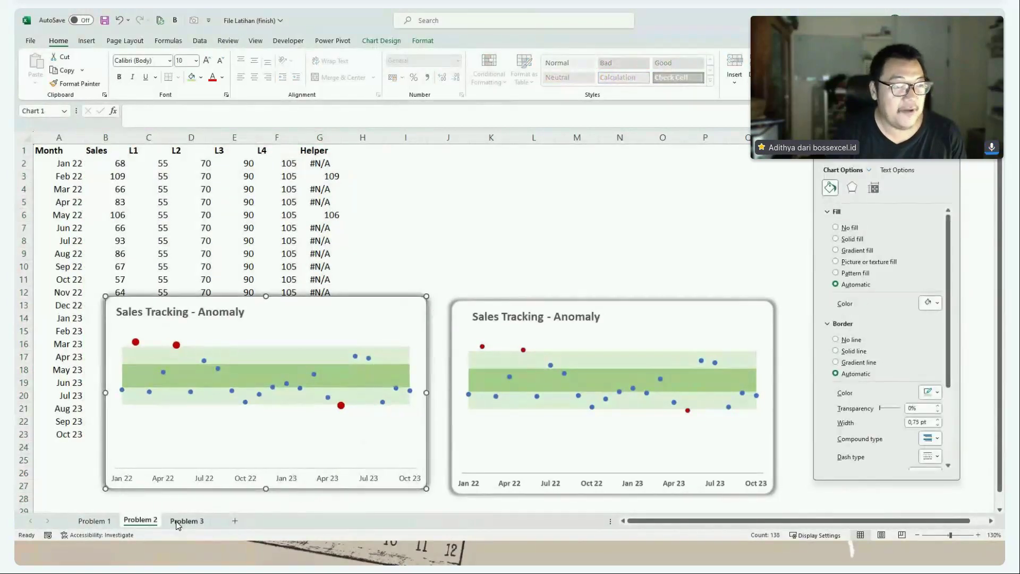
# - Return to the Problem 3 sheet and move the dashed-trendline forecast chart slightly left and up, away from the reference chart
pyautogui.click(187, 520)
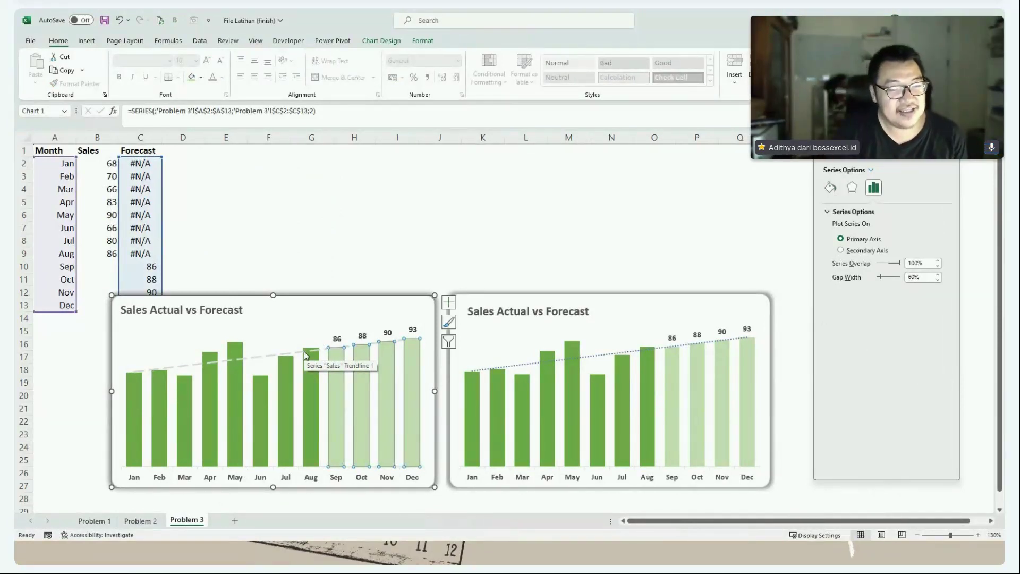
pyautogui.moveTo(364, 297); pyautogui.dragTo(338, 300)
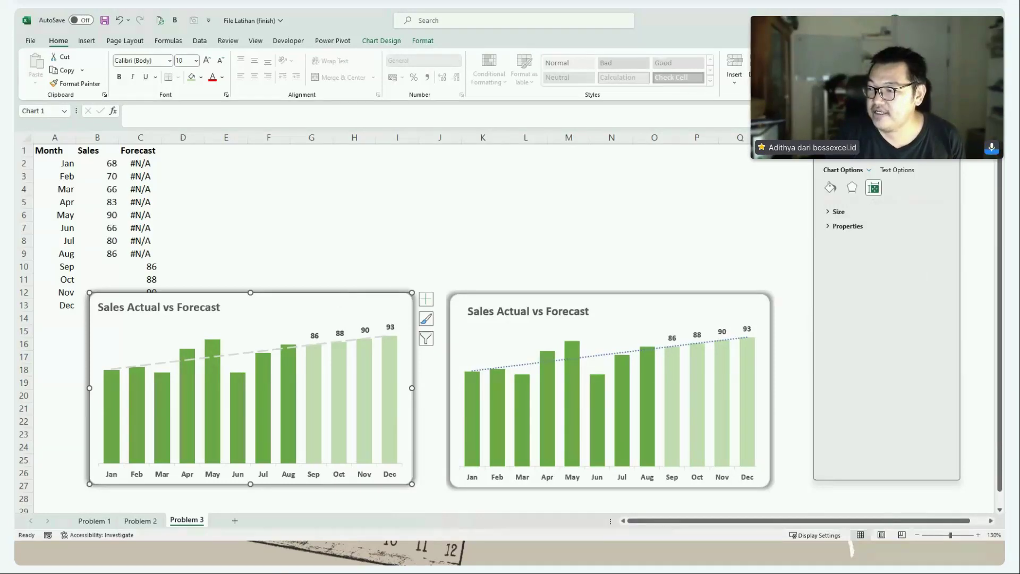
pyautogui.hotkey('alt', 'Tab')
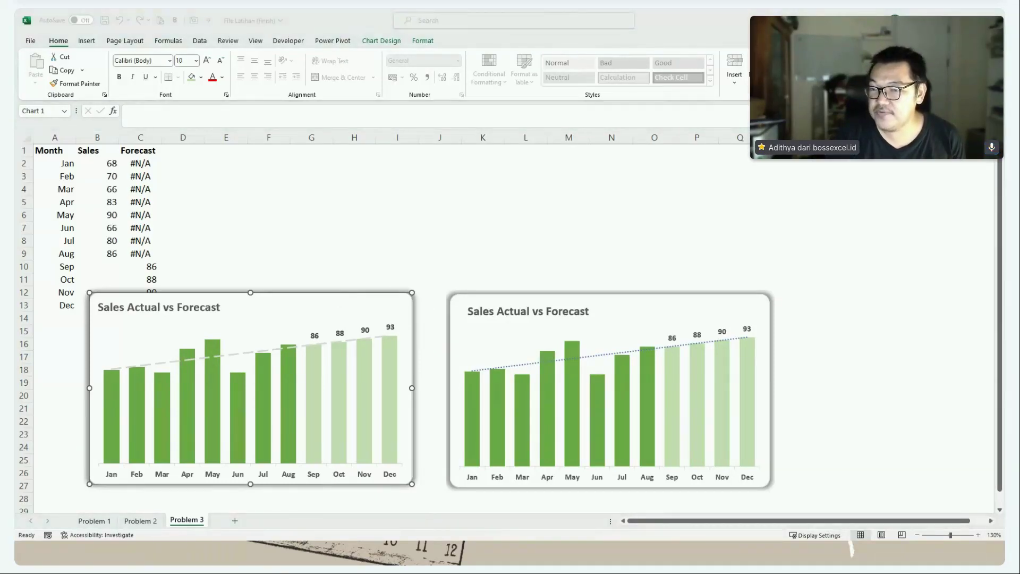